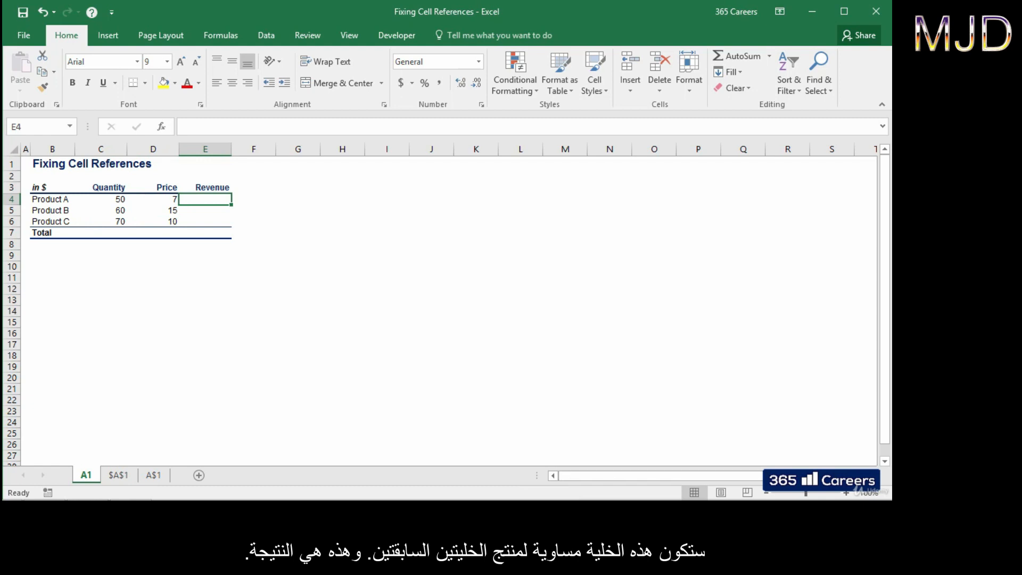
Step: Enter =C4*D4 in E4, giving Product A a revenue of 350
{"action": "type", "text": "="}
{"action": "key", "text": "Left"}
{"action": "key", "text": "Left"}
{"action": "type", "text": "*"}
{"action": "key", "text": "Left"}
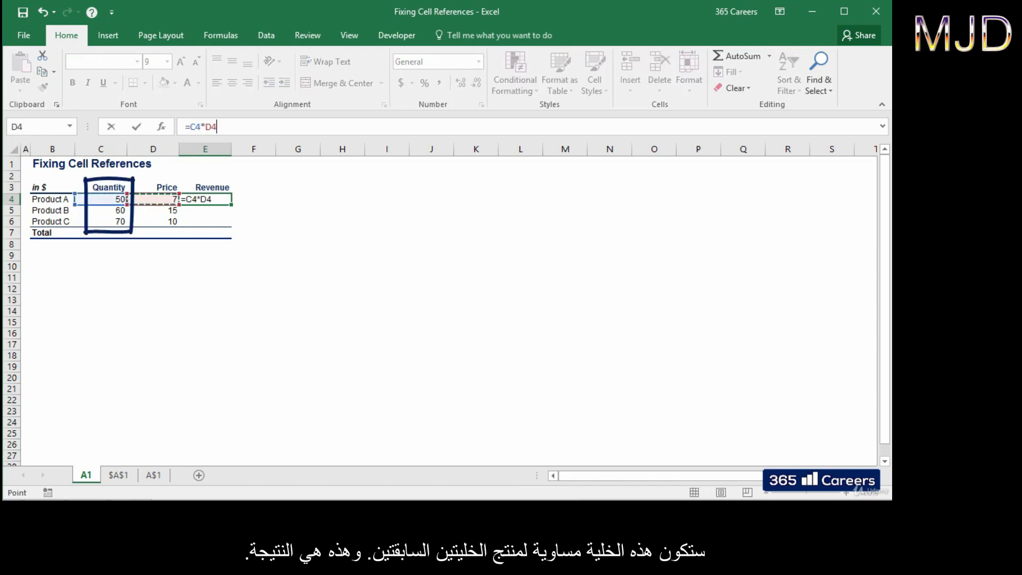
{"action": "key", "text": "ctrl+Return"}
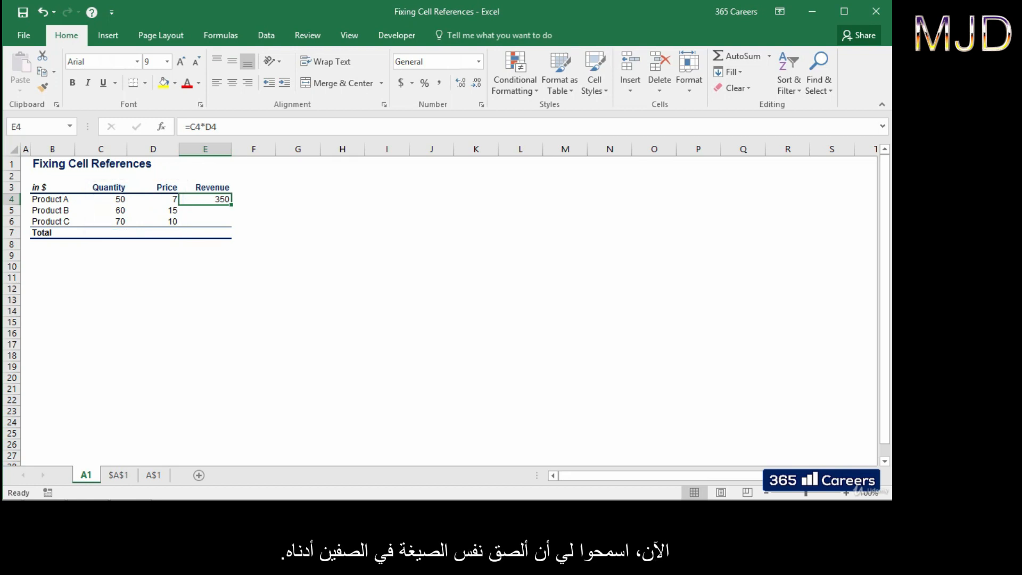
Step: Copy the revenue formula down to E5 and E6 for Products B and C
{"action": "key", "text": "ctrl+c"}
{"action": "key", "text": "shift+Down"}
{"action": "key", "text": "shift+Down"}
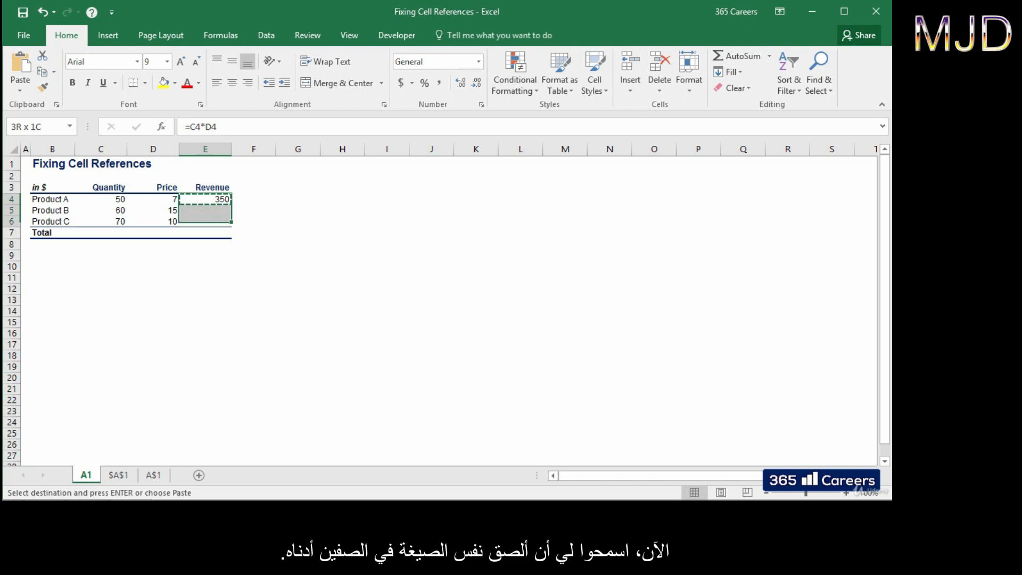
{"action": "key", "text": "ctrl+v"}
{"action": "key", "text": "Escape"}
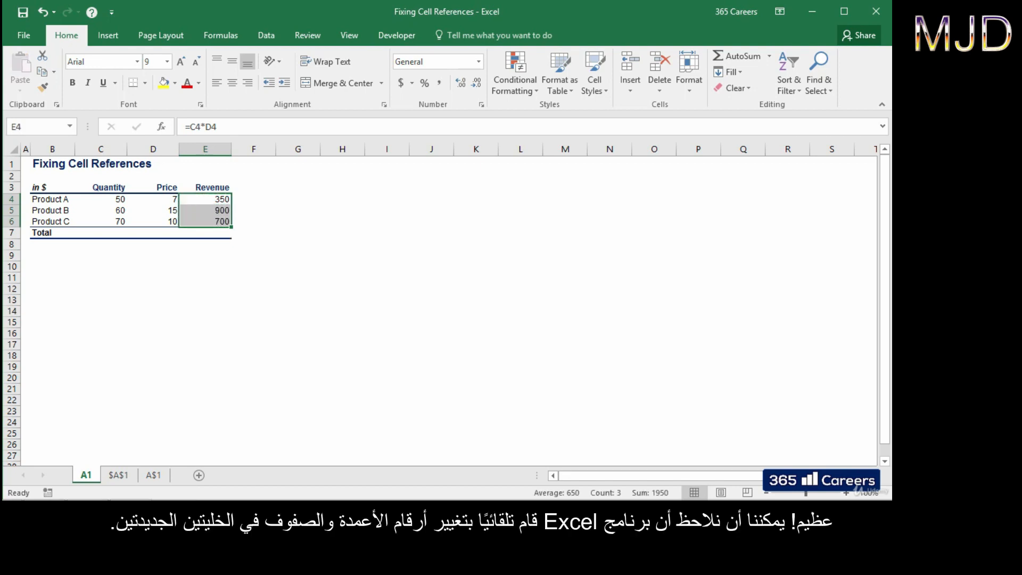
Step: Inspect the E5 and E6 formulas to confirm their row references adjusted (900 and 700)
{"action": "key", "text": "Down"}
{"action": "key", "text": "F2"}
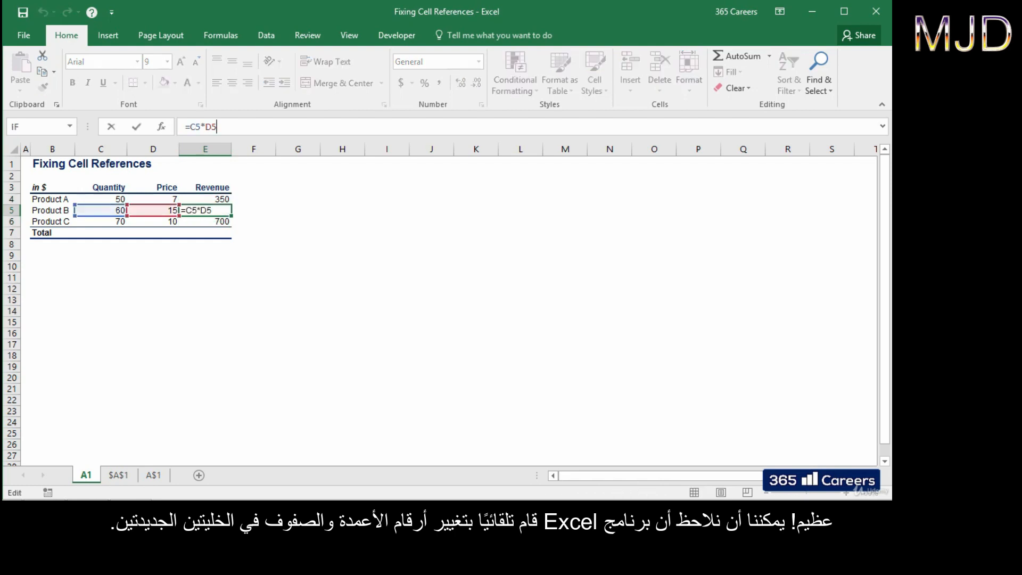
{"action": "key", "text": "F2"}
{"action": "key", "text": "Return"}
{"action": "key", "text": "F2"}
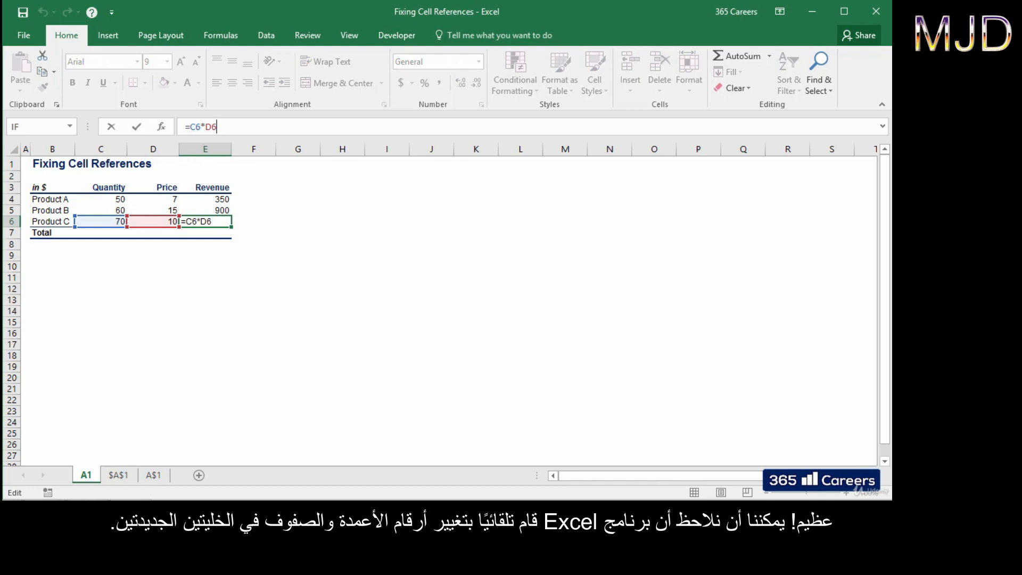
{"action": "key", "text": "Escape"}
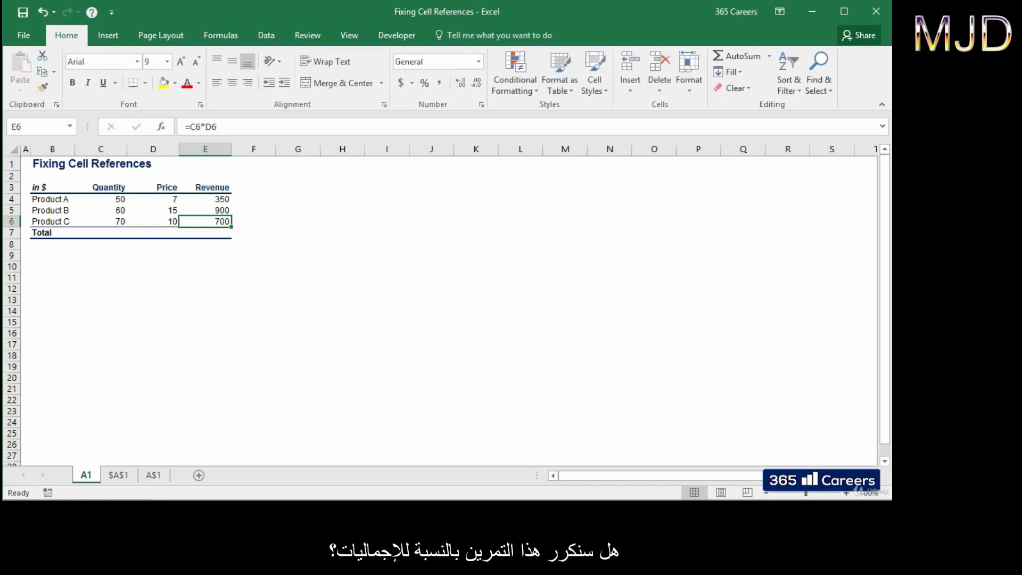
Step: AutoSum the three quantities in C7, giving a Quantity total of 180
{"action": "key", "text": "ctrl+Left"}
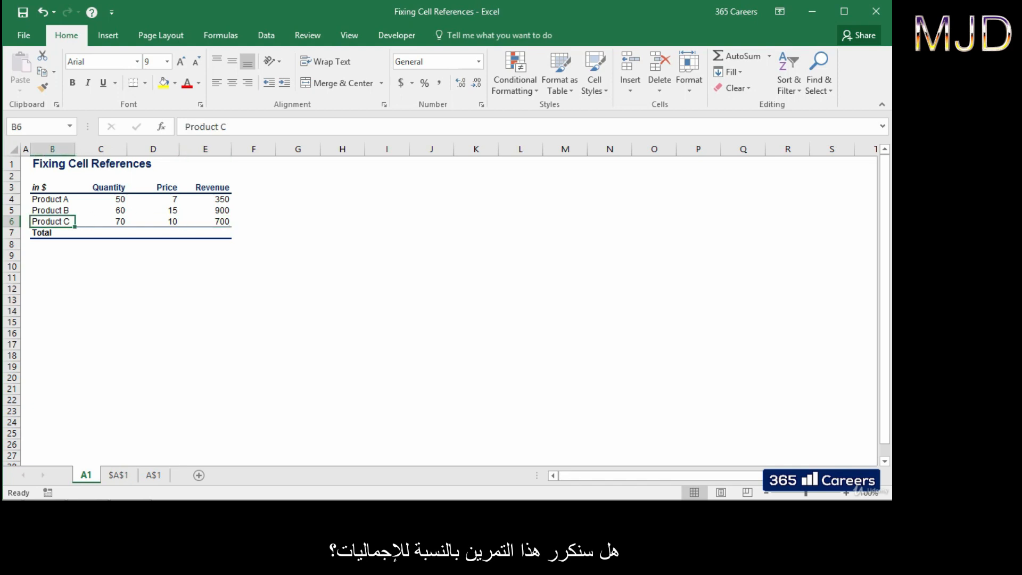
{"action": "key", "text": "Down"}
{"action": "key", "text": "Right"}
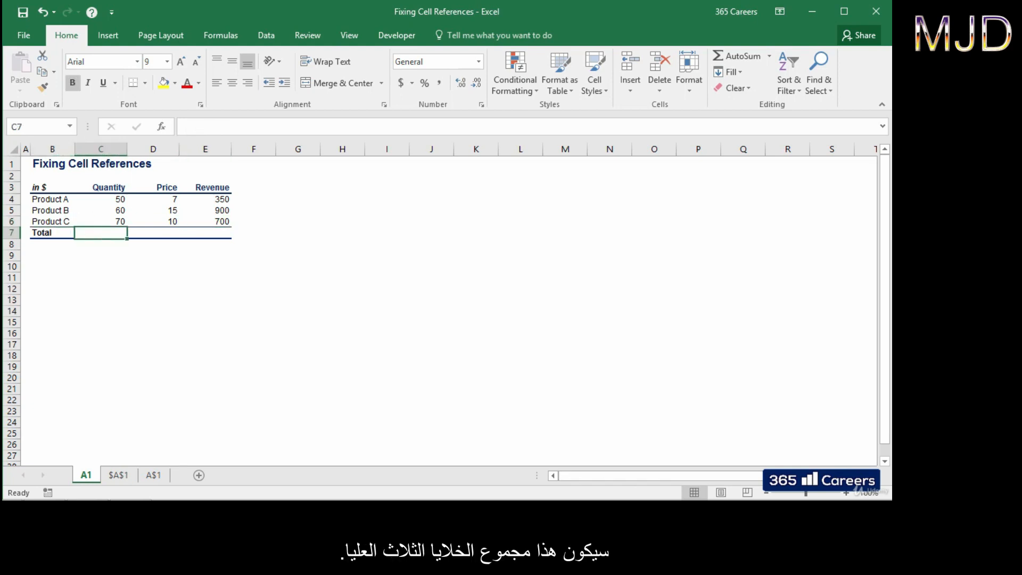
{"action": "key", "text": "alt+equal"}
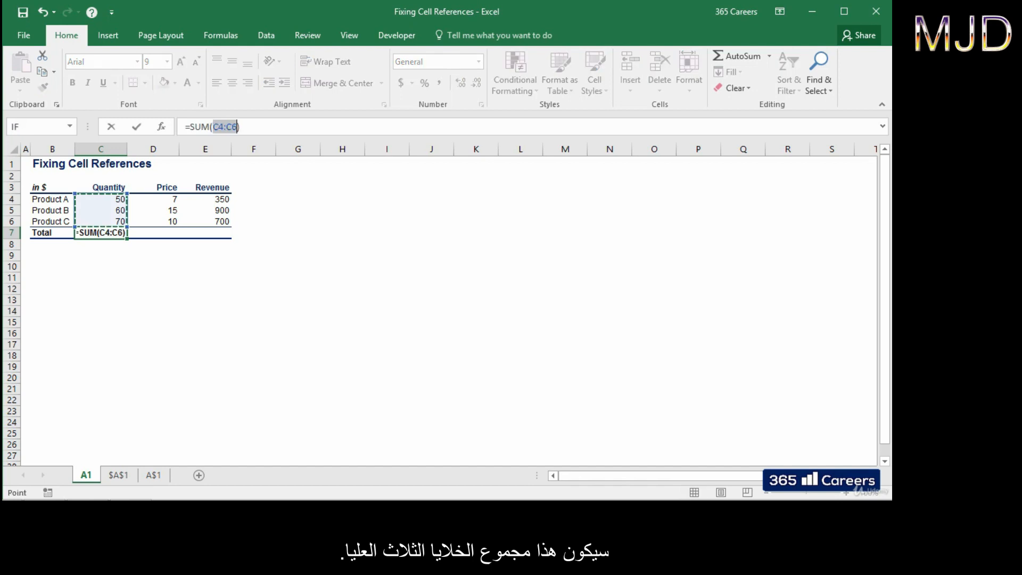
{"action": "key", "text": "ctrl+Return"}
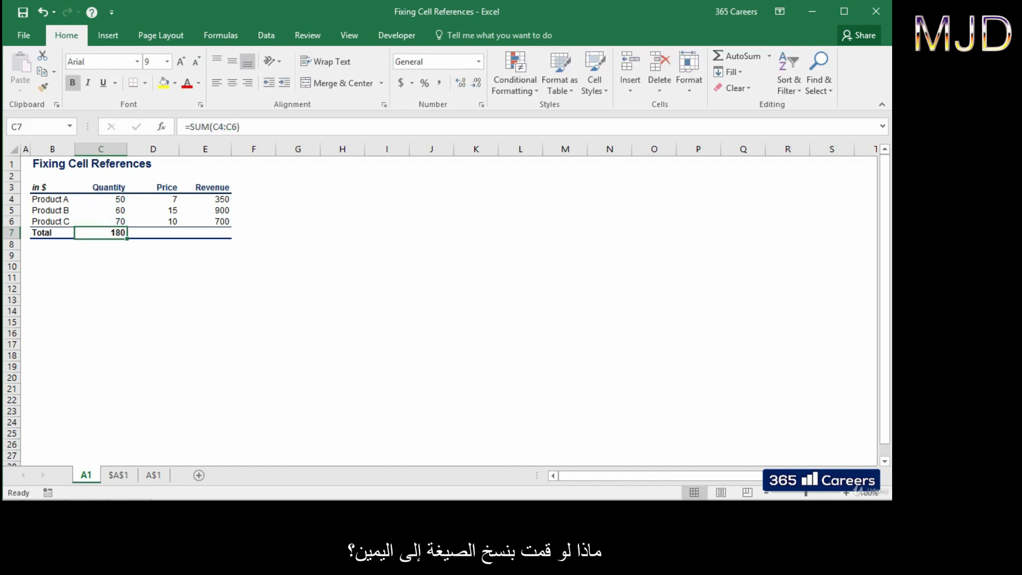
Step: Copy the sum formula into E7 to total Revenue at 1950
{"action": "key", "text": "ctrl+c"}
{"action": "key", "text": "Right"}
{"action": "key", "text": "Right"}
{"action": "key", "text": "Return"}
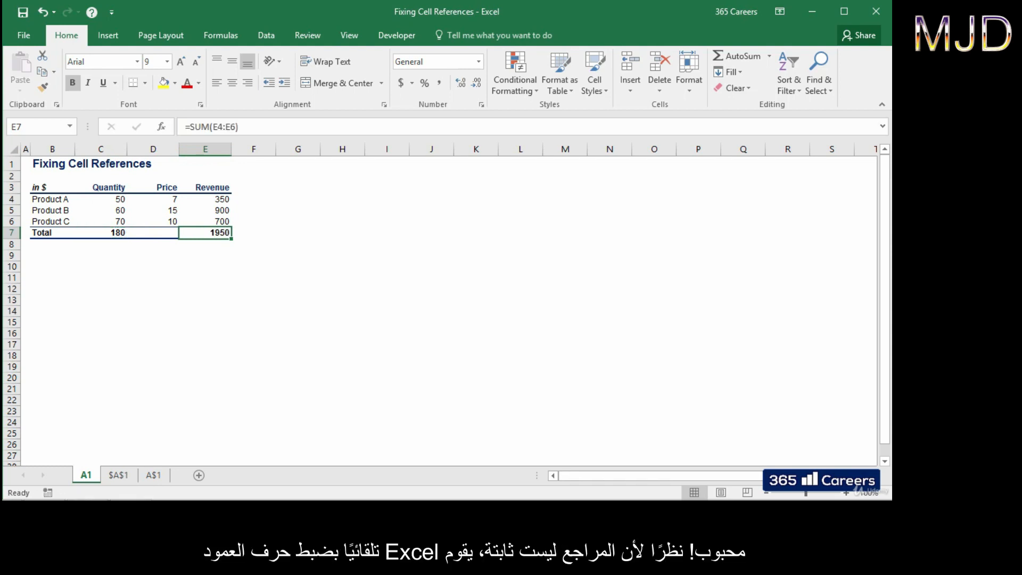
Step: Compare the Revenue total formula =SUM(E4:E6) with the Quantity total formula
{"action": "key", "text": "F2"}
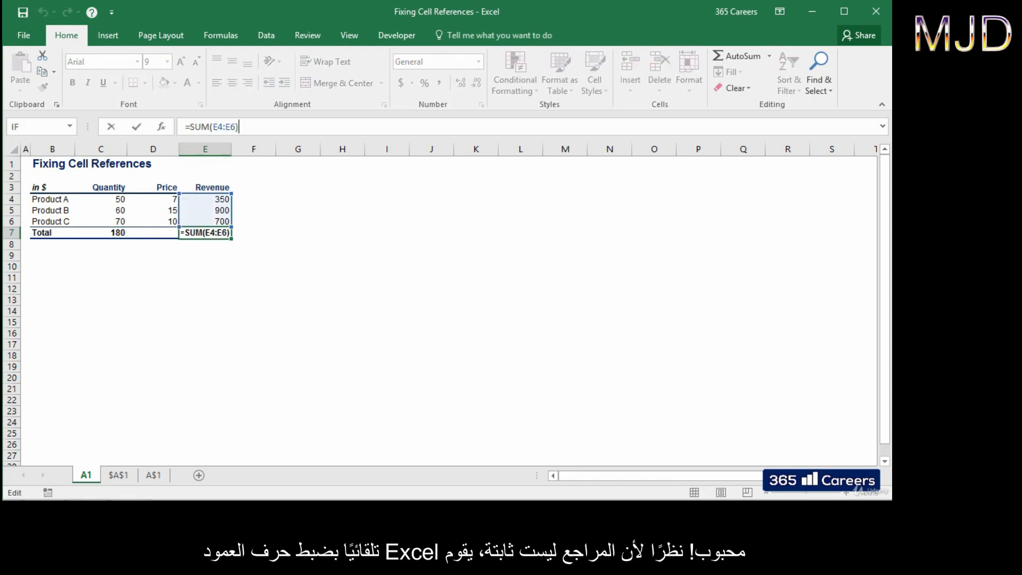
{"action": "key", "text": "Escape"}
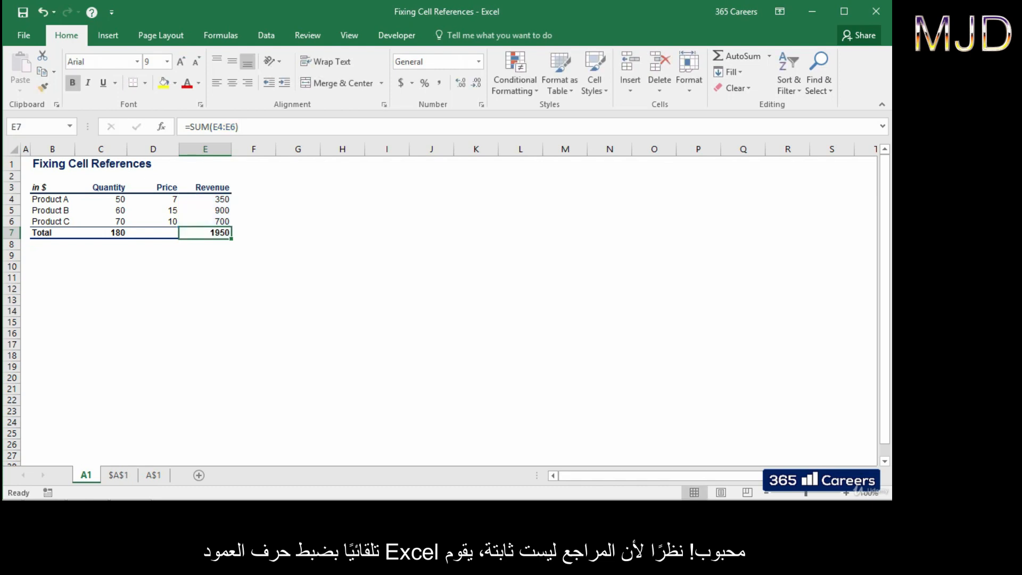
{"action": "key", "text": "Left"}
{"action": "key", "text": "Left"}
{"action": "key", "text": "F2"}
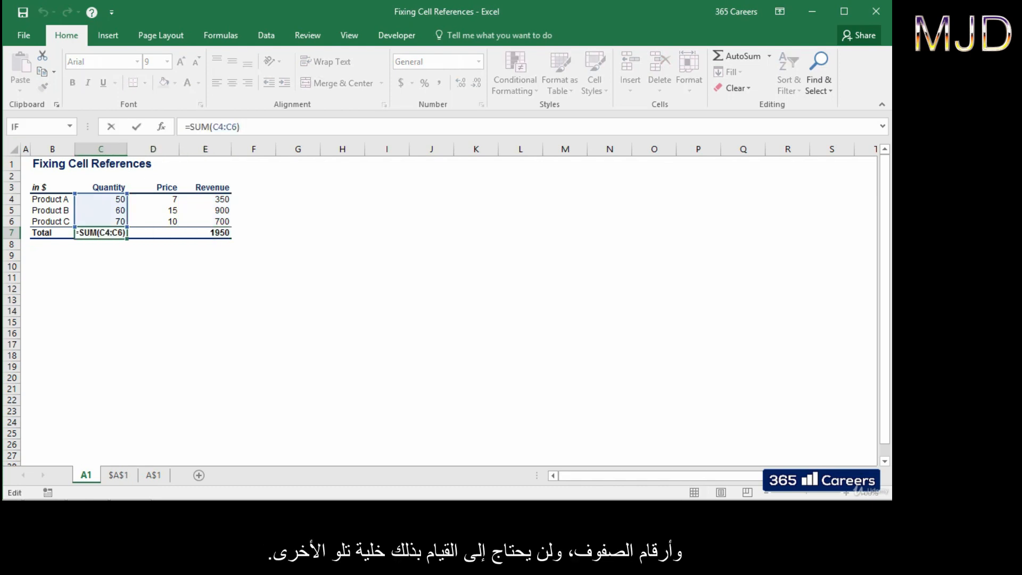
{"action": "key", "text": "Escape"}
{"action": "key", "text": "Right"}
{"action": "key", "text": "Right"}
{"action": "key", "text": "F2"}
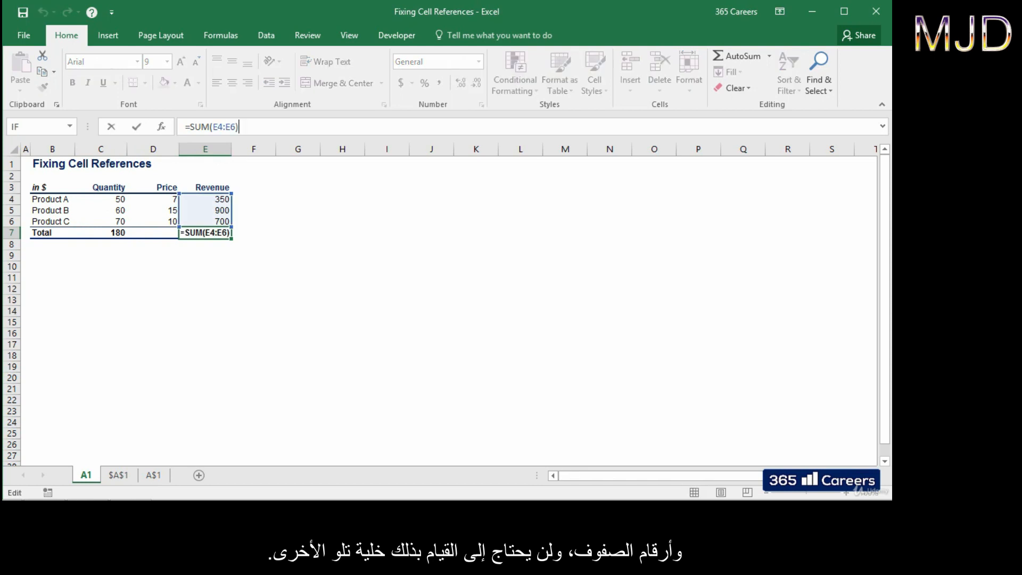
{"action": "key", "text": "Escape"}
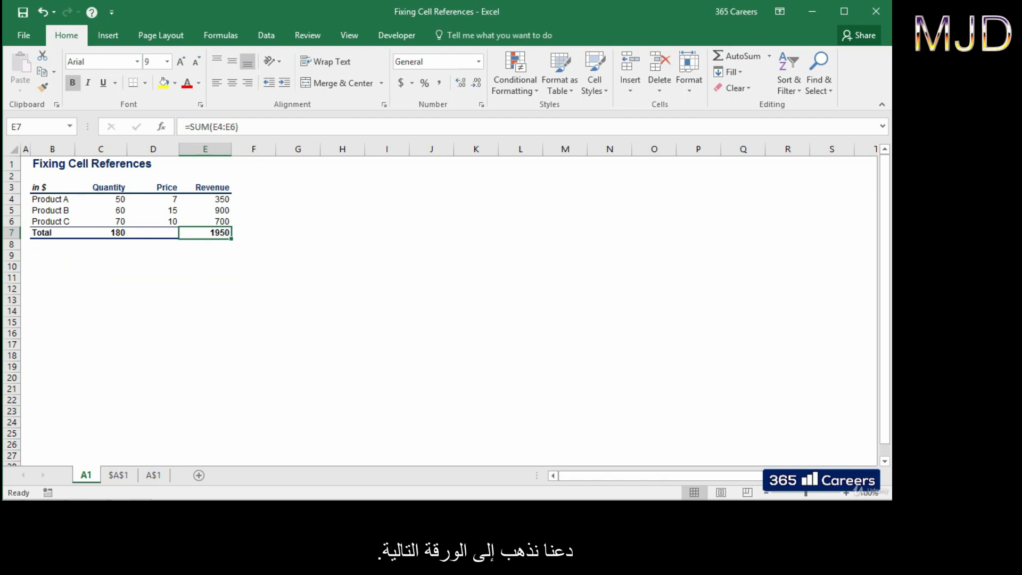
Step: On the $A$1 sheet, enter =D4*D9 in I4, giving Product A a € price of 6.3
{"action": "key", "text": "ctrl+Page_Down"}
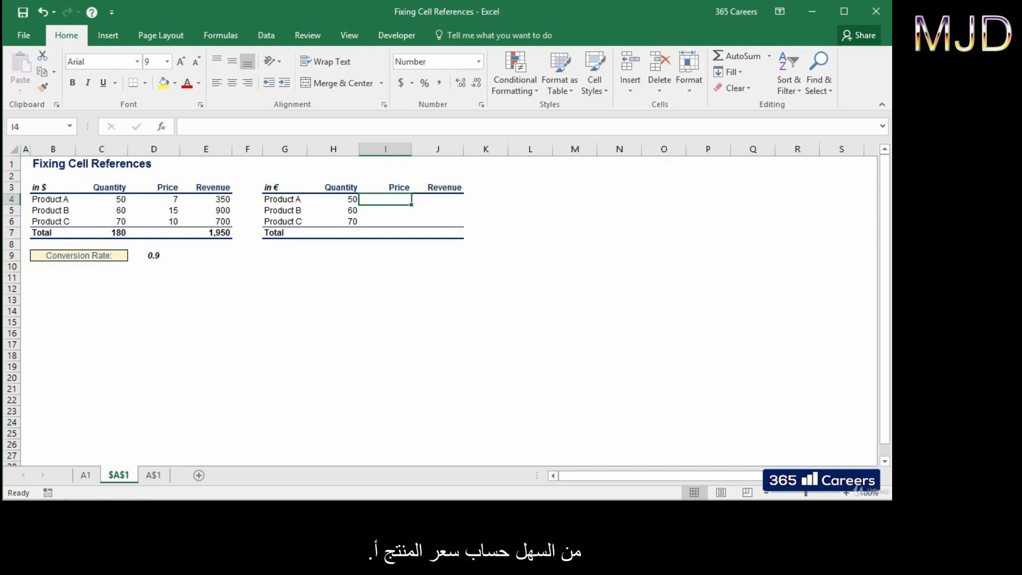
{"action": "type", "text": "="}
{"action": "key", "text": "Left"}
{"action": "key", "text": "Left"}
{"action": "key", "text": "Left"}
{"action": "key", "text": "Left"}
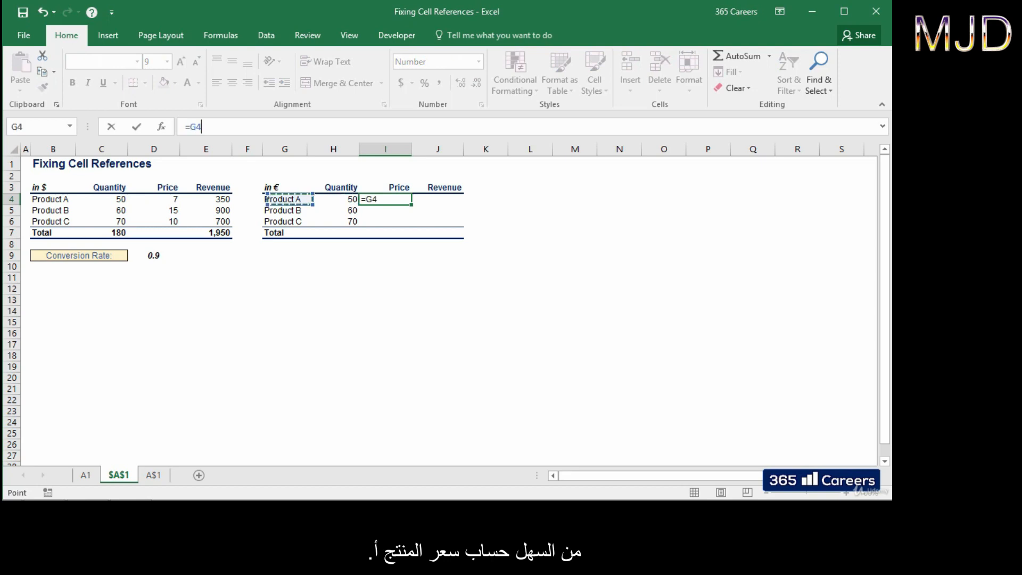
{"action": "key", "text": "Left"}
{"action": "type", "text": "*"}
{"action": "key", "text": "Left"}
{"action": "key", "text": "Left"}
{"action": "key", "text": "Left"}
{"action": "key", "text": "Left"}
{"action": "key", "text": "Left"}
{"action": "key", "text": "Left"}
{"action": "key", "text": "Left"}
{"action": "key", "text": "Down"}
{"action": "key", "text": "Down"}
{"action": "key", "text": "Down"}
{"action": "key", "text": "Down"}
{"action": "key", "text": "Down"}
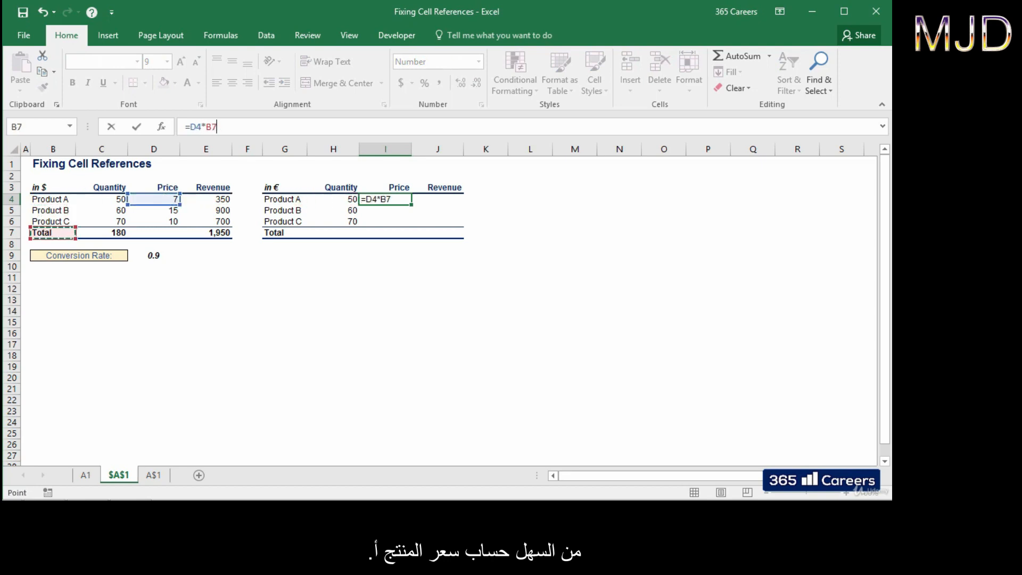
{"action": "key", "text": "Right"}
{"action": "key", "text": "Right"}
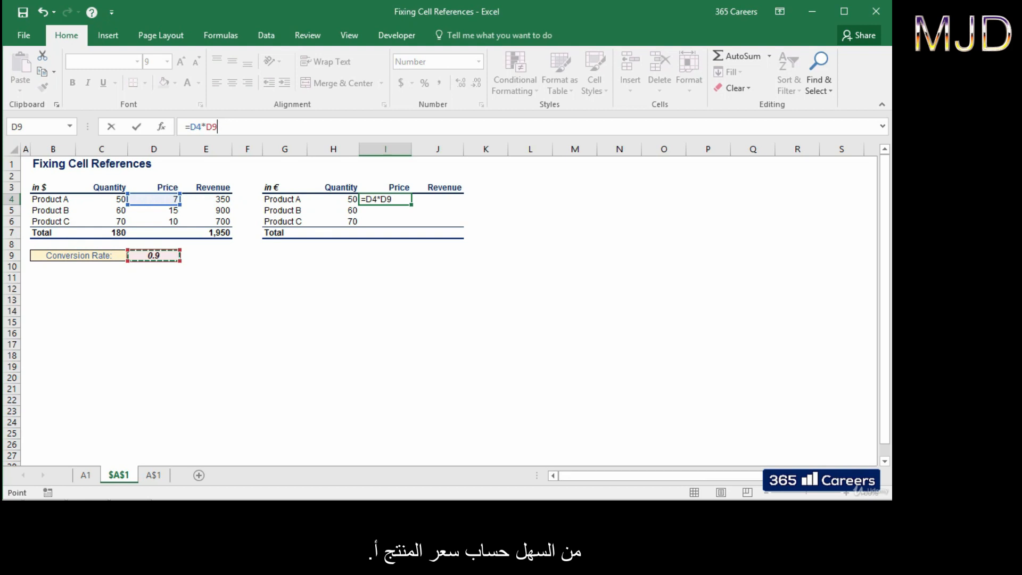
{"action": "key", "text": "ctrl+Return"}
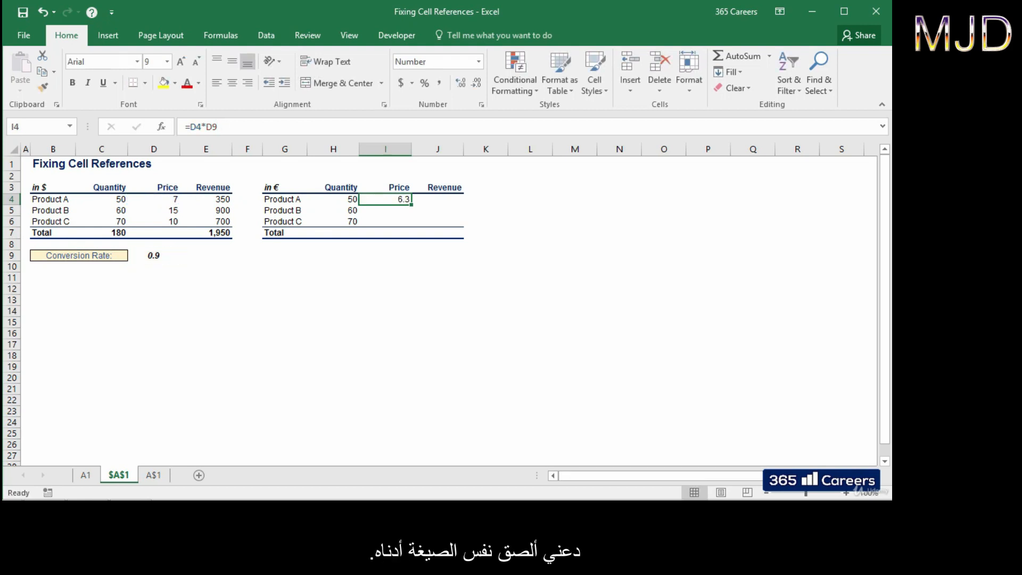
Step: Copy the € price formula down to I5 and I6 for Products B and C
{"action": "key", "text": "ctrl+c"}
{"action": "key", "text": "shift+Down"}
{"action": "key", "text": "shift+Down"}
{"action": "key", "text": "Return"}
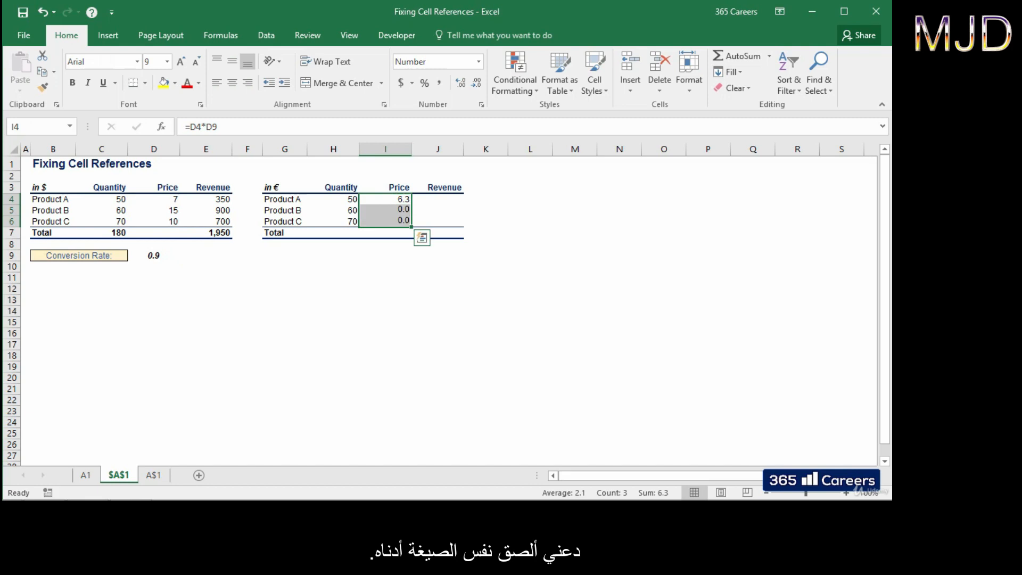
Step: Inspect the Product B and C price formulas, which show 0.0 from shifted rate references
{"action": "key", "text": "Down"}
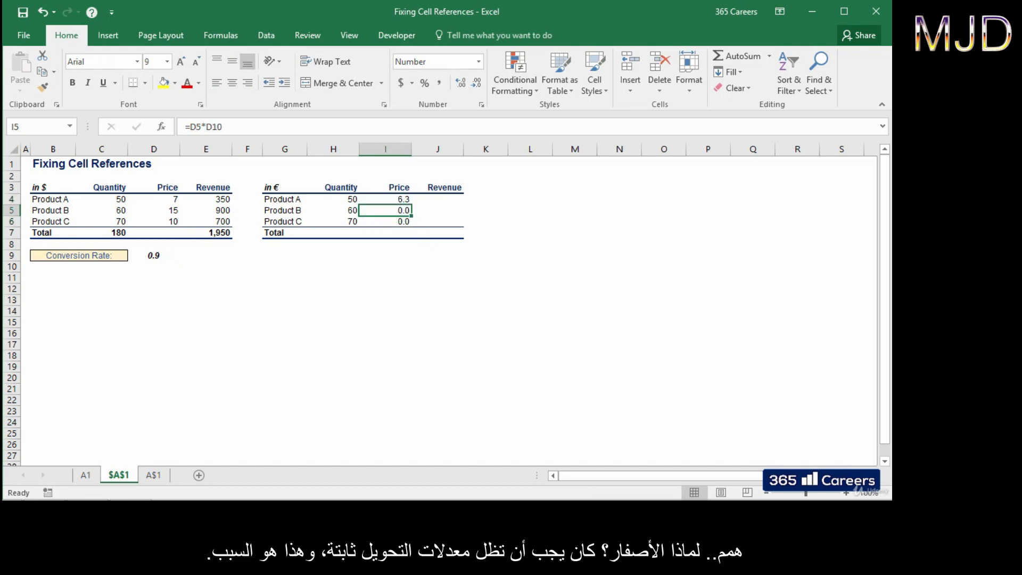
{"action": "key", "text": "F2"}
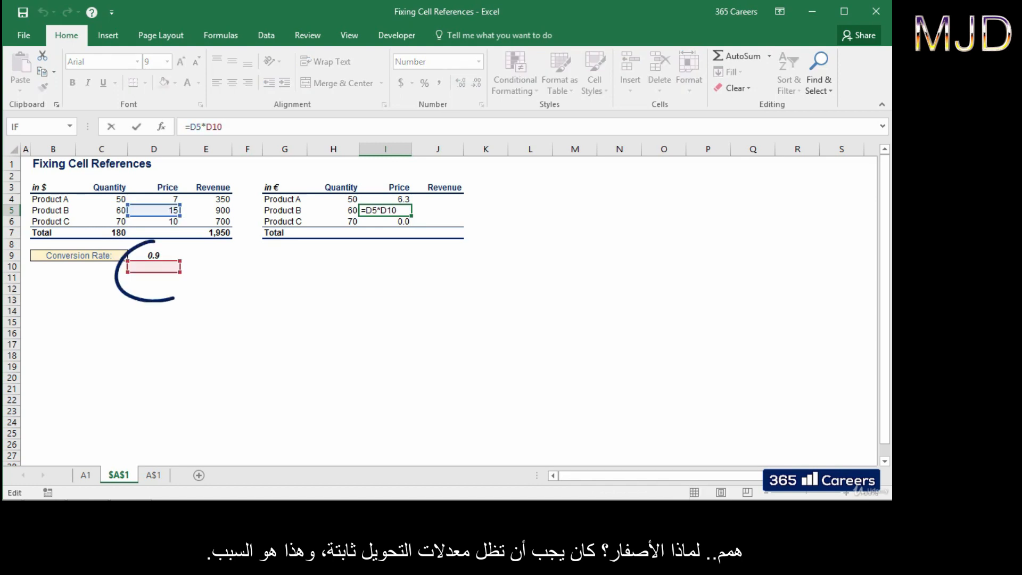
{"action": "key", "text": "Escape"}
{"action": "key", "text": "Down"}
{"action": "key", "text": "F2"}
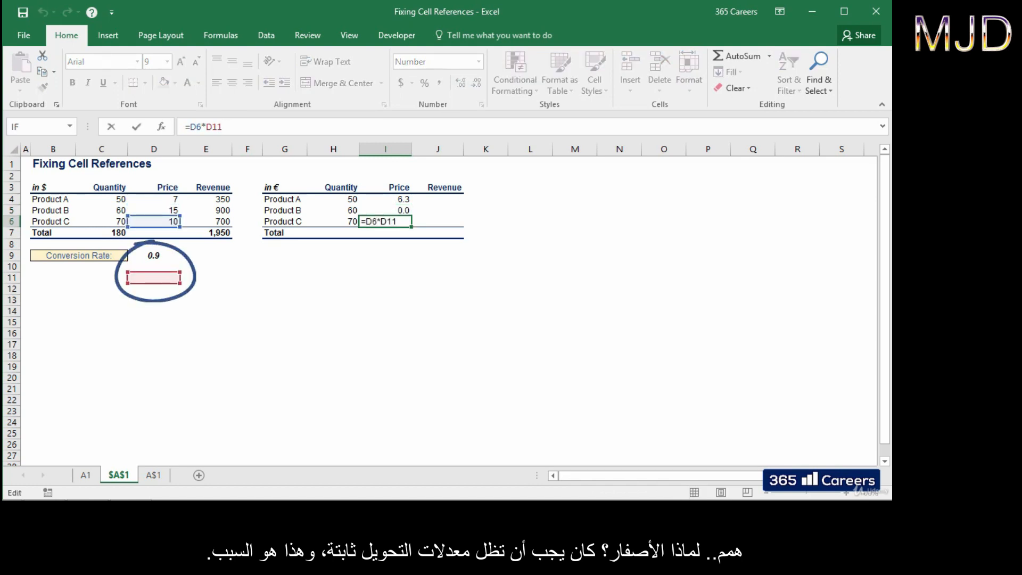
{"action": "key", "text": "Escape"}
{"action": "key", "text": "Up"}
{"action": "key", "text": "Up"}
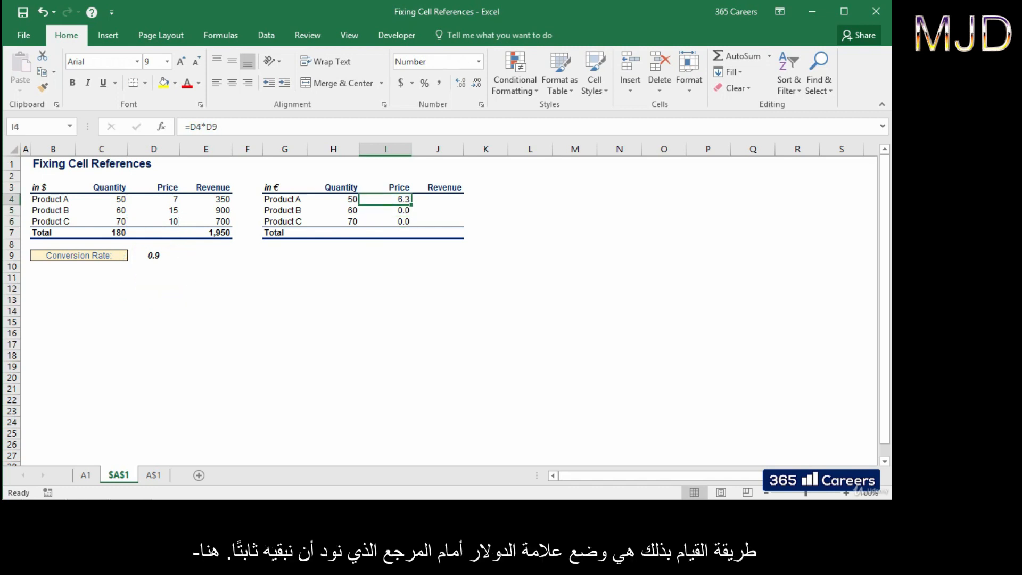
Step: Anchor the conversion rate in Product A's € price formula as $D$9
{"action": "key", "text": "F2"}
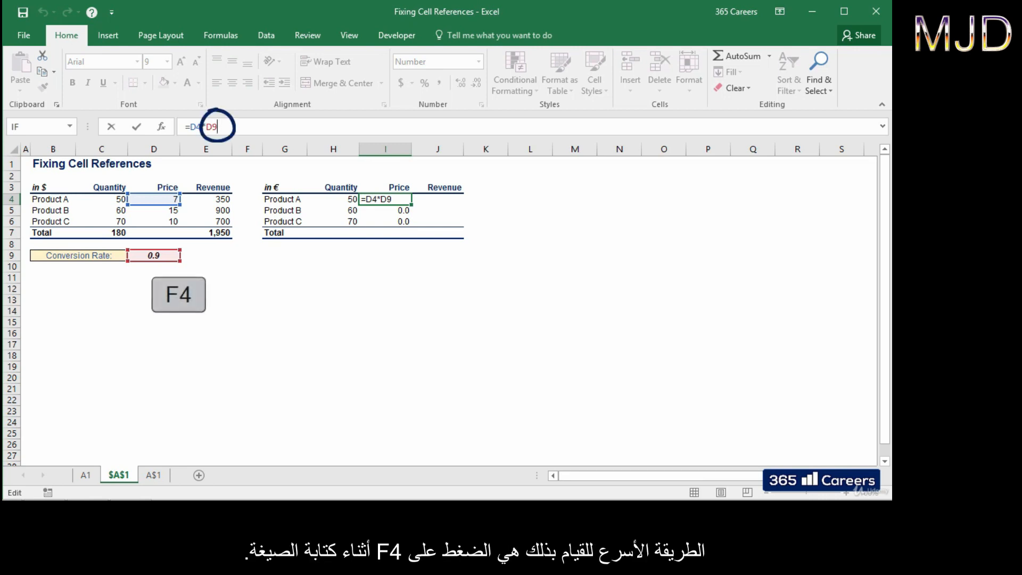
{"action": "key", "text": "F4"}
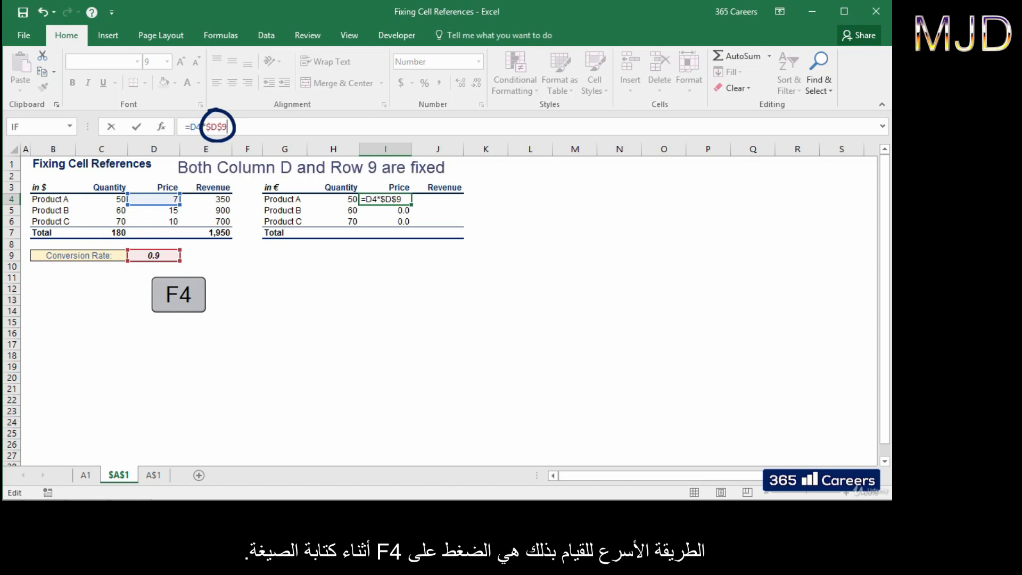
{"action": "key", "text": "ctrl+Return"}
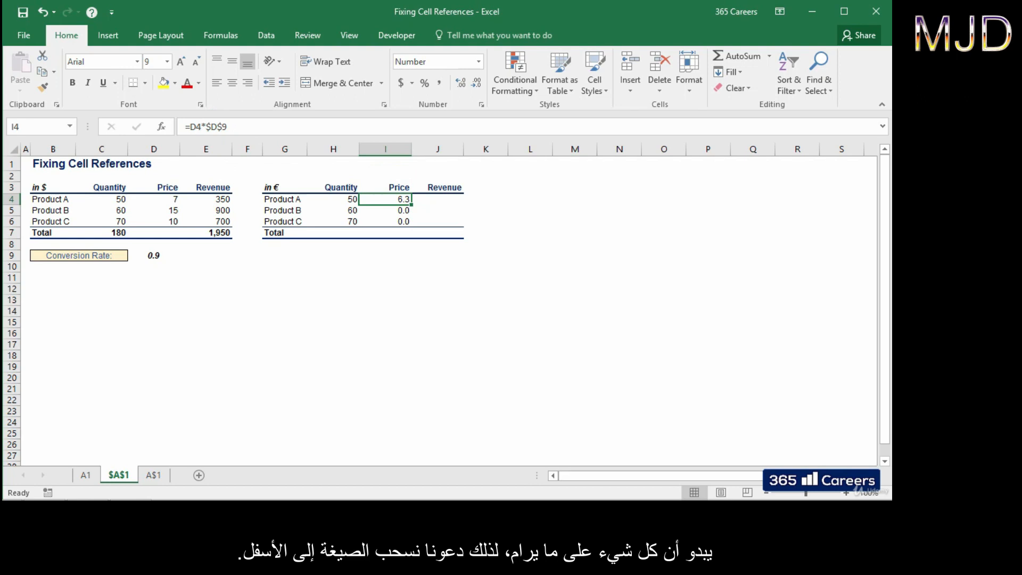
Step: Fill the anchored formula down to get 13.5 and 9.0, verify it, then go to the A$1 sheet
{"action": "left_click_drag", "start_coordinate": [411, 205], "coordinate": [412, 225]}
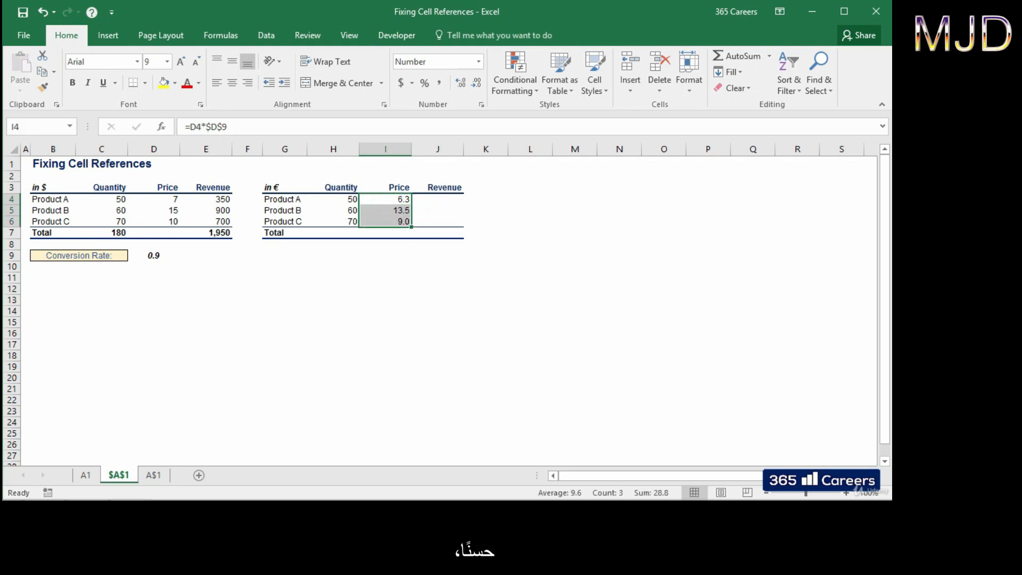
{"action": "key", "text": "Down"}
{"action": "key", "text": "F2"}
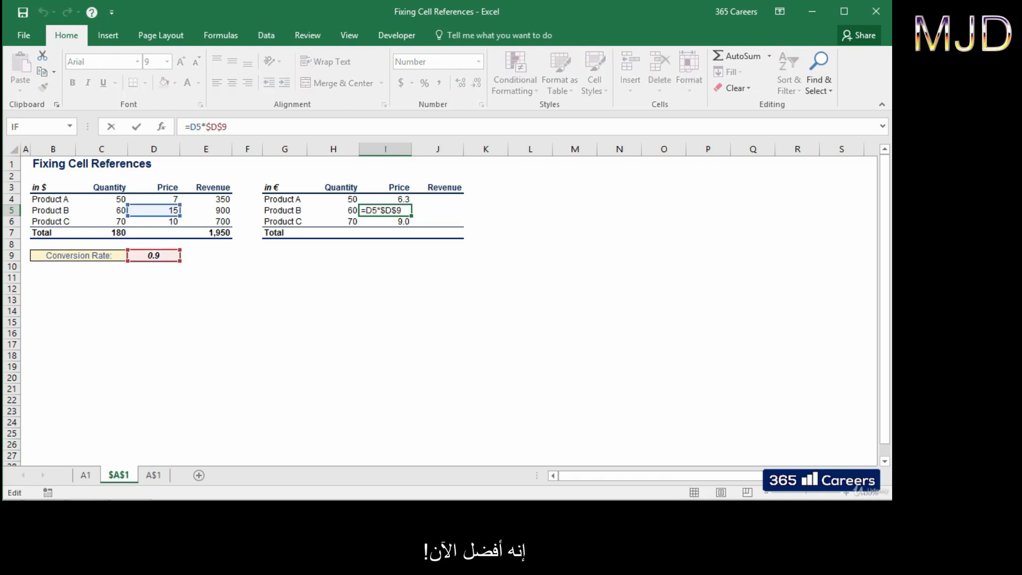
{"action": "key", "text": "Return"}
{"action": "key", "text": "F2"}
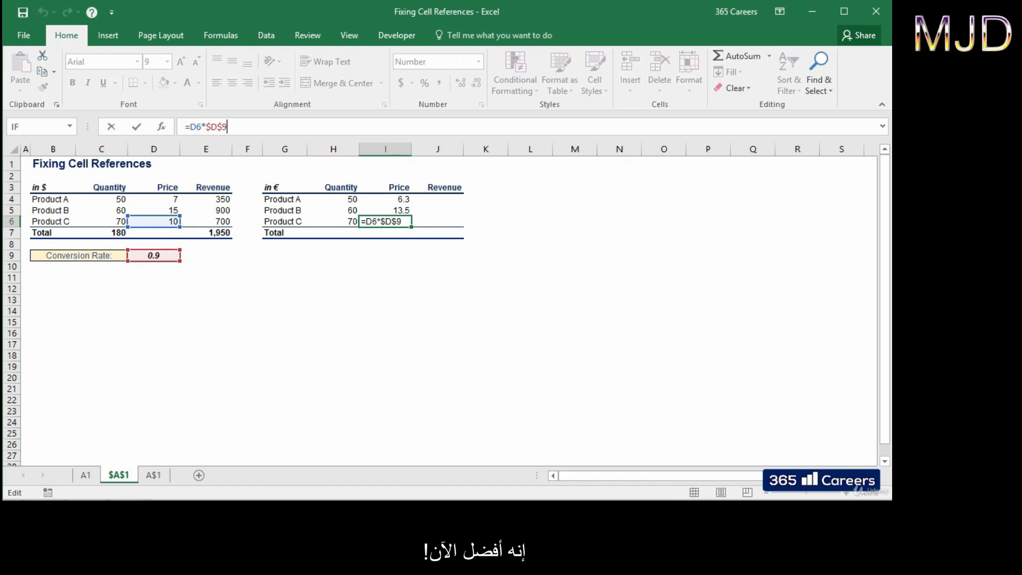
{"action": "key", "text": "ctrl+Return"}
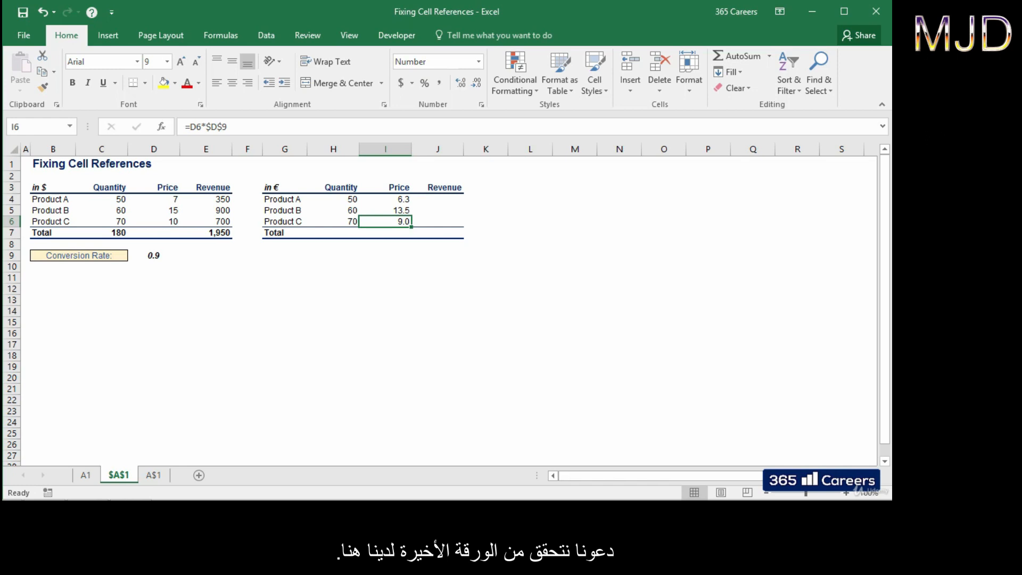
{"action": "key", "text": "ctrl+Page_Down"}
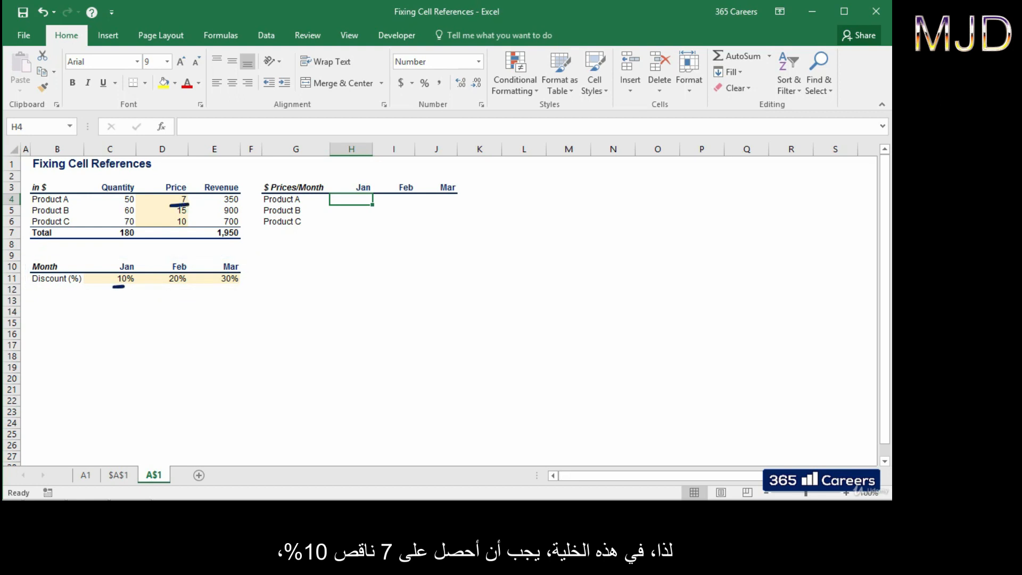
Step: Point out Product A's monthly price cells in the table
{"action": "left_click", "coordinate": [393, 199]}
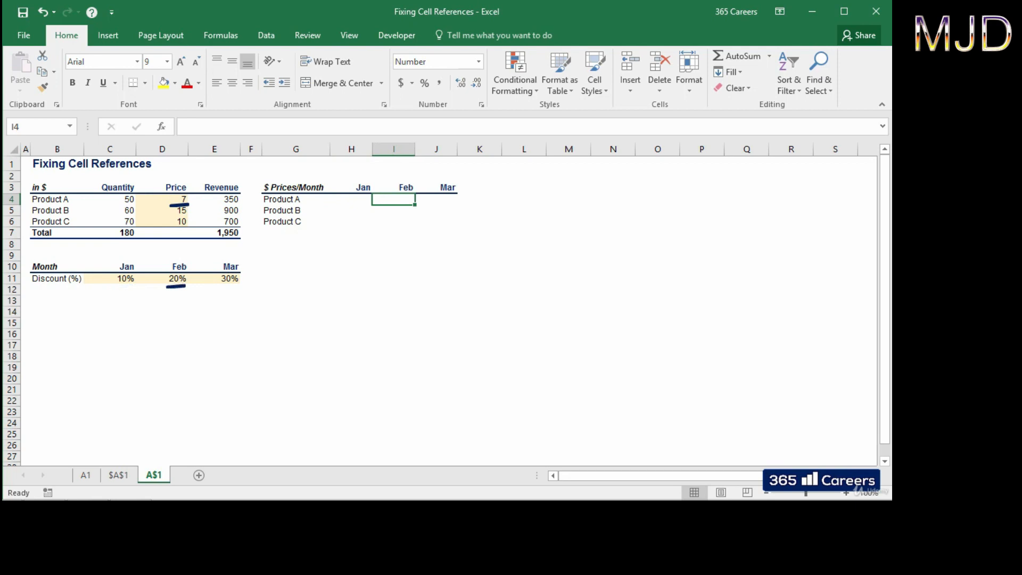
{"action": "left_click", "coordinate": [352, 199]}
{"action": "left_click", "coordinate": [351, 210]}
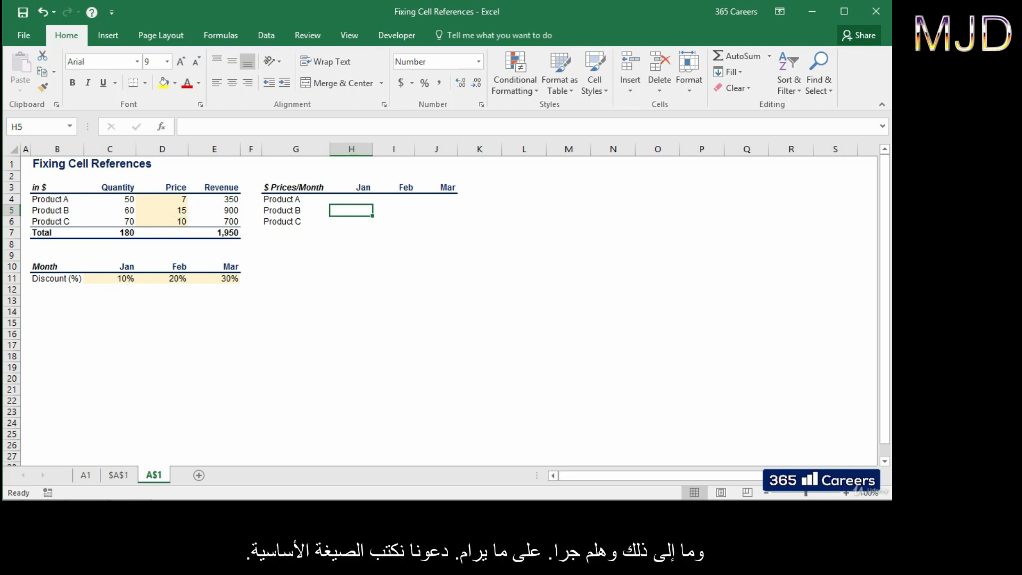
Step: Enter =D4*(1-C11) in H4 for Product A's January discounted price
{"action": "left_click", "coordinate": [351, 199]}
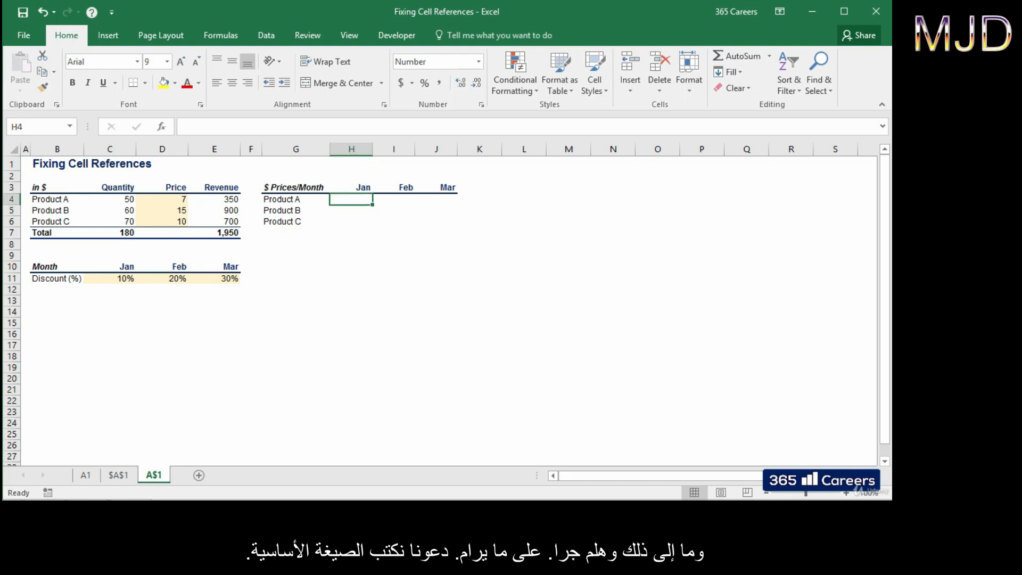
{"action": "type", "text": "="}
{"action": "key", "text": "Left"}
{"action": "key", "text": "Left"}
{"action": "key", "text": "Left"}
{"action": "key", "text": "Left"}
{"action": "type", "text": "*(1-"}
{"action": "key", "text": "ctrl+Left"}
{"action": "key", "text": "ctrl+Left"}
{"action": "key", "text": "ctrl+Left"}
{"action": "key", "text": "ctrl+Down"}
{"action": "key", "text": "ctrl+Down"}
{"action": "key", "text": "Down"}
{"action": "key", "text": "Right"}
{"action": "type", "text": ")"}
{"action": "key", "text": "ctrl+Return"}
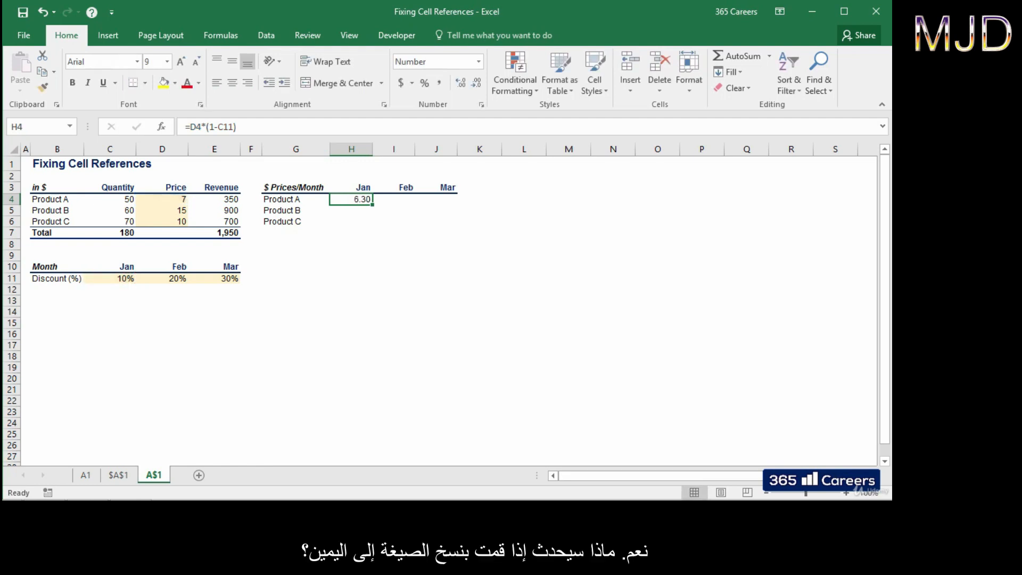
Step: Copy the January formula across to February and March and inspect the copies
{"action": "key", "text": "ctrl+c"}
{"action": "key", "text": "shift+Right"}
{"action": "key", "text": "shift+Right"}
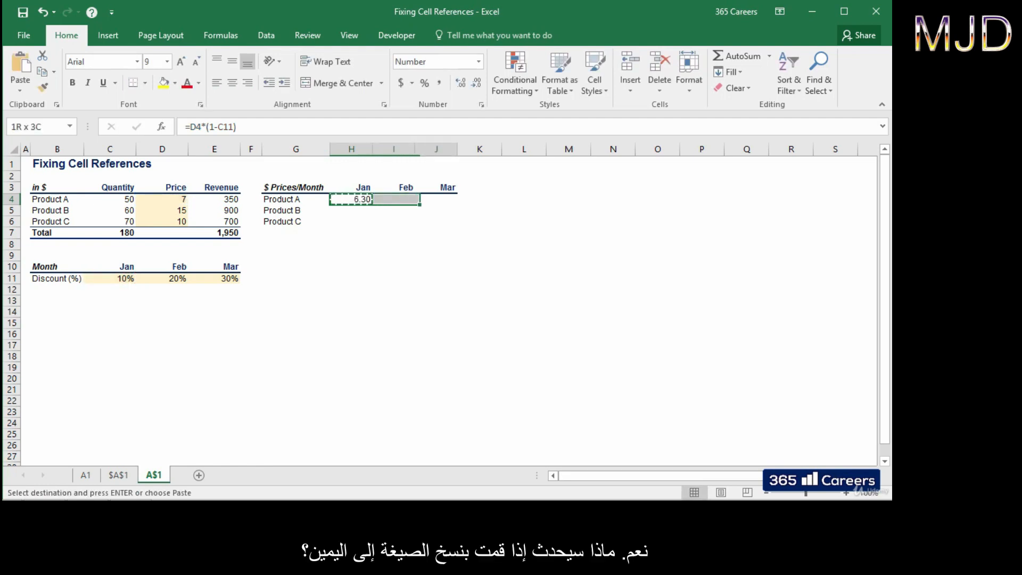
{"action": "key", "text": "Return"}
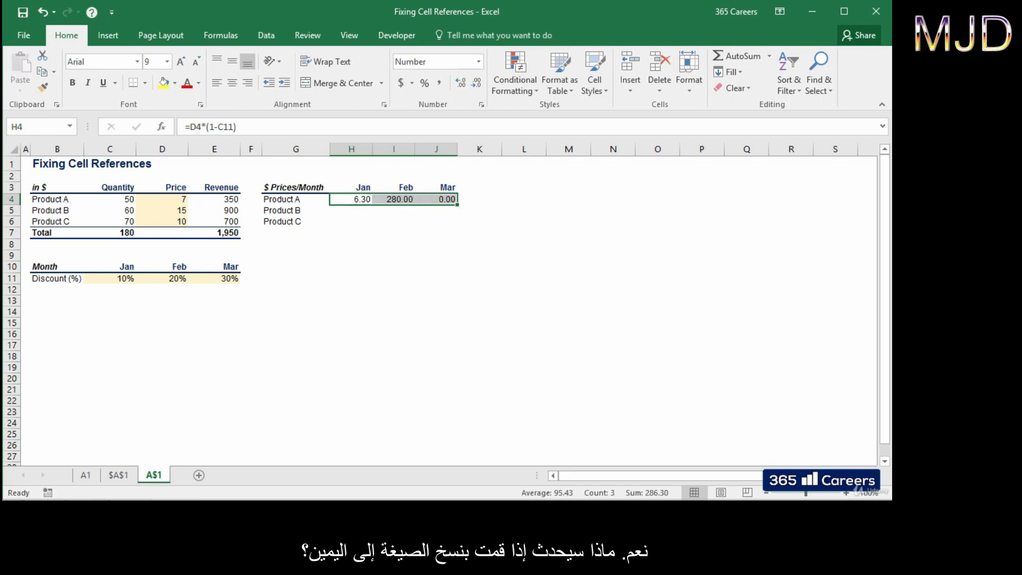
{"action": "key", "text": "Right"}
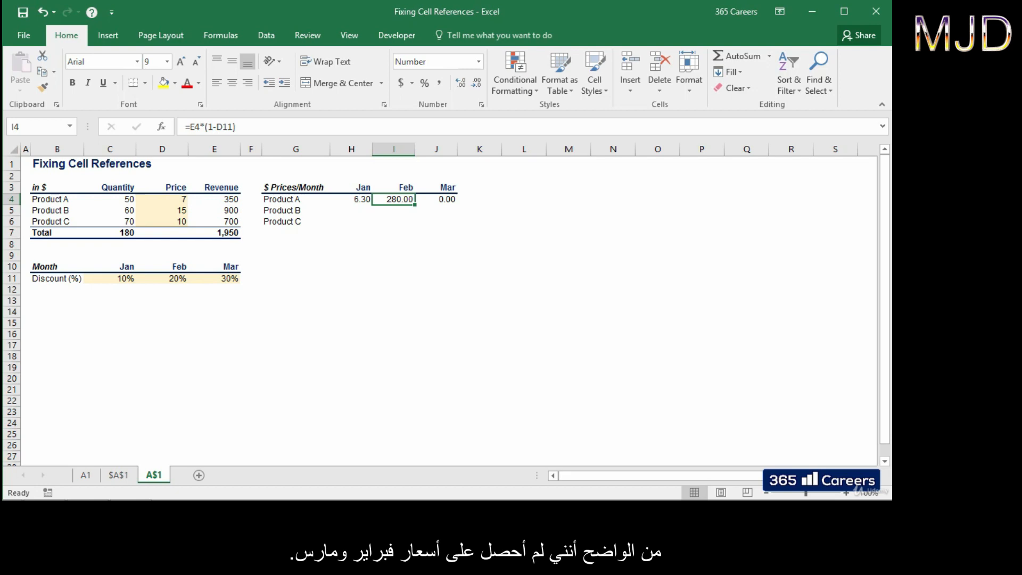
{"action": "key", "text": "F2"}
{"action": "key", "text": "Escape"}
{"action": "key", "text": "Right"}
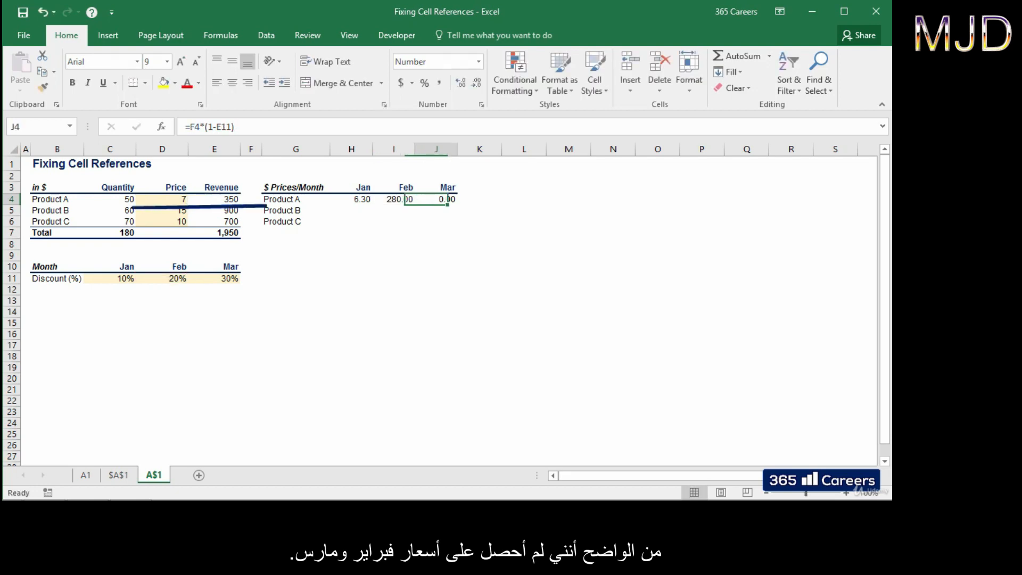
{"action": "key", "text": "F2"}
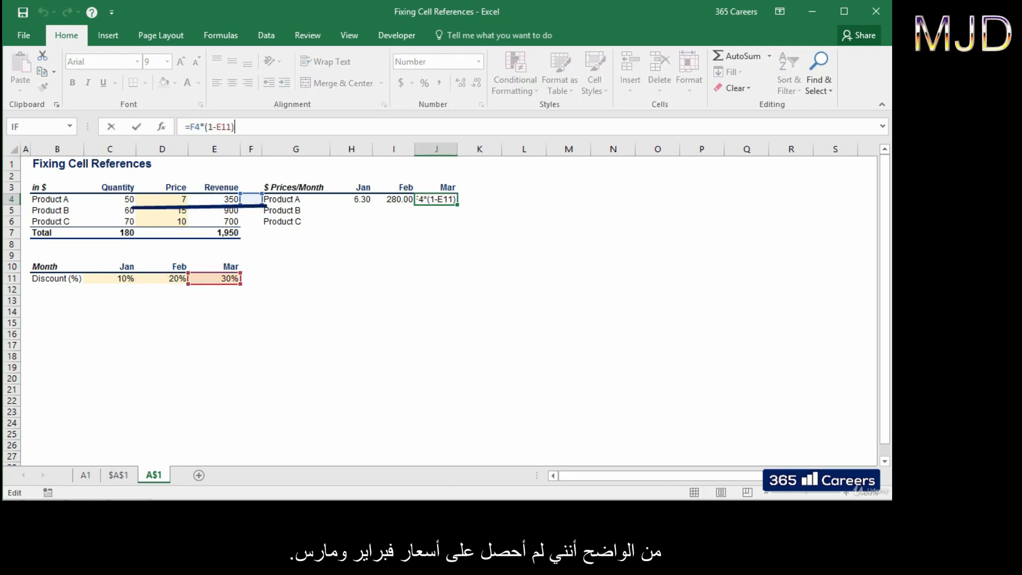
{"action": "key", "text": "Escape"}
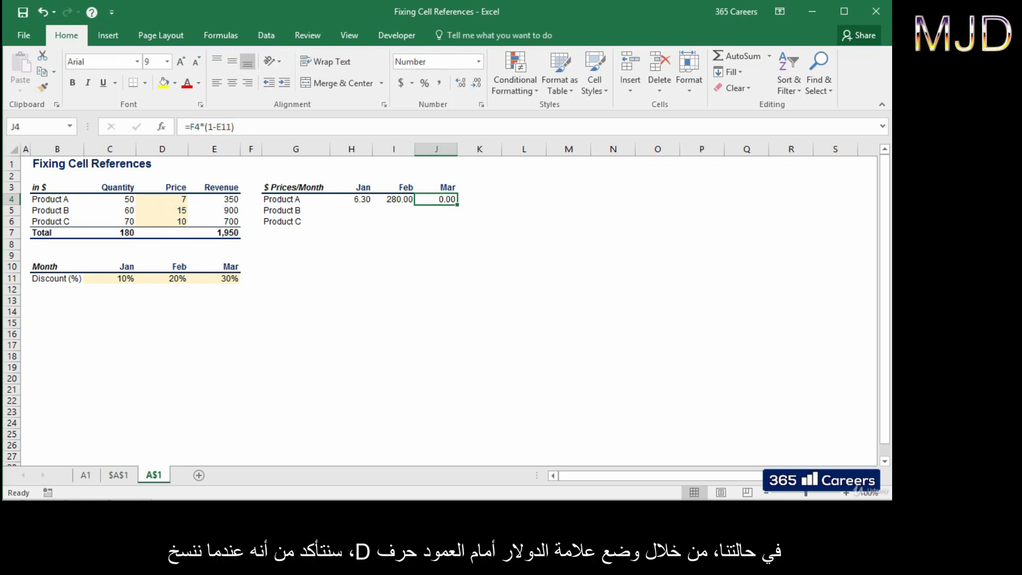
Step: Lock the price column as =$D4*(1-C11) and copy it across to February and March
{"action": "key", "text": "Left"}
{"action": "key", "text": "Left"}
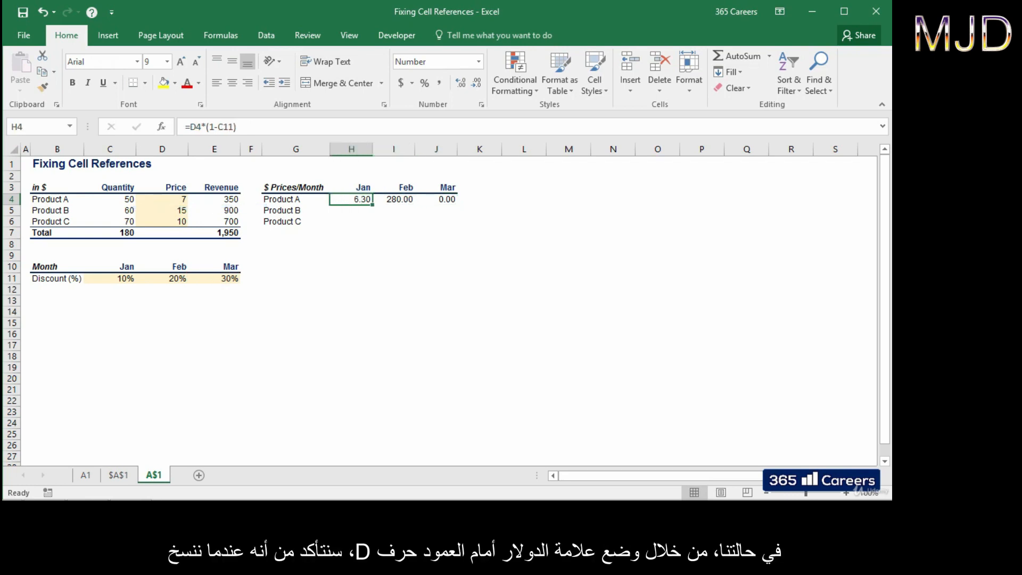
{"action": "key", "text": "F2"}
{"action": "left_click", "coordinate": [190, 127]}
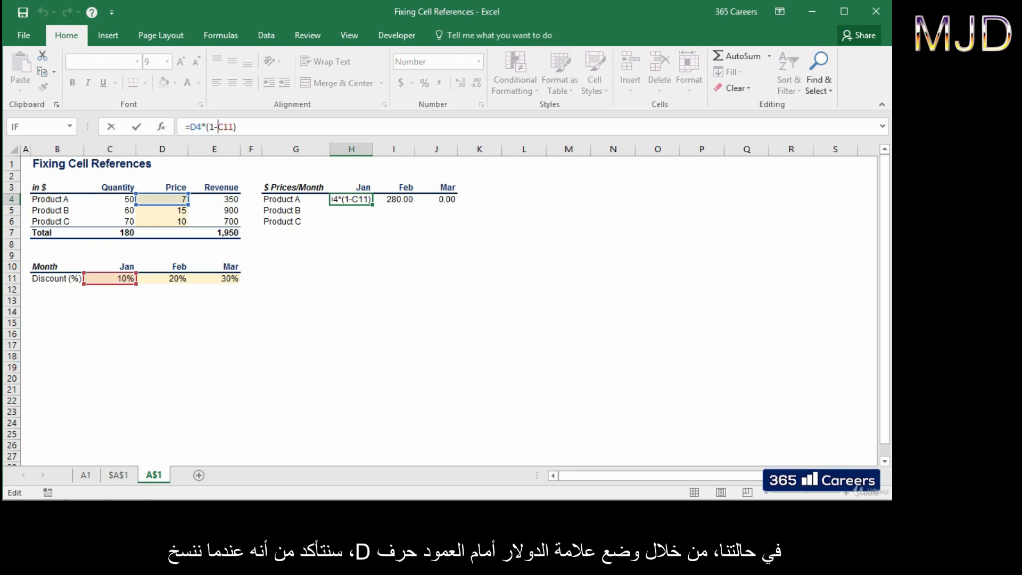
{"action": "type", "text": "$"}
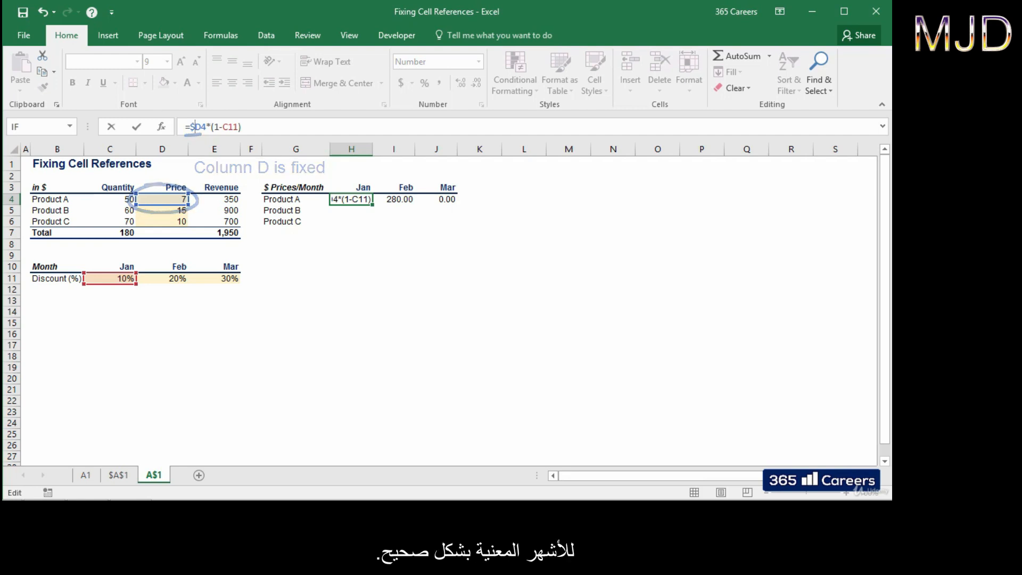
{"action": "key", "text": "ctrl+Return"}
{"action": "key", "text": "ctrl+c"}
{"action": "key", "text": "shift+Right"}
{"action": "key", "text": "shift+Right"}
{"action": "key", "text": "ctrl+v"}
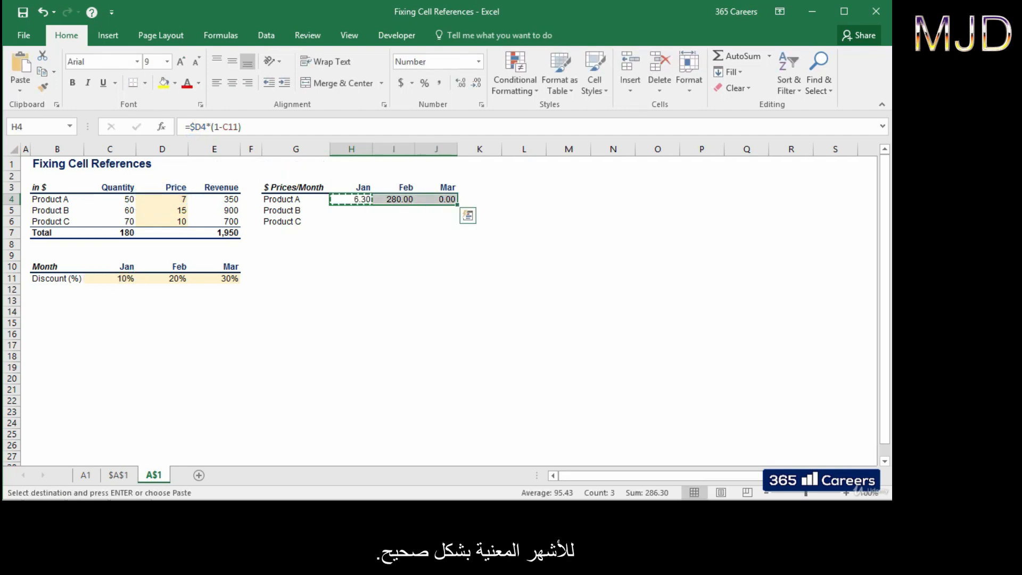
{"action": "key", "text": "Escape"}
Step: Verify the February and March formulas, now giving 5.60 and 4.90
{"action": "key", "text": "Right"}
{"action": "key", "text": "F2"}
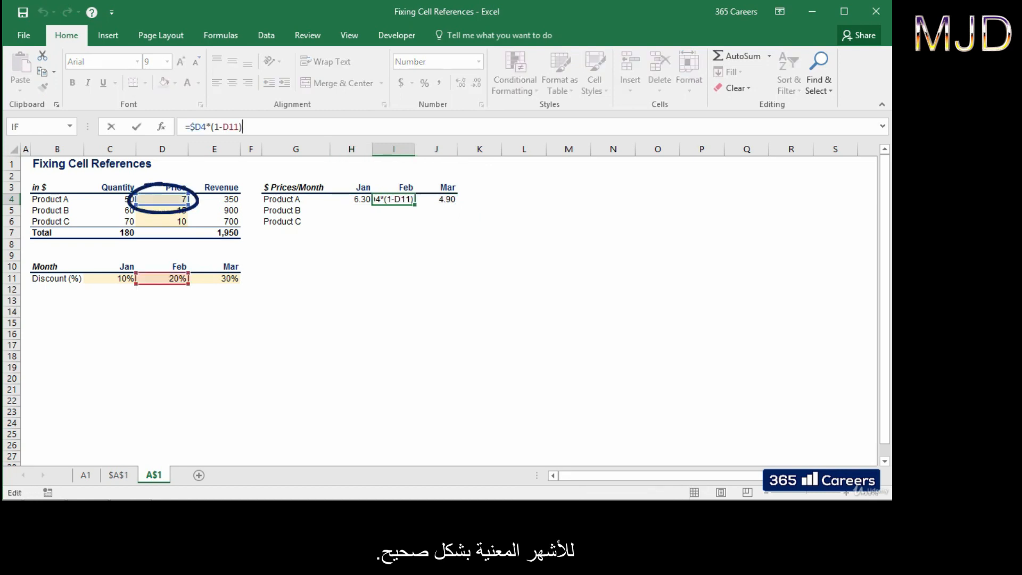
{"action": "key", "text": "Escape"}
{"action": "key", "text": "Right"}
{"action": "key", "text": "F2"}
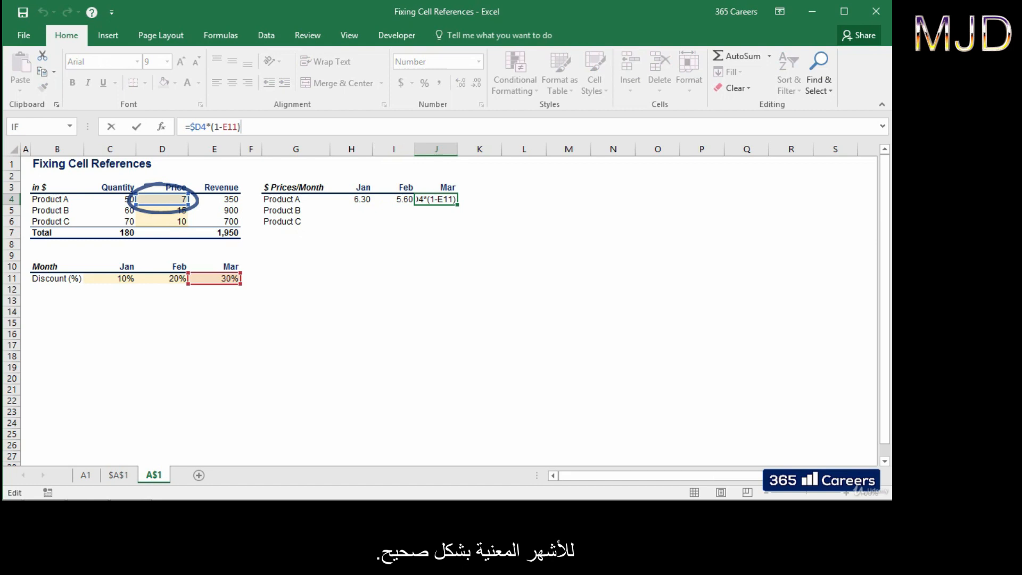
{"action": "key", "text": "Escape"}
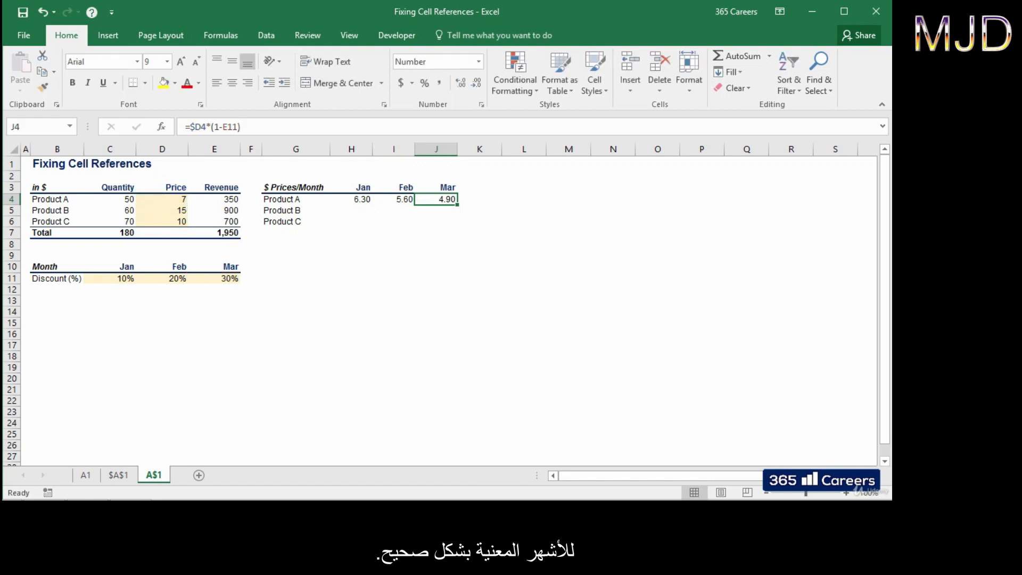
Step: Copy Product A's three monthly price formulas into the Product B and C rows
{"action": "key", "text": "shift+Left"}
{"action": "key", "text": "shift+Left"}
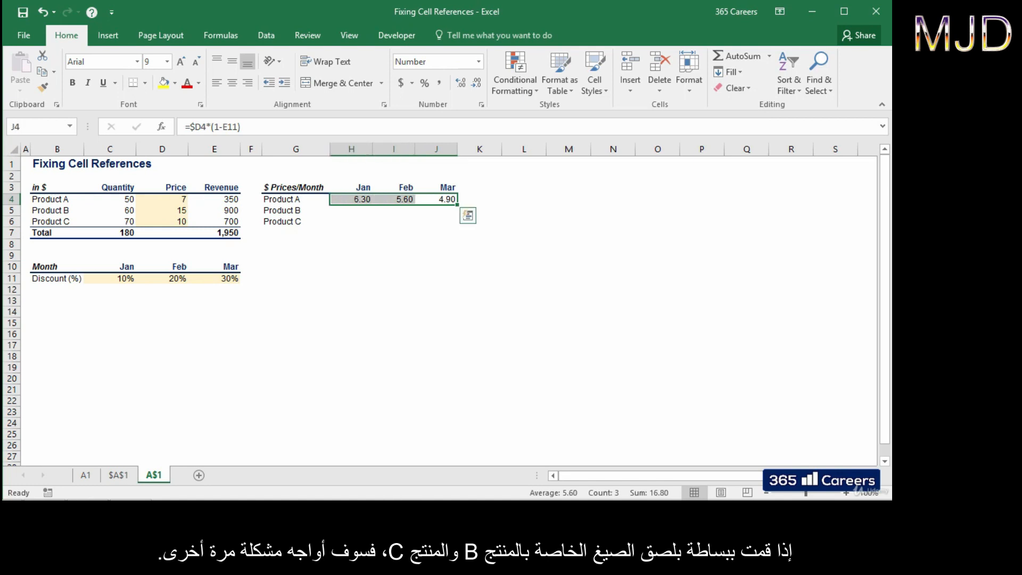
{"action": "key", "text": "ctrl+c"}
{"action": "key", "text": "shift+Down"}
{"action": "key", "text": "shift+Down"}
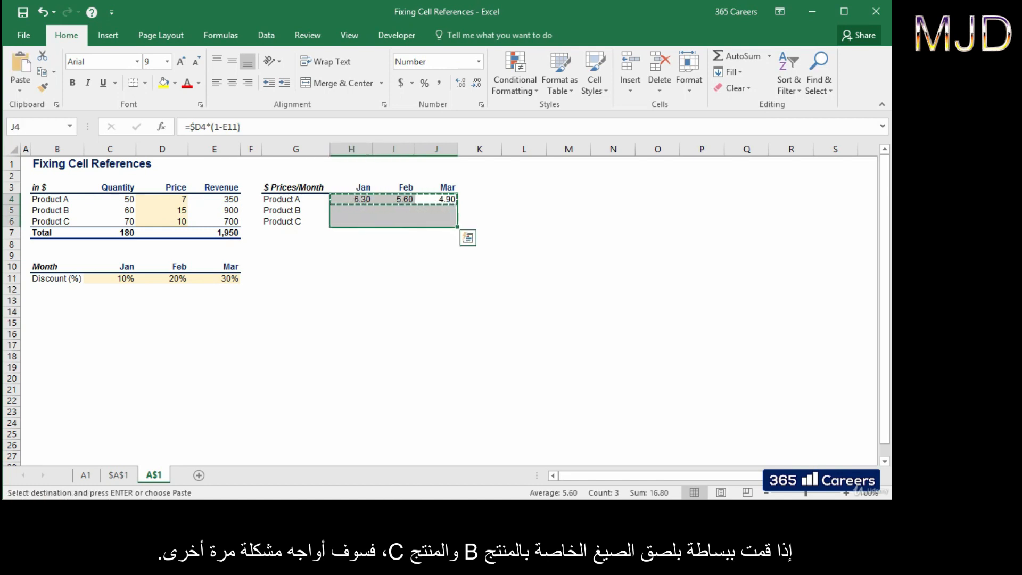
{"action": "key", "text": "Return"}
{"action": "key", "text": "Down"}
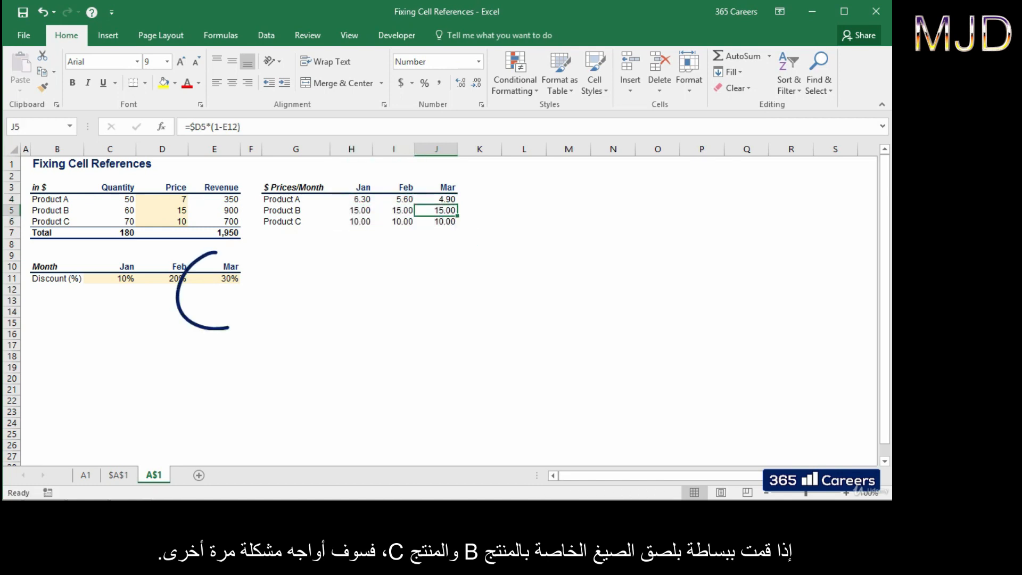
Step: Inspect Products B and C March formulas, which reference empty rows like E13
{"action": "key", "text": "F2"}
{"action": "key", "text": "Return"}
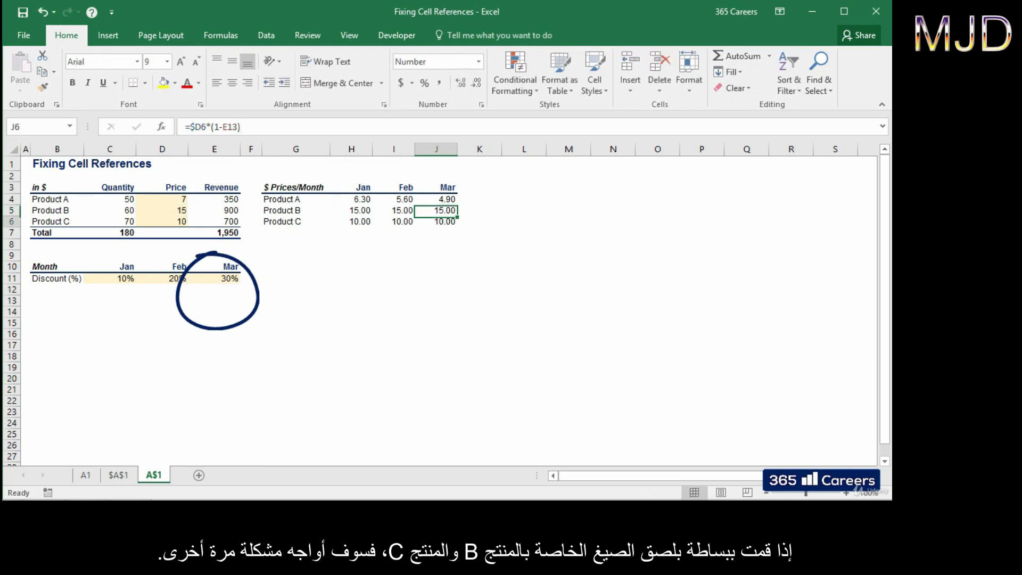
{"action": "key", "text": "F2"}
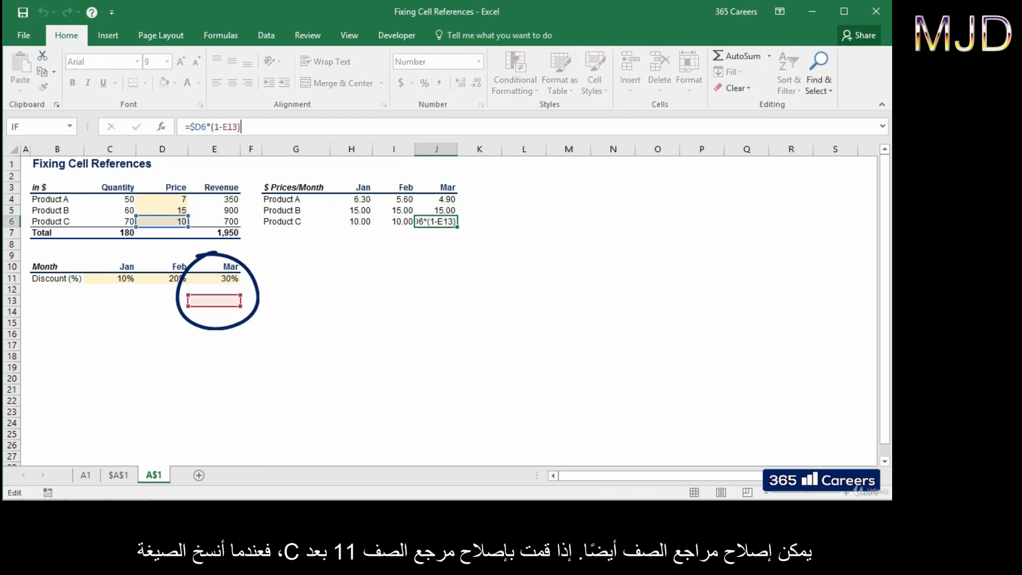
{"action": "key", "text": "Escape"}
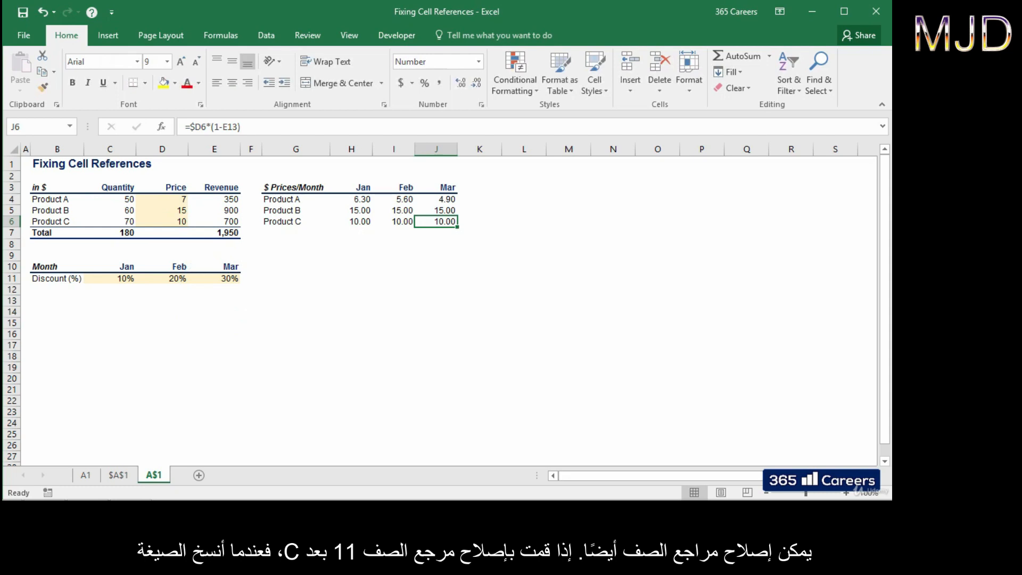
{"action": "key", "text": "Up"}
{"action": "key", "text": "Up"}
{"action": "key", "text": "Left"}
{"action": "key", "text": "Left"}
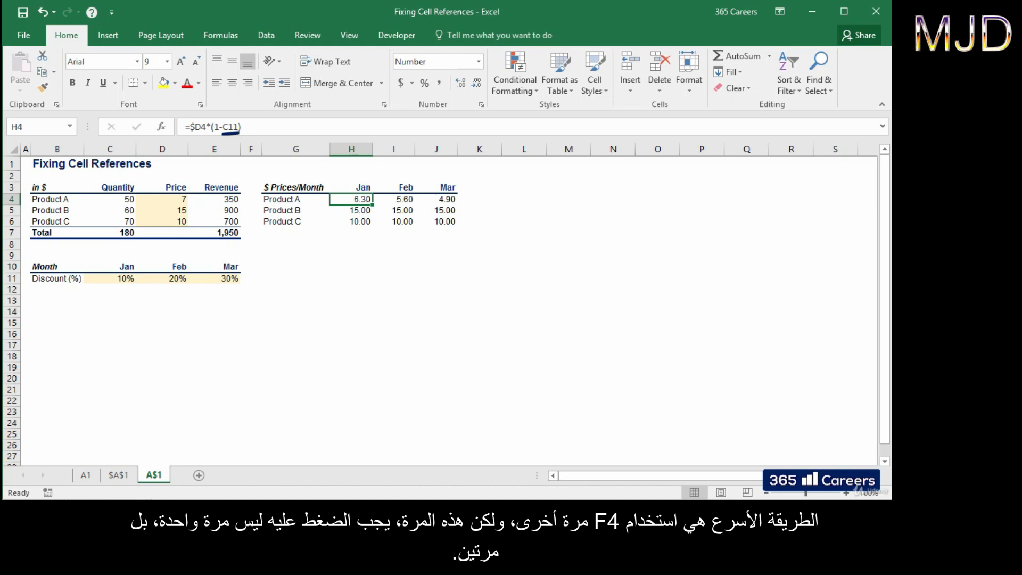
Step: Change the discount reference in H4's formula to C$11
{"action": "key", "text": "F4"}
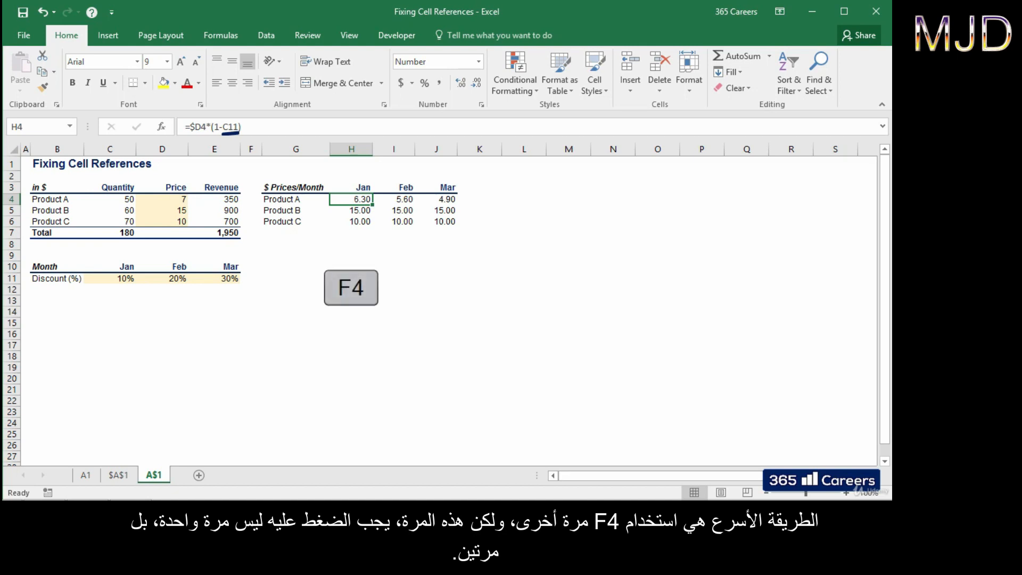
{"action": "key", "text": "F2"}
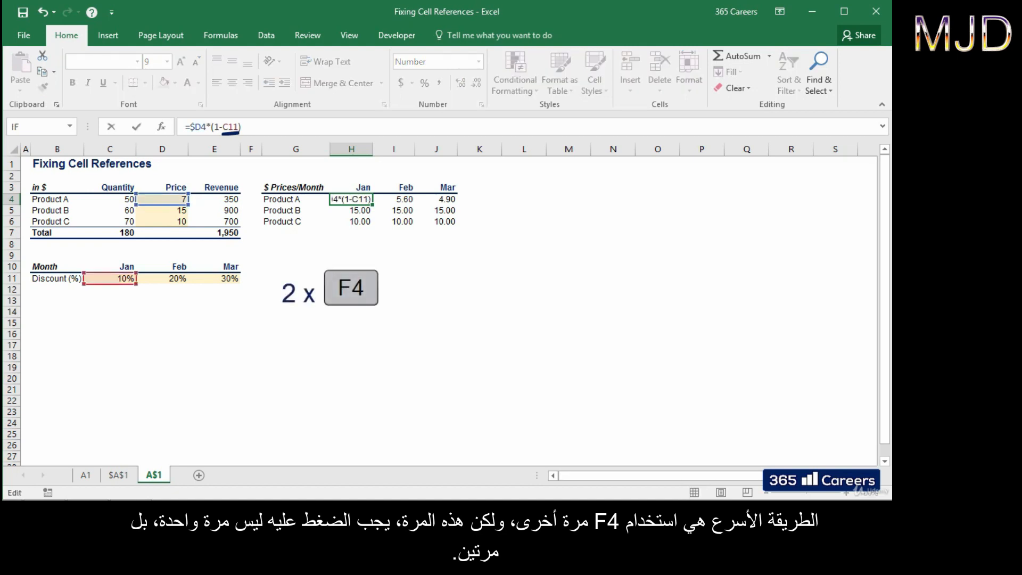
{"action": "key", "text": "F4"}
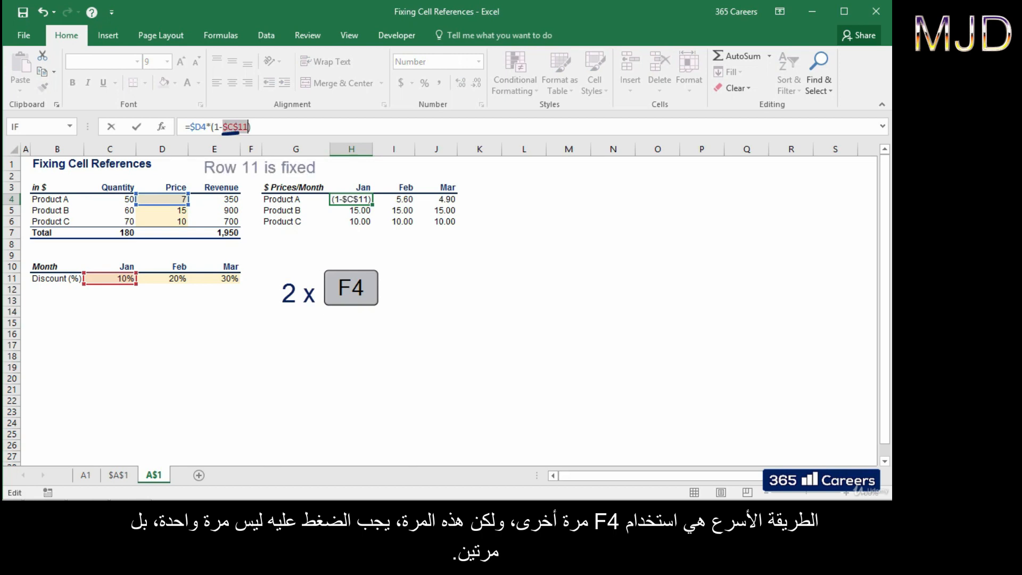
{"action": "key", "text": "F4"}
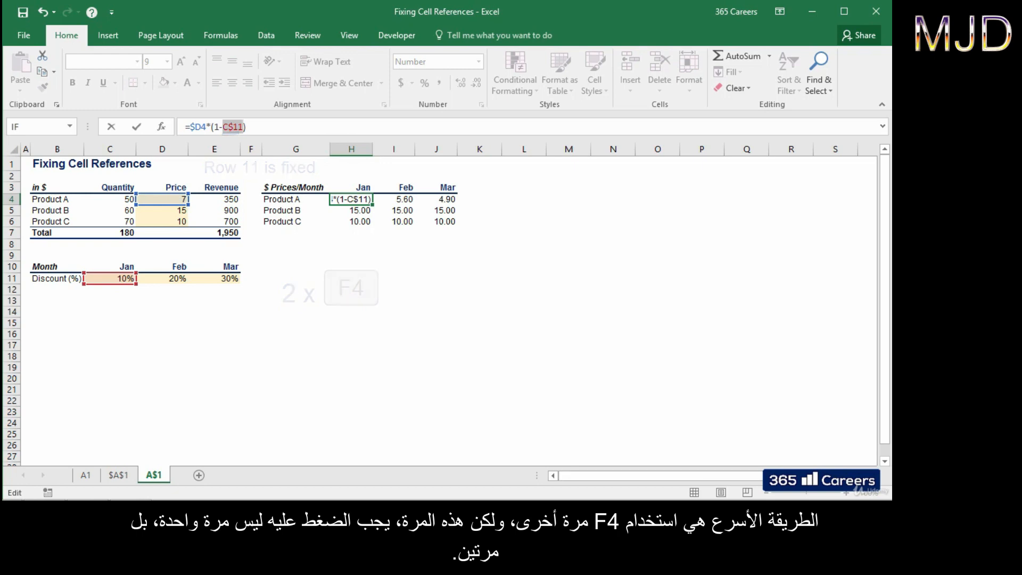
{"action": "key", "text": "ctrl+Return"}
Step: Paste the corrected formula across the whole H4:J6 price table
{"action": "key", "text": "ctrl+c"}
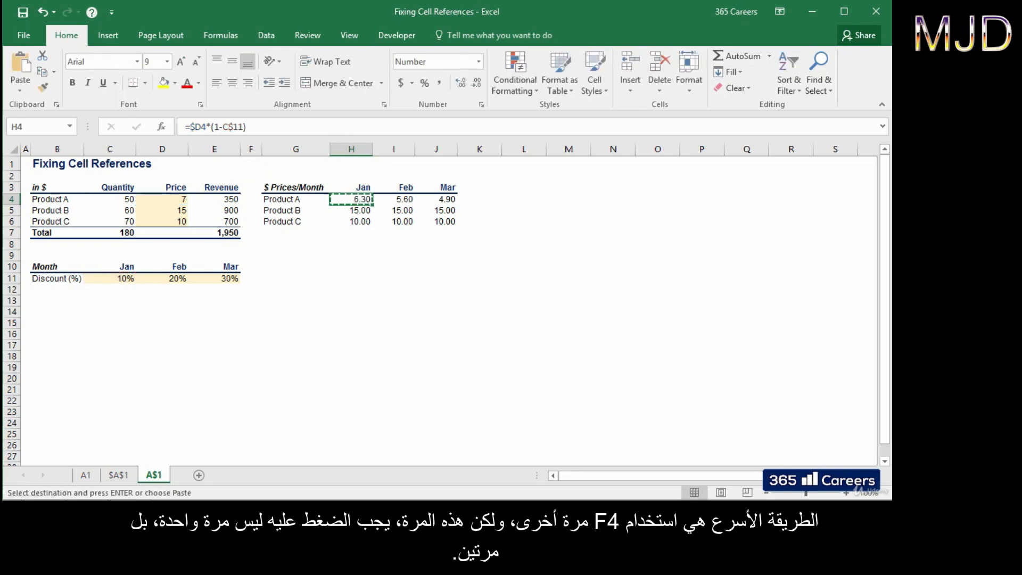
{"action": "key", "text": "shift+Down"}
{"action": "key", "text": "shift+Down"}
{"action": "key", "text": "shift+Right"}
{"action": "key", "text": "shift+Right"}
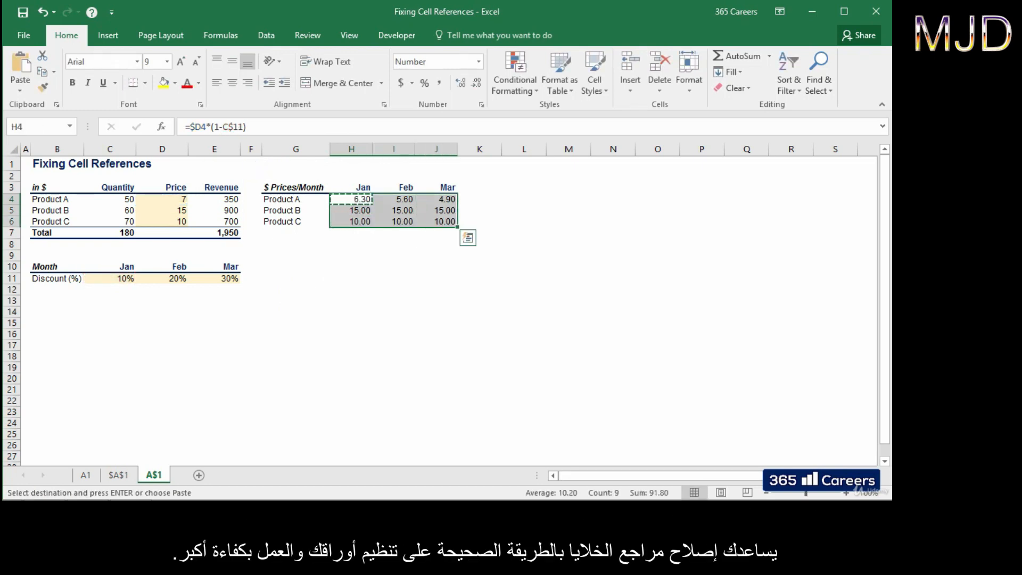
{"action": "key", "text": "Return"}
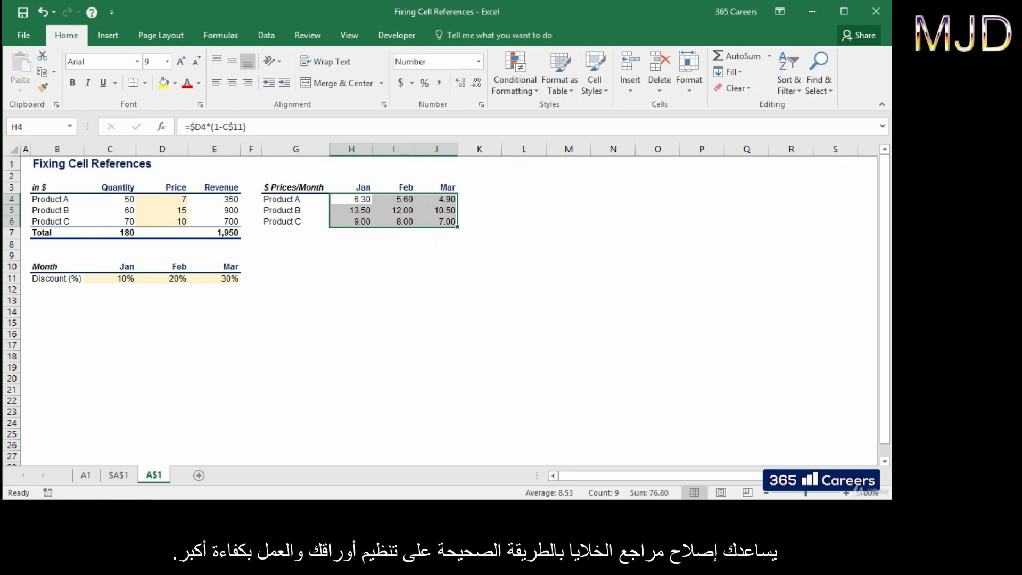
Step: Check Product B's January–March price formulas in H5:J5
{"action": "key", "text": "Down"}
{"action": "key", "text": "F2"}
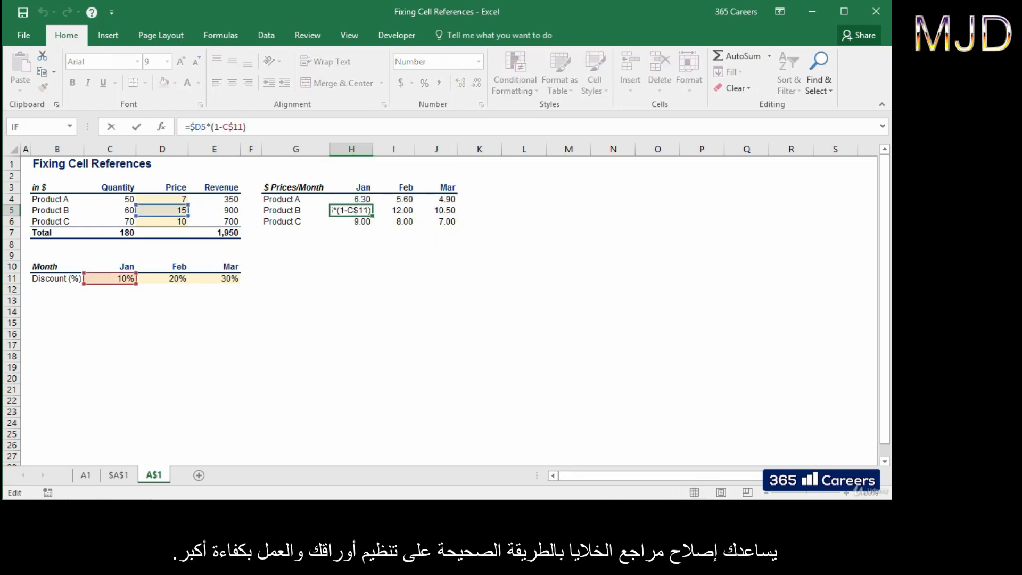
{"action": "key", "text": "Escape"}
{"action": "key", "text": "Right"}
{"action": "key", "text": "F2"}
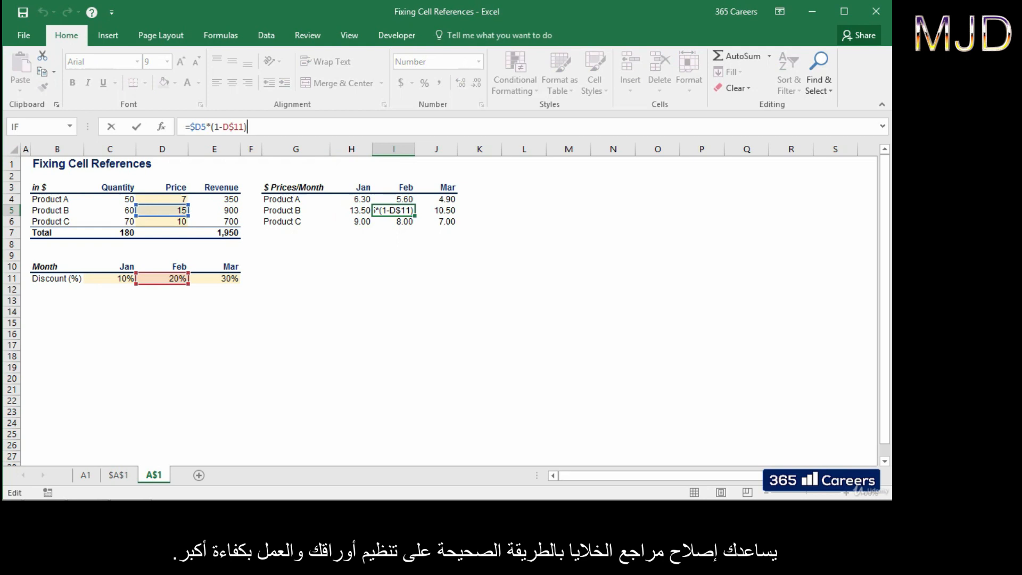
{"action": "key", "text": "Escape"}
{"action": "key", "text": "Right"}
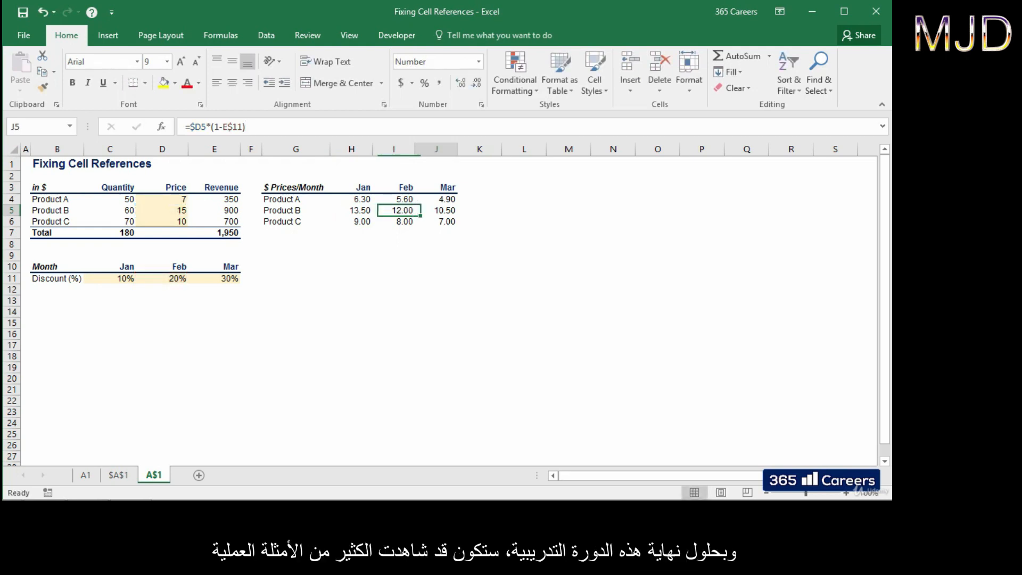
{"action": "key", "text": "F2"}
{"action": "key", "text": "Escape"}
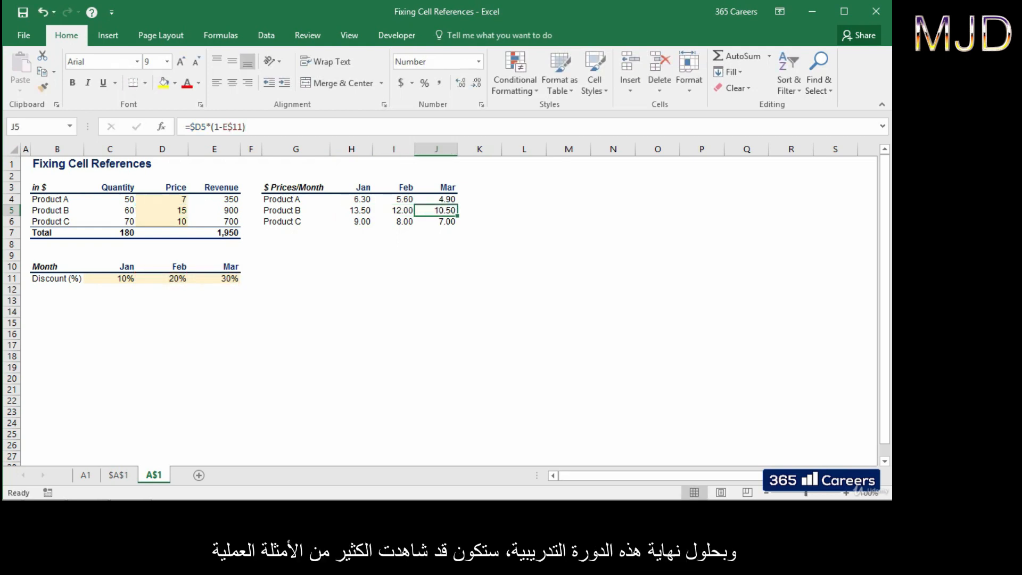
Step: Check Product C's January–March price formulas in H6:J6
{"action": "key", "text": "Left"}
{"action": "key", "text": "Left"}
{"action": "key", "text": "Down"}
{"action": "key", "text": "F2"}
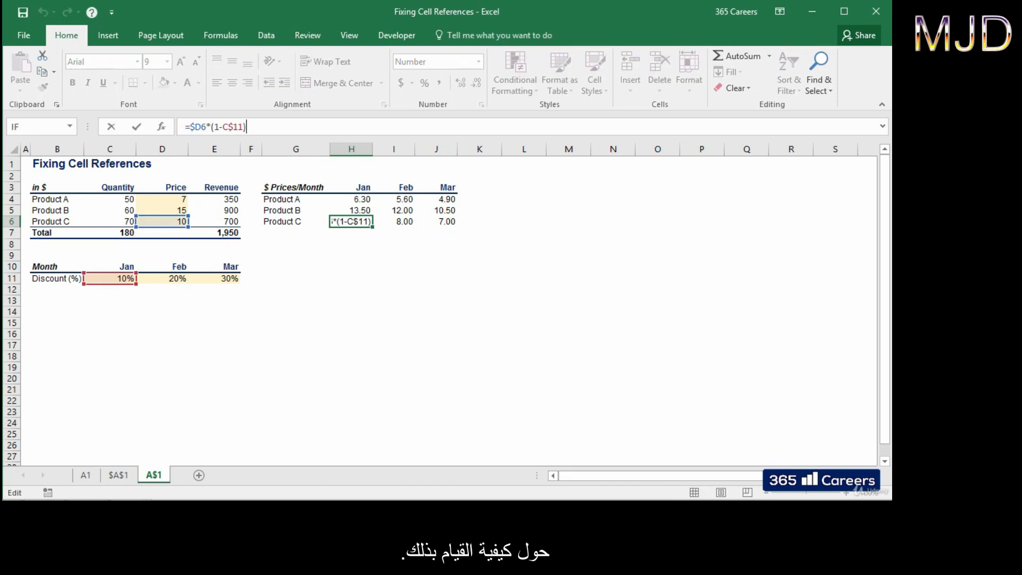
{"action": "key", "text": "Escape"}
{"action": "key", "text": "Right"}
{"action": "key", "text": "F2"}
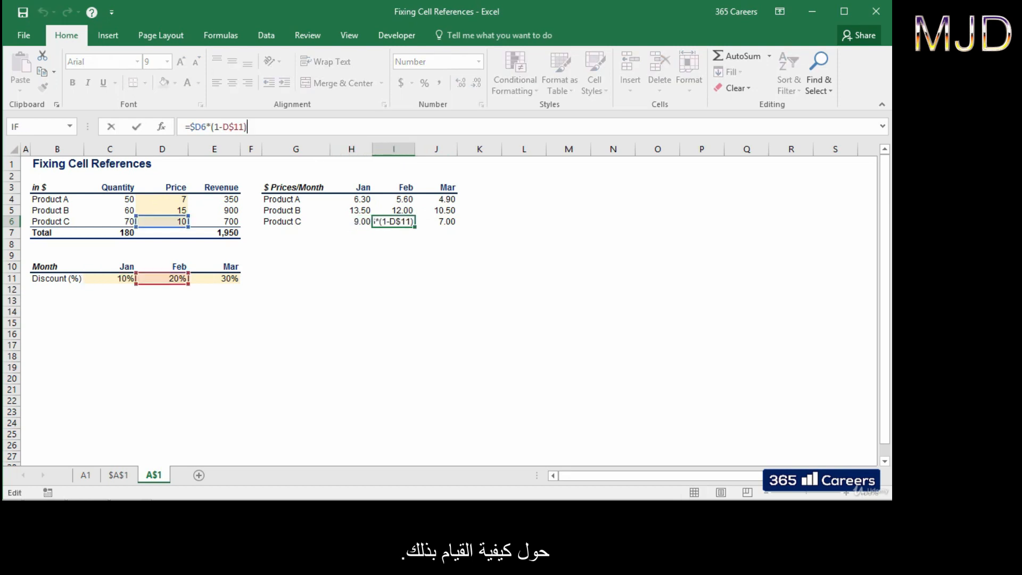
{"action": "key", "text": "Escape"}
{"action": "key", "text": "Right"}
{"action": "key", "text": "F2"}
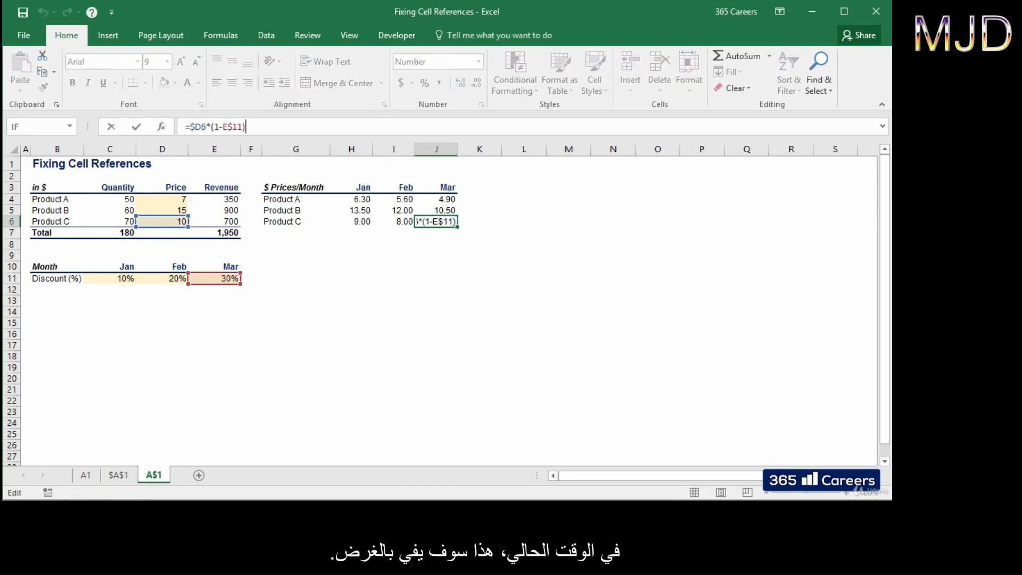
{"action": "key", "text": "Escape"}
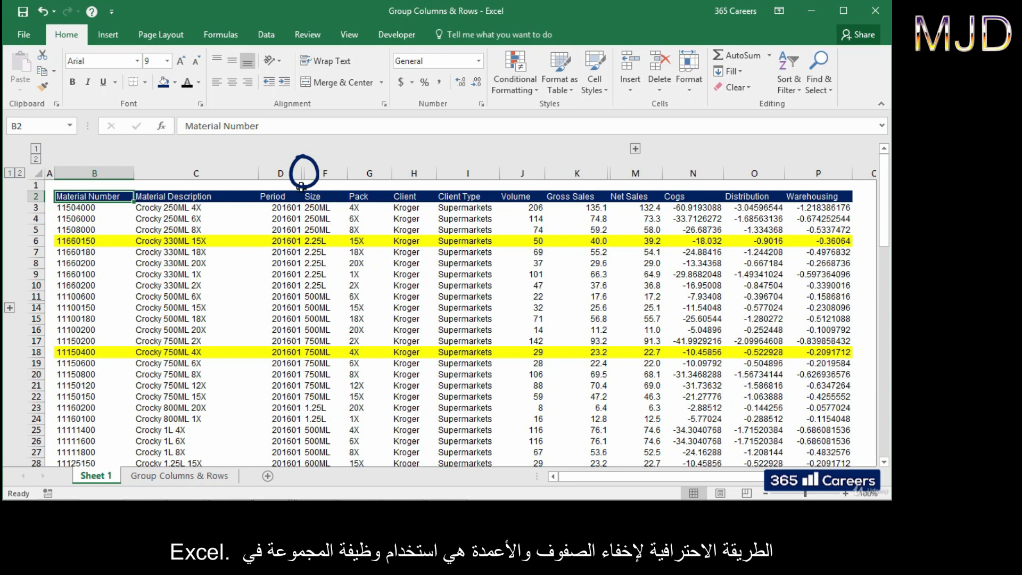
Step: Unhide column E (Brand) from the D:F selection and select it
{"action": "left_click_drag", "start_coordinate": [293, 172], "coordinate": [325, 173]}
{"action": "right_click", "coordinate": [316, 172]}
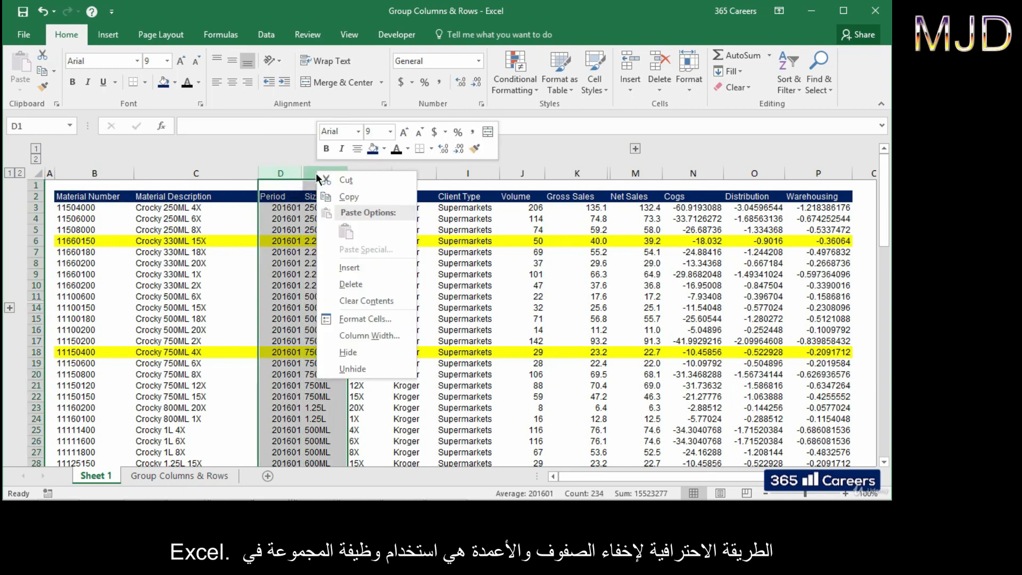
{"action": "left_click", "coordinate": [358, 367]}
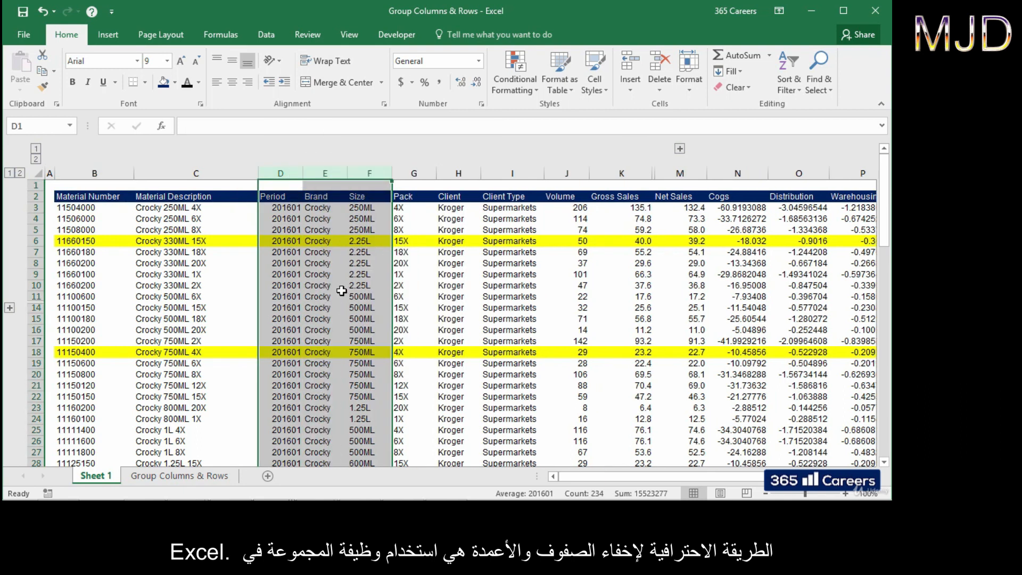
{"action": "left_click", "coordinate": [317, 167]}
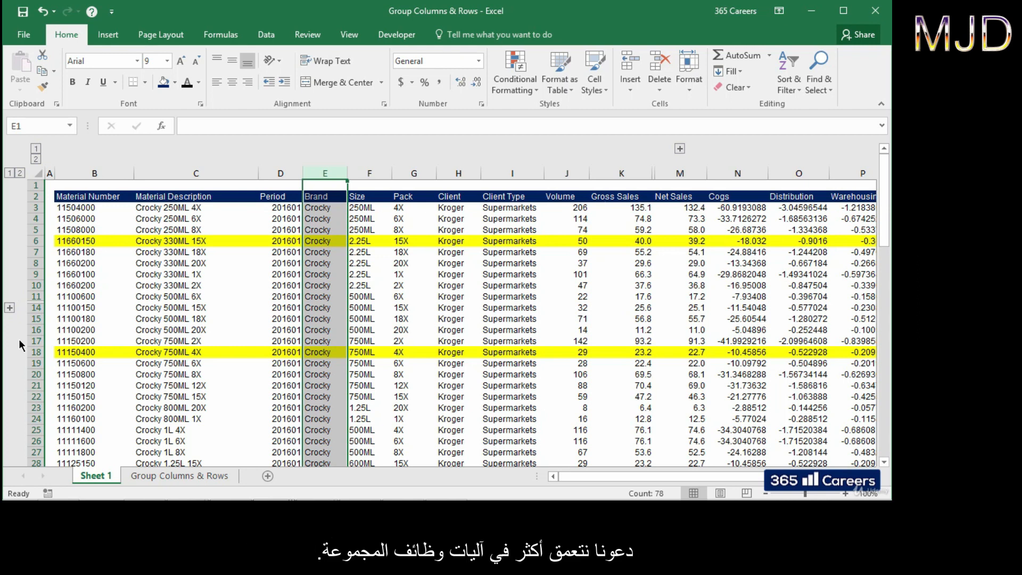
Step: On the Group Columns & Rows sheet, group columns E–G (Brand, Size, Pack) as columns
{"action": "left_click", "coordinate": [165, 477]}
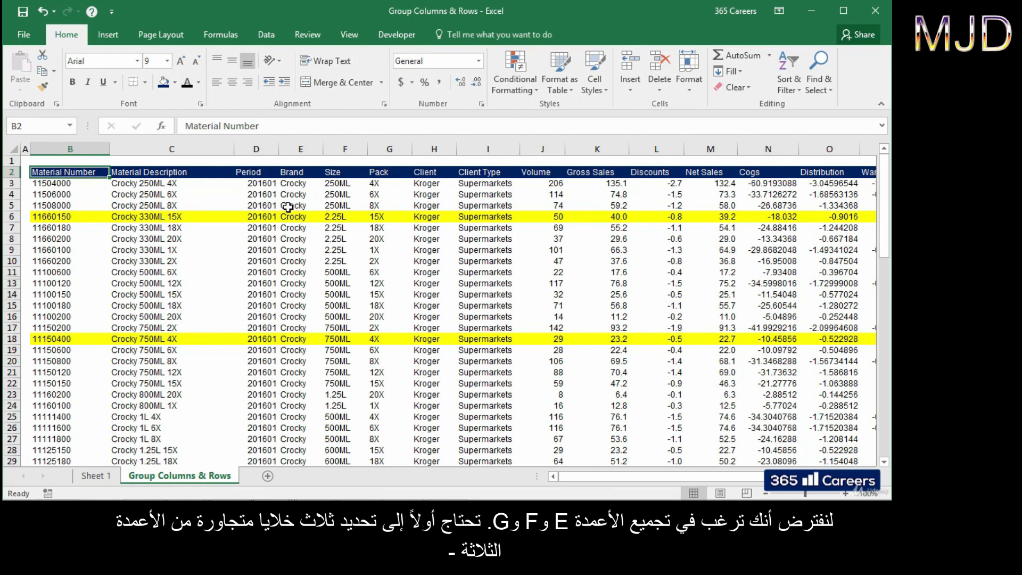
{"action": "left_click_drag", "start_coordinate": [288, 207], "coordinate": [377, 205]}
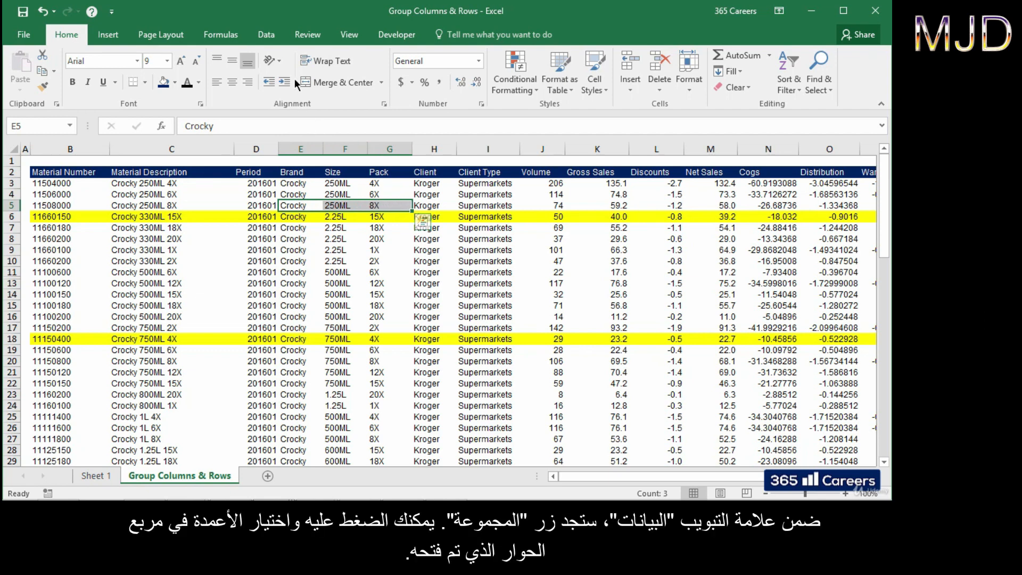
{"action": "left_click", "coordinate": [266, 34]}
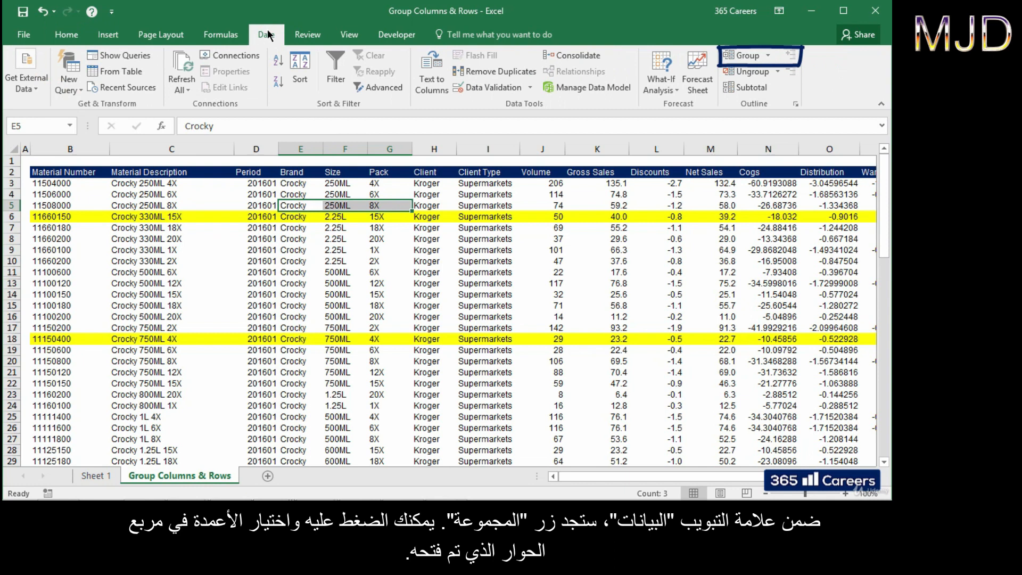
{"action": "left_click", "coordinate": [740, 55]}
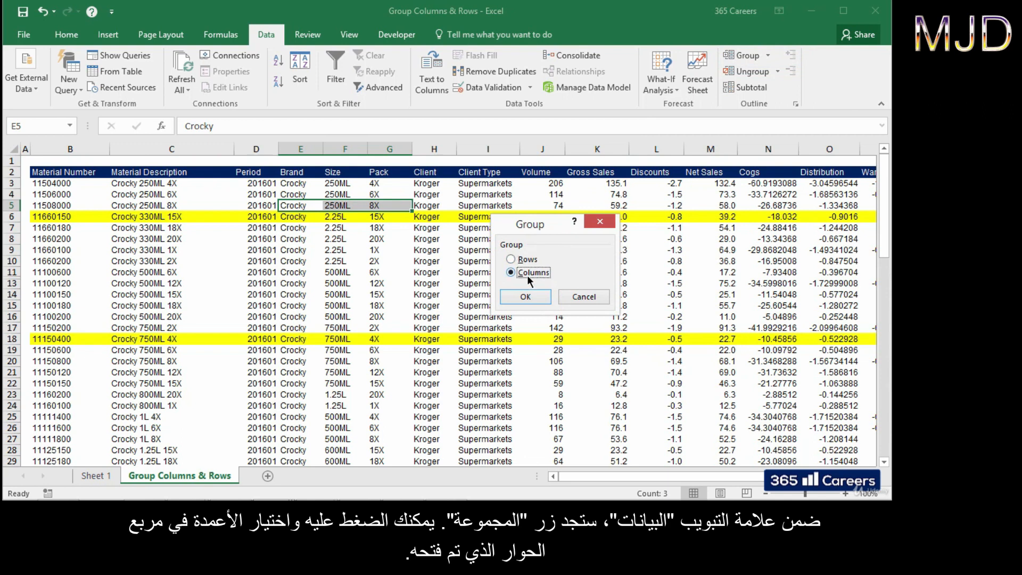
{"action": "left_click", "coordinate": [525, 297]}
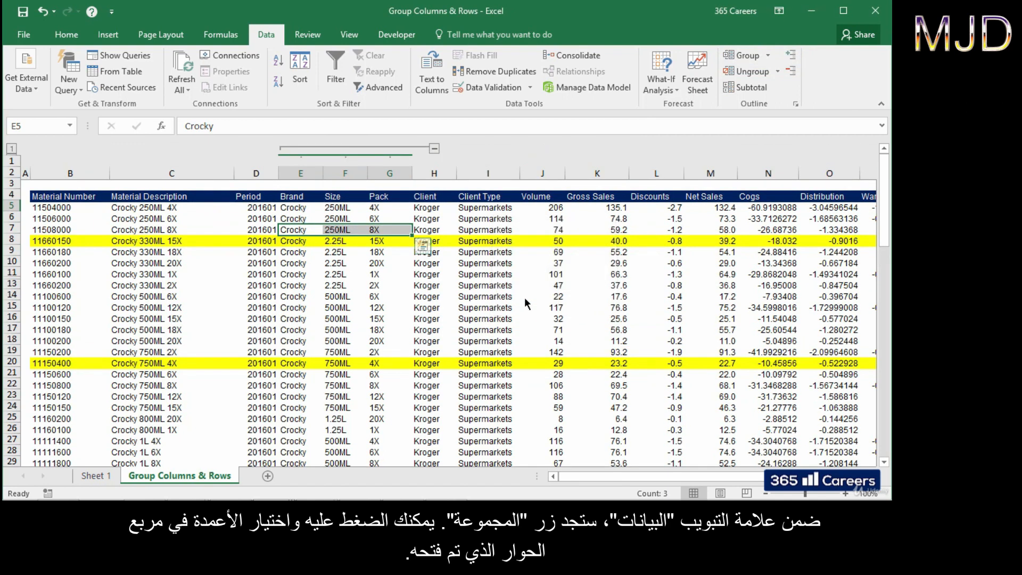
{"action": "left_click", "coordinate": [384, 230]}
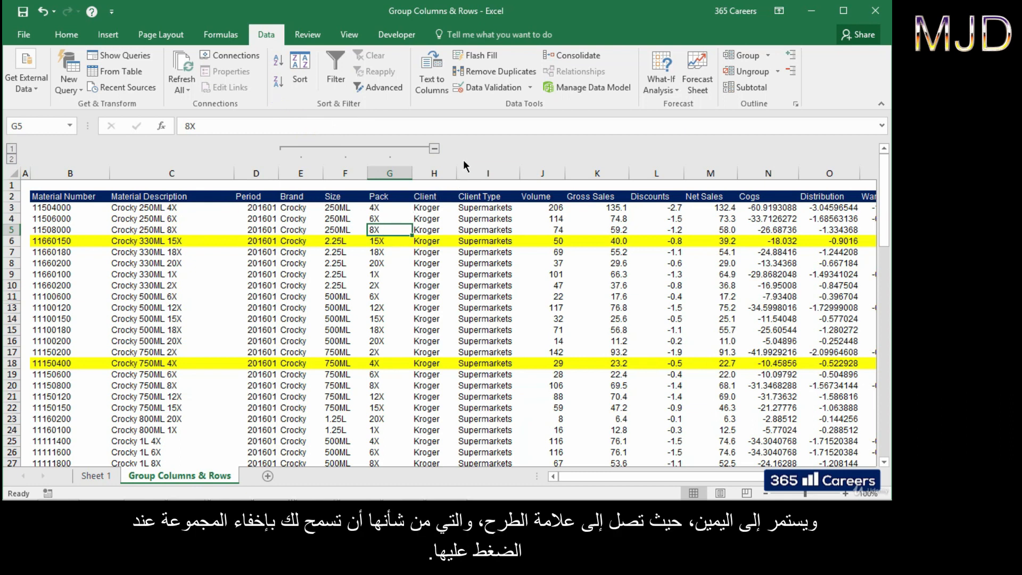
{"action": "left_click", "coordinate": [436, 150]}
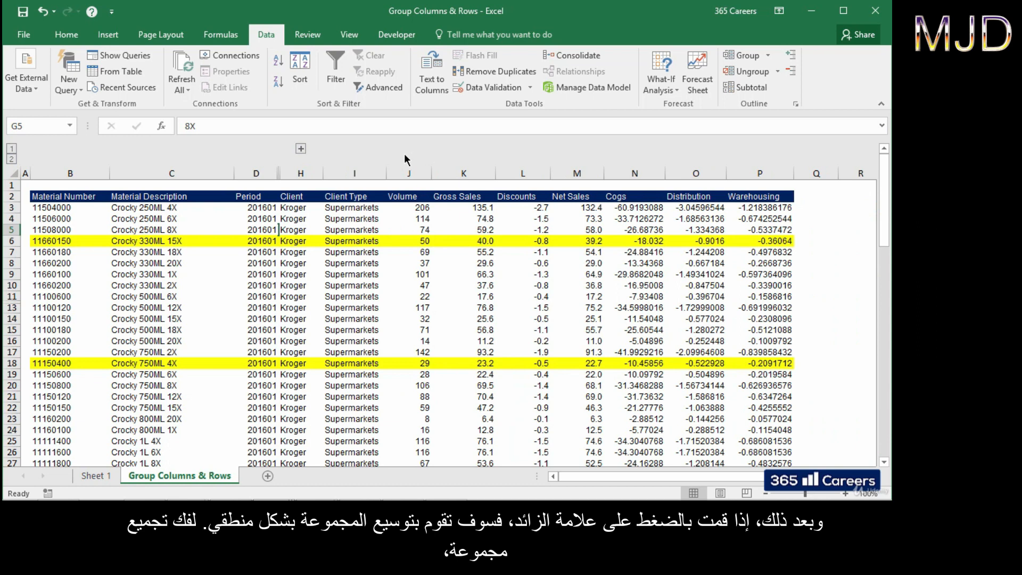
{"action": "left_click", "coordinate": [300, 149]}
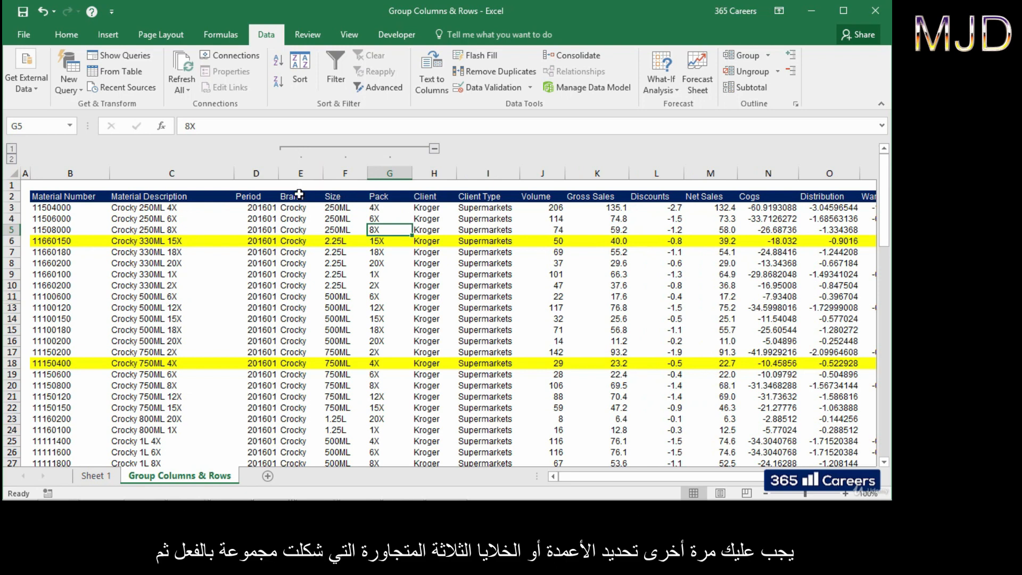
Step: Ungroup columns E–G (Brand, Size, Pack) using Data > Ungroup with Columns chosen
{"action": "left_click_drag", "start_coordinate": [299, 226], "coordinate": [386, 232]}
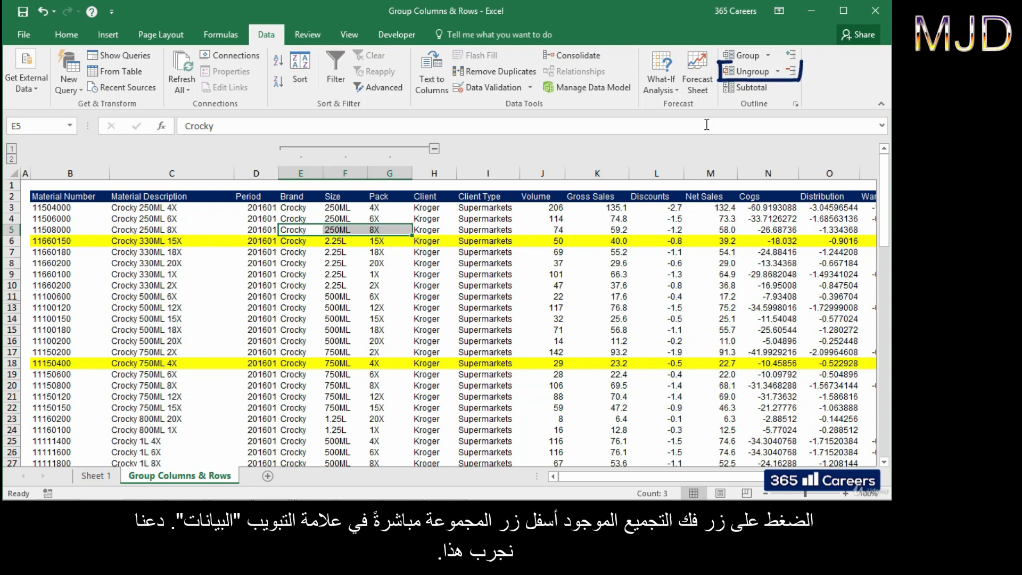
{"action": "left_click", "coordinate": [748, 72]}
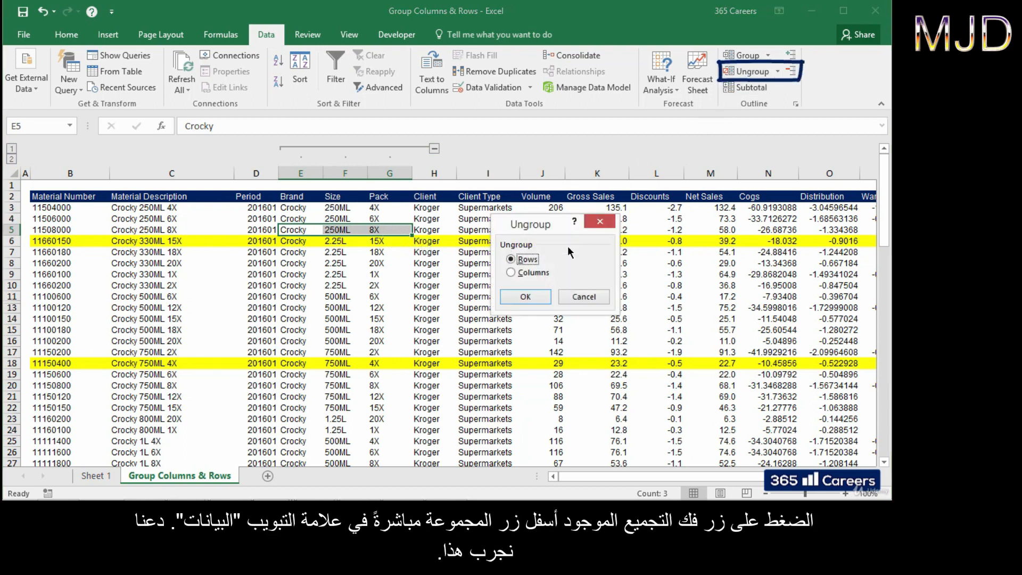
{"action": "left_click", "coordinate": [547, 274]}
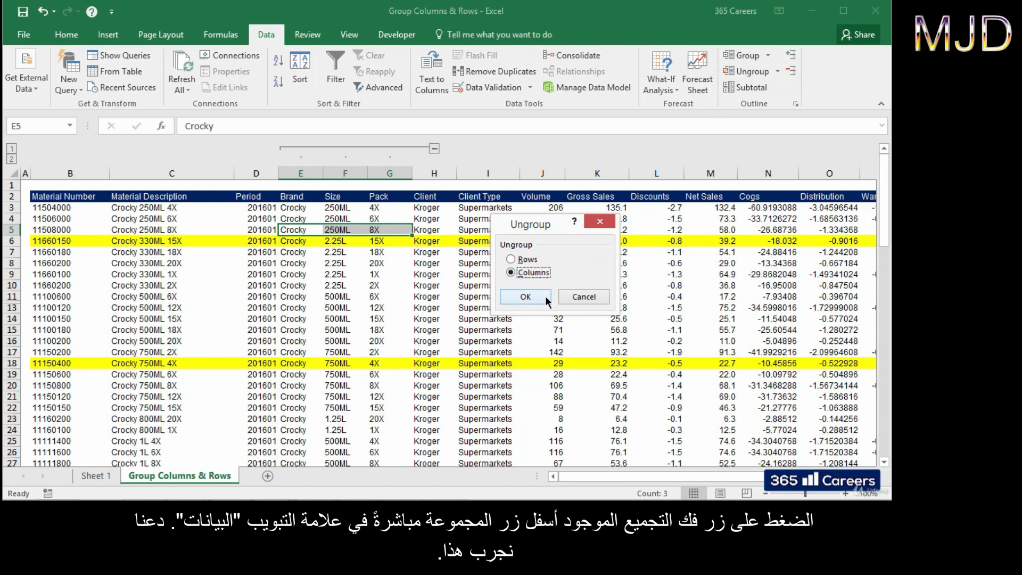
{"action": "left_click", "coordinate": [547, 300]}
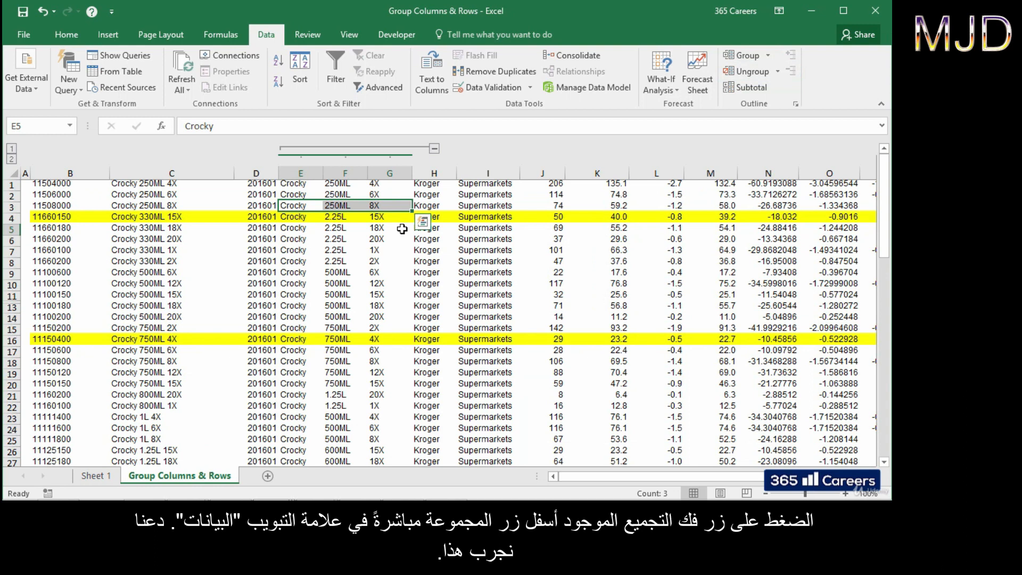
{"action": "left_click", "coordinate": [389, 206]}
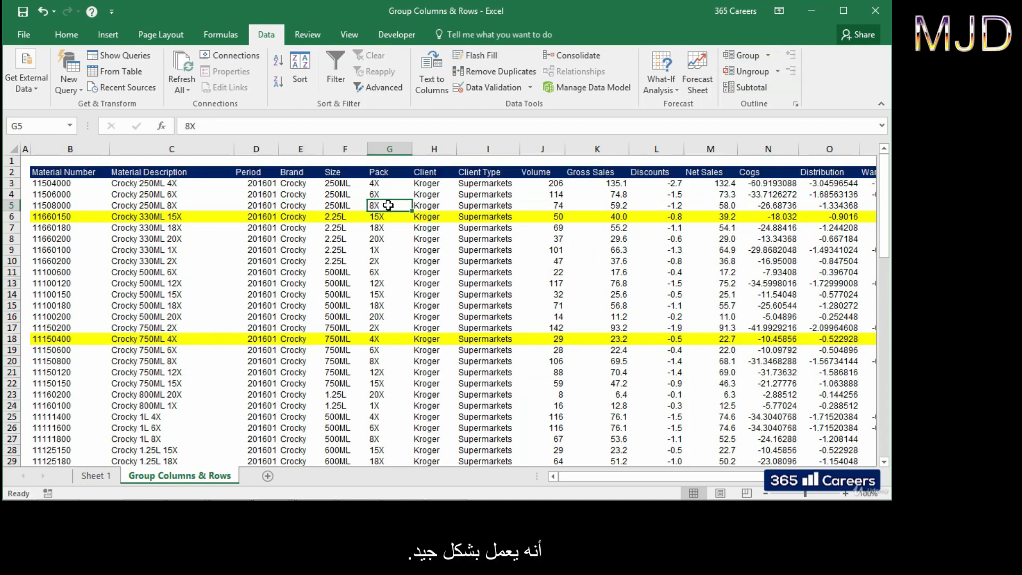
Step: Group columns E–G (Brand to Pack) as a column group
{"action": "left_click_drag", "start_coordinate": [389, 206], "coordinate": [301, 206]}
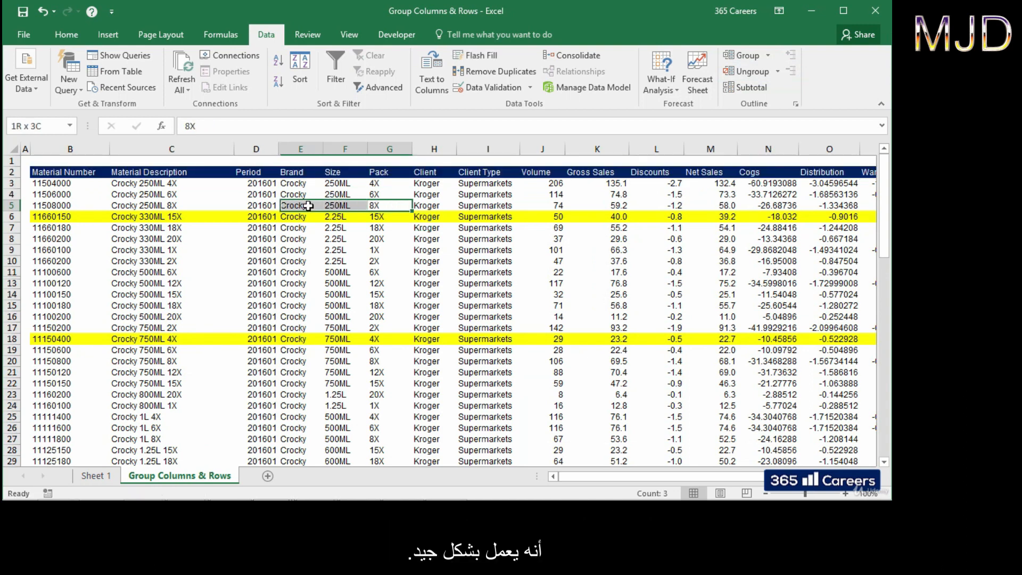
{"action": "left_click", "coordinate": [734, 56]}
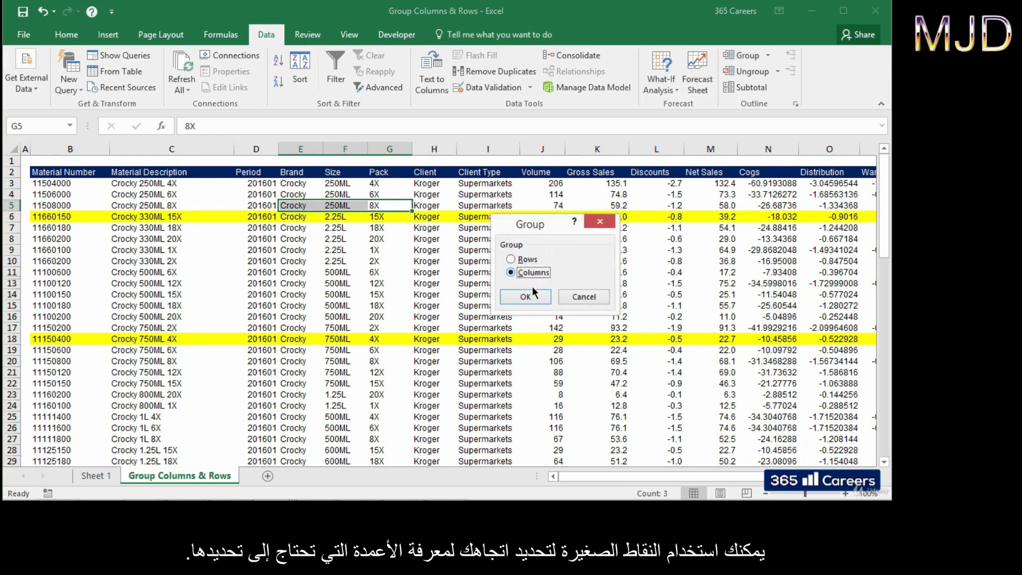
{"action": "left_click", "coordinate": [525, 296]}
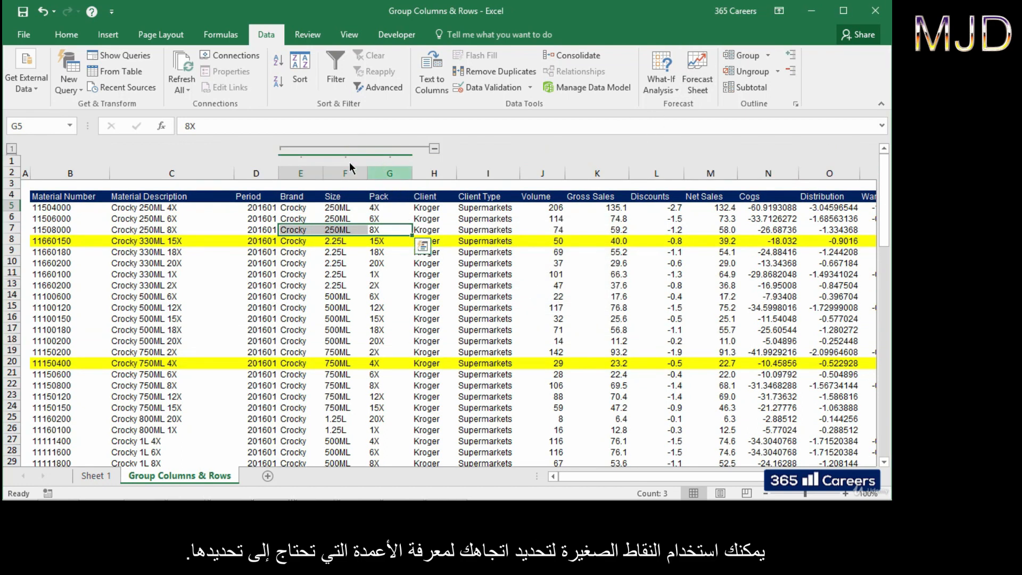
{"action": "left_click", "coordinate": [384, 231]}
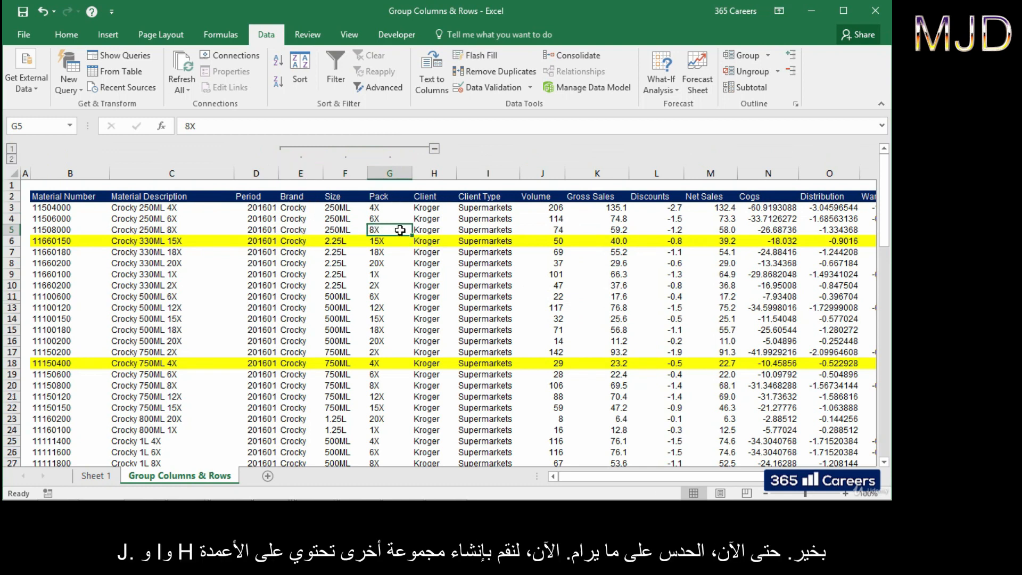
Step: Group columns H–J (Client to Volume), merging them into one E–J column outline
{"action": "left_click_drag", "start_coordinate": [421, 230], "coordinate": [561, 232]}
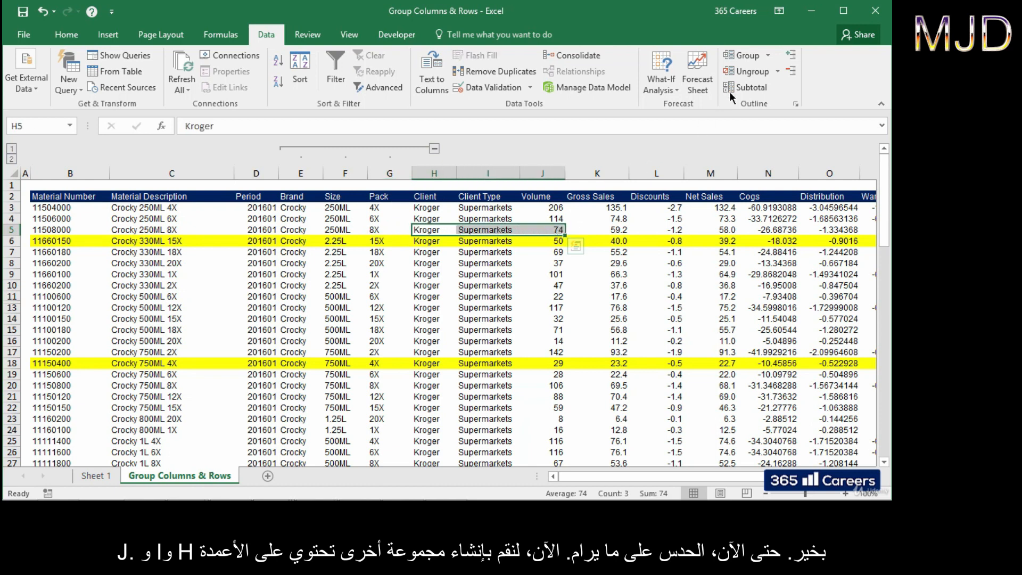
{"action": "left_click", "coordinate": [740, 60]}
{"action": "left_click", "coordinate": [530, 273]}
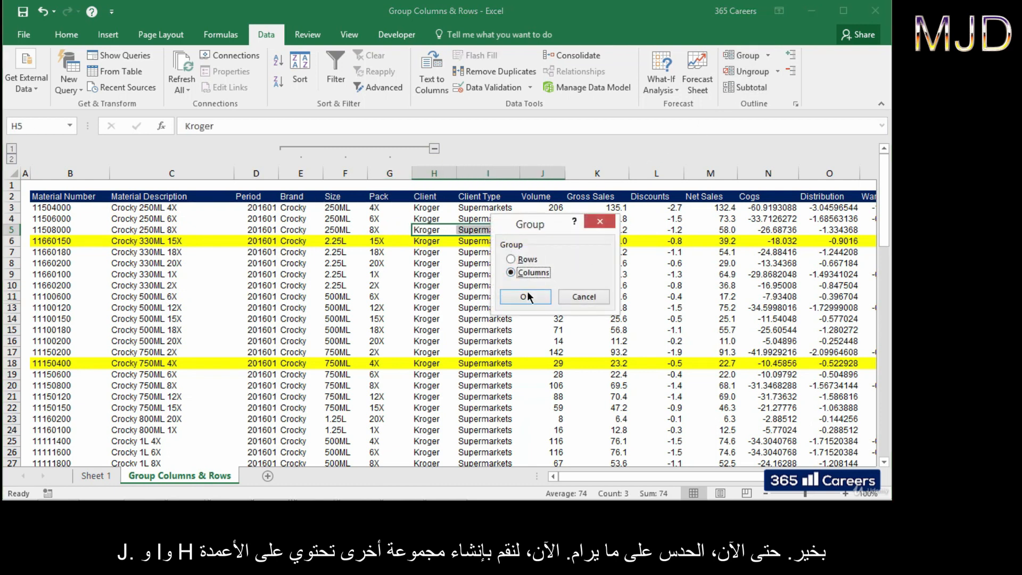
{"action": "left_click", "coordinate": [525, 295]}
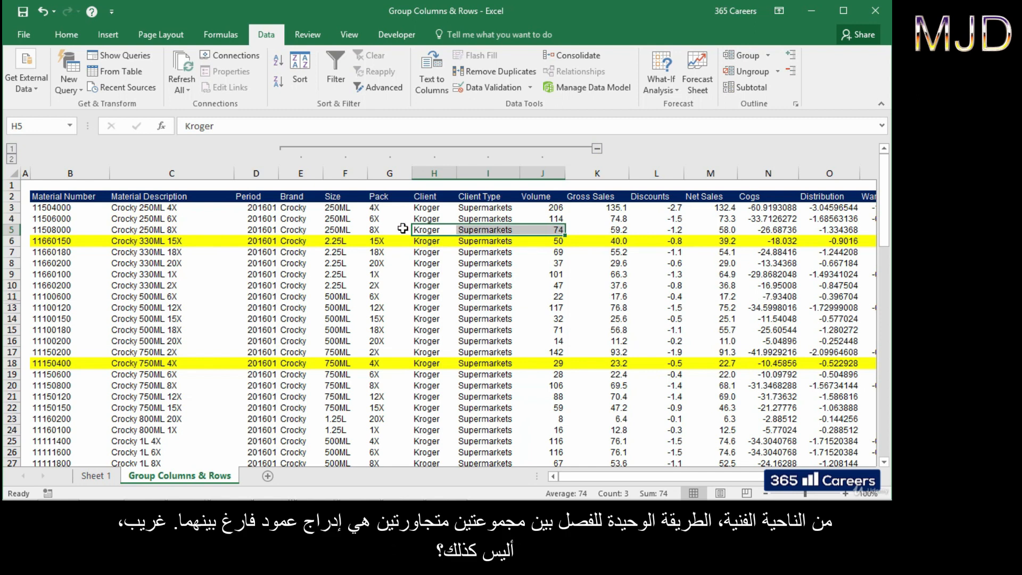
{"action": "left_click_drag", "start_coordinate": [398, 170], "coordinate": [434, 172]}
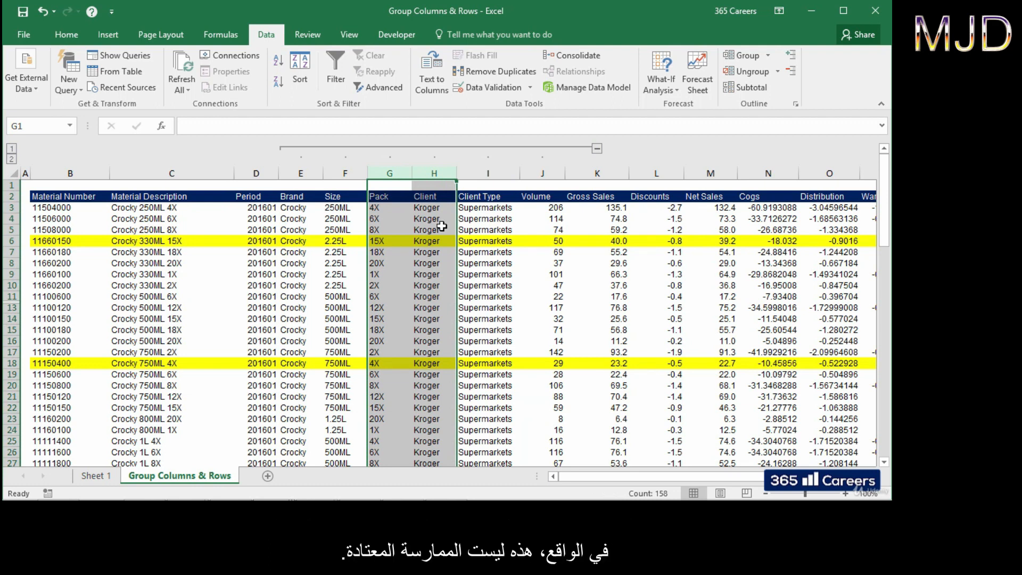
Step: Add a nested column group over H5:J5 (Client to Volume) inside the E–J group
{"action": "left_click", "coordinate": [442, 240]}
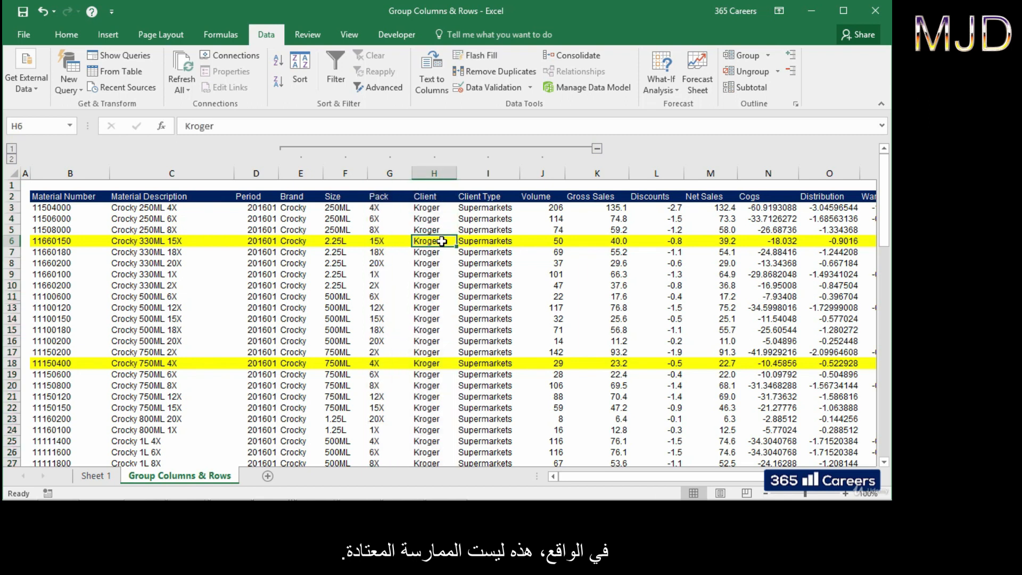
{"action": "left_click_drag", "start_coordinate": [299, 241], "coordinate": [561, 241]}
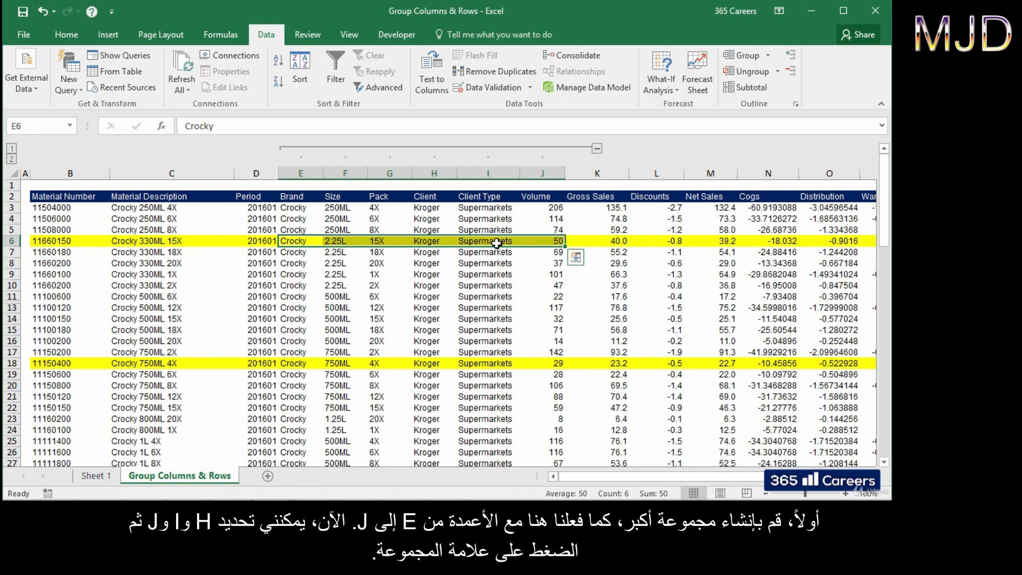
{"action": "left_click_drag", "start_coordinate": [426, 229], "coordinate": [557, 230]}
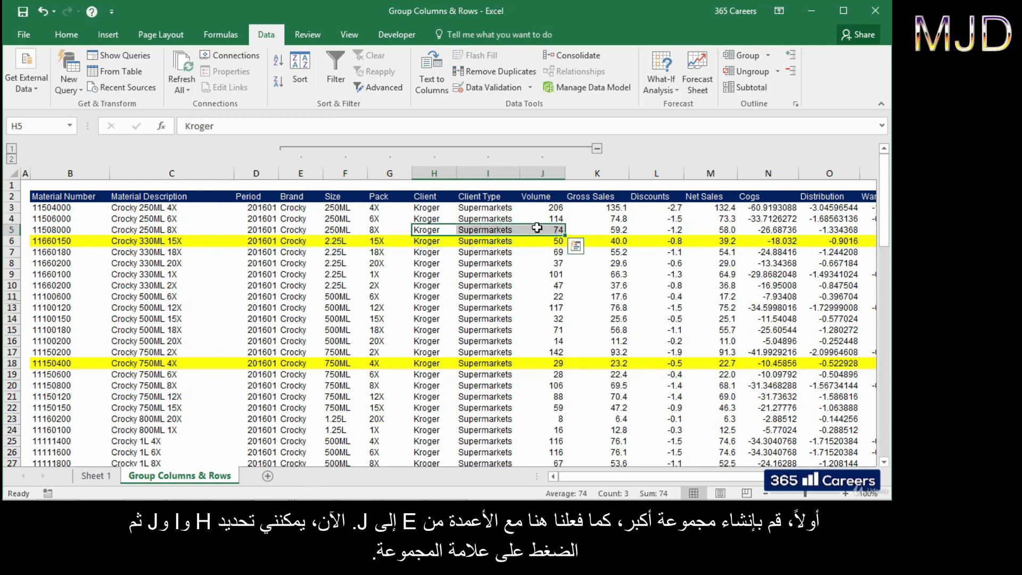
{"action": "left_click", "coordinate": [748, 58]}
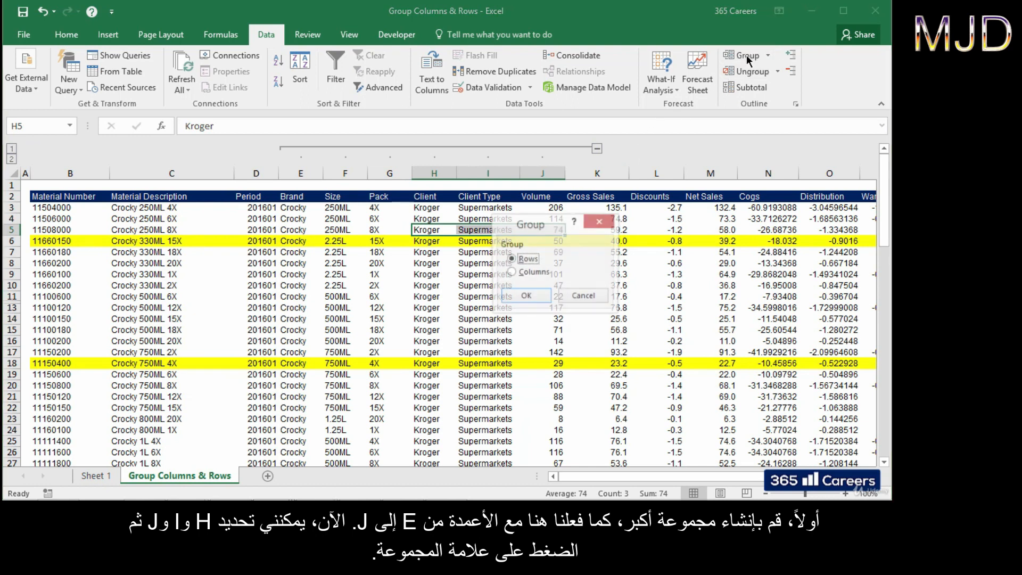
{"action": "left_click", "coordinate": [532, 273]}
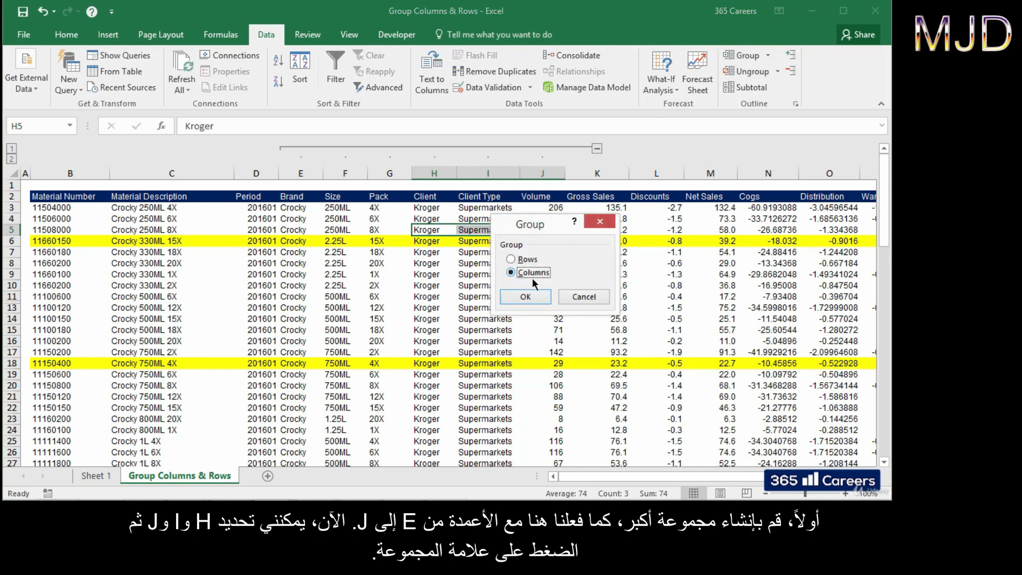
{"action": "left_click", "coordinate": [529, 296]}
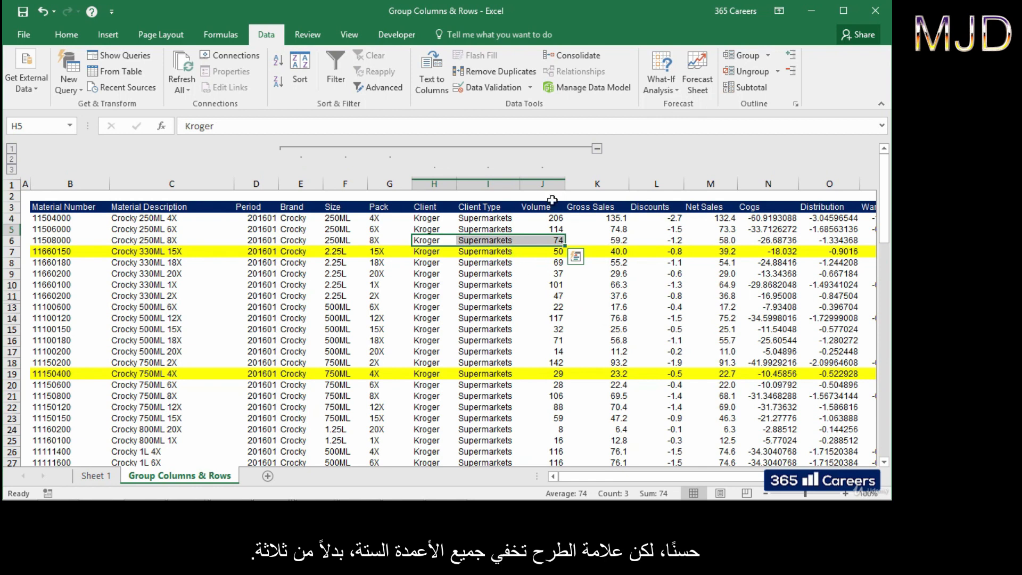
Step: Collapse the E–J outline to hide all six columns, then expand it again
{"action": "left_click", "coordinate": [597, 149]}
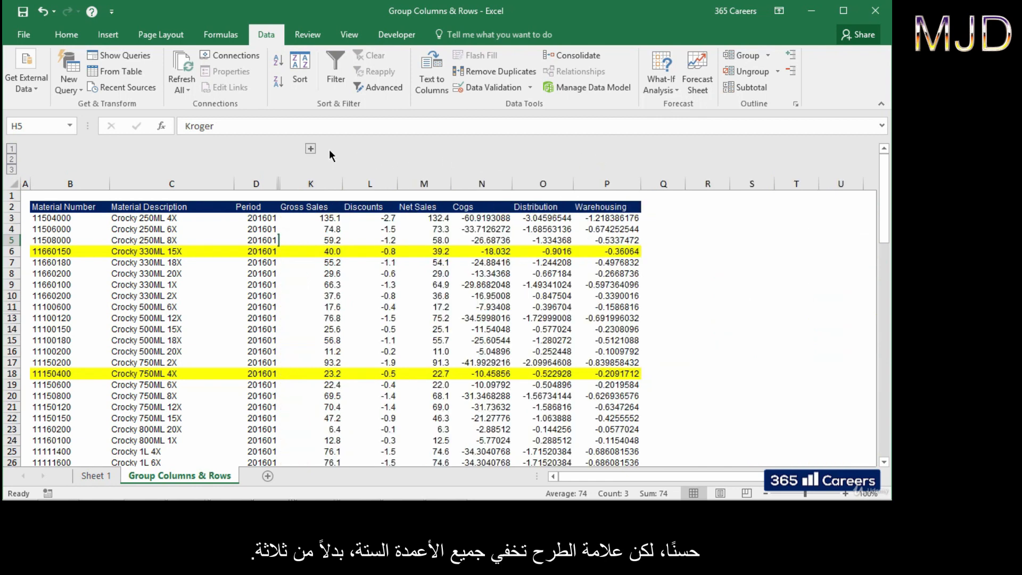
{"action": "left_click", "coordinate": [311, 151]}
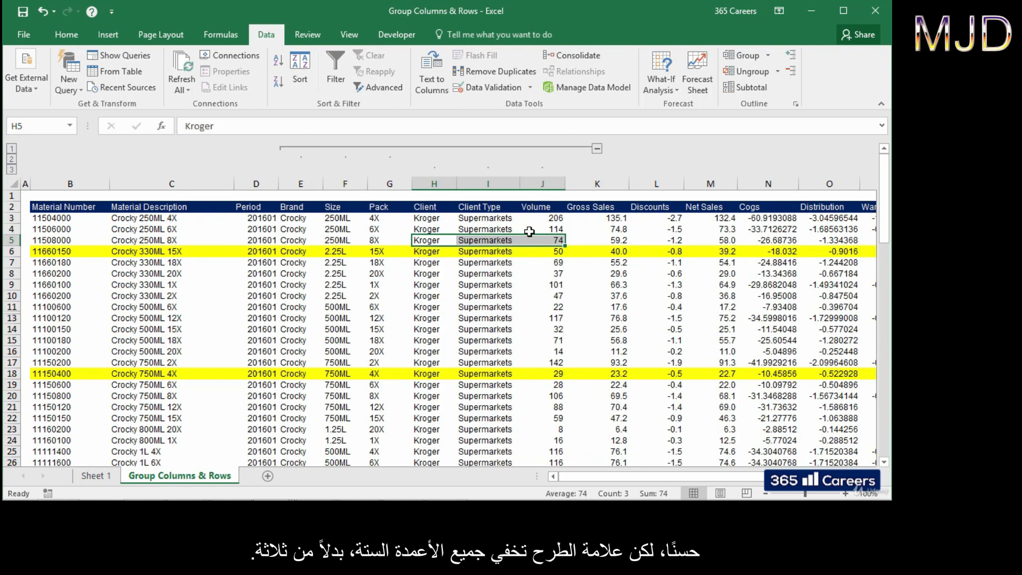
{"action": "left_click", "coordinate": [552, 240]}
{"action": "left_click", "coordinate": [552, 240]}
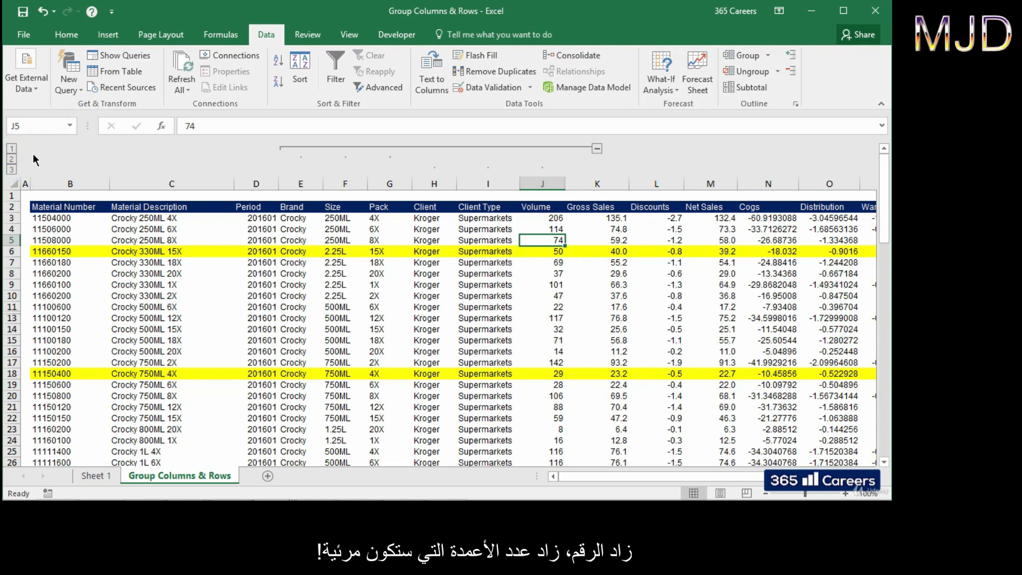
{"action": "left_click", "coordinate": [12, 149]}
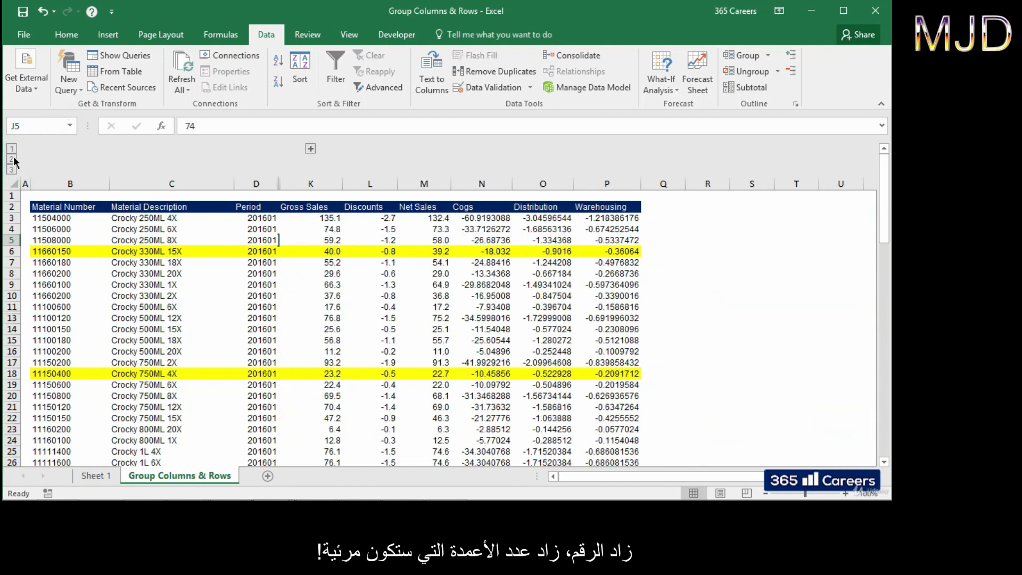
{"action": "left_click", "coordinate": [12, 170]}
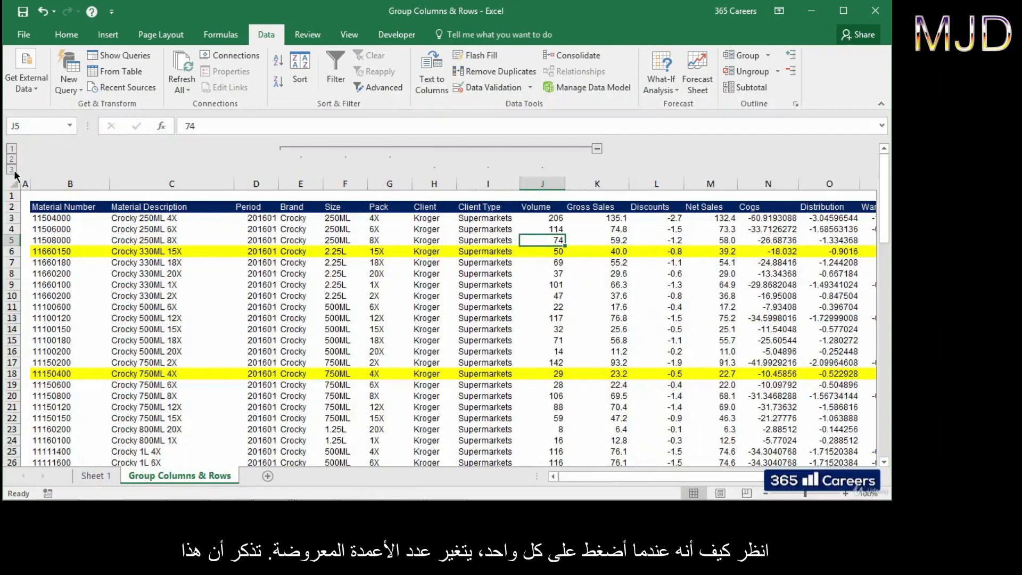
{"action": "left_click", "coordinate": [12, 150]}
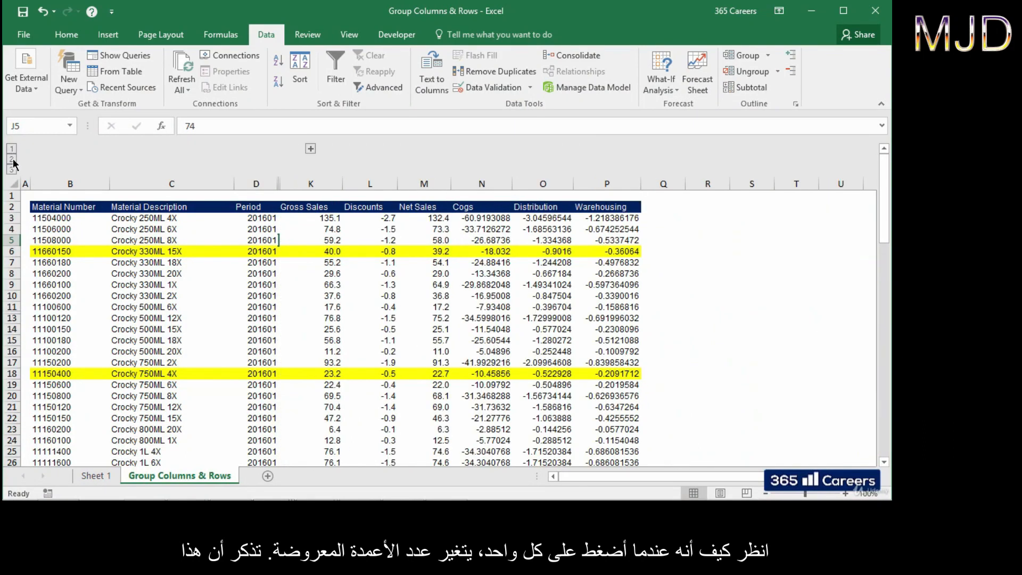
{"action": "left_click", "coordinate": [12, 166]}
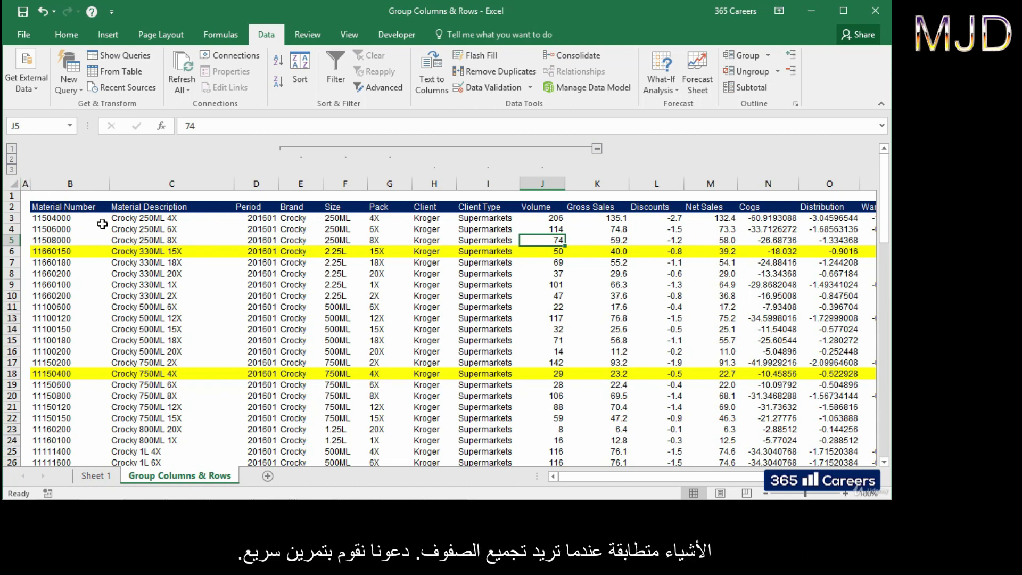
{"action": "left_click", "coordinate": [127, 220]}
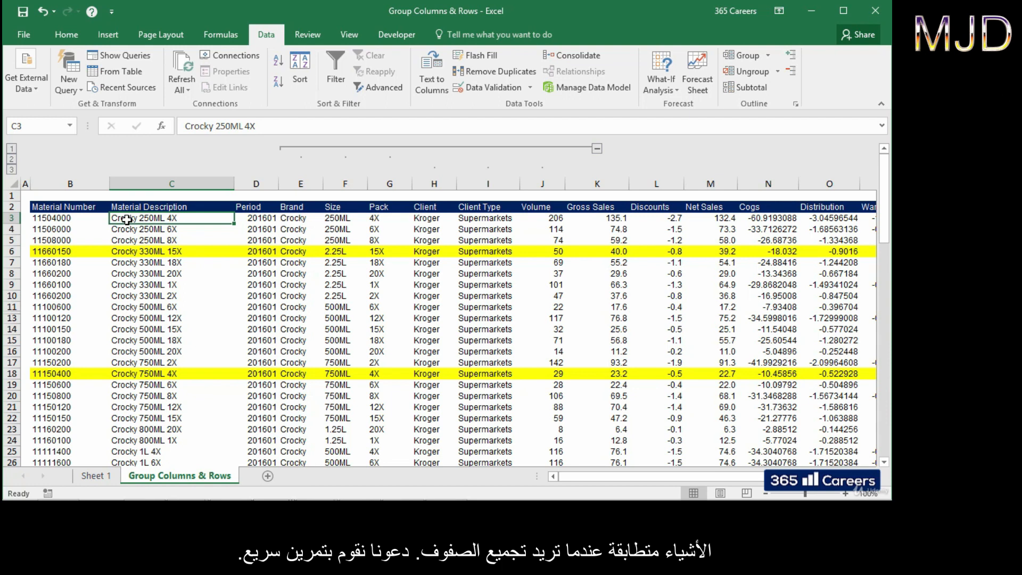
{"action": "left_click_drag", "start_coordinate": [127, 220], "coordinate": [128, 253]}
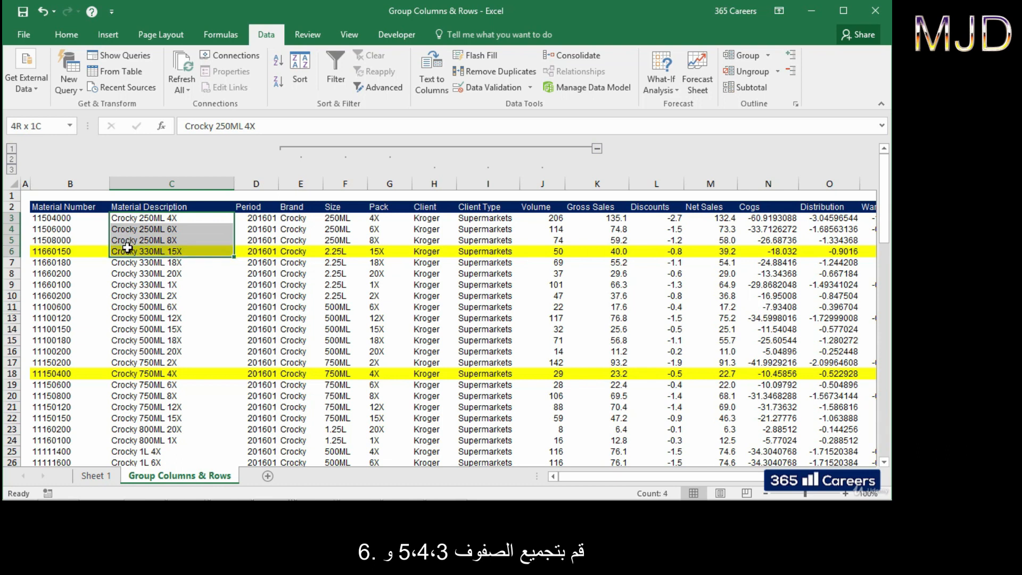
{"action": "left_click", "coordinate": [743, 53]}
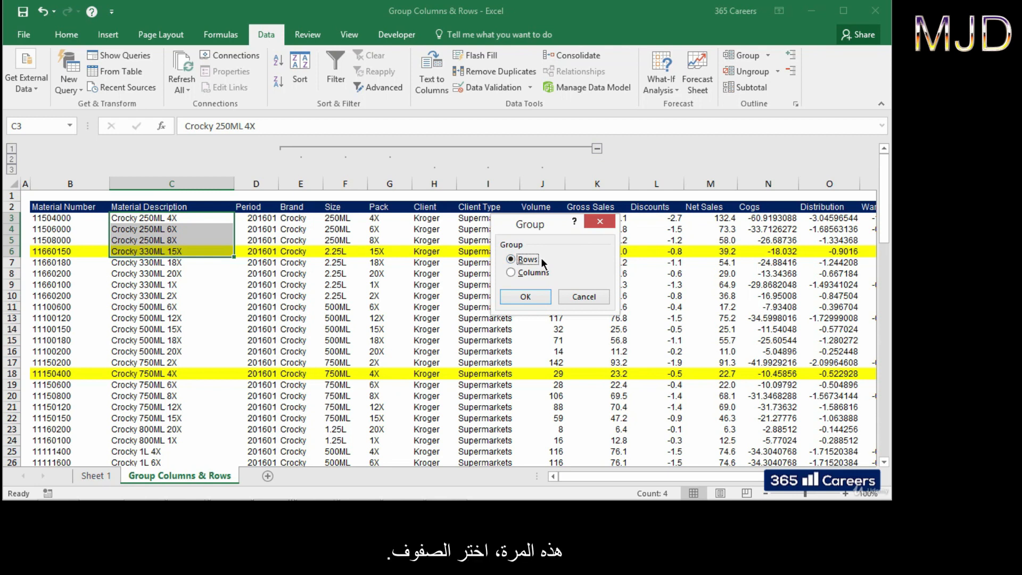
{"action": "left_click", "coordinate": [532, 296]}
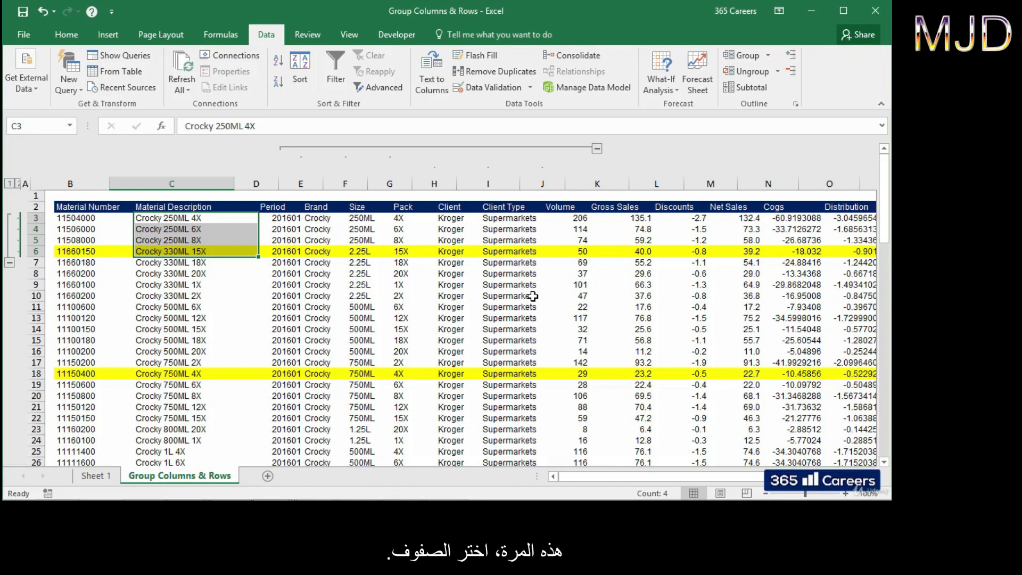
{"action": "left_click", "coordinate": [202, 250]}
{"action": "left_click", "coordinate": [9, 262]}
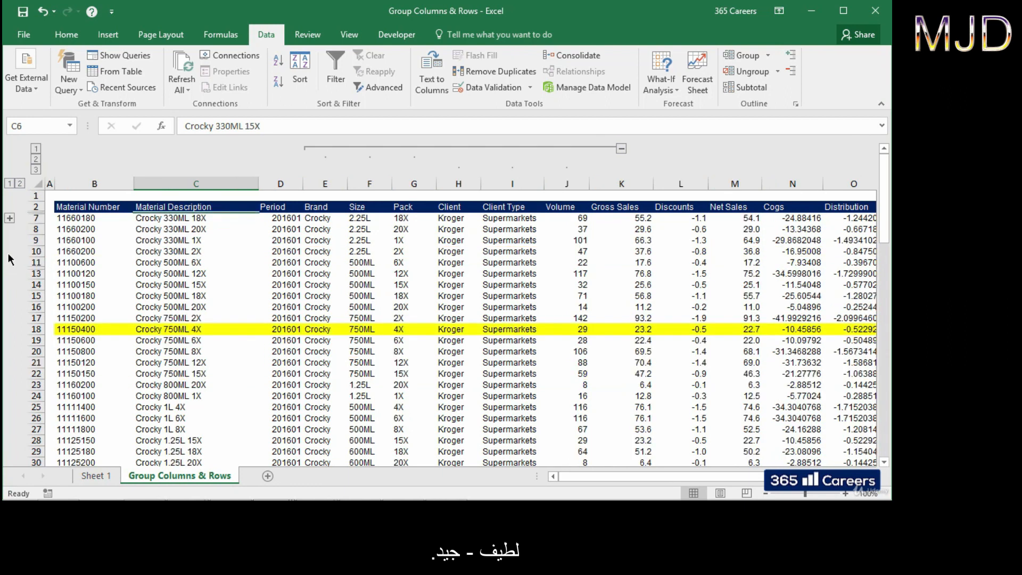
{"action": "left_click", "coordinate": [10, 218]}
{"action": "left_click_drag", "start_coordinate": [225, 217], "coordinate": [224, 250]}
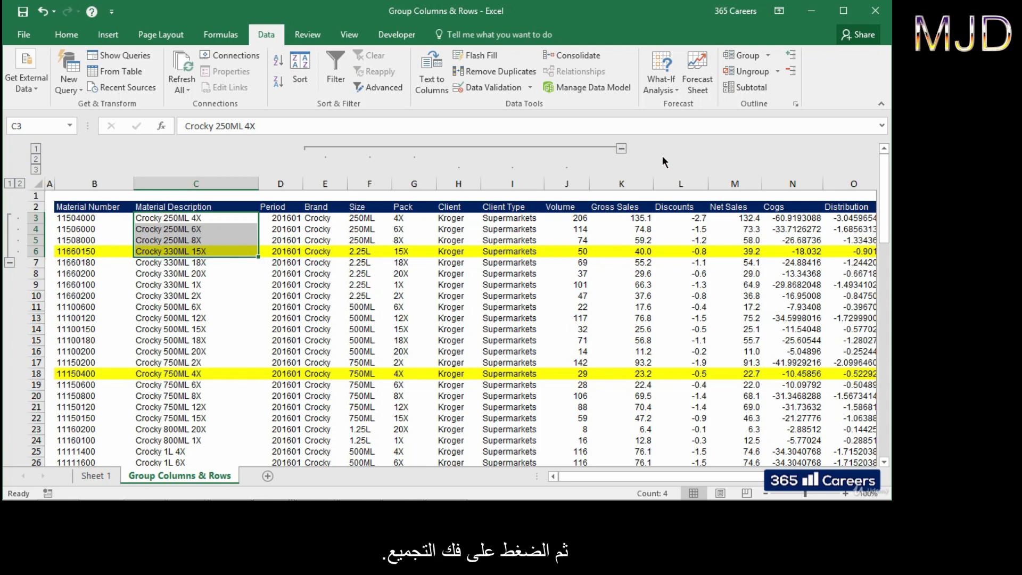
{"action": "left_click", "coordinate": [760, 74]}
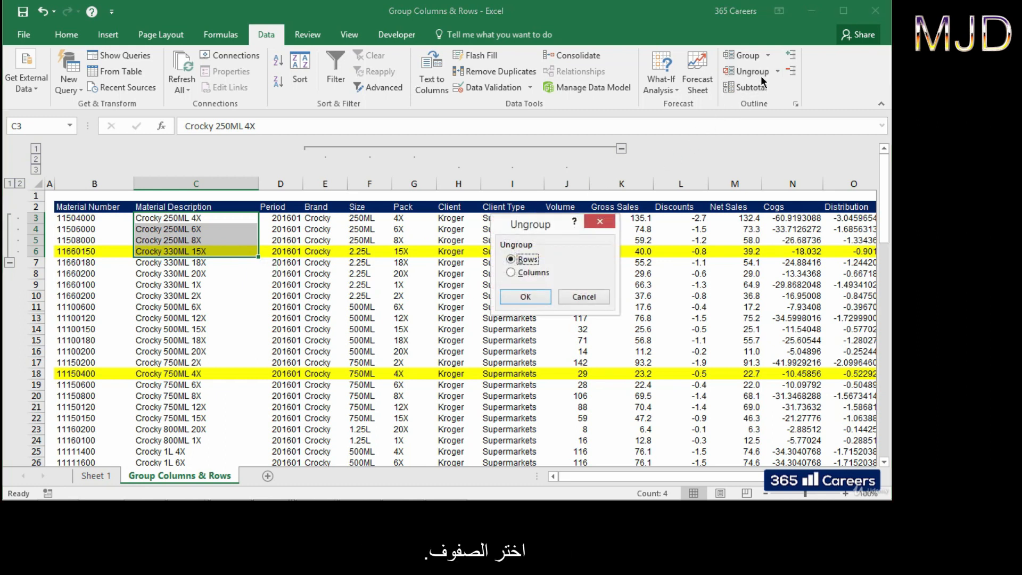
{"action": "left_click", "coordinate": [537, 299]}
{"action": "left_click", "coordinate": [264, 238]}
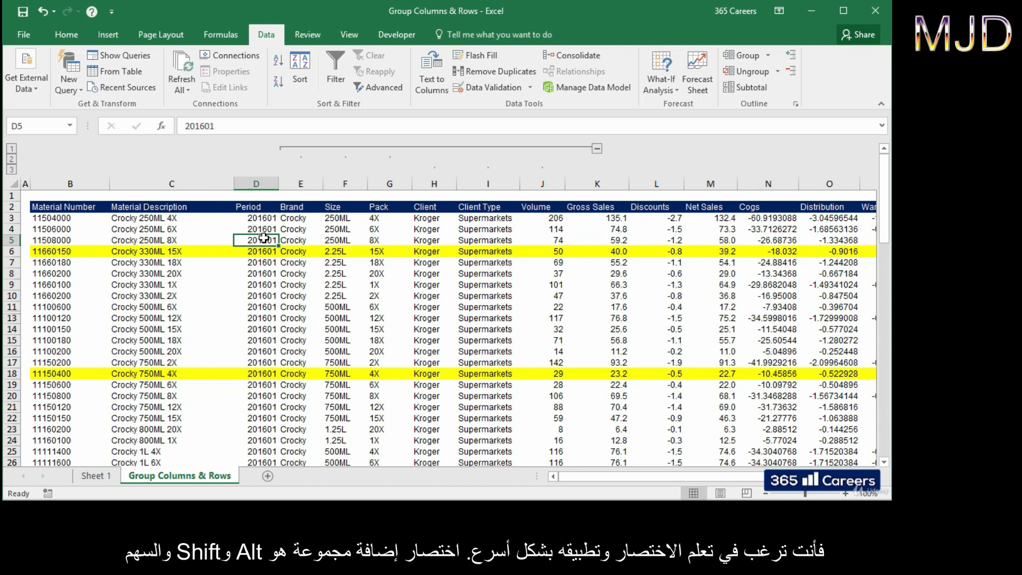
Step: Group columns B and C with Shift+Alt+Right, then ungroup them with Shift+Alt+Left
{"action": "left_click_drag", "start_coordinate": [81, 182], "coordinate": [136, 183]}
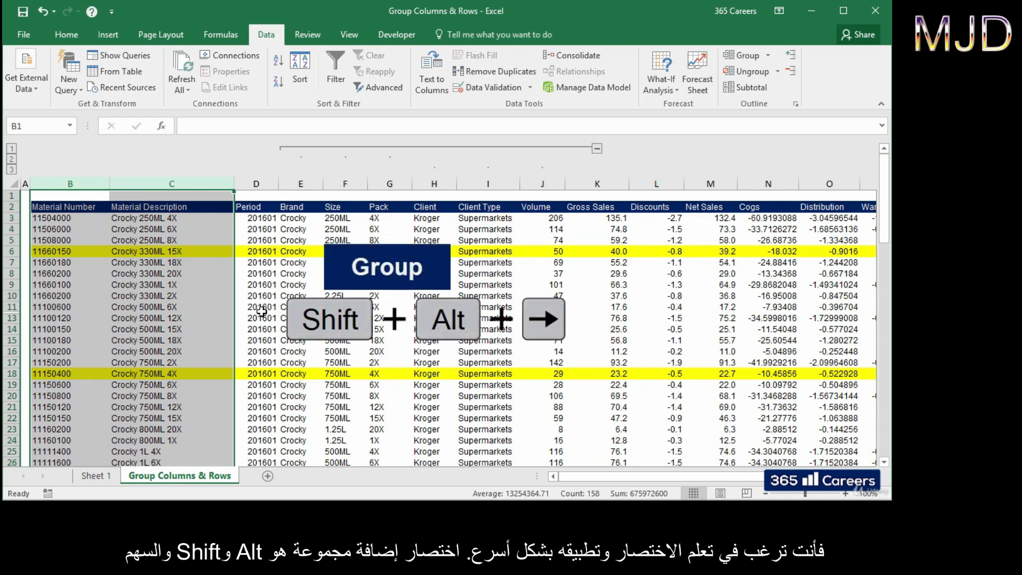
{"action": "key", "text": "shift+alt+Right"}
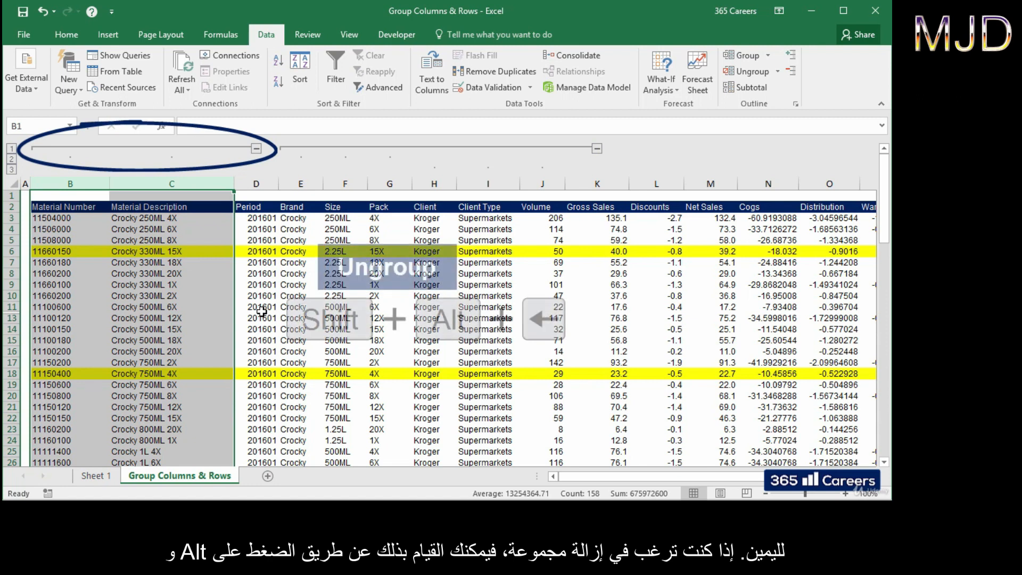
{"action": "key", "text": "shift+alt+Left"}
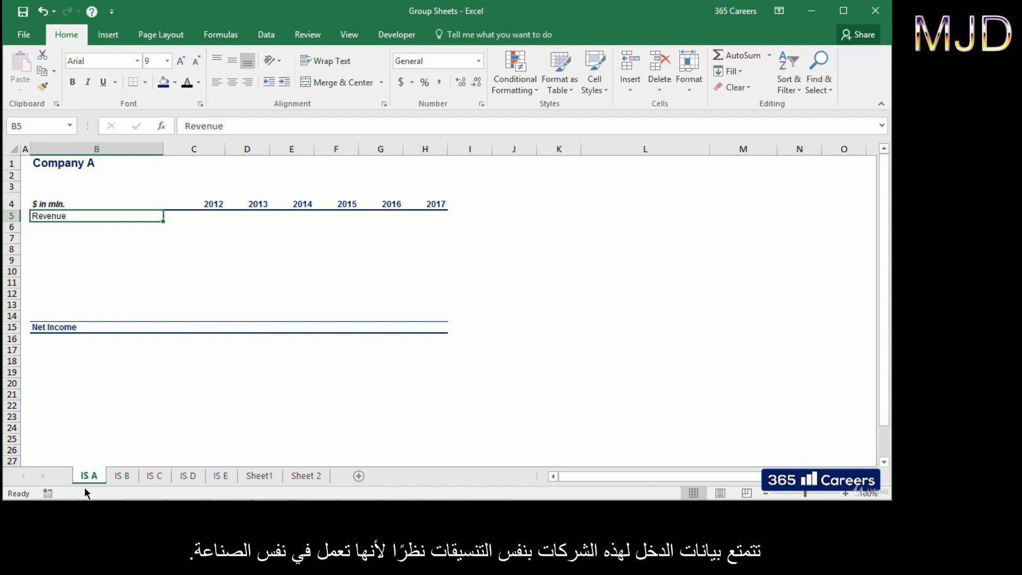
{"action": "key", "text": "ctrl+Page_Down"}
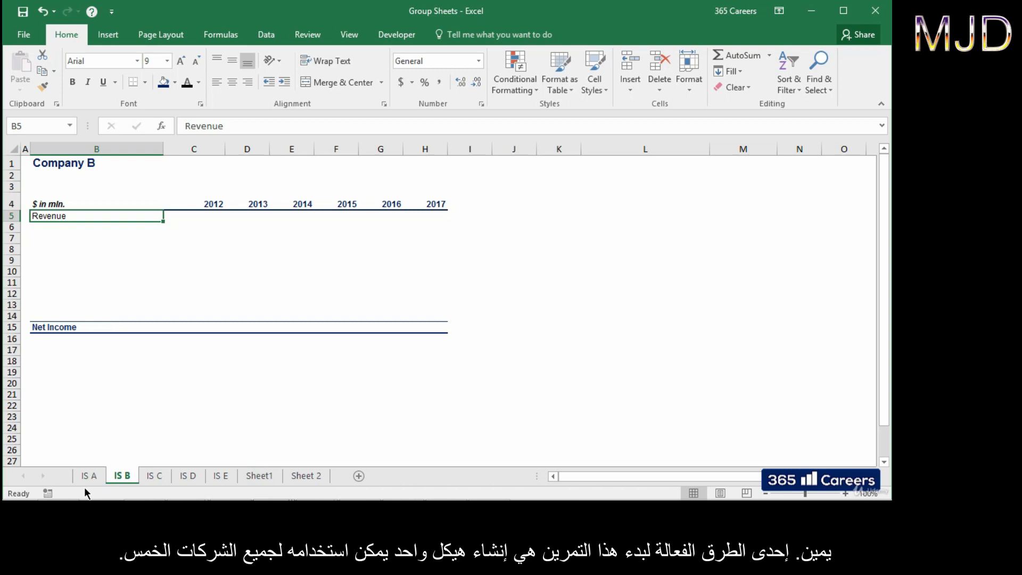
{"action": "key", "text": "ctrl+Page_Down"}
{"action": "key", "text": "ctrl+Page_Down"}
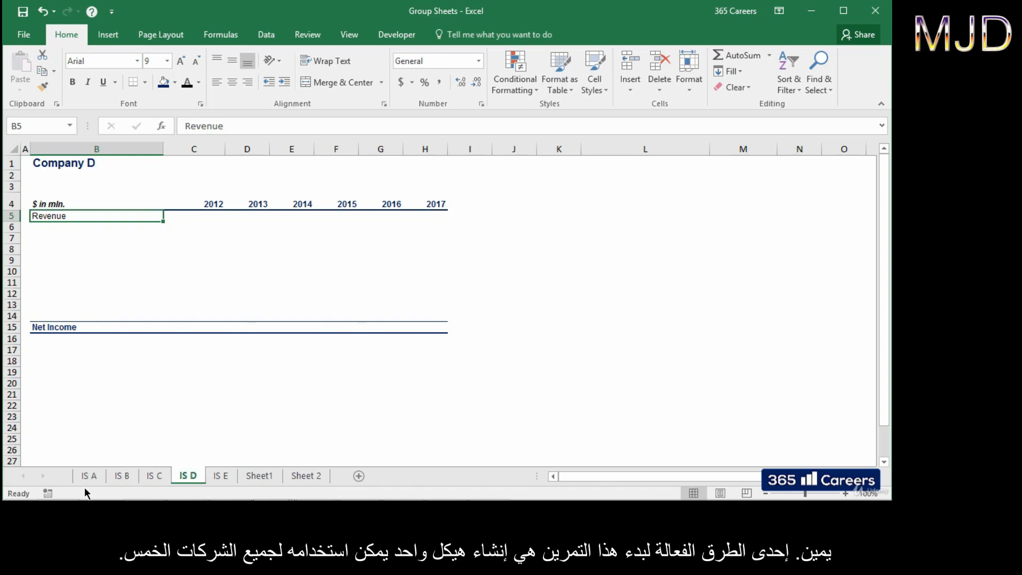
{"action": "key", "text": "ctrl+Page_Down"}
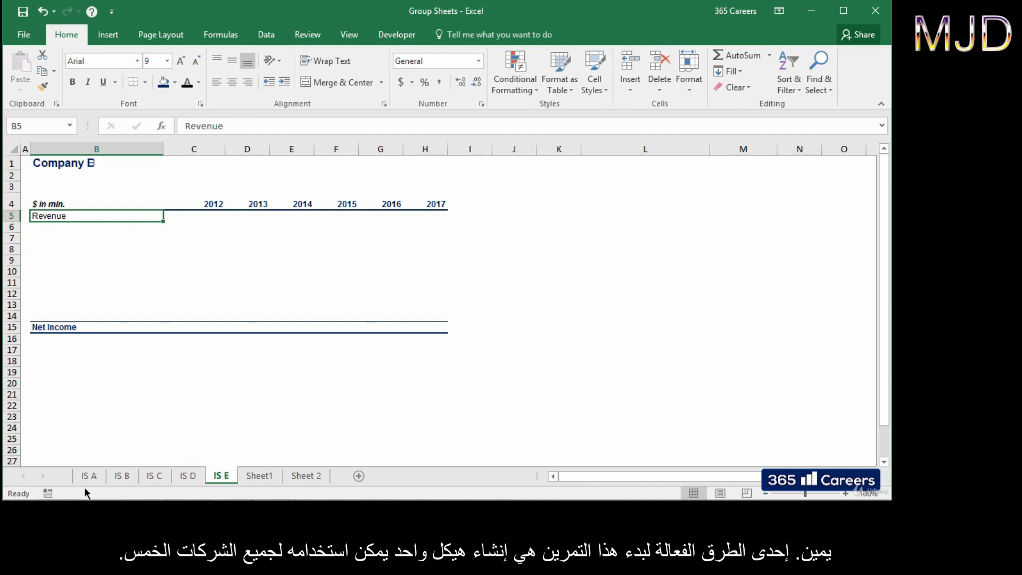
{"action": "key", "text": "ctrl+Page_Up"}
{"action": "key", "text": "ctrl+Page_Up"}
{"action": "key", "text": "ctrl+Page_Up"}
{"action": "key", "text": "ctrl+Page_Up"}
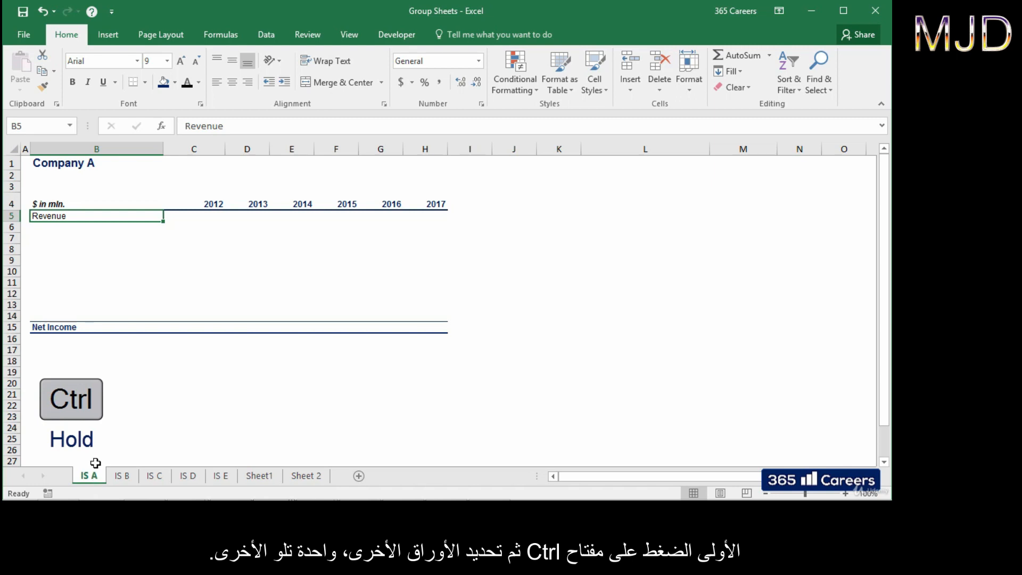
Step: Group IS B–IS D, ungroup via Sheet1, then group sheets IS A through IS E
{"action": "left_click", "coordinate": [122, 476], "text": "ctrl"}
{"action": "left_click", "coordinate": [154, 476], "text": "ctrl"}
{"action": "left_click", "coordinate": [192, 476], "text": "ctrl"}
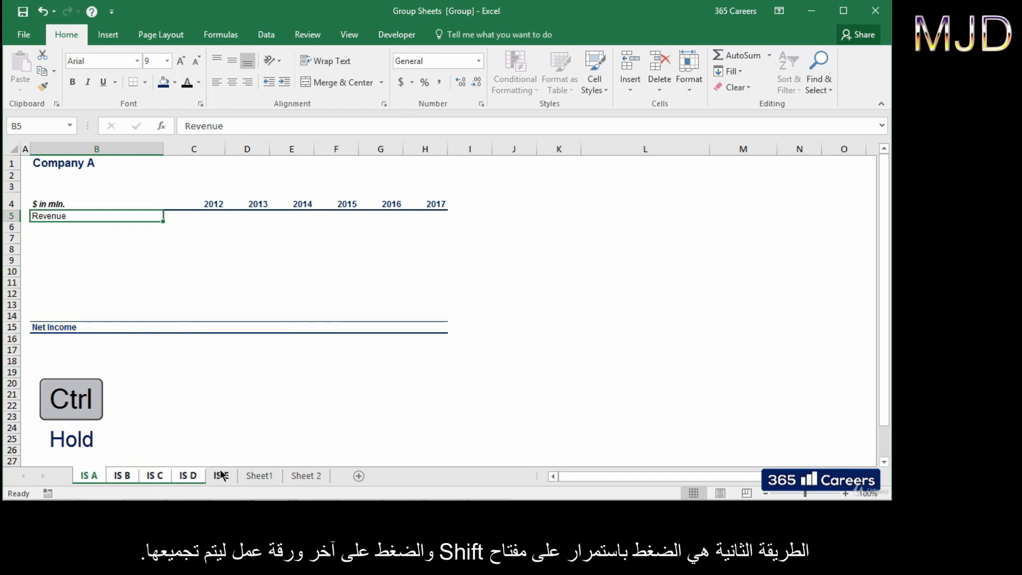
{"action": "left_click", "coordinate": [258, 475]}
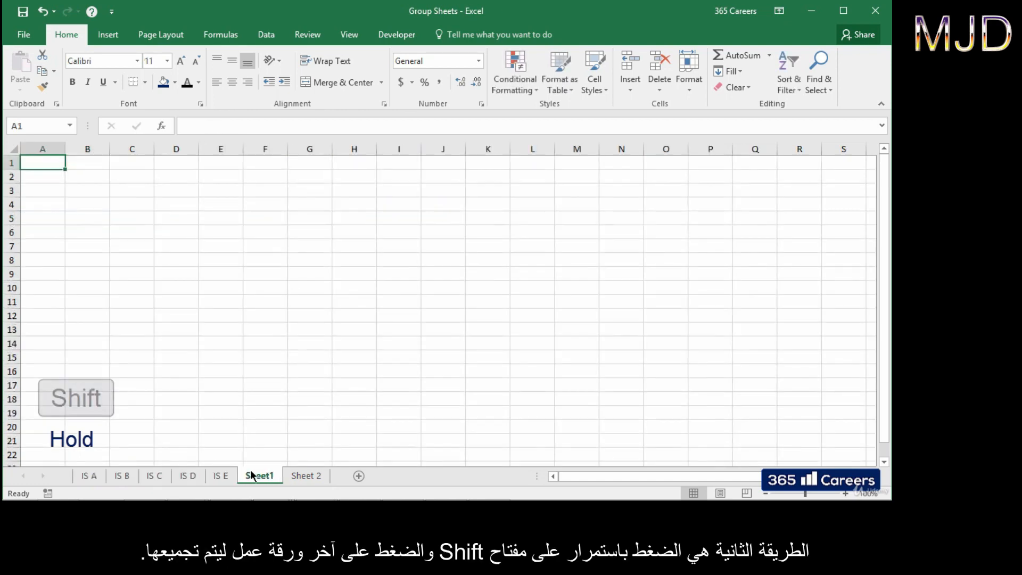
{"action": "left_click", "coordinate": [91, 476]}
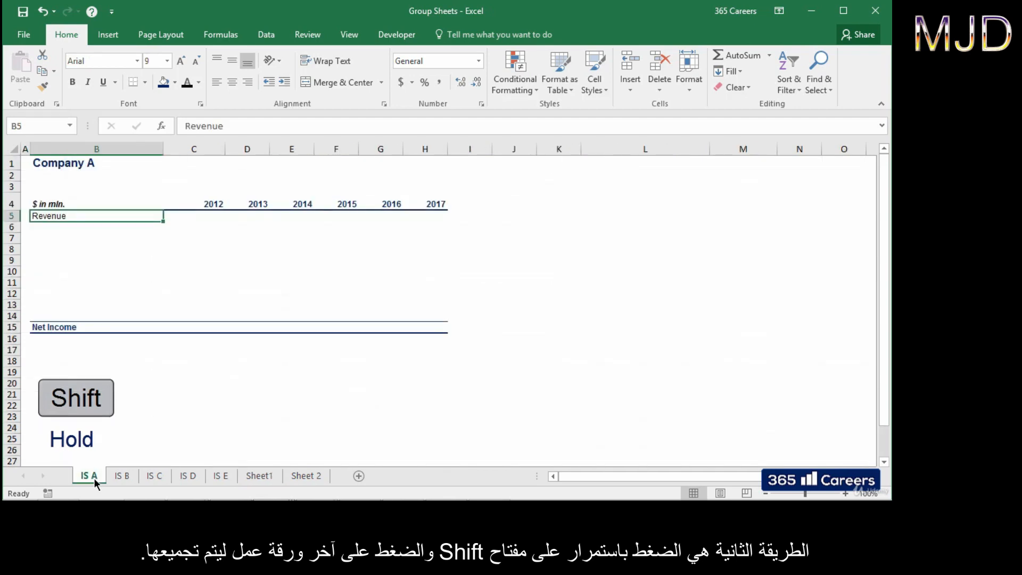
{"action": "left_click", "coordinate": [218, 476], "text": "shift"}
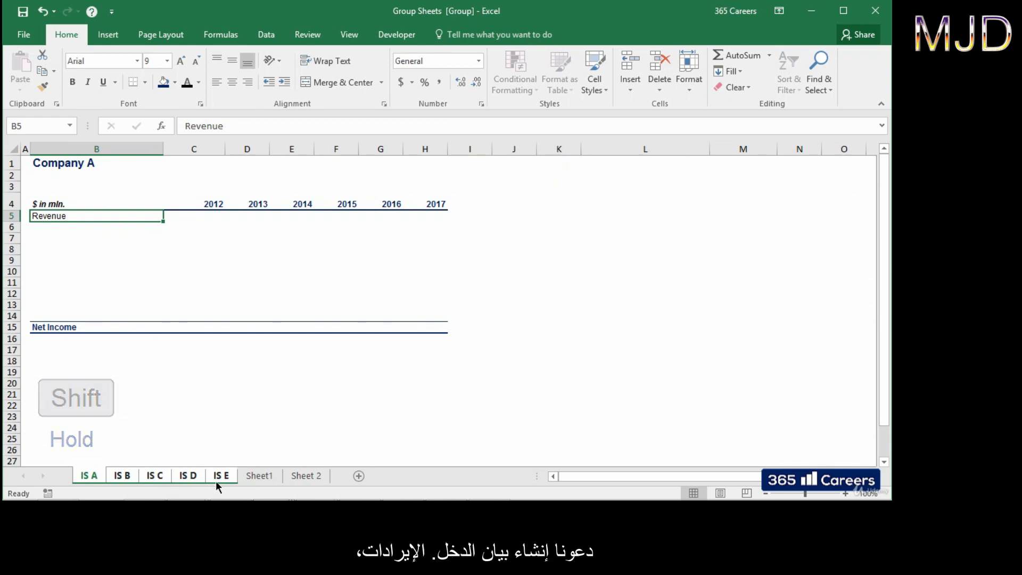
Step: Add Cogs and Gross Profit in the rows below Revenue on the grouped sheets
{"action": "key", "text": "Return"}
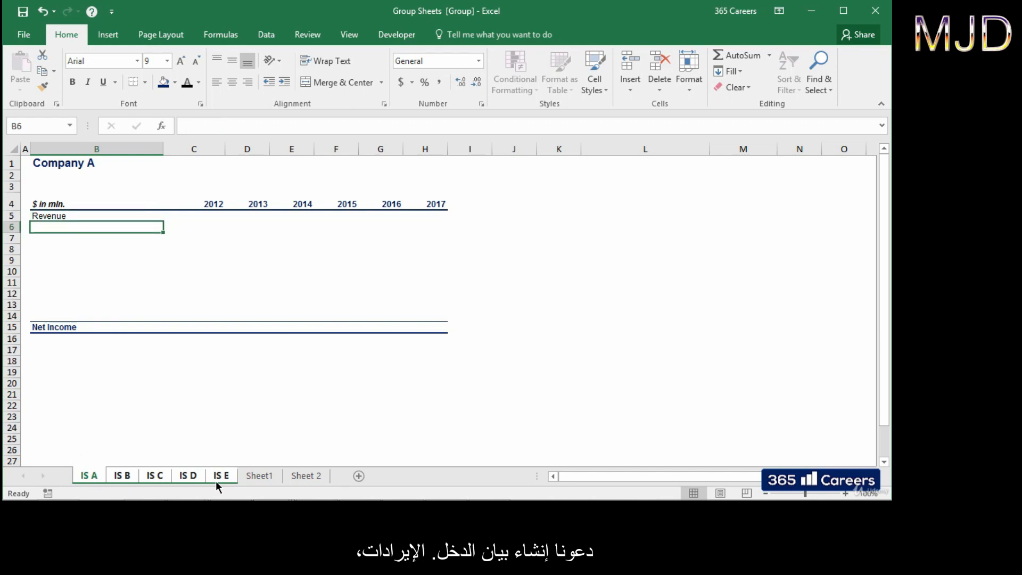
{"action": "type", "text": "Cogs"}
{"action": "key", "text": "Return"}
{"action": "type", "text": "Gross Profit"}
{"action": "key", "text": "Return"}
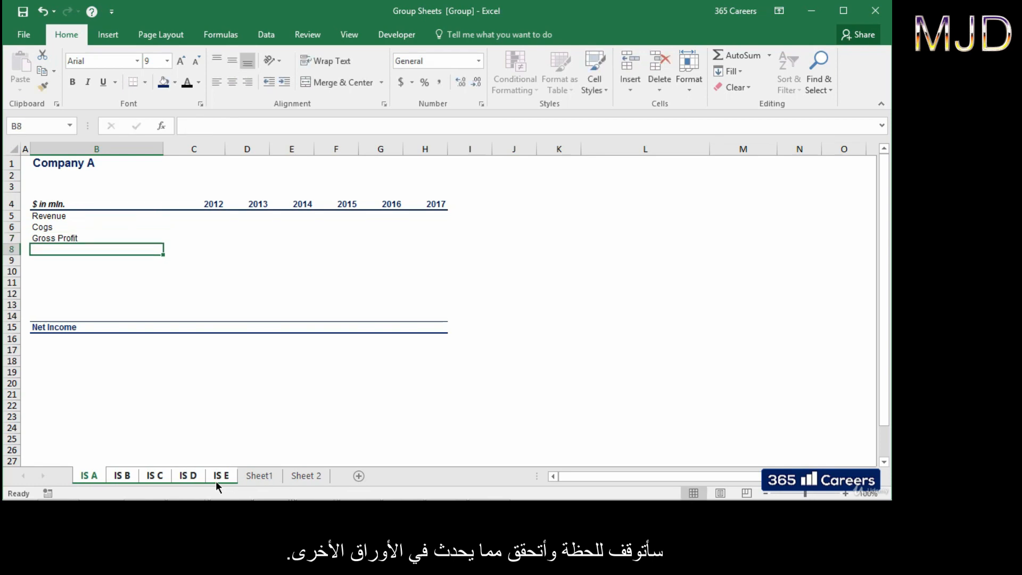
Step: Verify the new labels on IS B–IS D, then enter Operating Expenses in B8
{"action": "key", "text": "ctrl+Page_Down"}
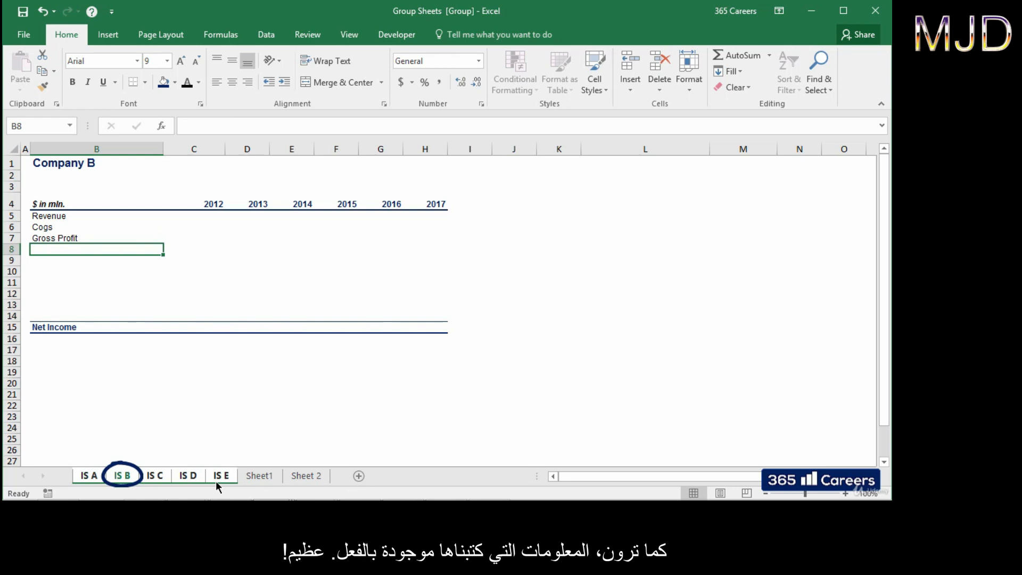
{"action": "key", "text": "ctrl+Page_Down"}
{"action": "key", "text": "ctrl+Page_Down"}
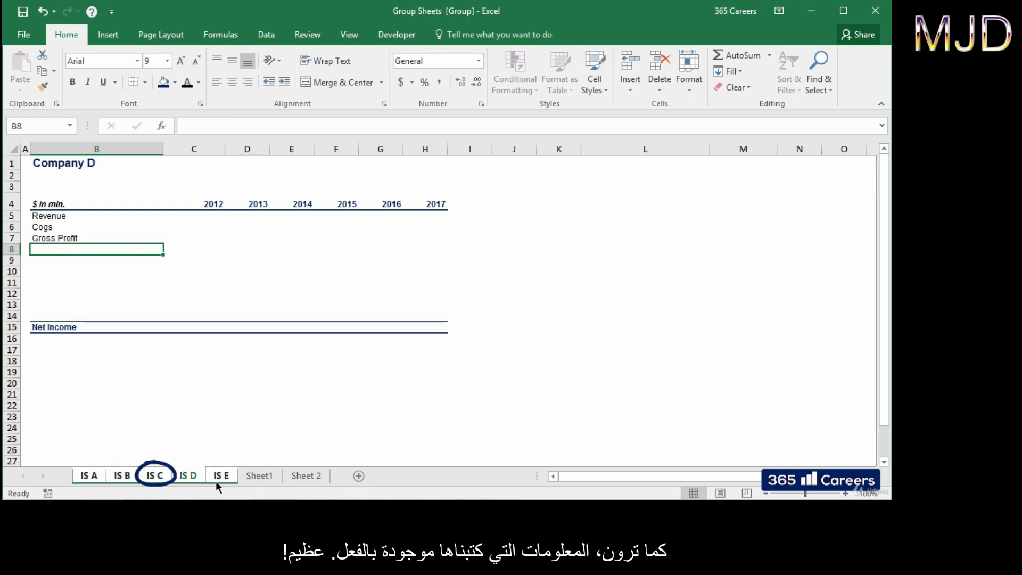
{"action": "key", "text": "ctrl+Page_Down"}
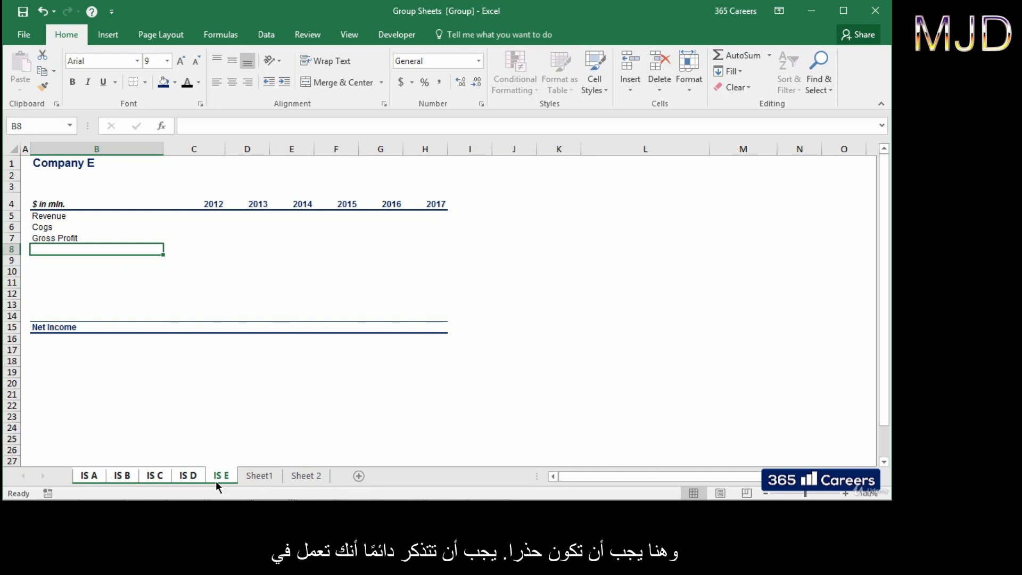
{"action": "type", "text": "O"}
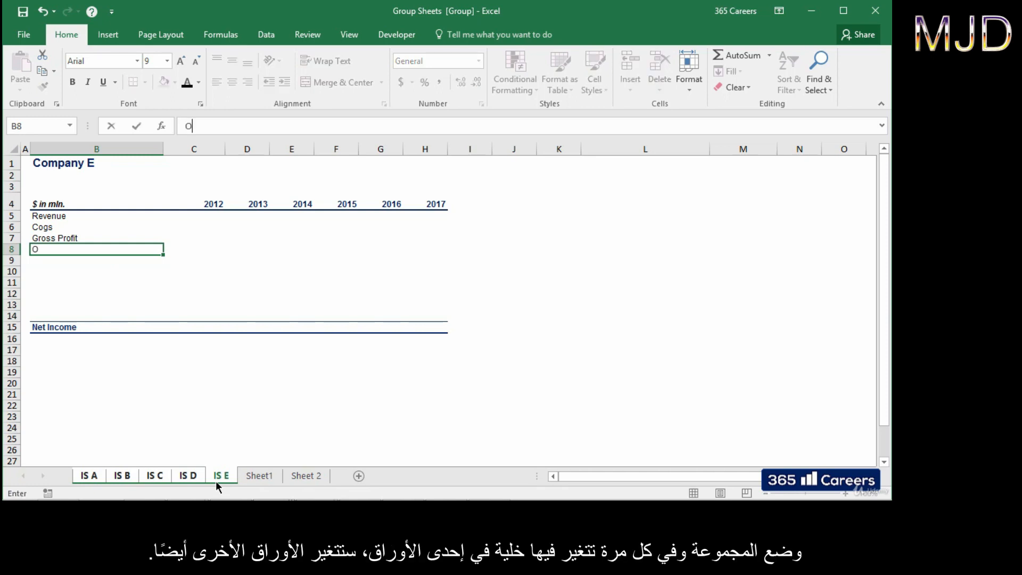
{"action": "type", "text": "perating Expenses"}
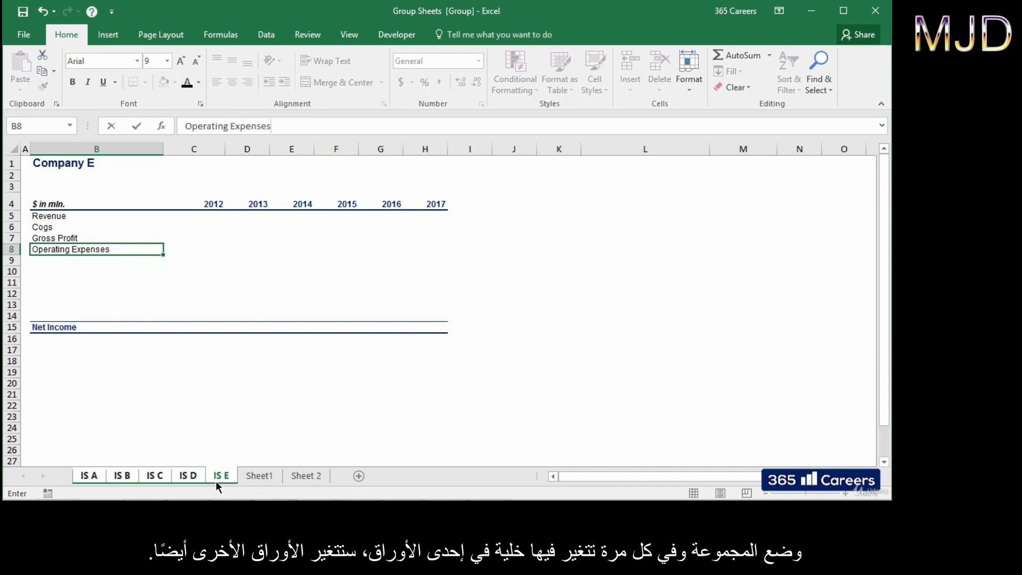
{"action": "key", "text": "Return"}
Step: View IS D and IS C, end the sheet grouping via Sheet1, then show IS E
{"action": "left_click", "coordinate": [197, 474]}
{"action": "left_click", "coordinate": [152, 477]}
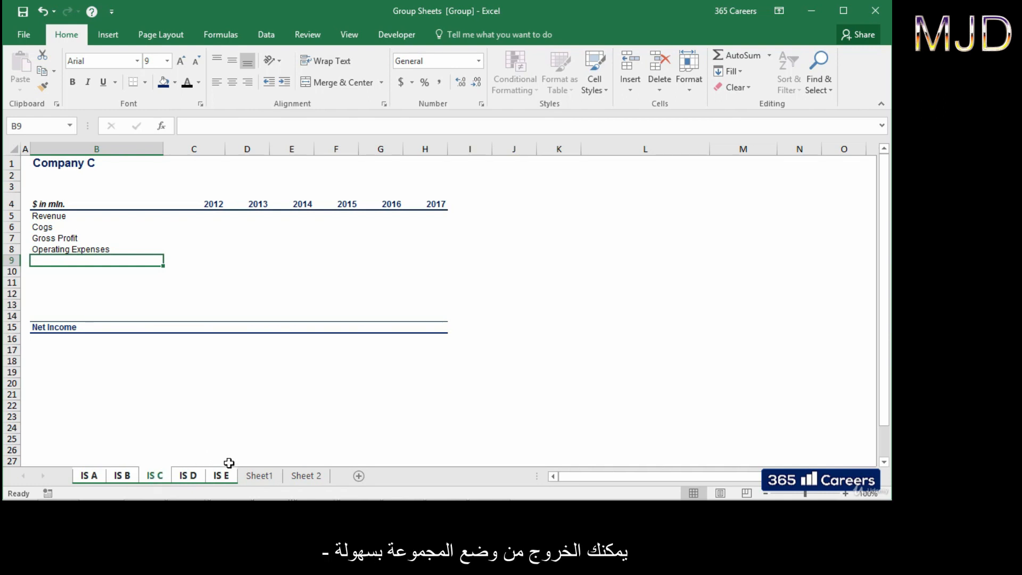
{"action": "left_click", "coordinate": [248, 476]}
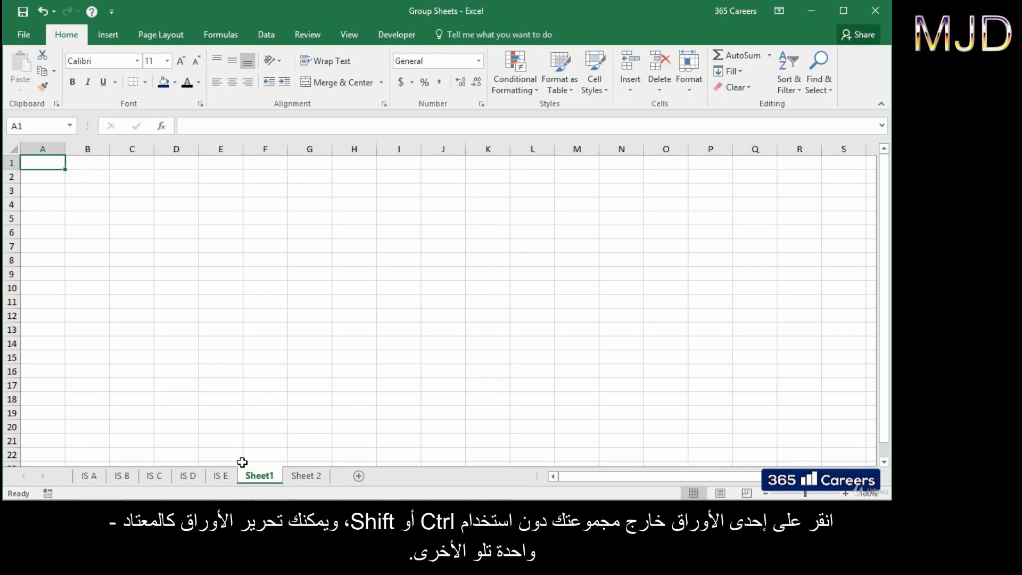
{"action": "left_click", "coordinate": [230, 474]}
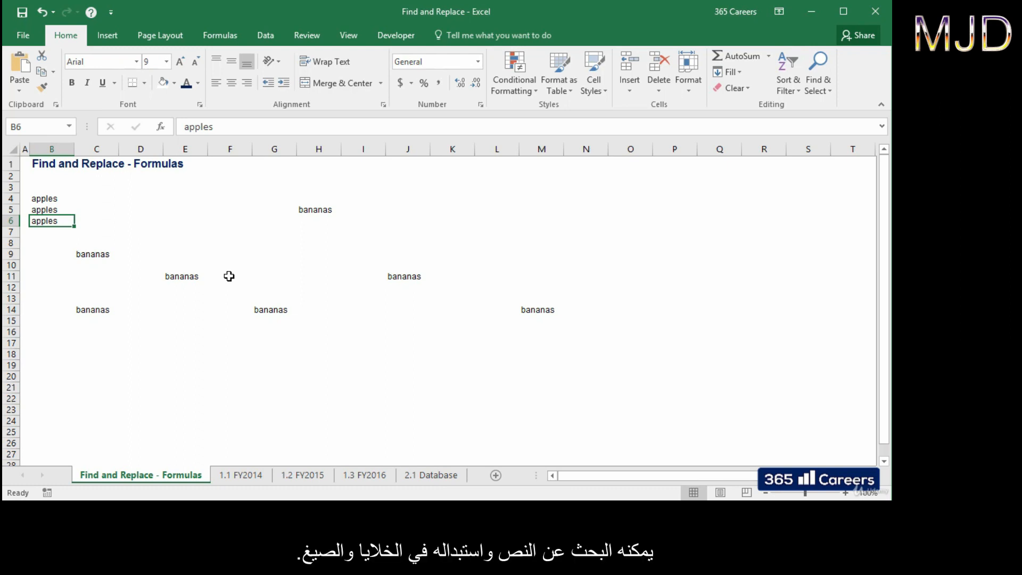
Step: Replace all 'bananas' with 'oranges' using Replace All, then close Find and Replace
{"action": "left_click", "coordinate": [817, 86]}
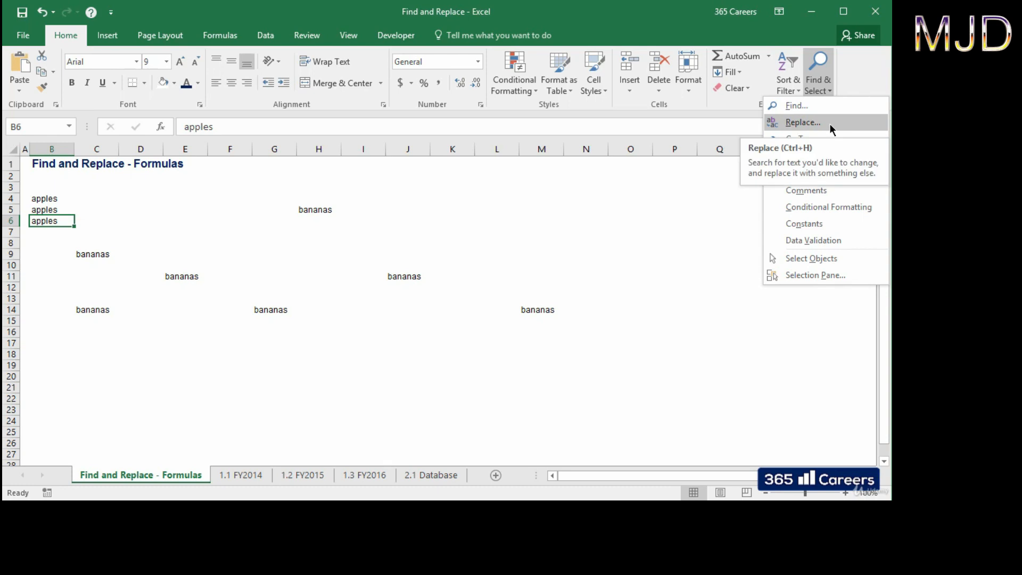
{"action": "left_click", "coordinate": [829, 123]}
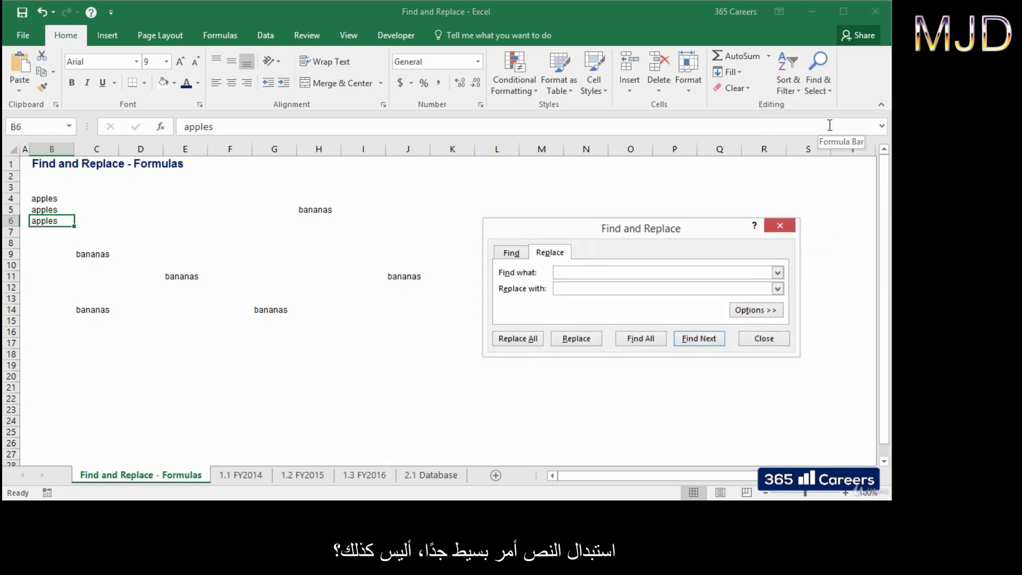
{"action": "type", "text": "bananas"}
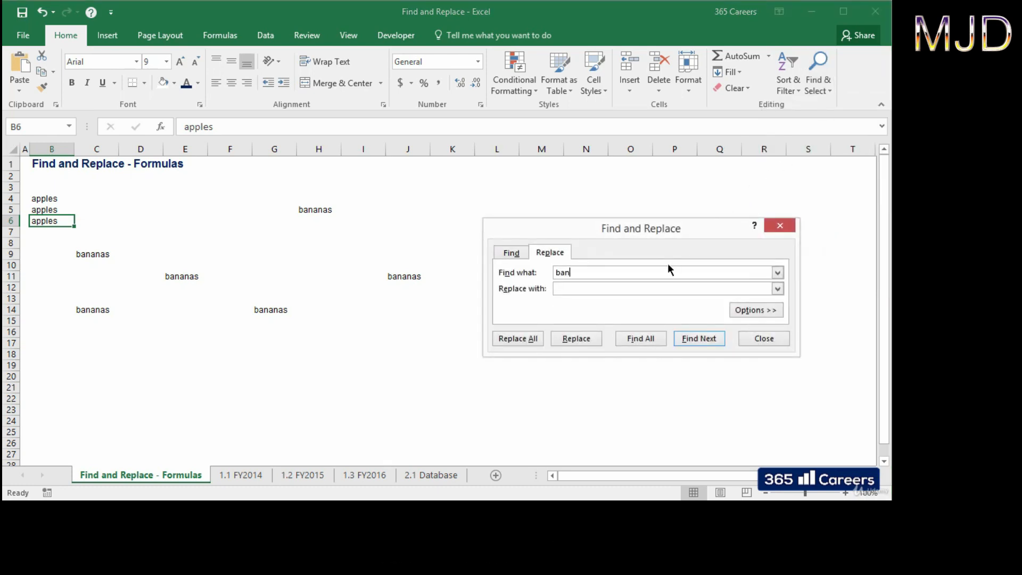
{"action": "key", "text": "Tab"}
{"action": "type", "text": "oranges"}
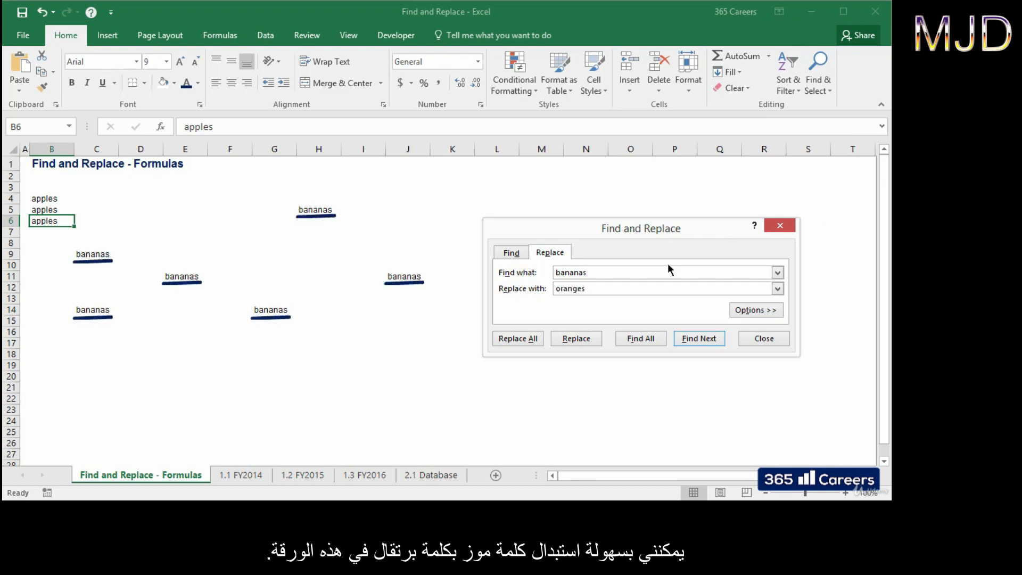
{"action": "left_click", "coordinate": [522, 338]}
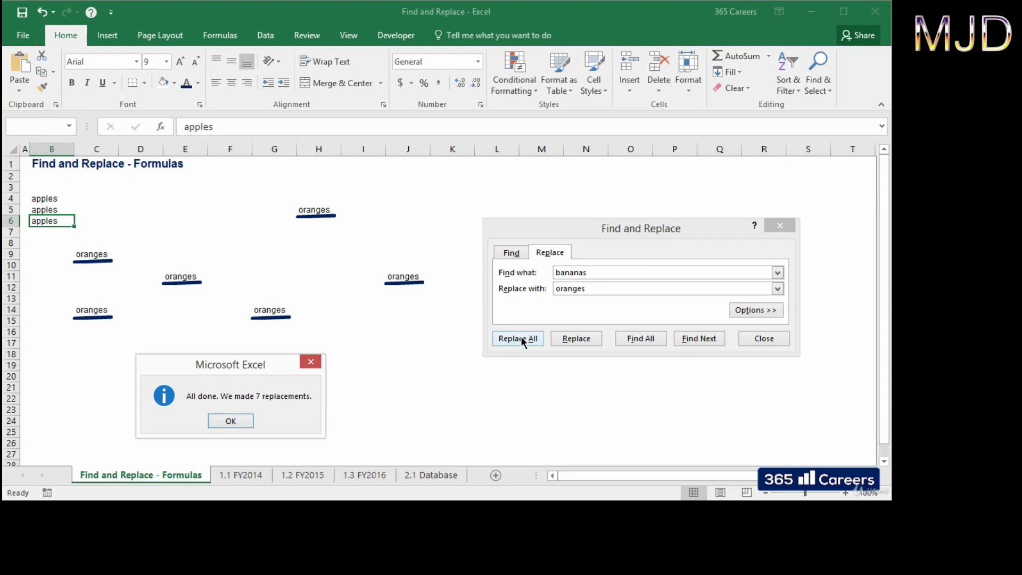
{"action": "left_click", "coordinate": [245, 421]}
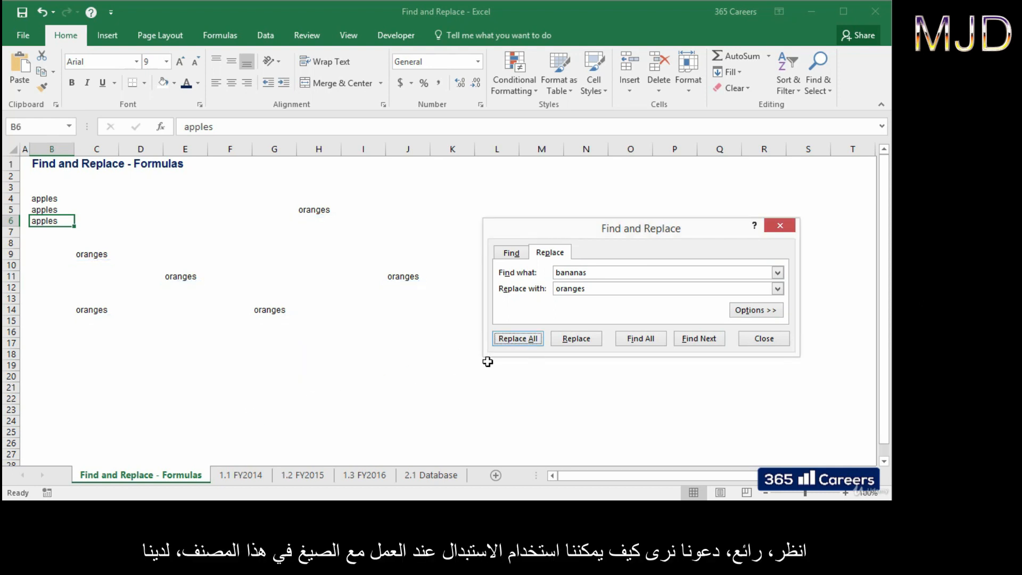
{"action": "left_click", "coordinate": [753, 340]}
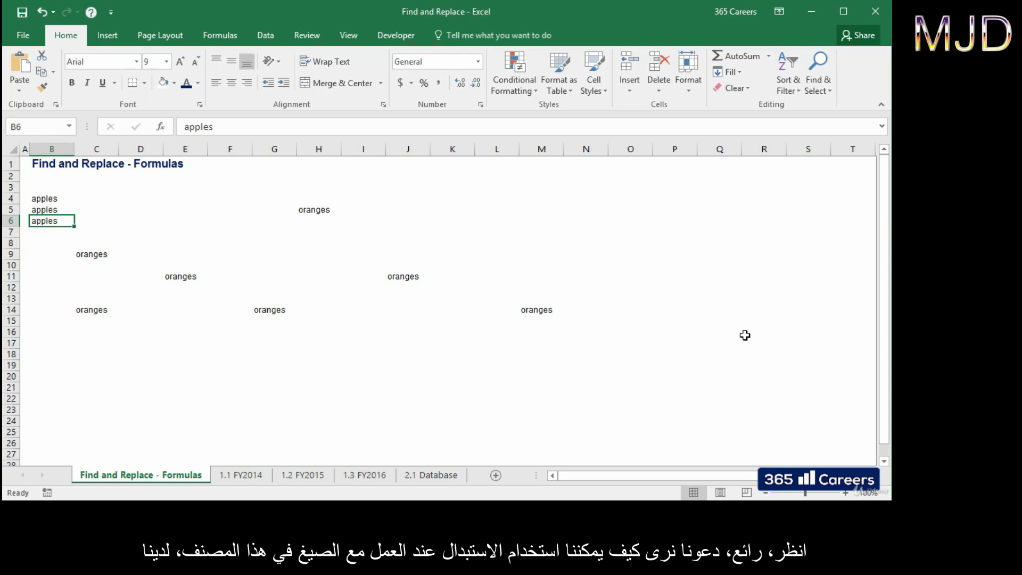
{"action": "left_click", "coordinate": [454, 477]}
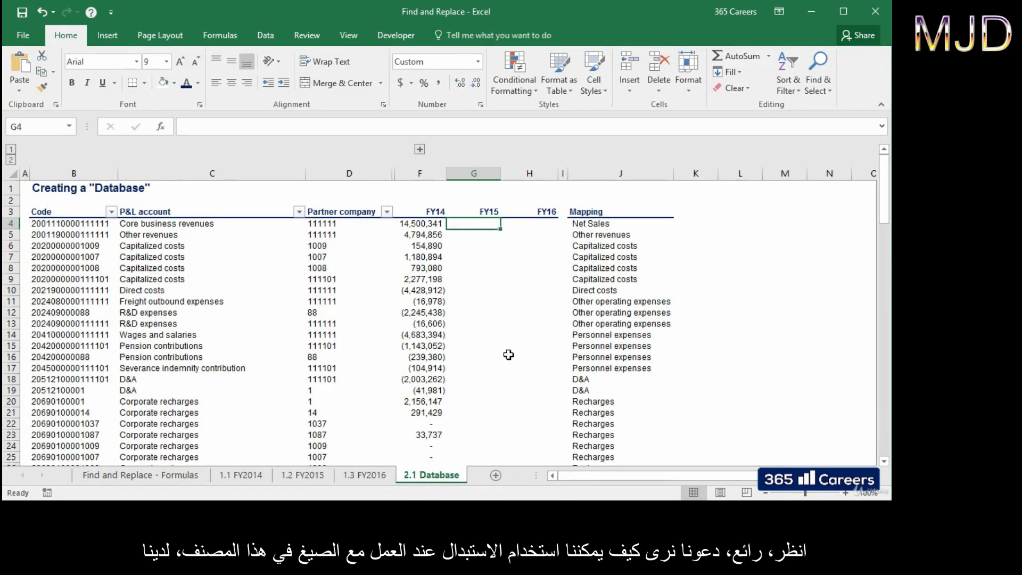
{"action": "key", "text": "Left"}
{"action": "key", "text": "Up"}
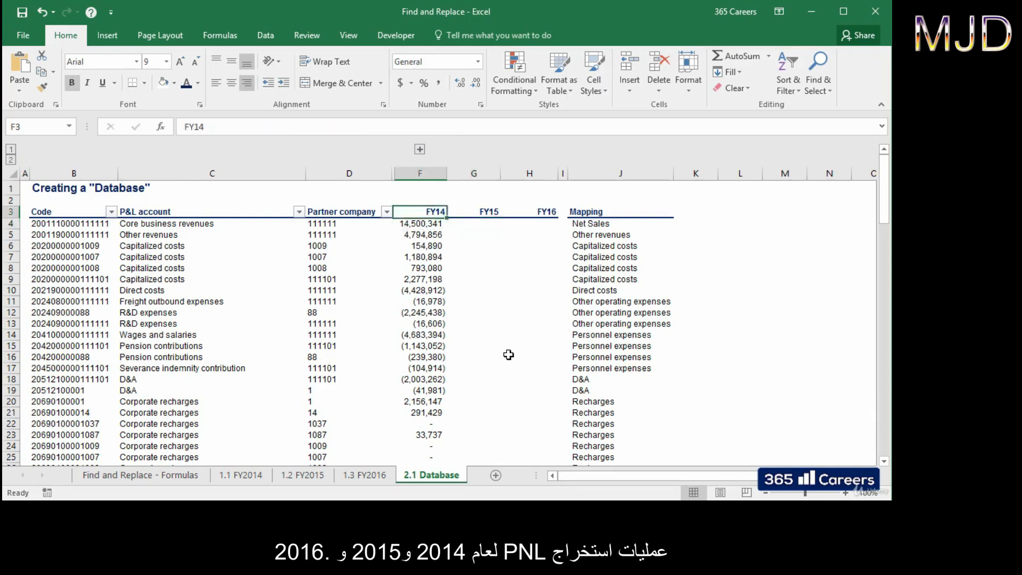
{"action": "key", "text": "Right"}
{"action": "key", "text": "Right"}
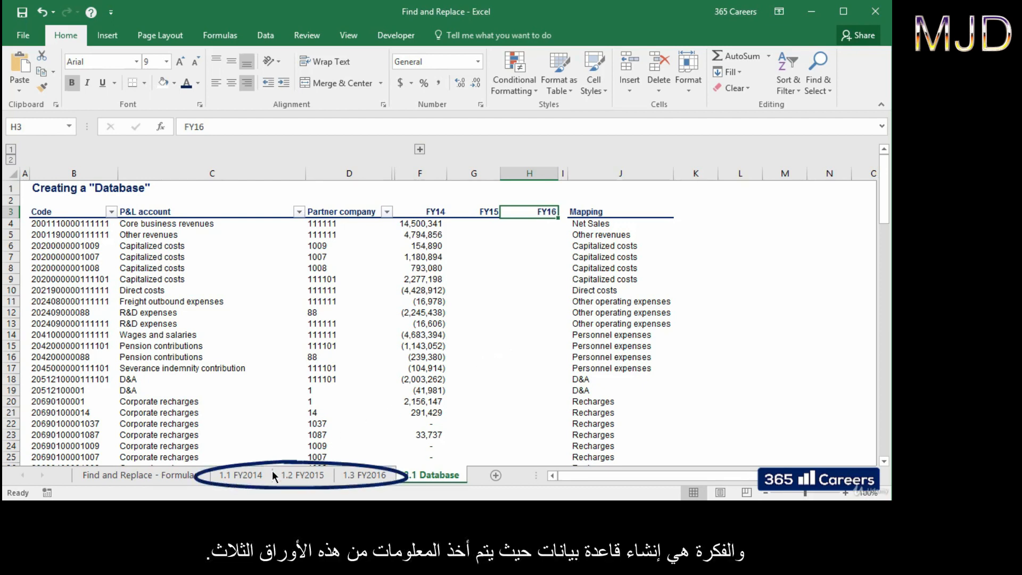
{"action": "left_click", "coordinate": [244, 475]}
{"action": "left_click", "coordinate": [281, 480]}
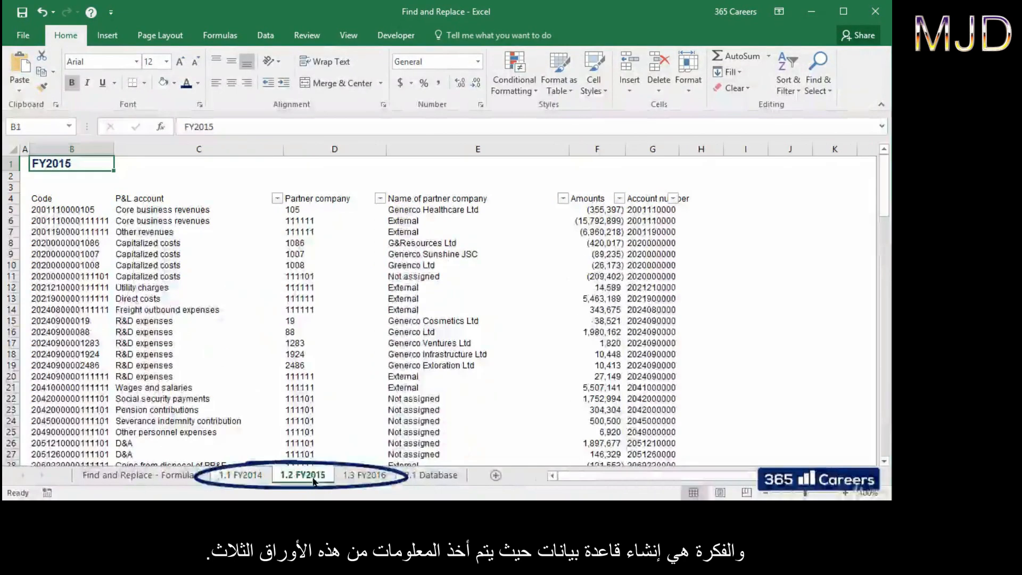
{"action": "left_click", "coordinate": [367, 476]}
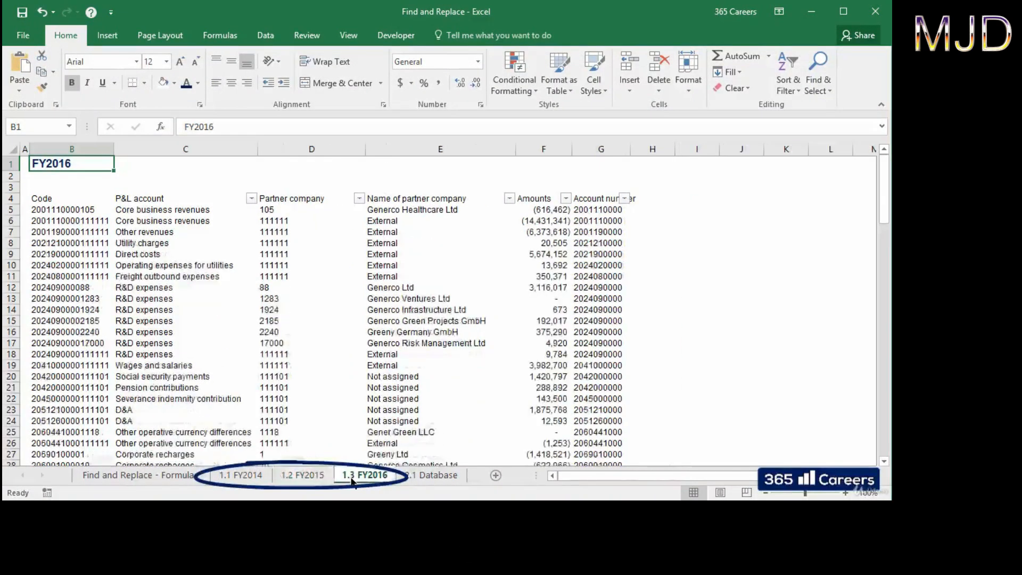
{"action": "left_click", "coordinate": [414, 475]}
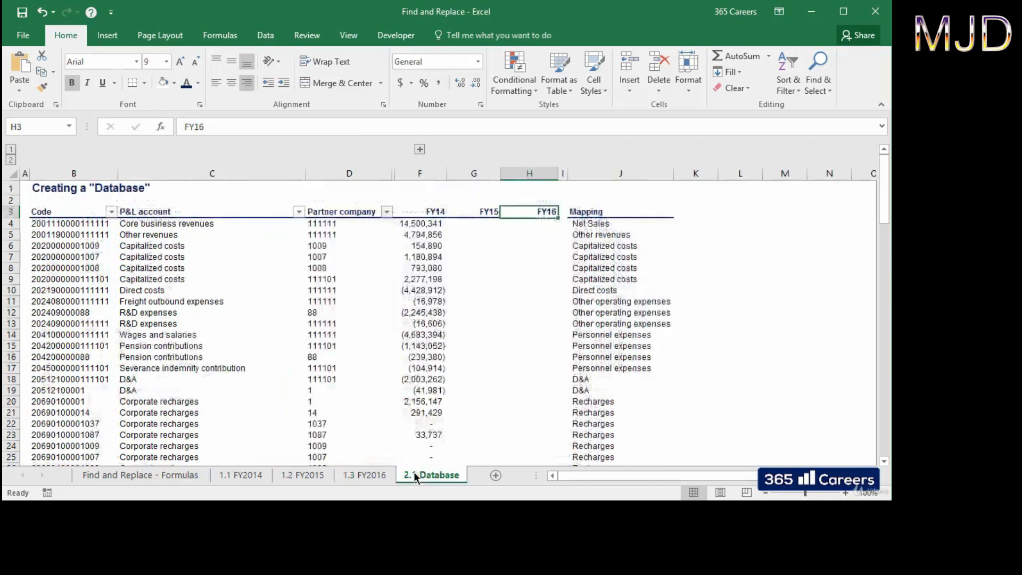
{"action": "key", "text": "Left"}
{"action": "key", "text": "Left"}
{"action": "key", "text": "Down"}
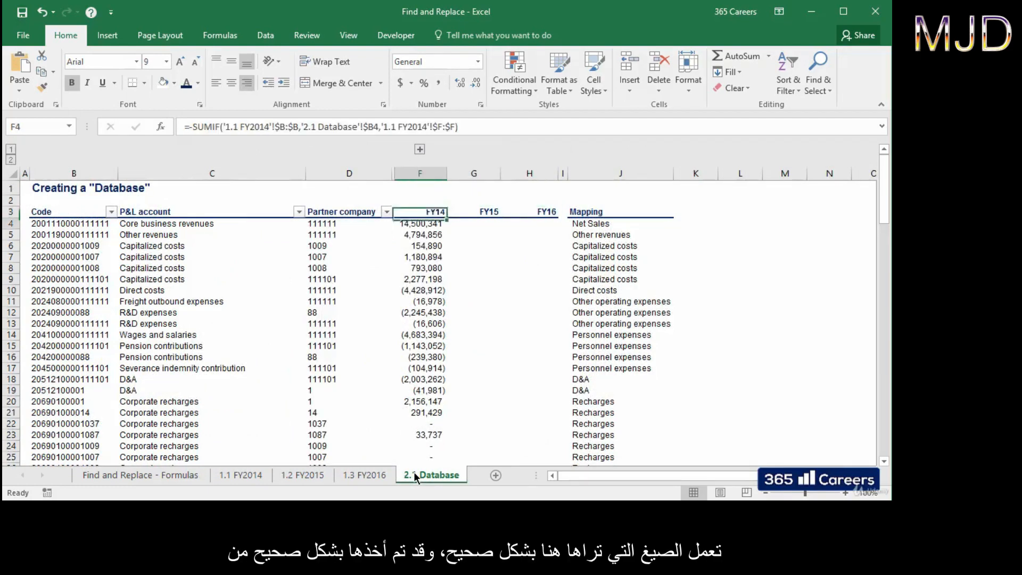
{"action": "key", "text": "Down"}
{"action": "key", "text": "Down"}
{"action": "key", "text": "Down"}
{"action": "key", "text": "Down"}
{"action": "key", "text": "Down"}
{"action": "key", "text": "Down"}
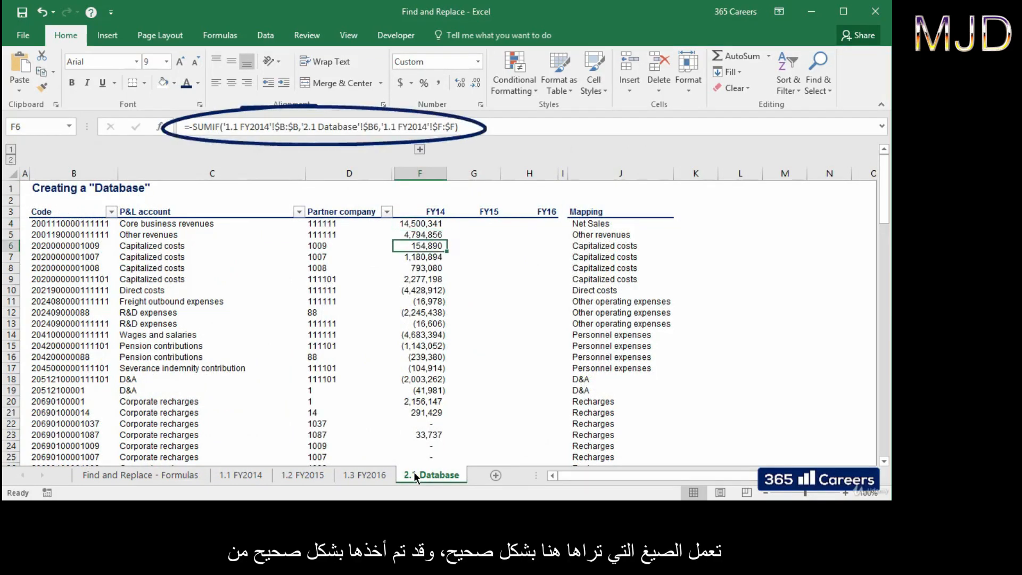
{"action": "key", "text": "Down"}
{"action": "key", "text": "Down"}
{"action": "key", "text": "Down"}
{"action": "key", "text": "Down"}
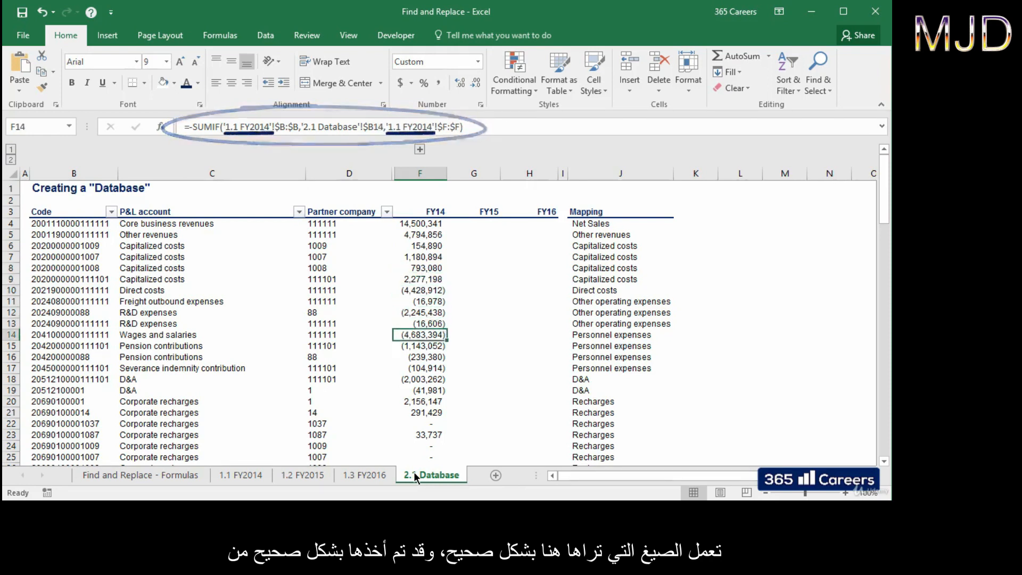
{"action": "key", "text": "Up"}
{"action": "key", "text": "Up"}
{"action": "key", "text": "Up"}
{"action": "key", "text": "Up"}
{"action": "key", "text": "Up"}
{"action": "key", "text": "Up"}
{"action": "key", "text": "Up"}
{"action": "key", "text": "Up"}
{"action": "key", "text": "Up"}
{"action": "key", "text": "Up"}
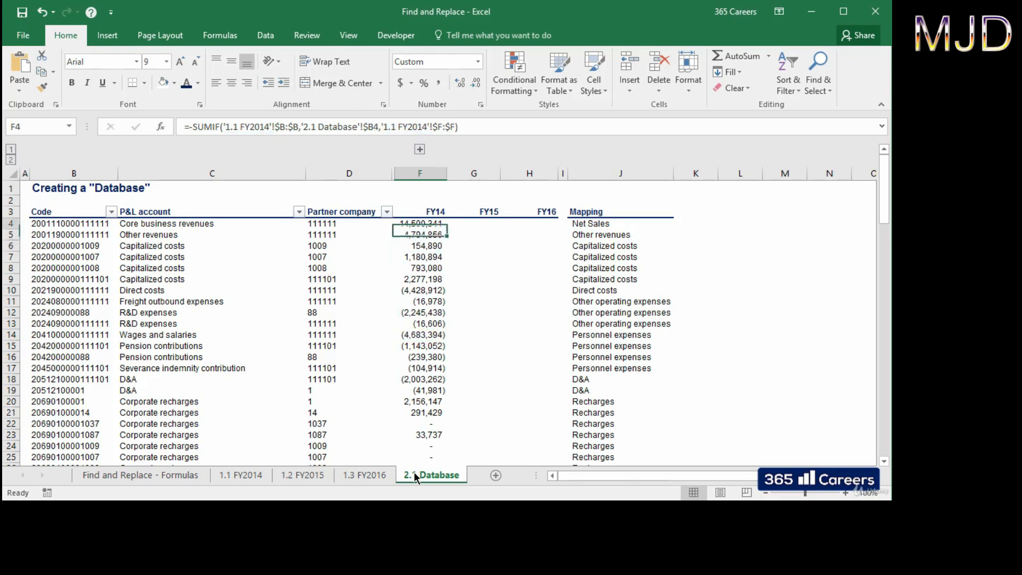
Step: Copy the FY14 formulas F4:F108 and paste them into the FY15 column from G4
{"action": "key", "text": "ctrl+shift+Down"}
{"action": "key", "text": "ctrl+c"}
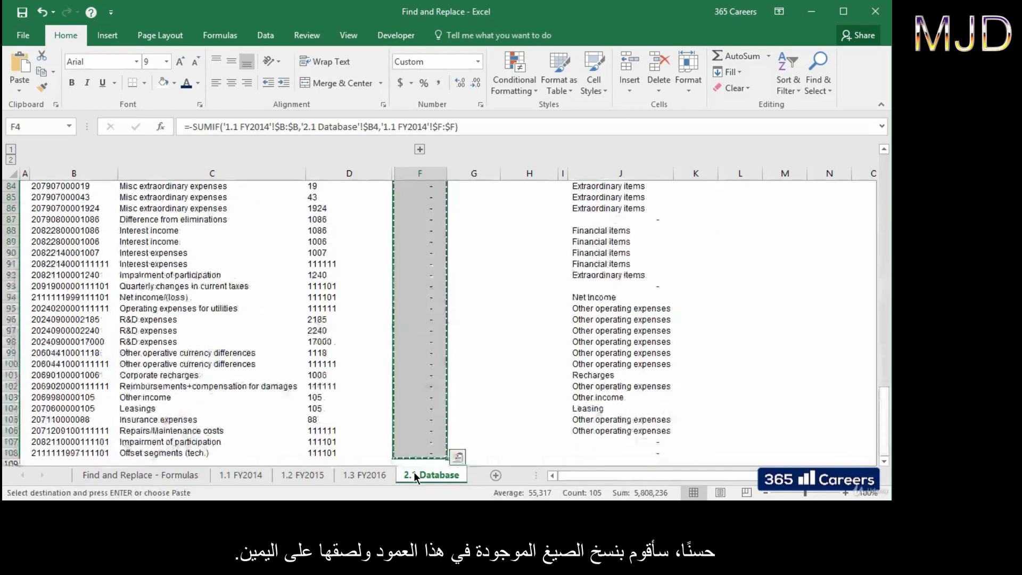
{"action": "key", "text": "ctrl+Up"}
{"action": "key", "text": "Right"}
{"action": "key", "text": "ctrl+v"}
{"action": "key", "text": "Escape"}
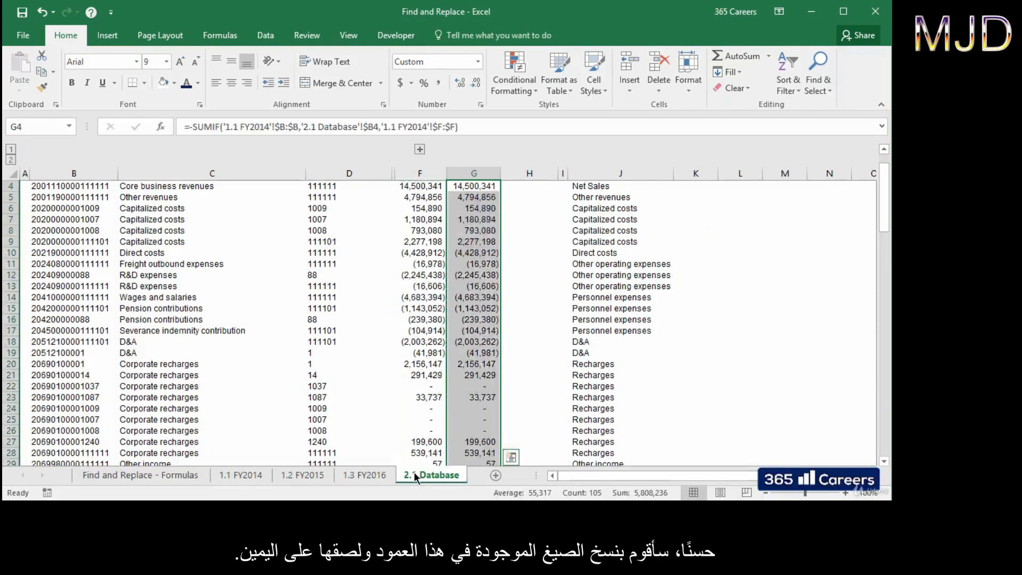
Step: Check the pasted FY15 formulas and select G4:G108
{"action": "scroll", "coordinate": [528, 354], "scroll_direction": "up", "scroll_amount": 1}
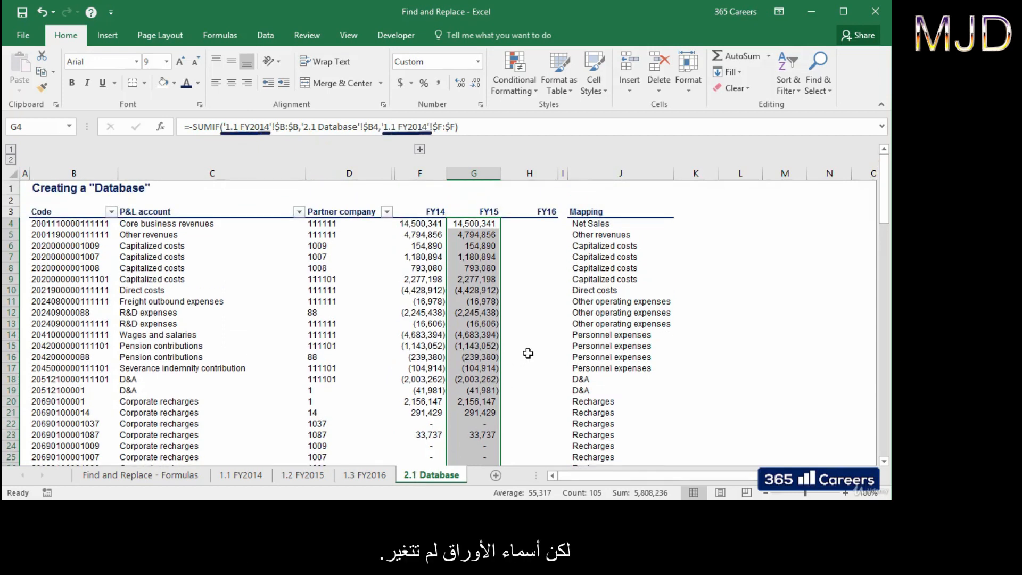
{"action": "key", "text": "Down"}
{"action": "key", "text": "Down"}
{"action": "key", "text": "Down"}
{"action": "key", "text": "Down"}
{"action": "key", "text": "Down"}
{"action": "key", "text": "Down"}
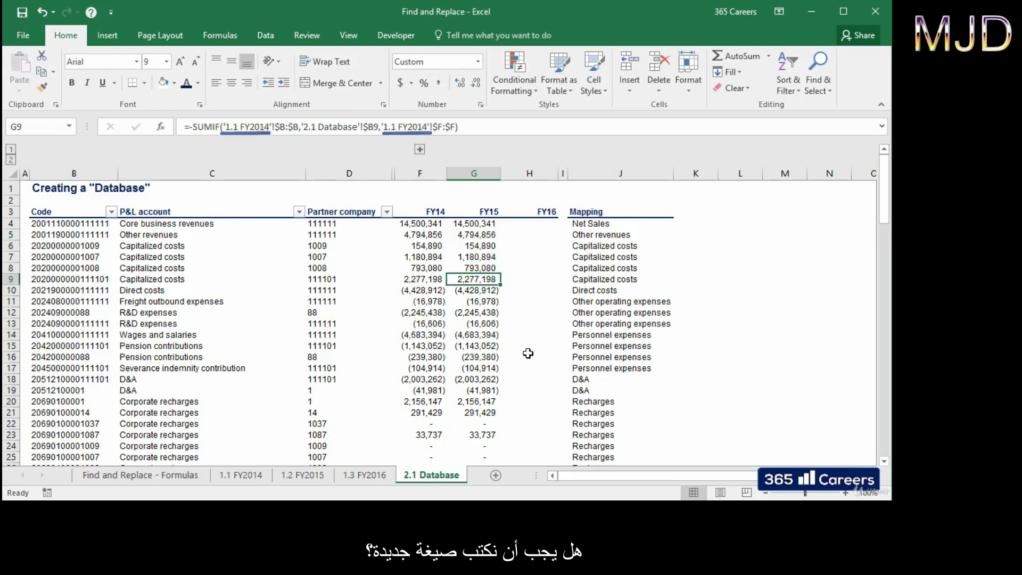
{"action": "key", "text": "Down"}
{"action": "key", "text": "Down"}
{"action": "key", "text": "Down"}
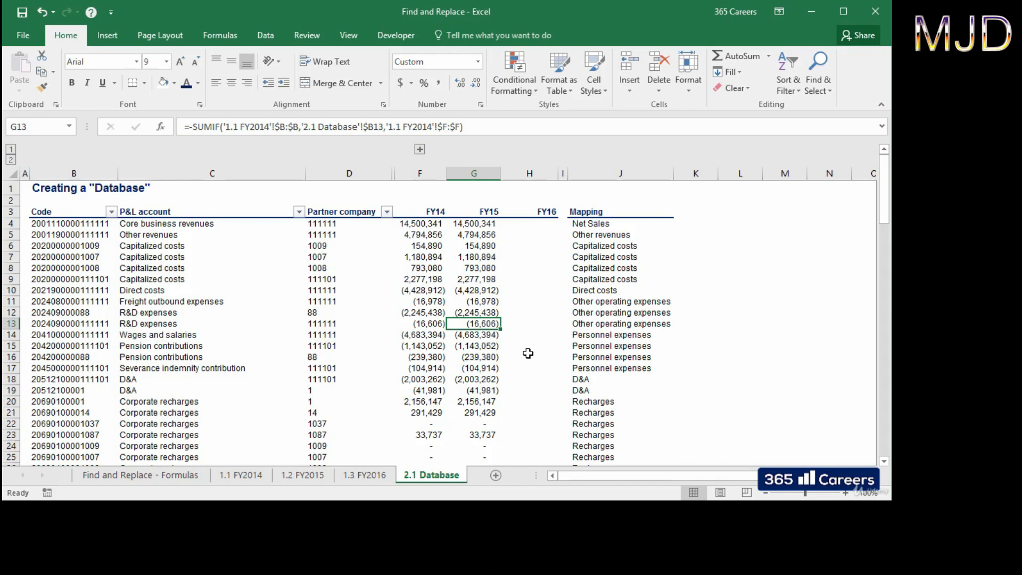
{"action": "left_click", "coordinate": [480, 225]}
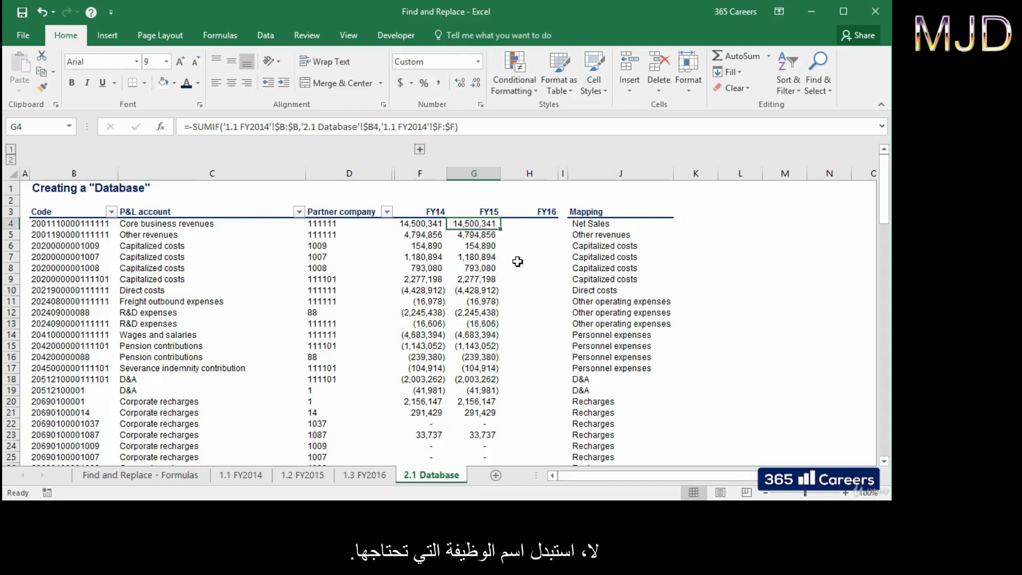
{"action": "key", "text": "ctrl+shift+Down"}
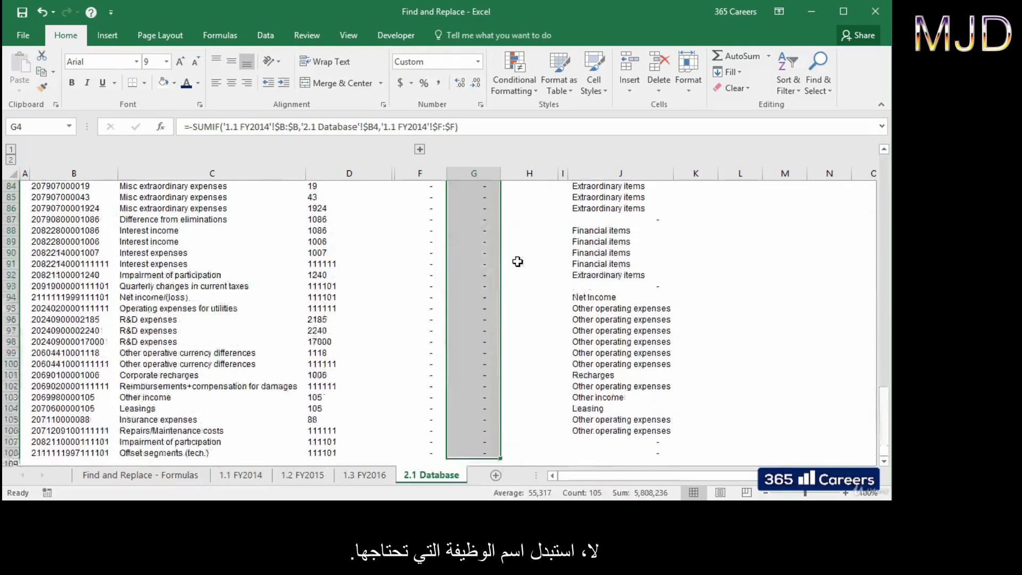
{"action": "scroll", "coordinate": [518, 261], "scroll_direction": "up", "scroll_amount": 20}
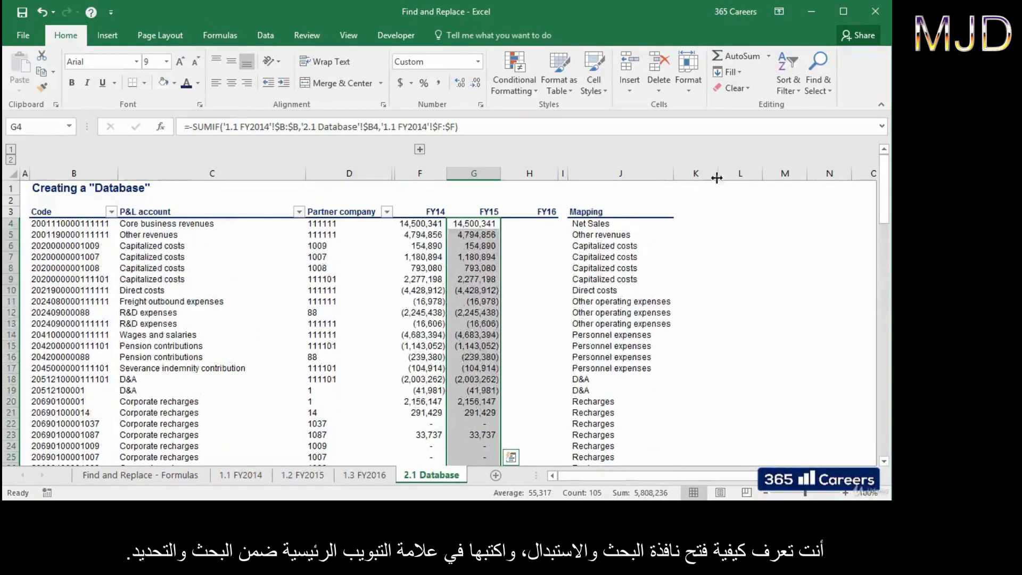
Step: Open Find and Replace with extra options shown, keeping the search scope as Sheet
{"action": "left_click", "coordinate": [826, 89]}
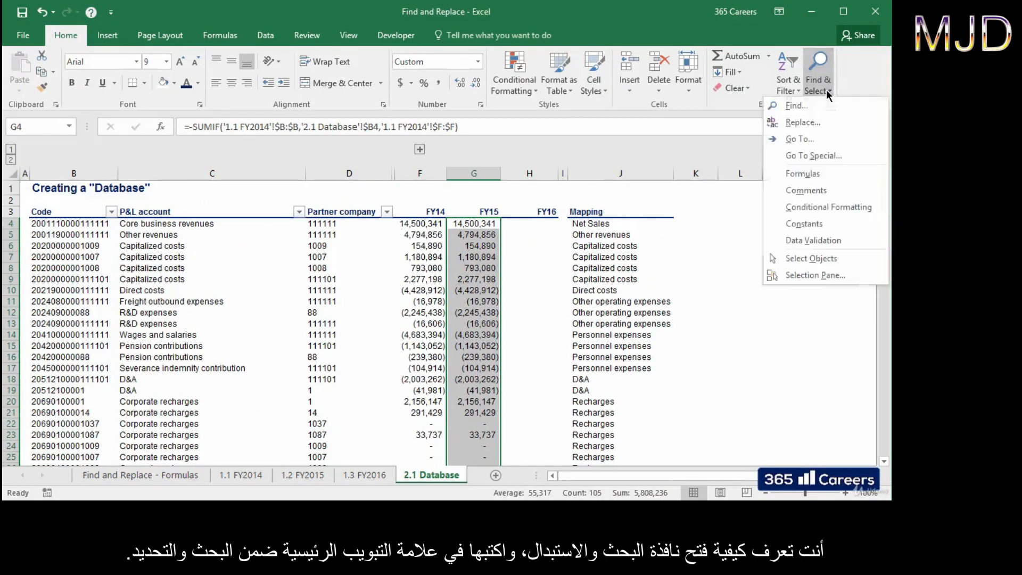
{"action": "left_click", "coordinate": [829, 123]}
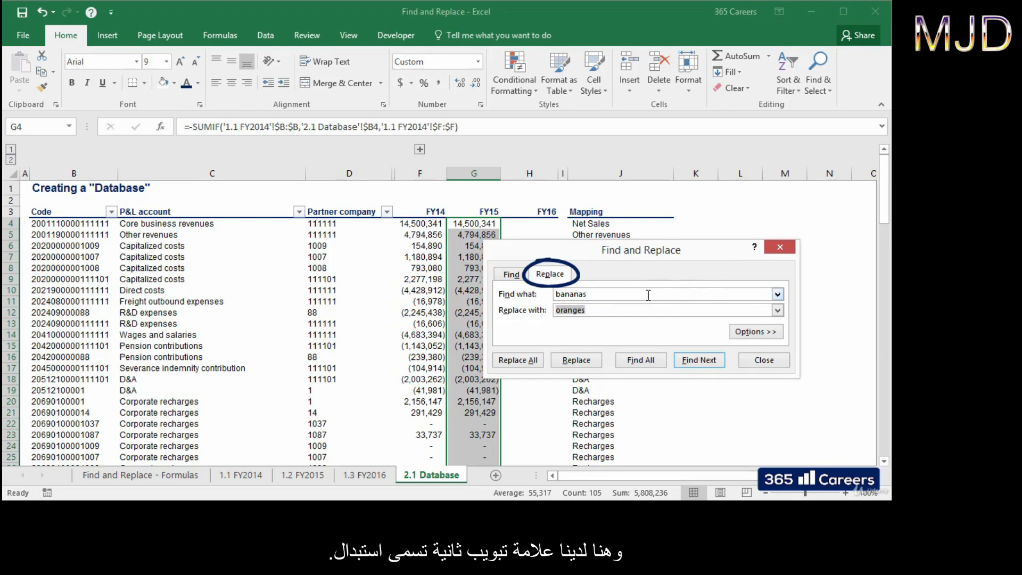
{"action": "left_click", "coordinate": [759, 364]}
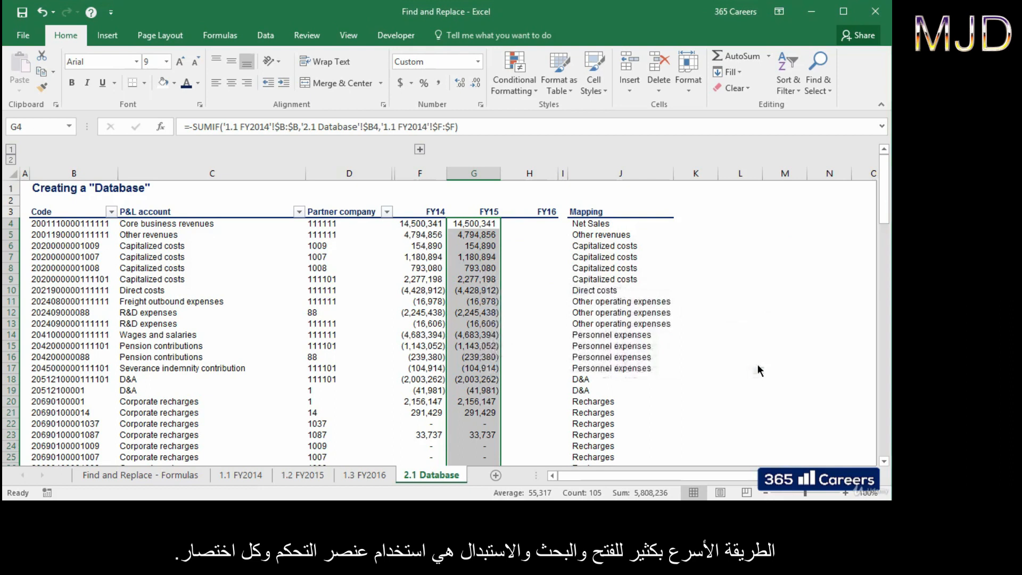
{"action": "key", "text": "ctrl+h"}
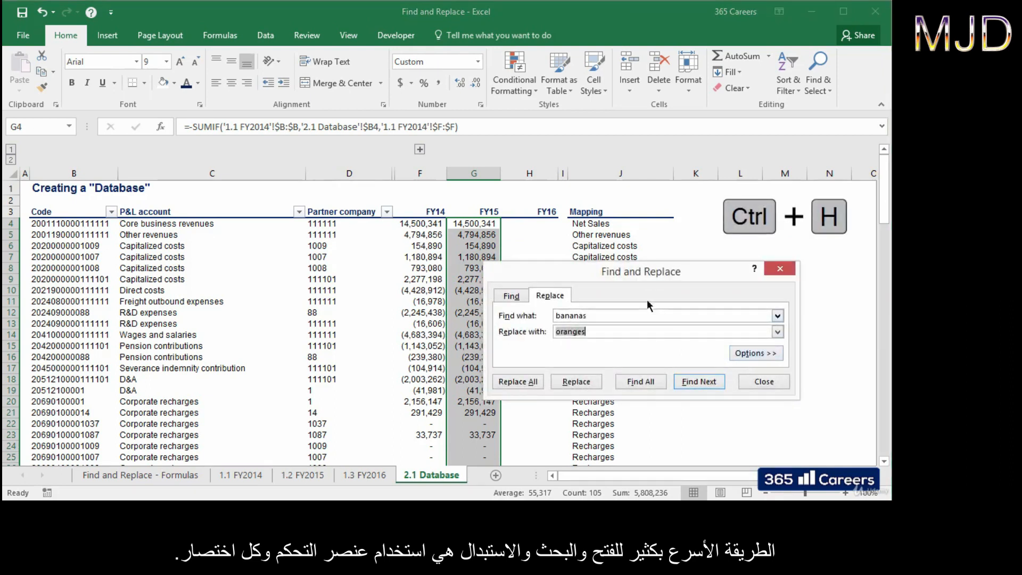
{"action": "left_click_drag", "start_coordinate": [639, 272], "coordinate": [678, 259]}
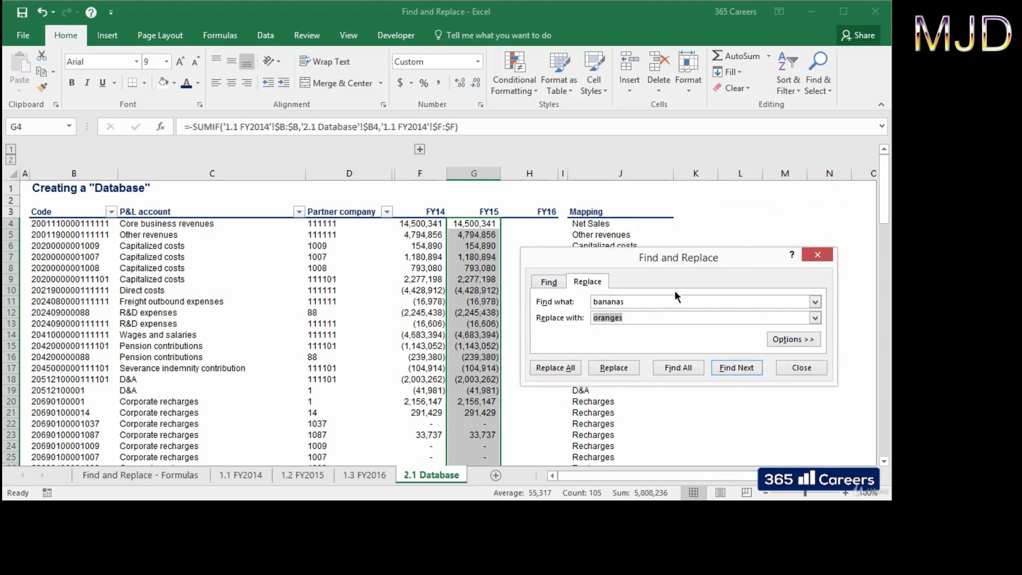
{"action": "left_click", "coordinate": [783, 340]}
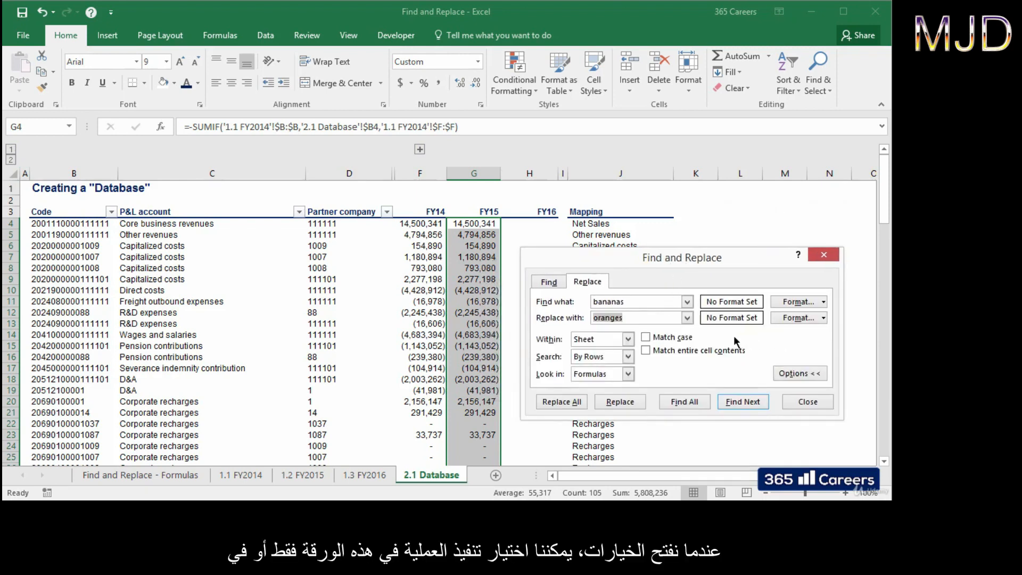
{"action": "left_click", "coordinate": [629, 340]}
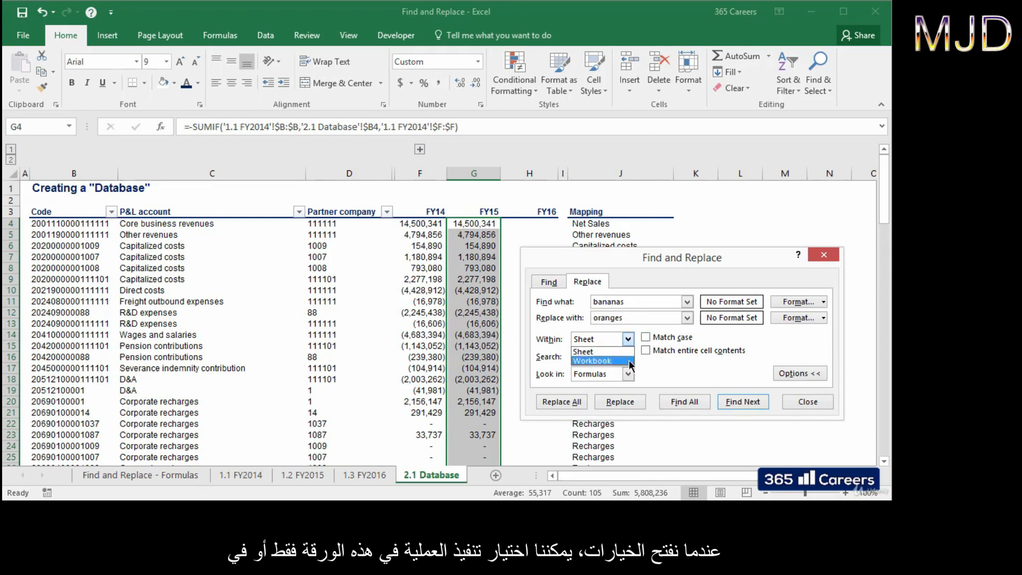
{"action": "left_click", "coordinate": [657, 360]}
Step: Replace '1.1 FY2014' with '1.2 FY2015' everywhere, making 210 replacements
{"action": "left_click_drag", "start_coordinate": [624, 302], "coordinate": [584, 305]}
{"action": "type", "text": "1.1 "}
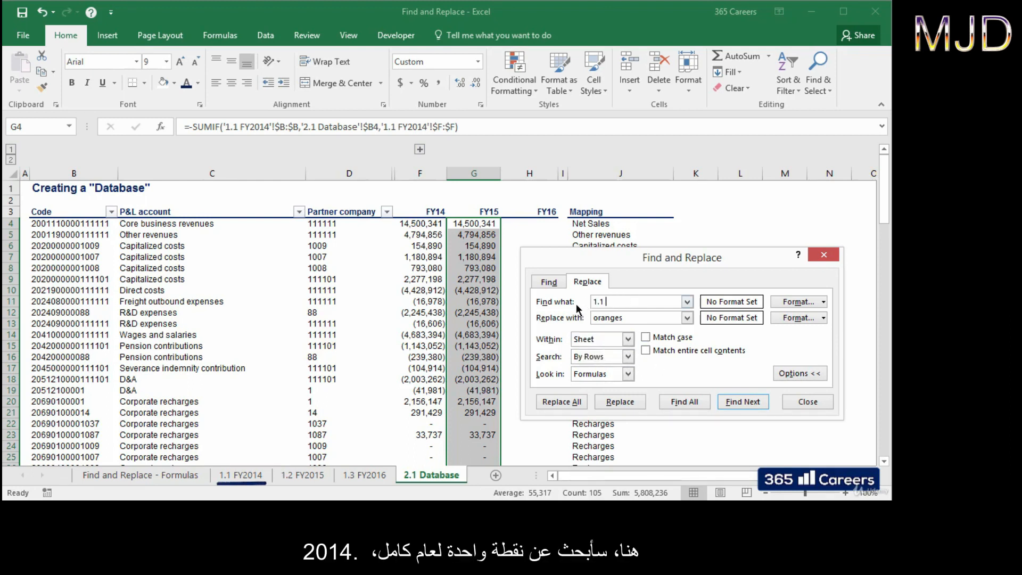
{"action": "type", "text": "FY2014"}
{"action": "double_click", "coordinate": [616, 320]}
{"action": "type", "text": "1.2 FY 2015"}
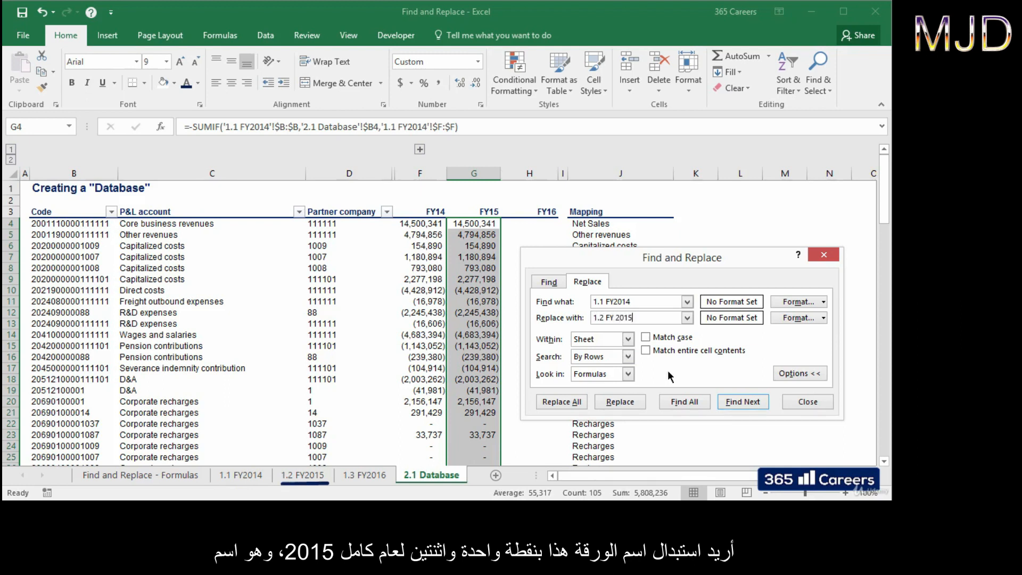
{"action": "key", "text": "BackSpace"}
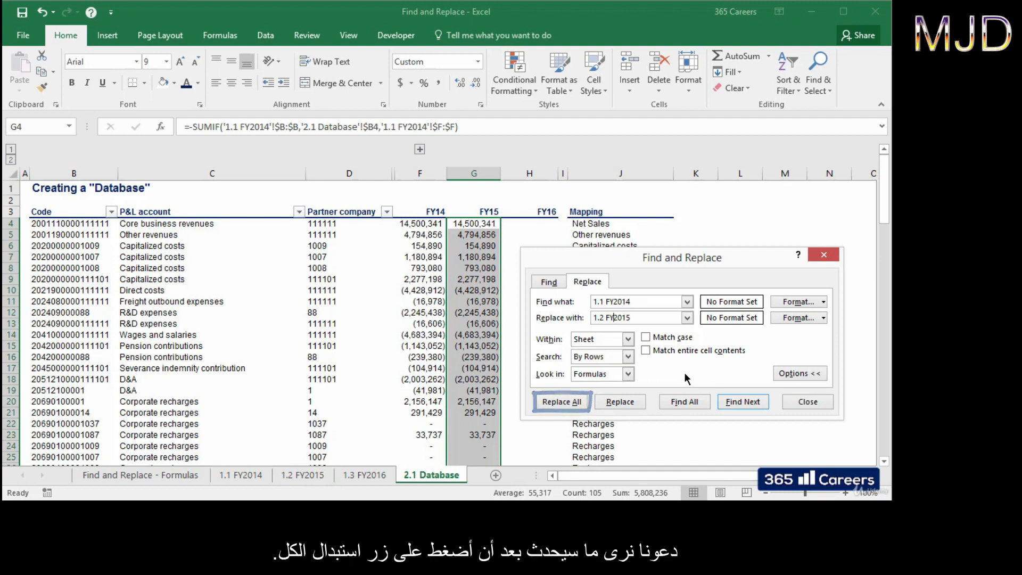
{"action": "left_click", "coordinate": [588, 403]}
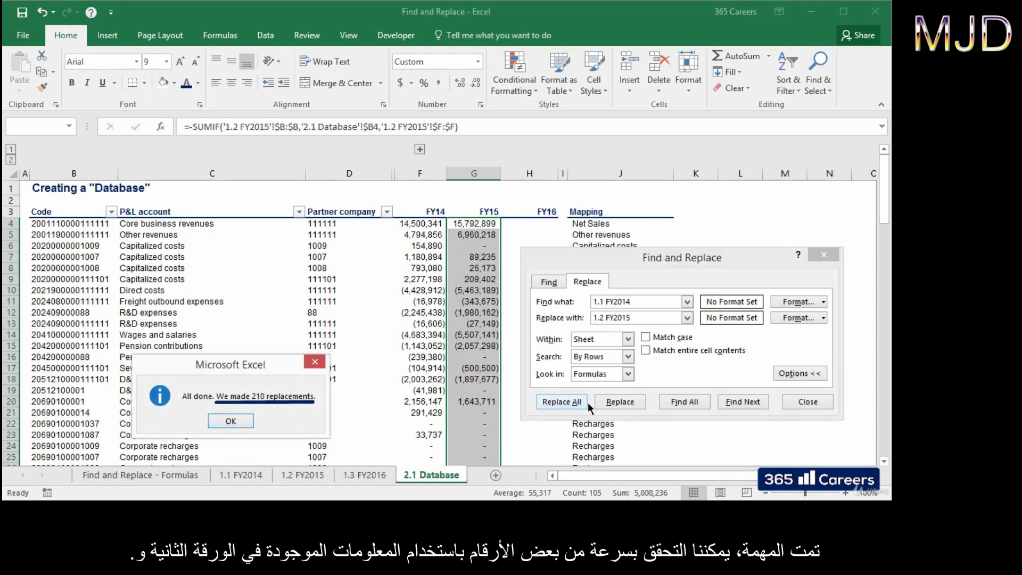
{"action": "left_click", "coordinate": [231, 422]}
{"action": "left_click", "coordinate": [791, 403]}
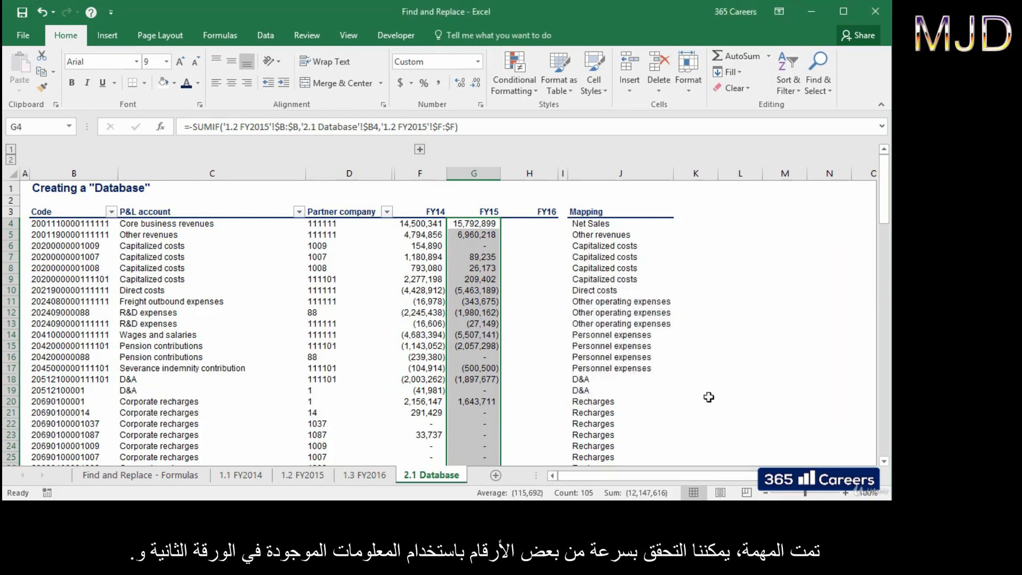
{"action": "left_click", "coordinate": [299, 475]}
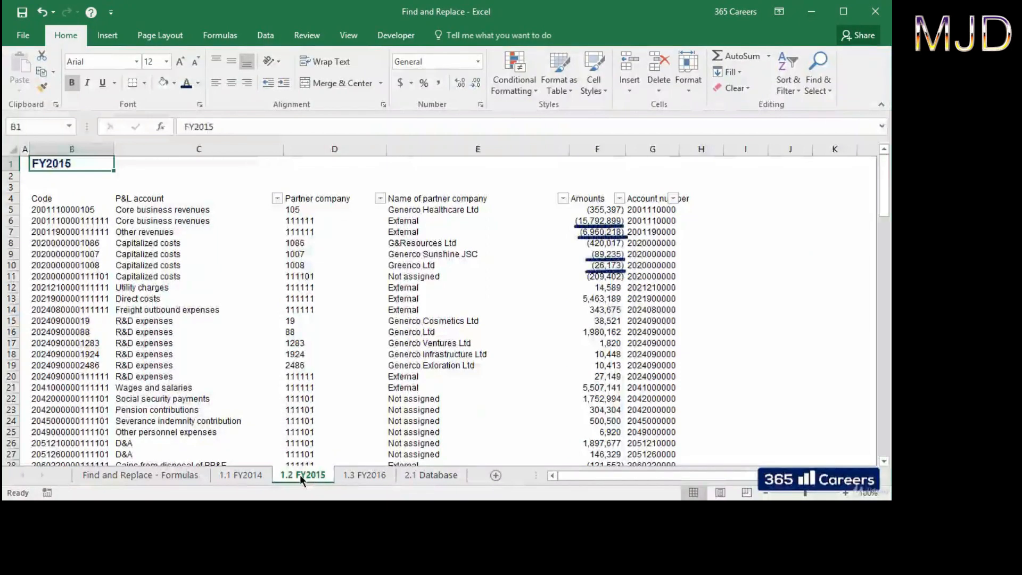
{"action": "left_click", "coordinate": [430, 474]}
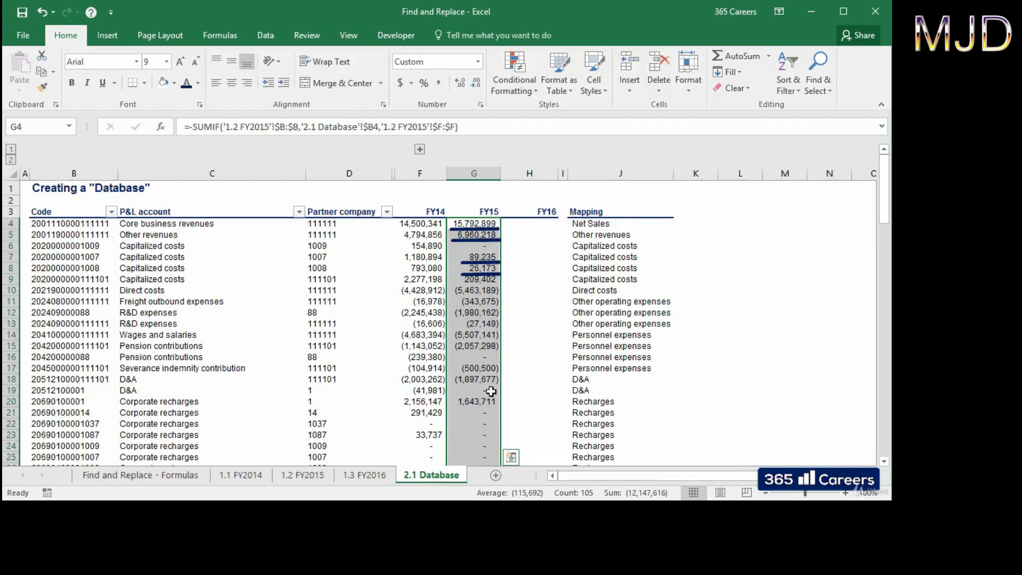
{"action": "left_click", "coordinate": [486, 224]}
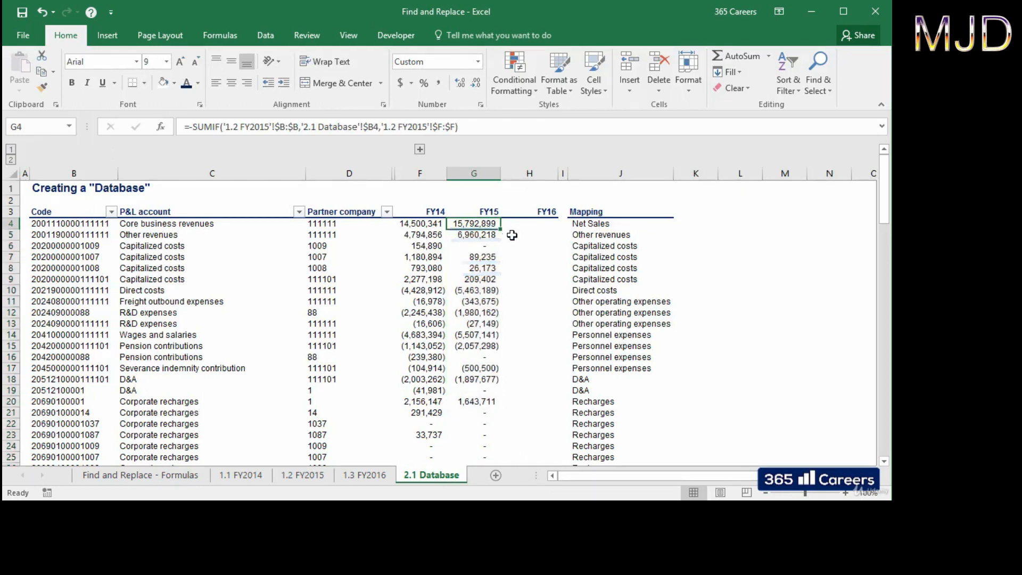
{"action": "key", "text": "Left"}
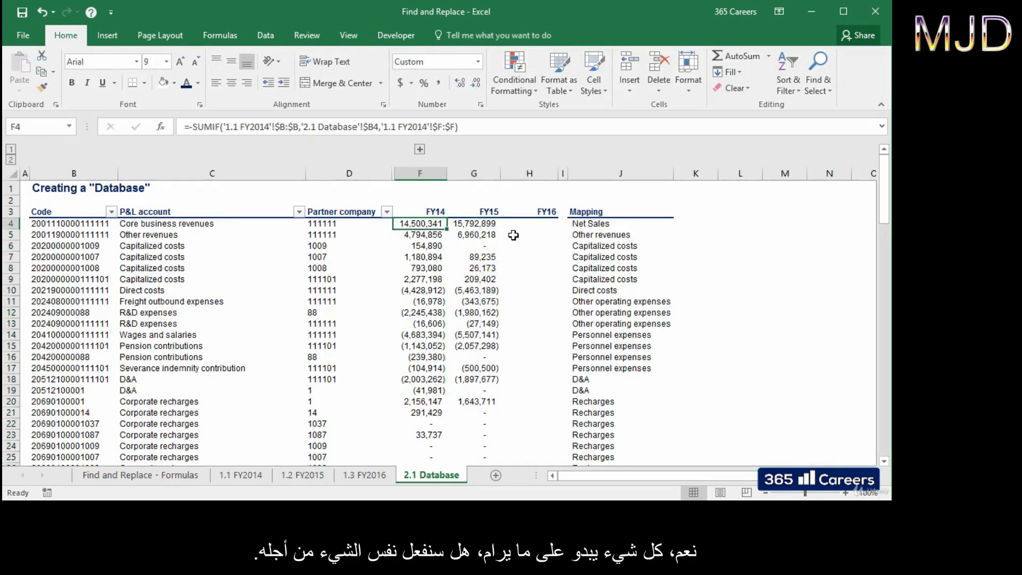
Step: Copy the FY14 SUMIF formulas from column F into the FY16 column starting at H4
{"action": "key", "text": "ctrl+shift+Down"}
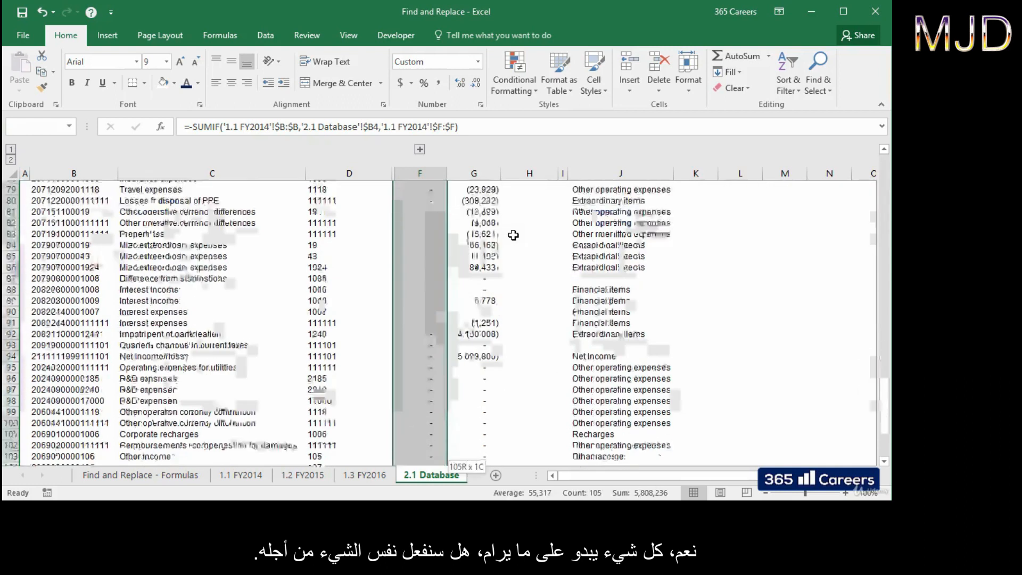
{"action": "scroll", "coordinate": [513, 234], "scroll_direction": "up", "scroll_amount": 10}
{"action": "key", "text": "ctrl+c"}
{"action": "key", "text": "Right"}
{"action": "key", "text": "Right"}
{"action": "key", "text": "ctrl+shift+Down"}
{"action": "key", "text": "Return"}
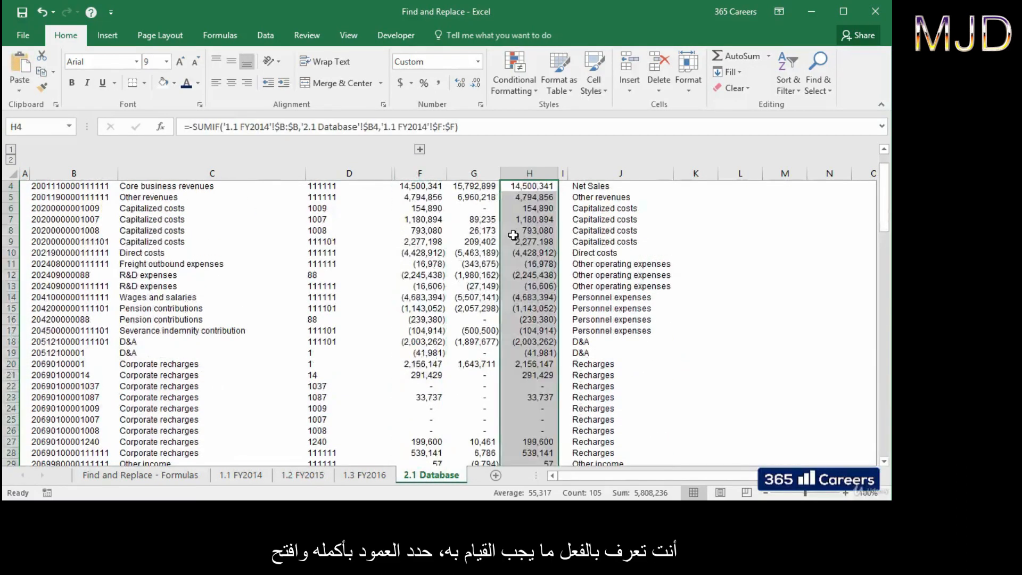
{"action": "scroll", "coordinate": [513, 234], "scroll_direction": "up", "scroll_amount": 1}
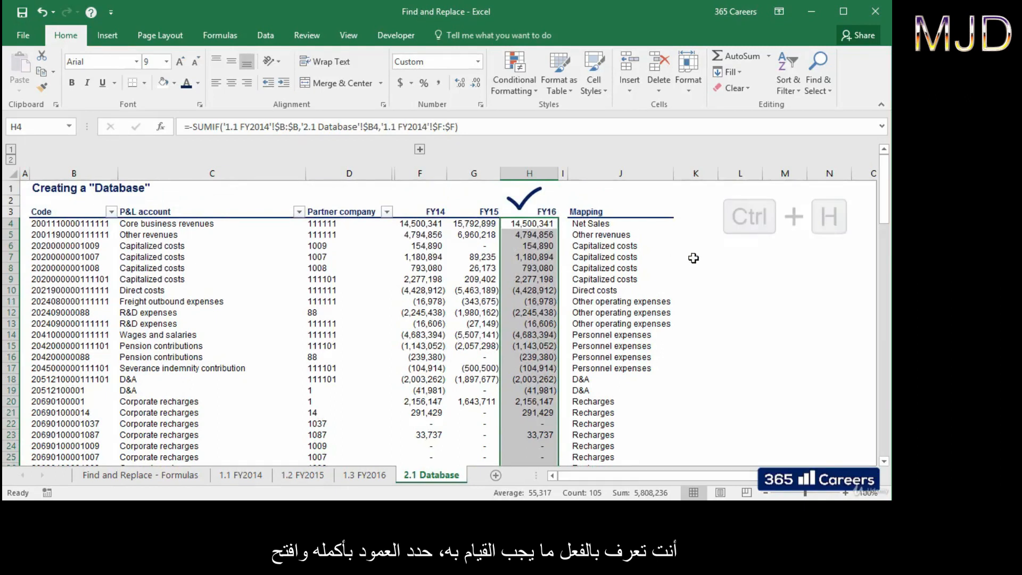
Step: Replace '1.1 FY2014' with '1.3 FY2016' in column H, then check the formulas in H4 and H5
{"action": "key", "text": "ctrl+h"}
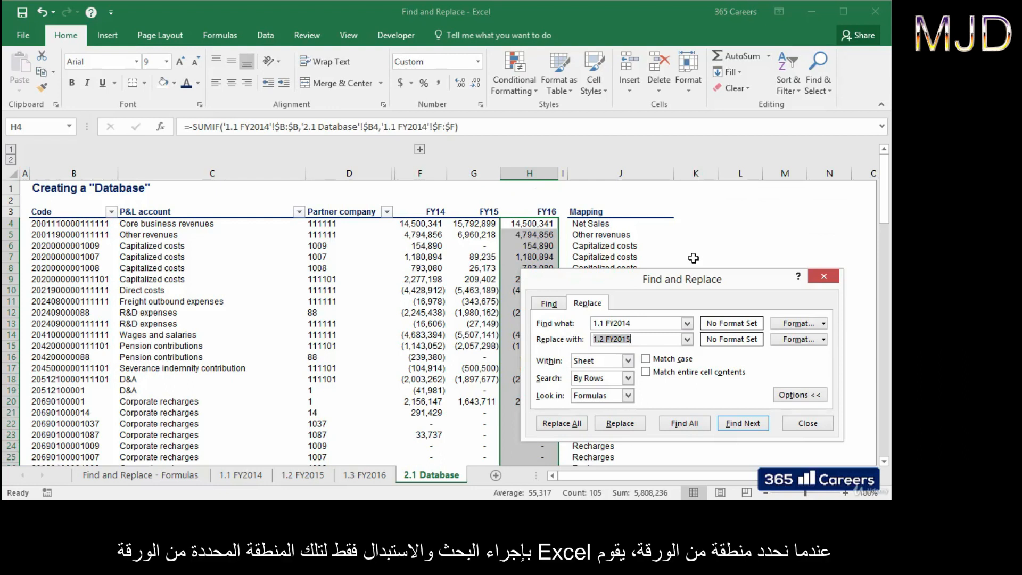
{"action": "left_click", "coordinate": [604, 337]}
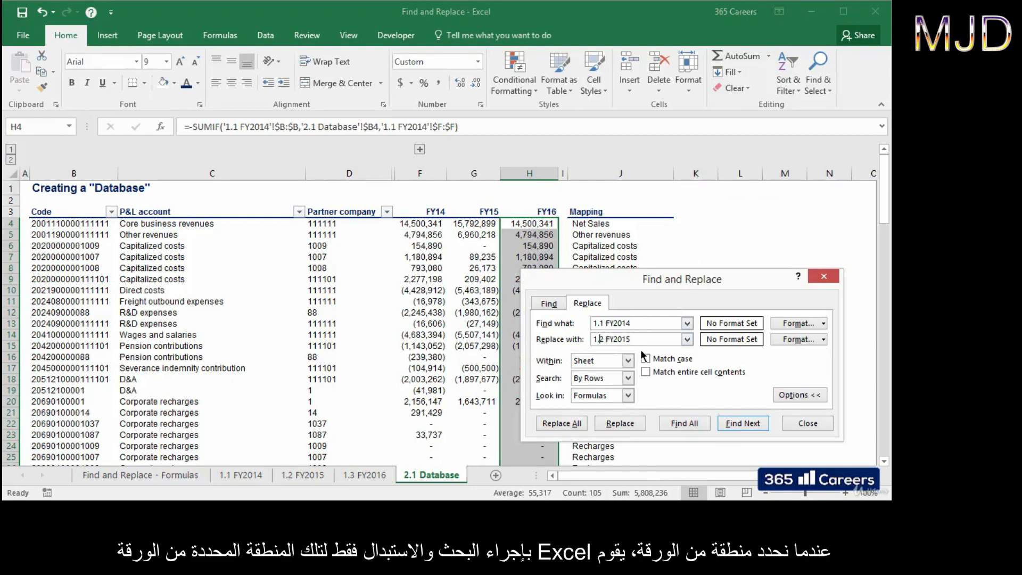
{"action": "key", "text": "BackSpace"}
{"action": "type", "text": "3"}
{"action": "key", "text": "End"}
{"action": "key", "text": "BackSpace"}
{"action": "type", "text": "6"}
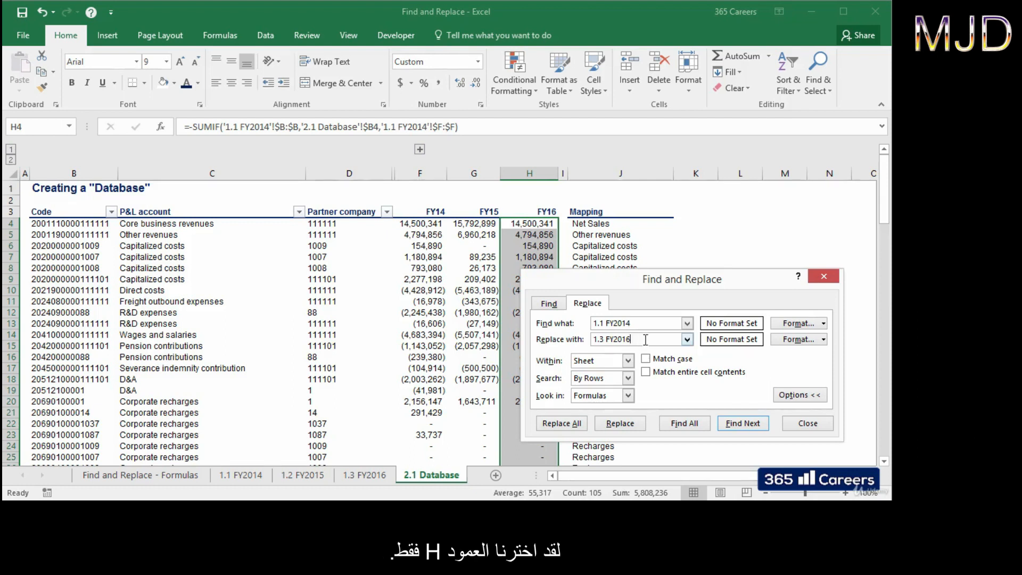
{"action": "left_click_drag", "start_coordinate": [671, 279], "coordinate": [714, 207]}
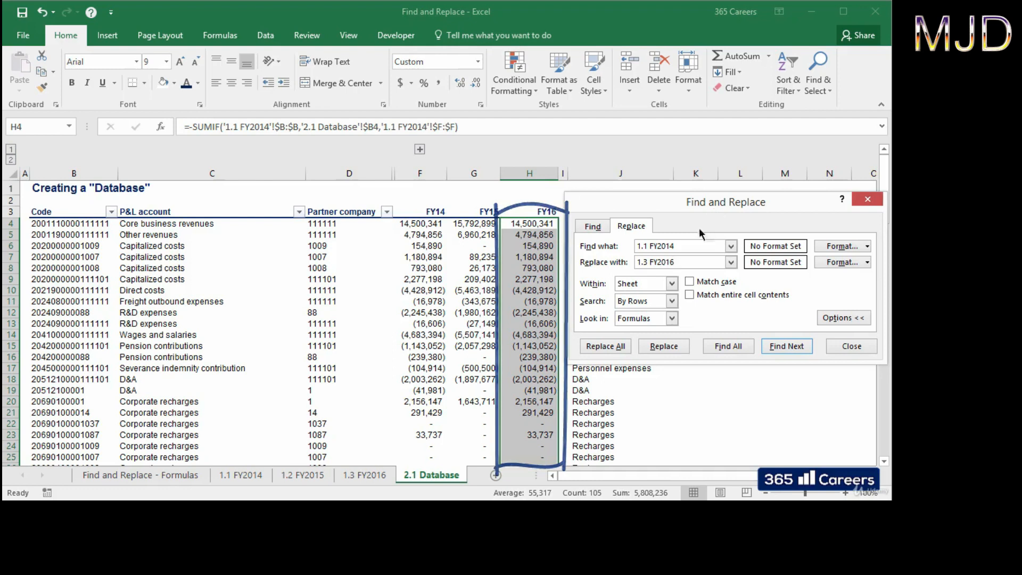
{"action": "left_click", "coordinate": [621, 346]}
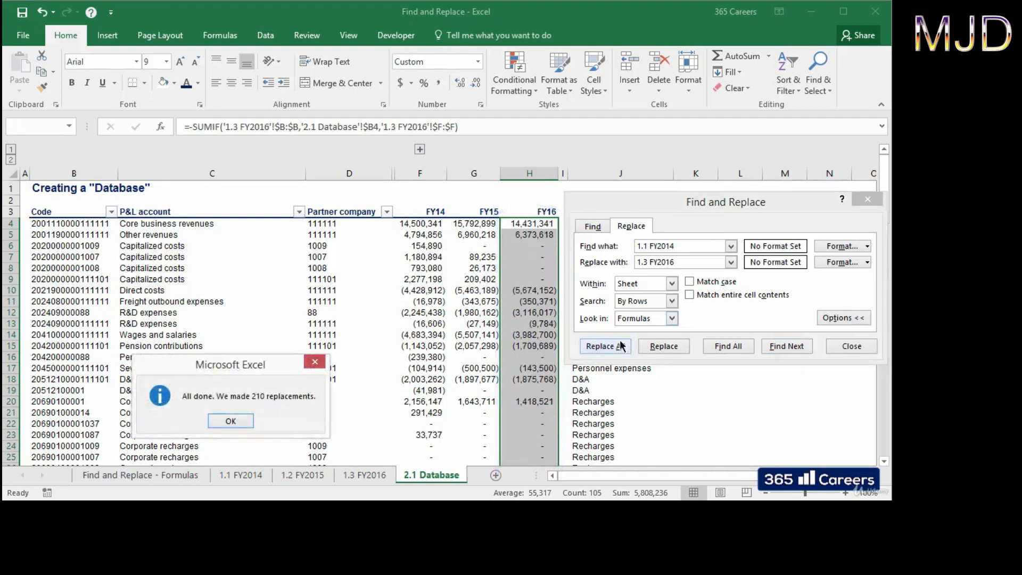
{"action": "left_click", "coordinate": [230, 421]}
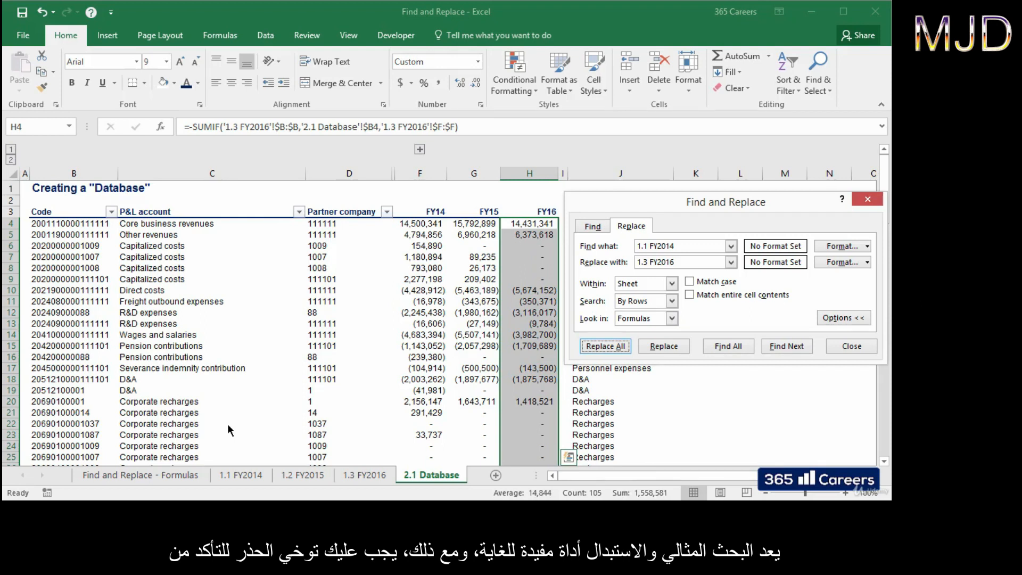
{"action": "left_click", "coordinate": [851, 347]}
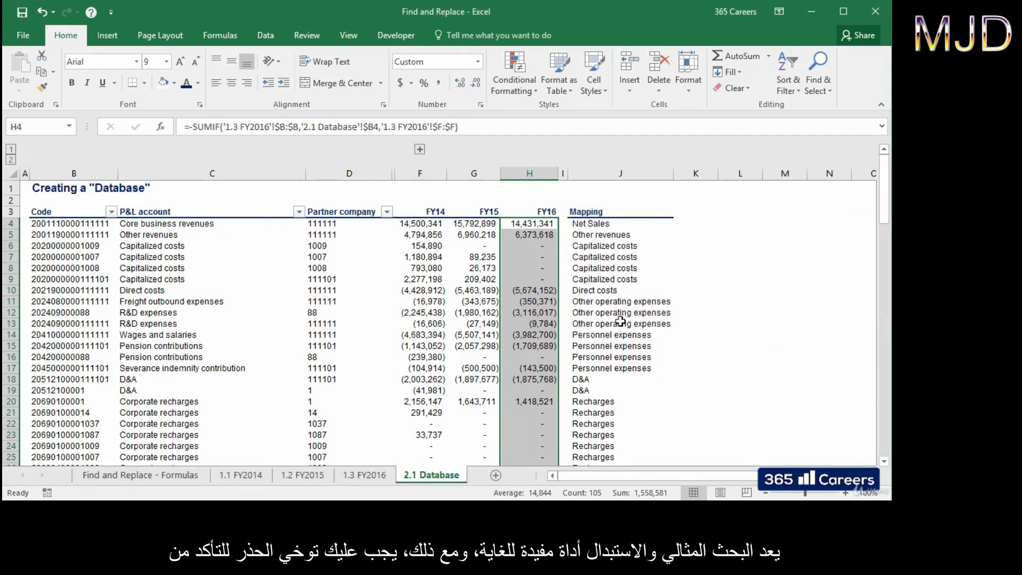
{"action": "left_click", "coordinate": [554, 227]}
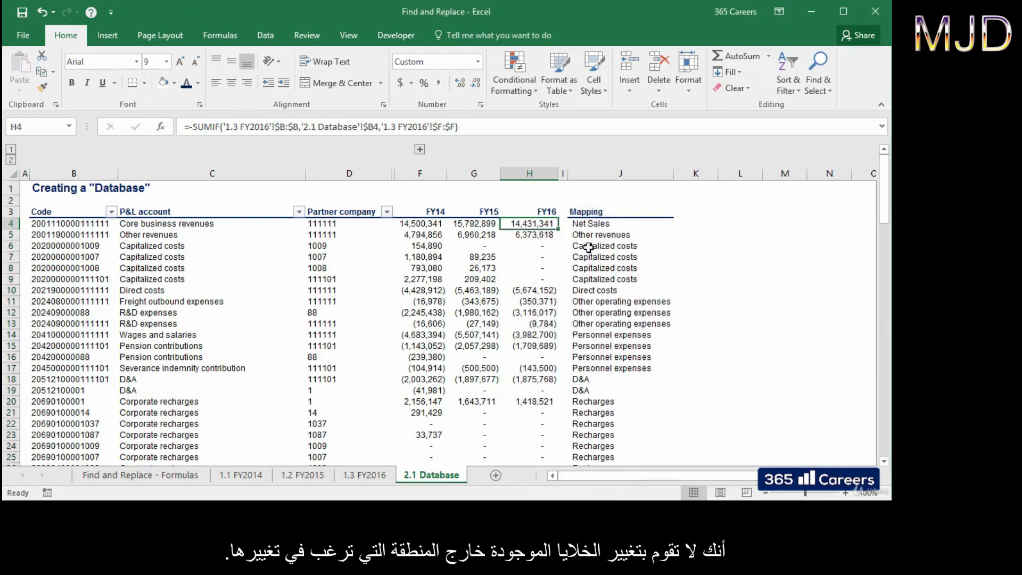
{"action": "key", "text": "Down"}
{"action": "key", "text": "Down"}
{"action": "key", "text": "Down"}
{"action": "key", "text": "Down"}
{"action": "key", "text": "Down"}
{"action": "key", "text": "Down"}
{"action": "key", "text": "Down"}
{"action": "key", "text": "Down"}
{"action": "key", "text": "Down"}
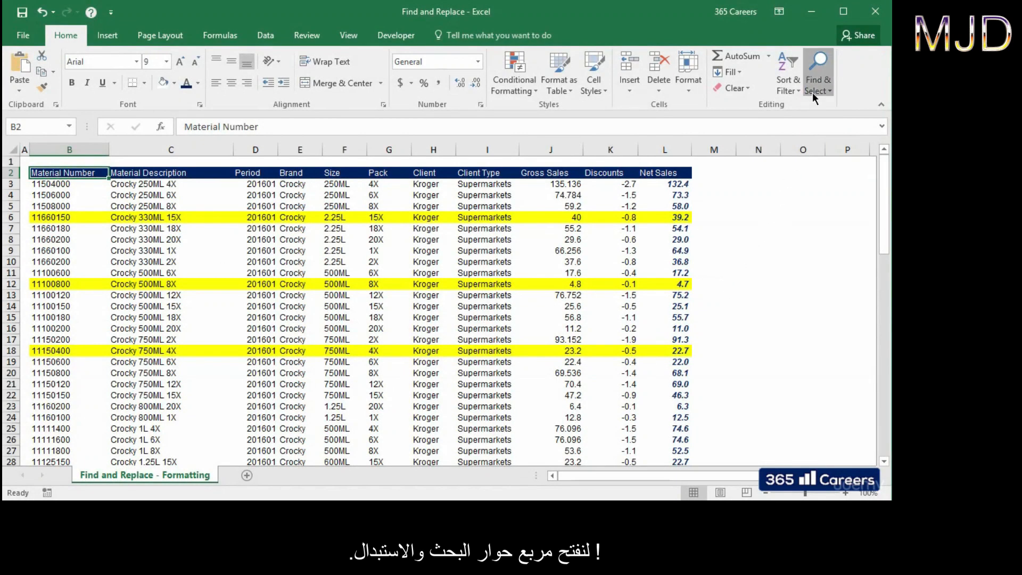
Step: Open Find and Replace from Find & Select on the Formatting sheet
{"action": "left_click", "coordinate": [815, 90]}
{"action": "left_click", "coordinate": [840, 122]}
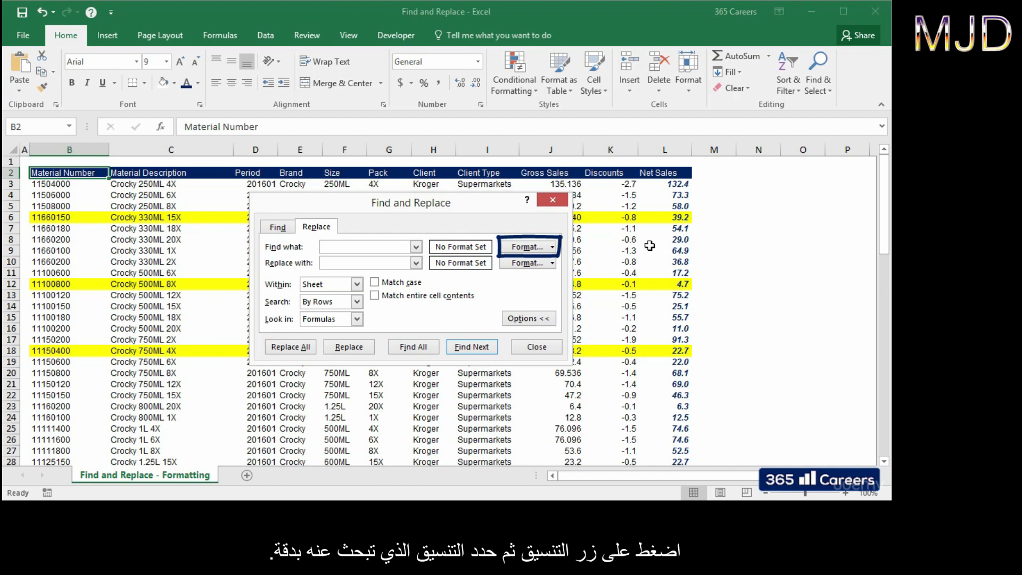
{"action": "left_click", "coordinate": [529, 248]}
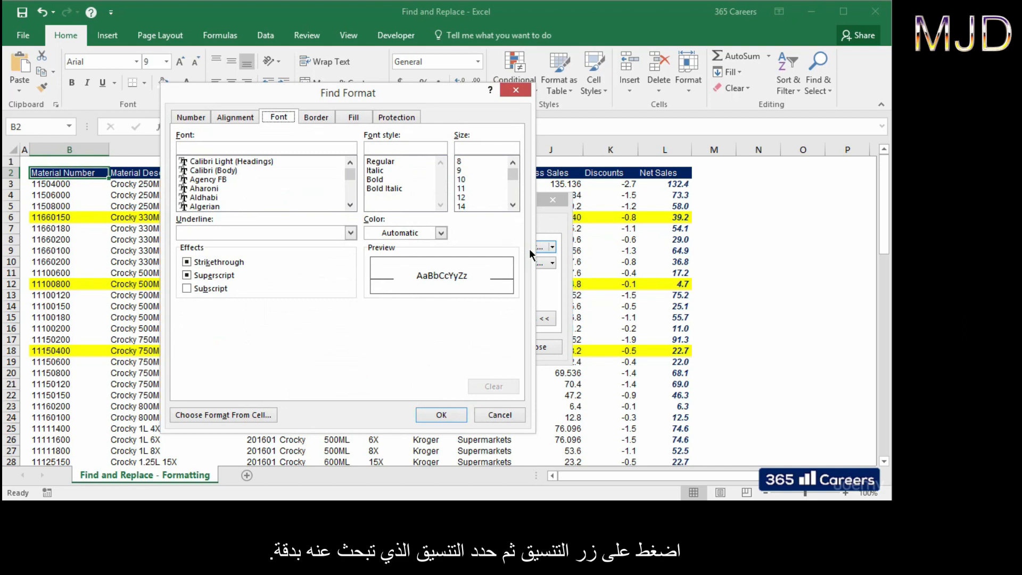
{"action": "left_click", "coordinate": [207, 116]}
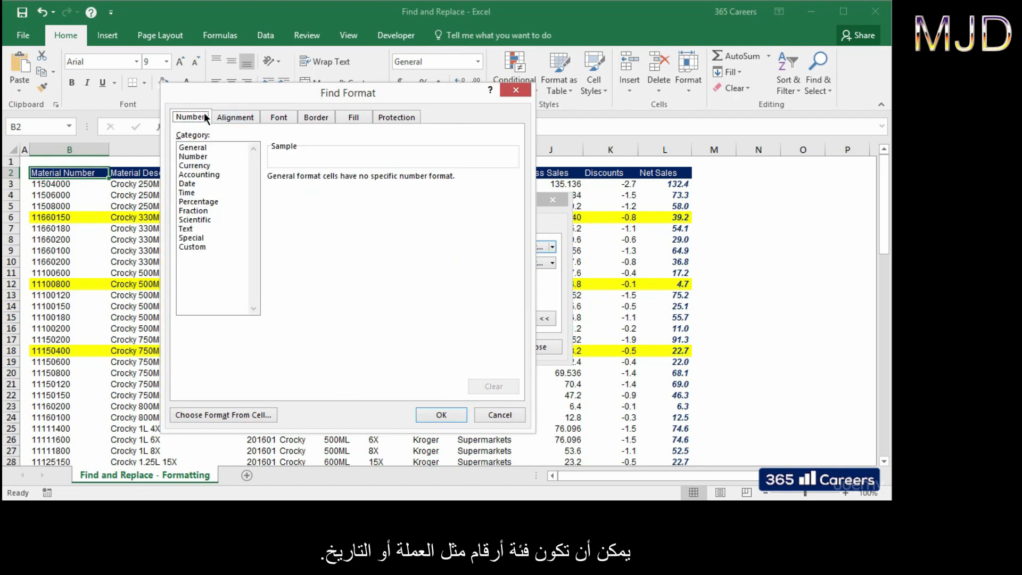
{"action": "left_click", "coordinate": [222, 166]}
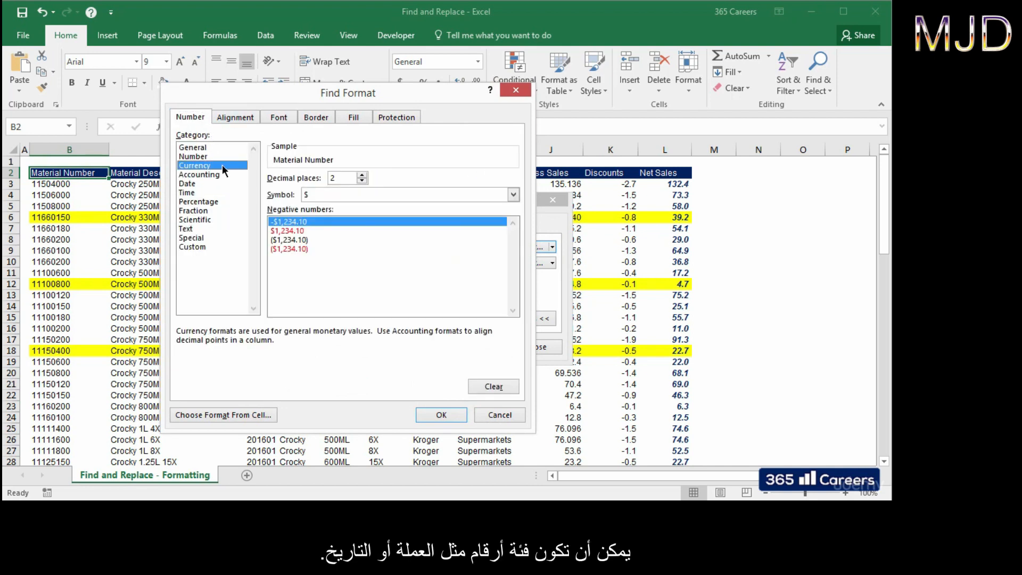
{"action": "left_click", "coordinate": [222, 183]}
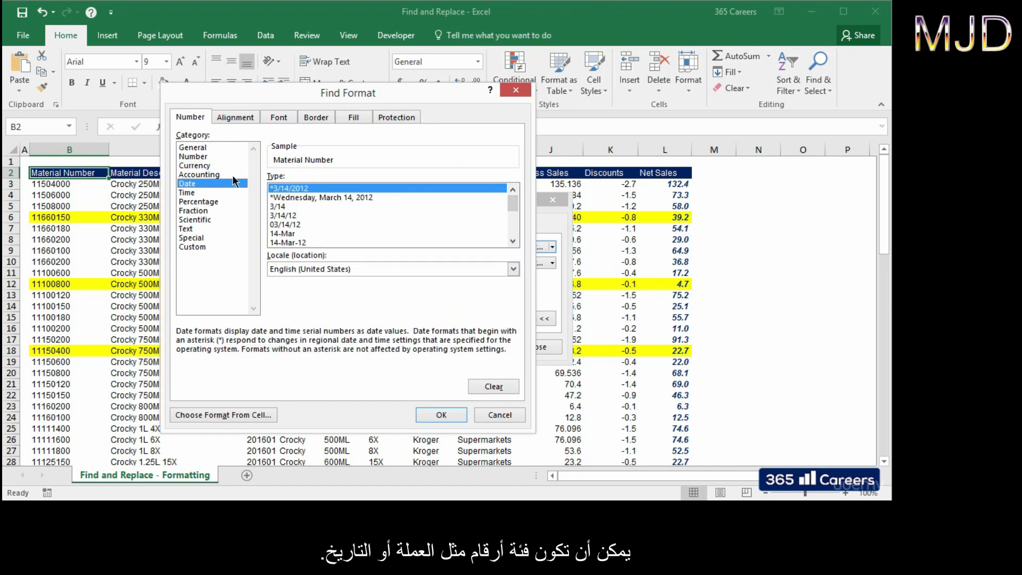
{"action": "left_click", "coordinate": [257, 119]}
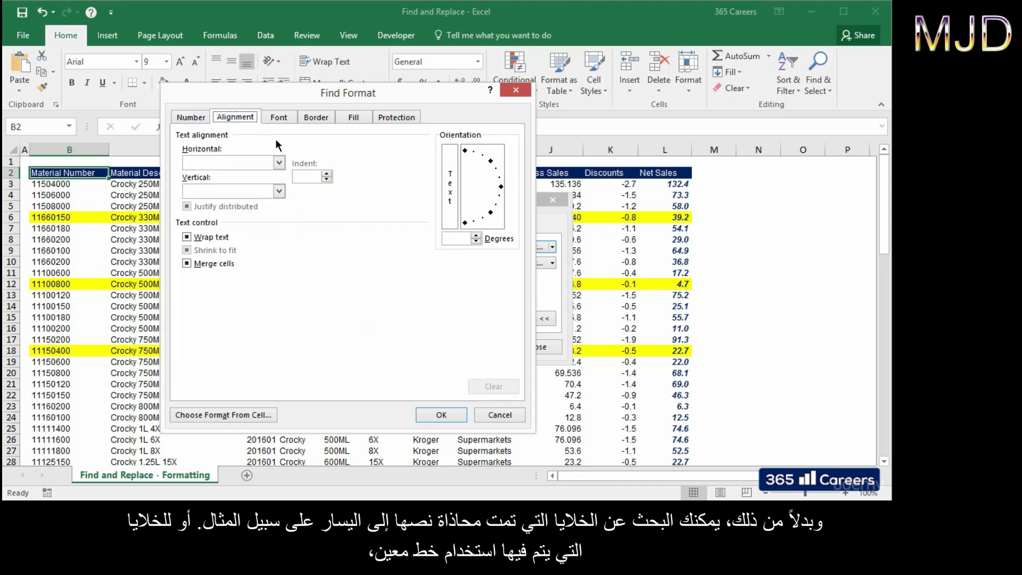
{"action": "left_click", "coordinate": [282, 163]}
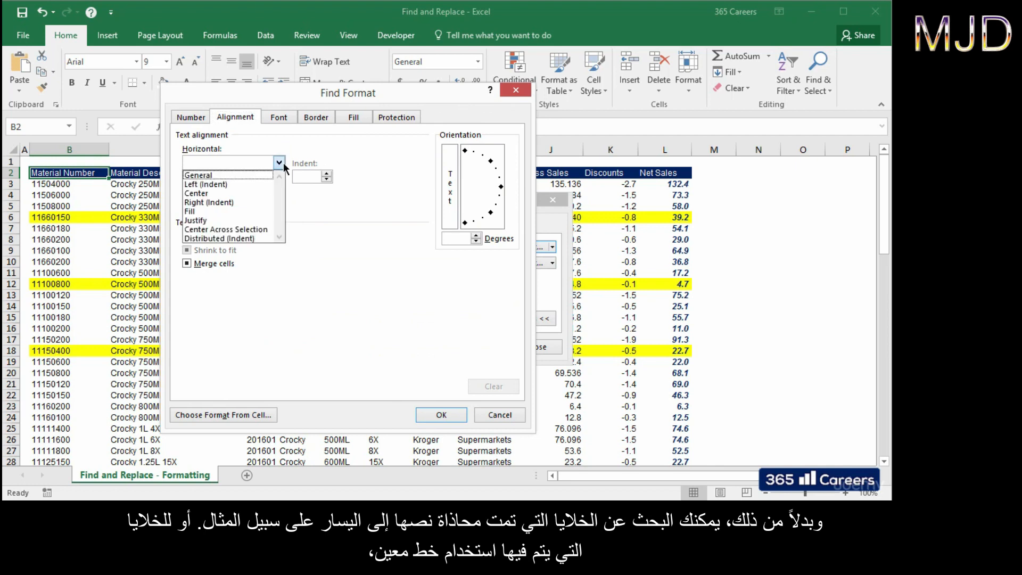
{"action": "left_click", "coordinate": [283, 162]}
{"action": "left_click", "coordinate": [291, 119]}
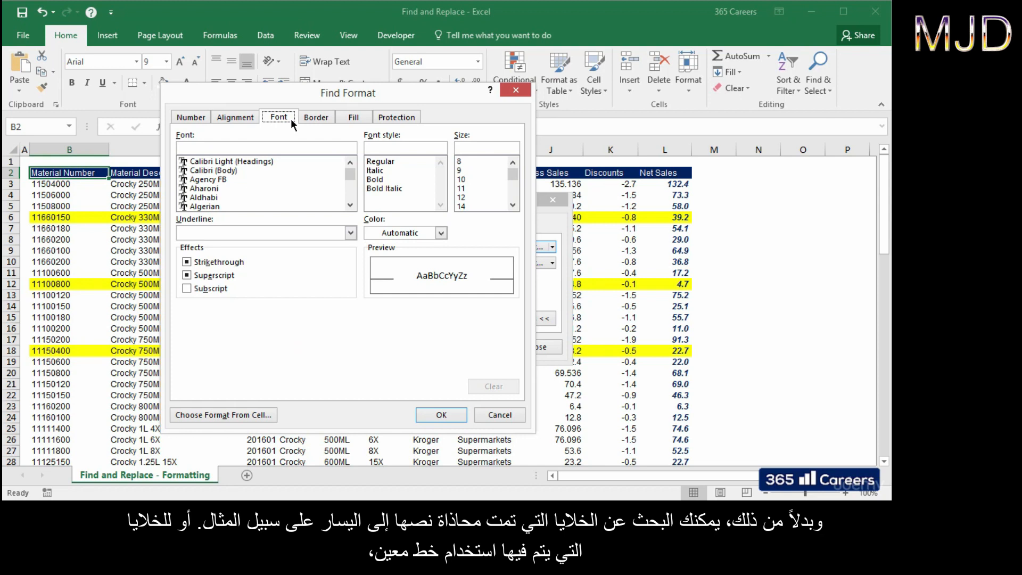
{"action": "left_click", "coordinate": [317, 117]}
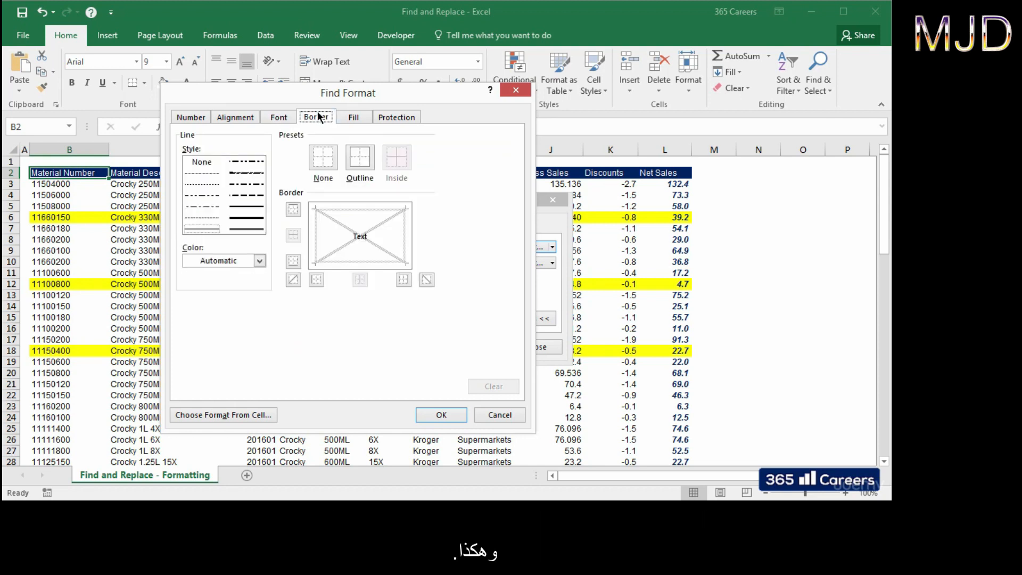
{"action": "left_click", "coordinate": [356, 116]}
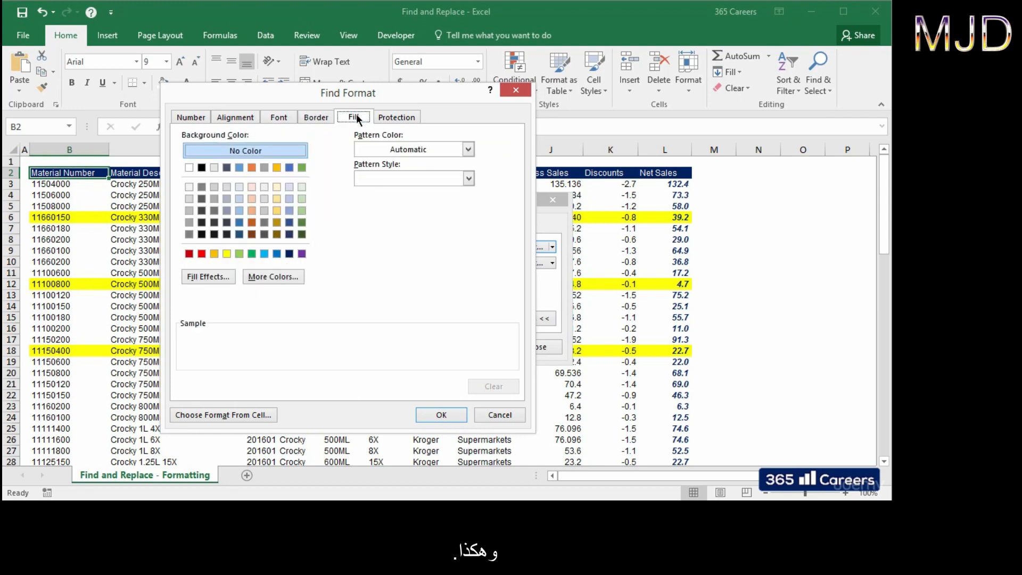
{"action": "left_click", "coordinate": [408, 118]}
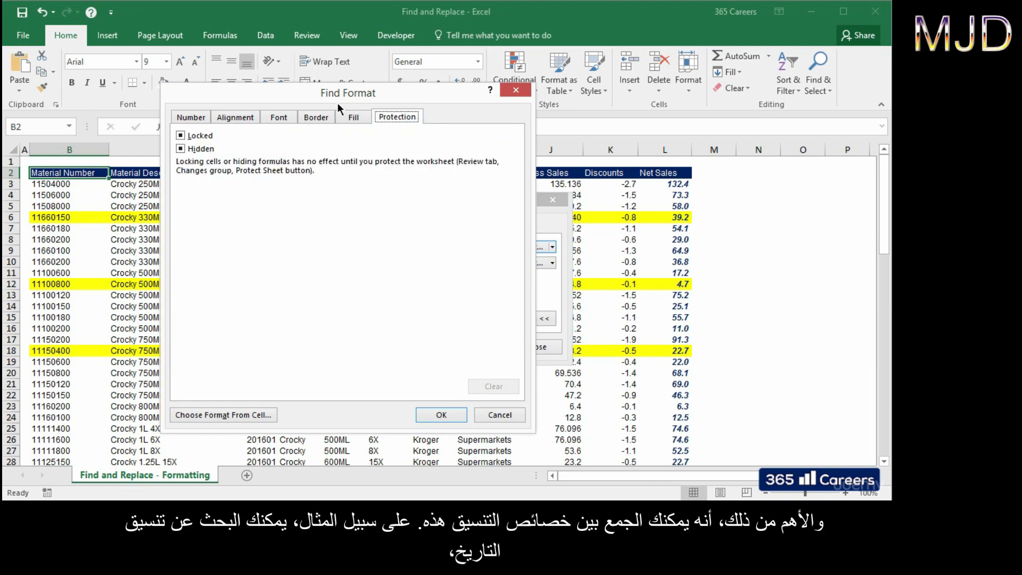
{"action": "left_click", "coordinate": [204, 121]}
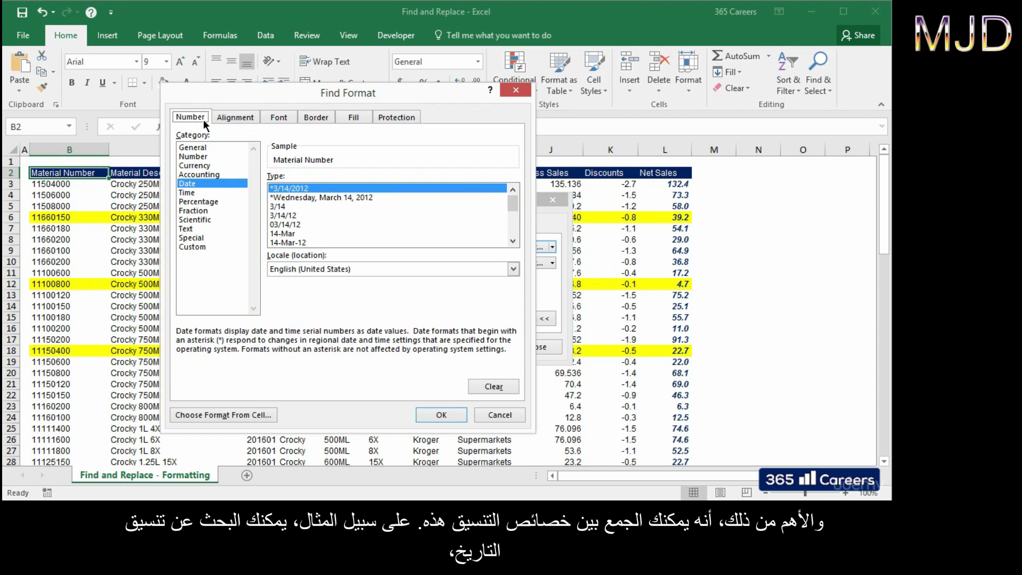
{"action": "left_click", "coordinate": [275, 117]}
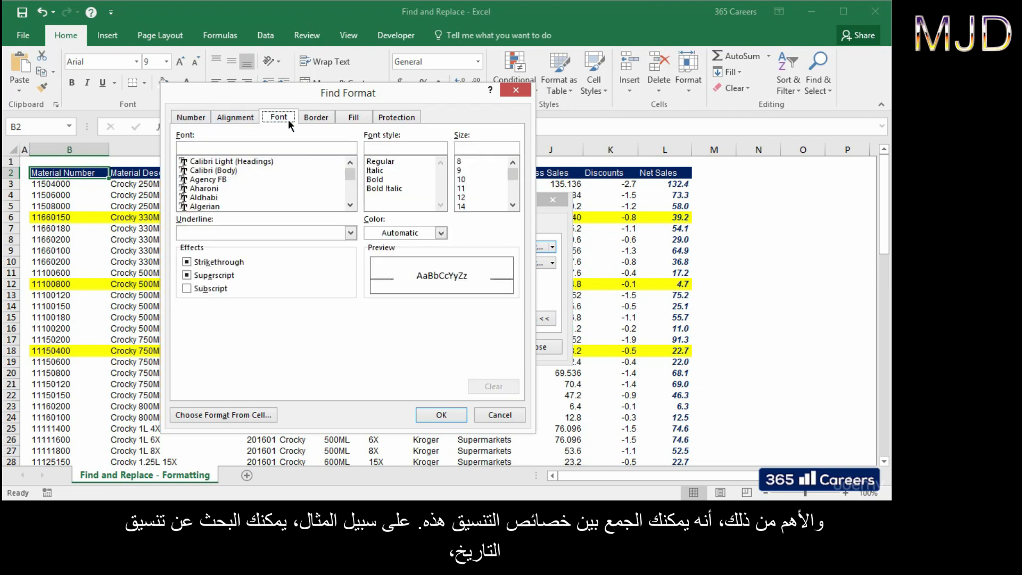
{"action": "left_click", "coordinate": [381, 177]}
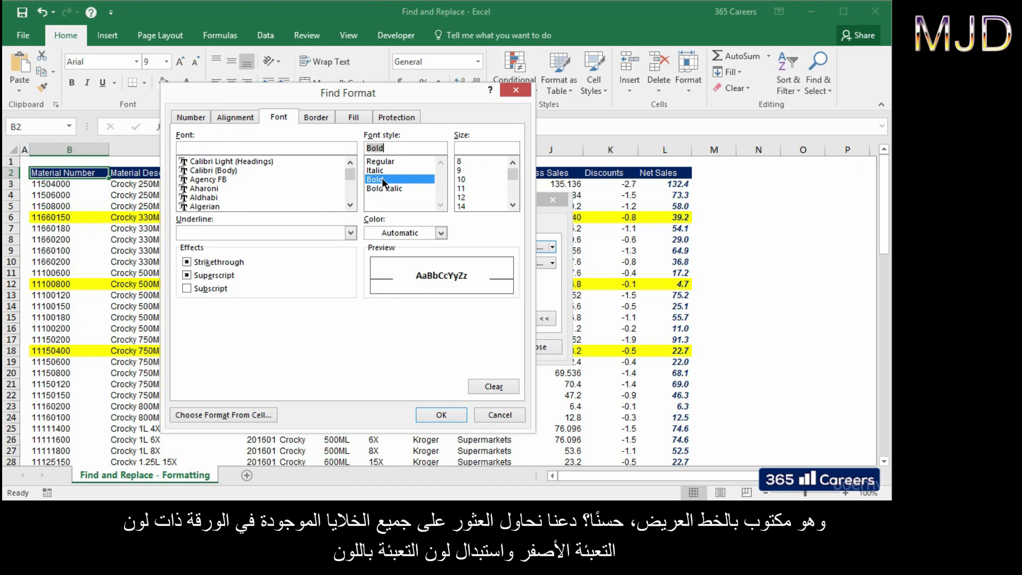
{"action": "left_click", "coordinate": [501, 416]}
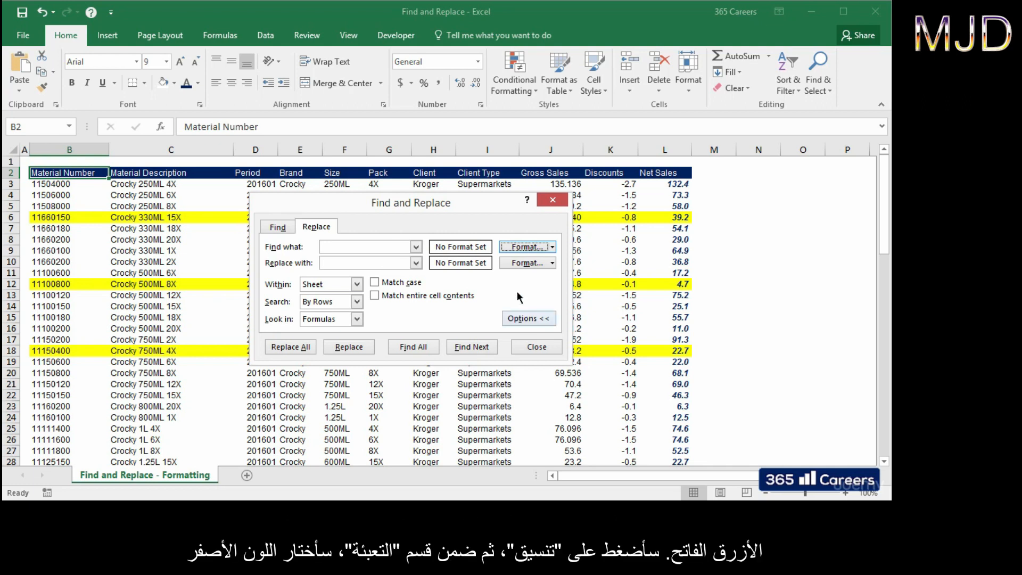
Step: Set the search format to a yellow fill and the replacement format to a light blue fill
{"action": "left_click", "coordinate": [524, 248]}
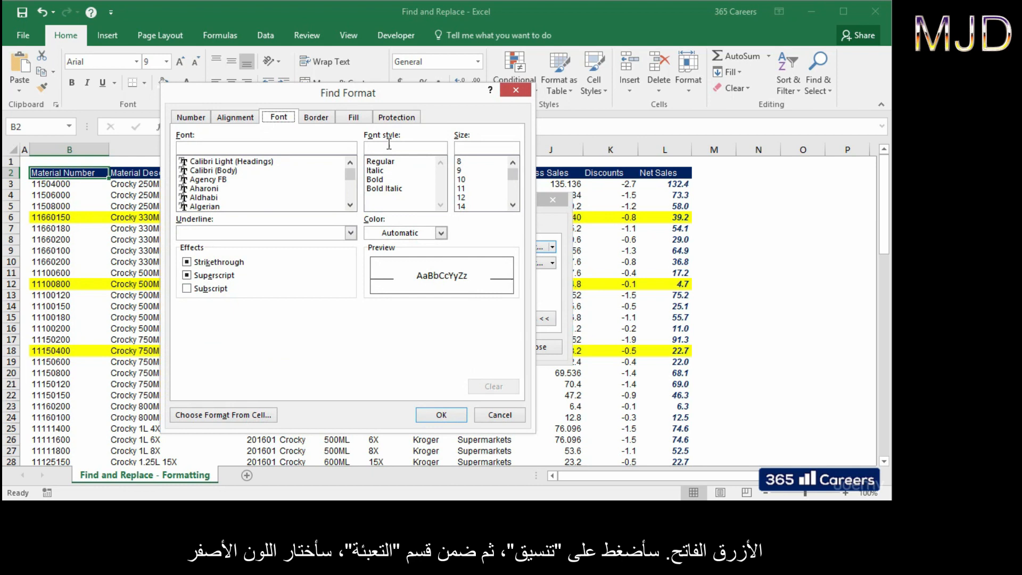
{"action": "left_click", "coordinate": [356, 120]}
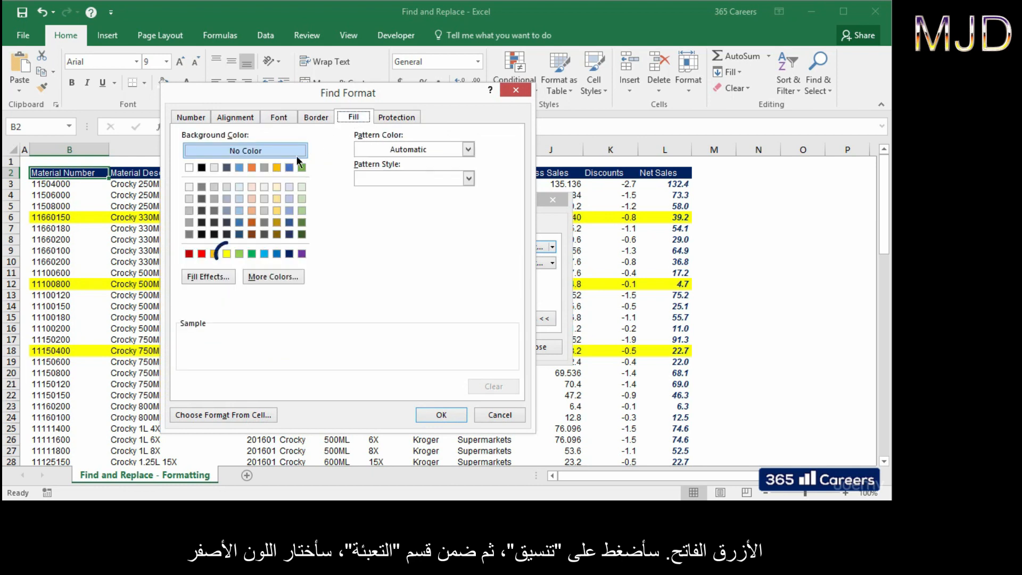
{"action": "left_click", "coordinate": [228, 252]}
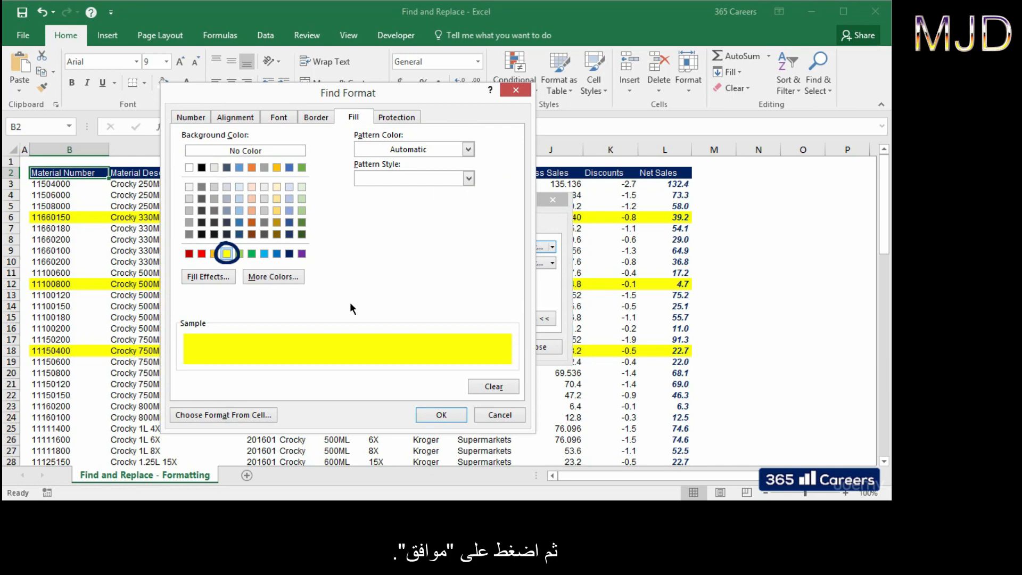
{"action": "left_click", "coordinate": [456, 417]}
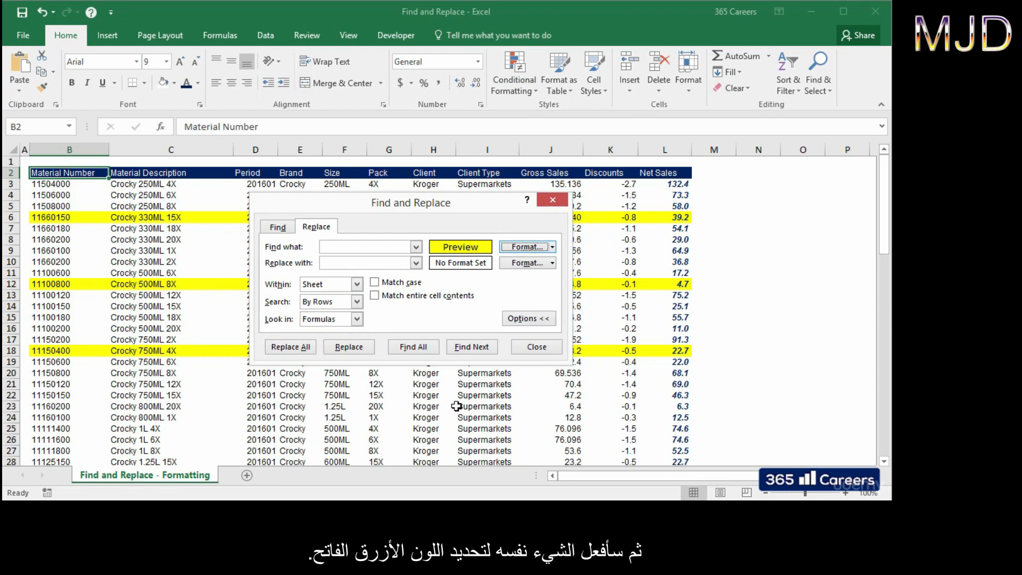
{"action": "left_click", "coordinate": [518, 263]}
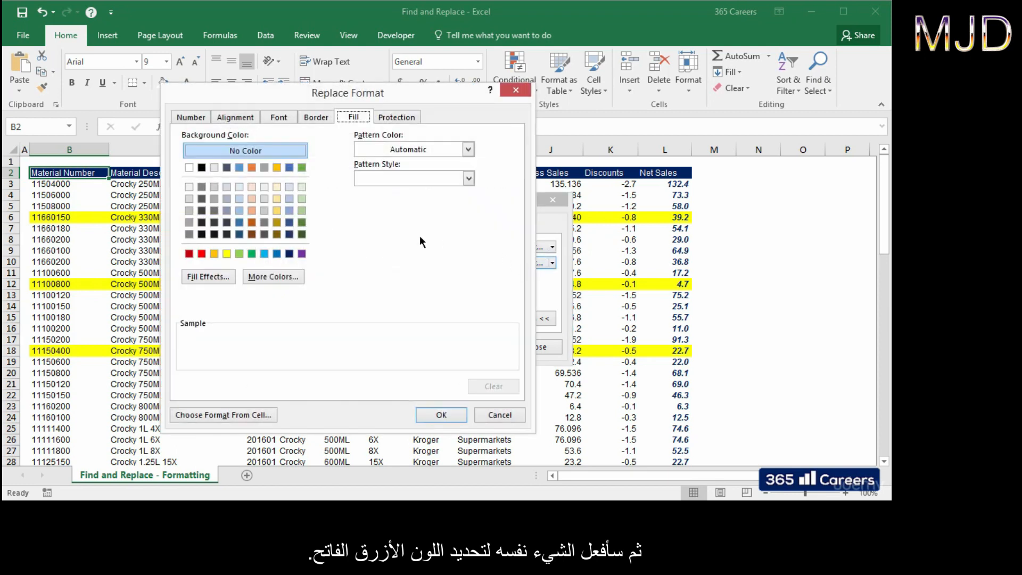
{"action": "left_click", "coordinate": [264, 254]}
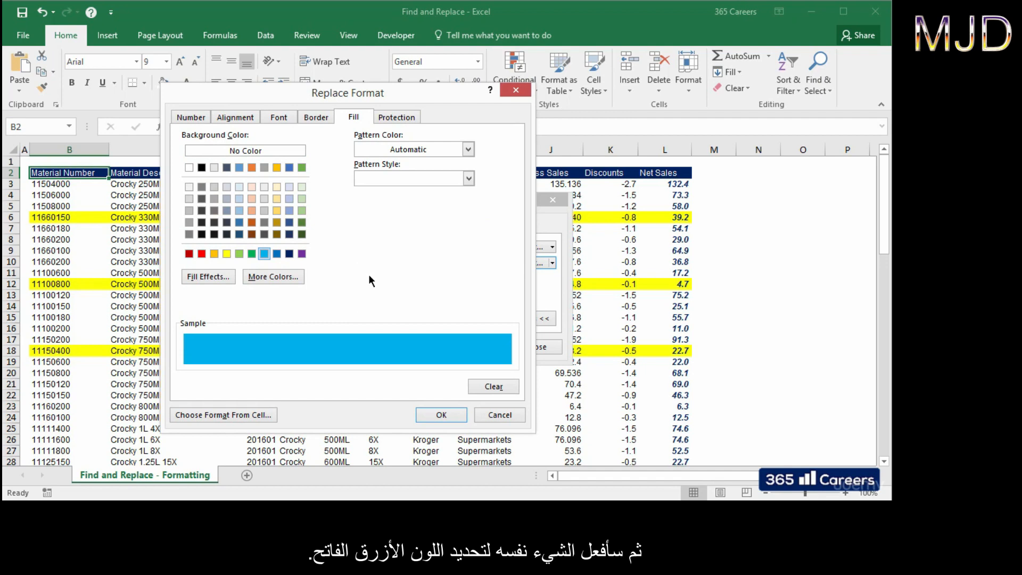
{"action": "left_click", "coordinate": [466, 413]}
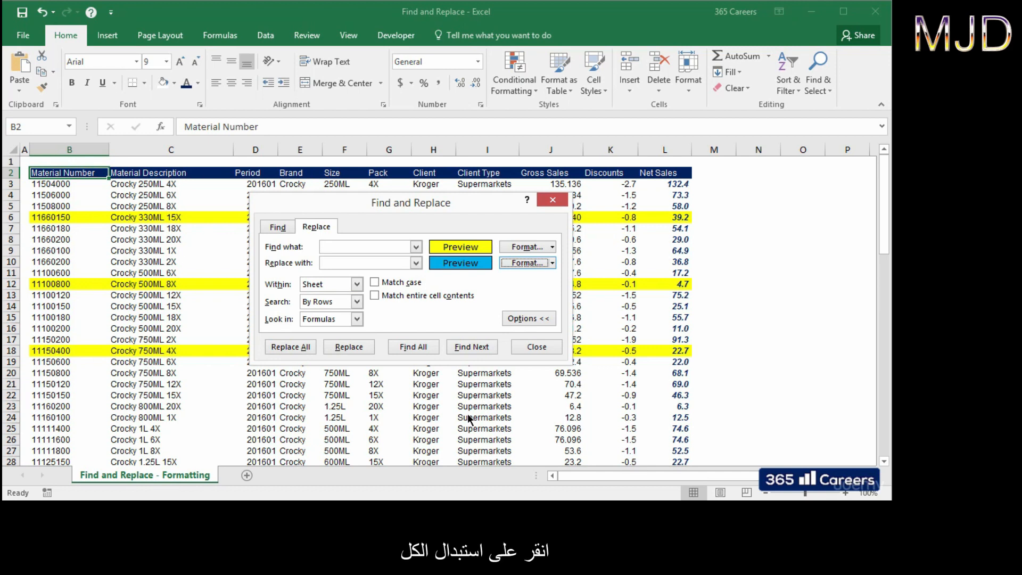
Step: Replace All yellow fills with light blue, close the dialog, and scroll the sheet to check the rows
{"action": "left_click", "coordinate": [305, 349]}
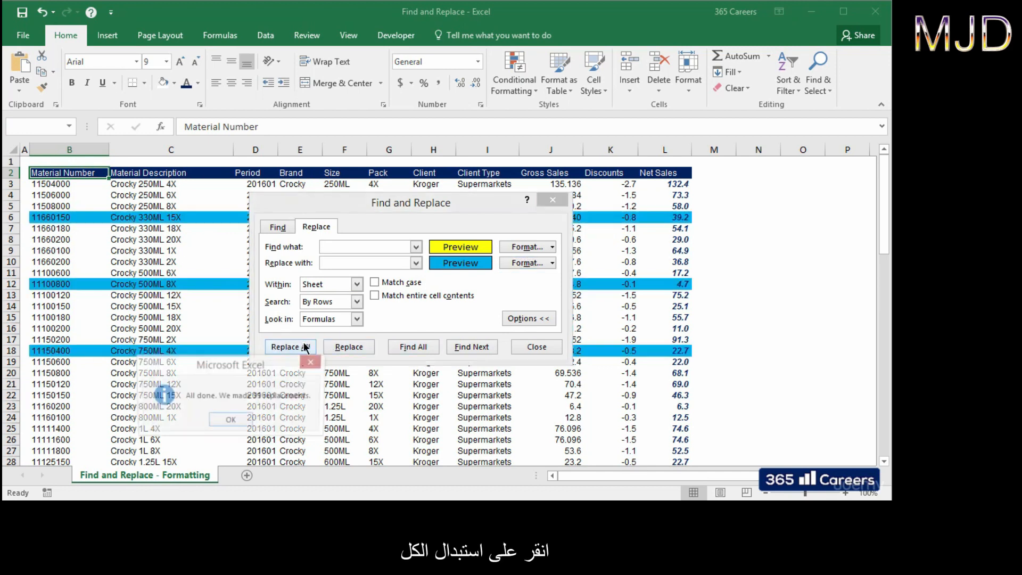
{"action": "left_click", "coordinate": [238, 421]}
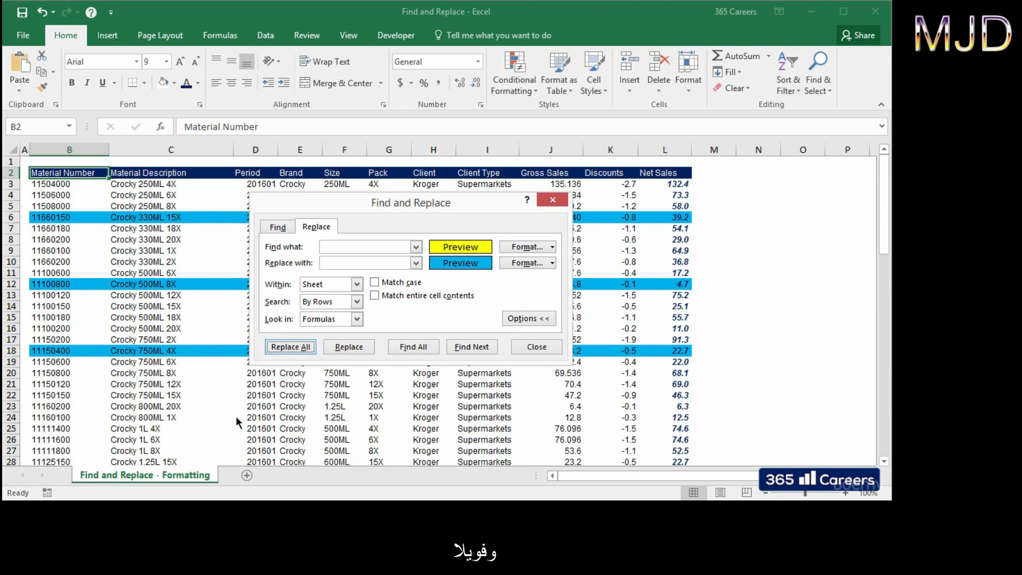
{"action": "left_click", "coordinate": [535, 347]}
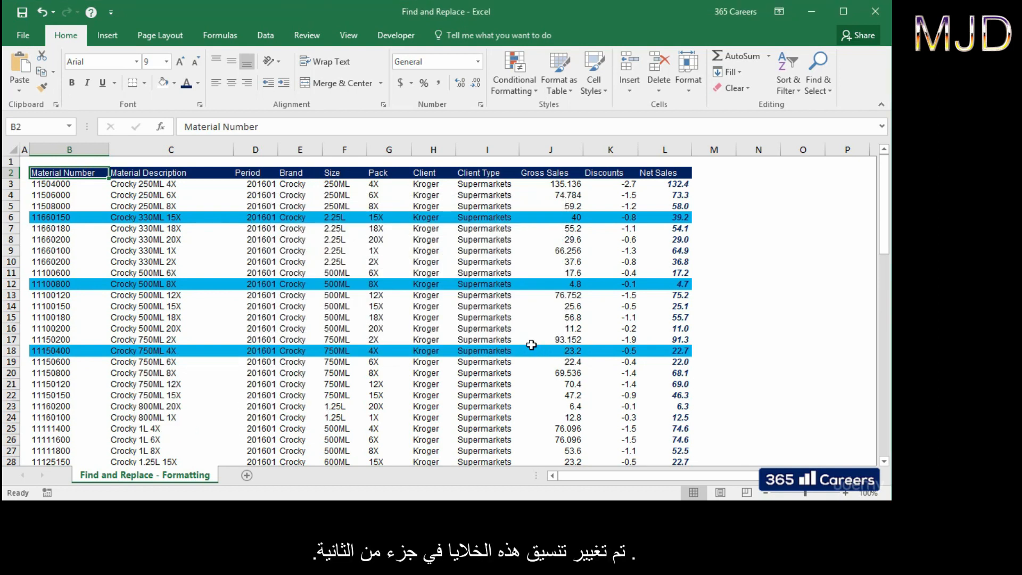
{"action": "left_click", "coordinate": [531, 344]}
{"action": "scroll", "coordinate": [531, 344], "scroll_direction": "down", "scroll_amount": 6}
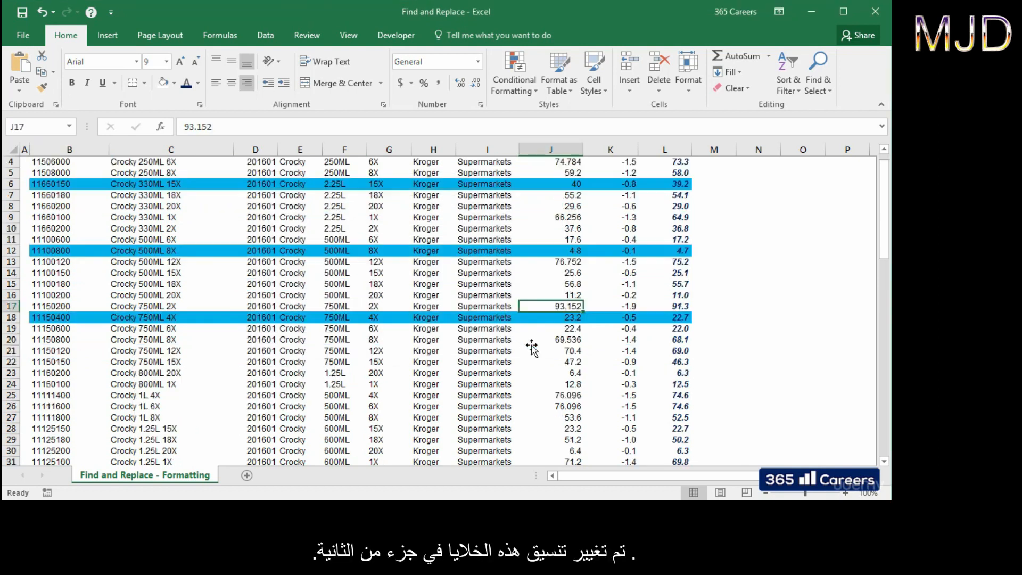
{"action": "scroll", "coordinate": [531, 345], "scroll_direction": "down", "scroll_amount": 14}
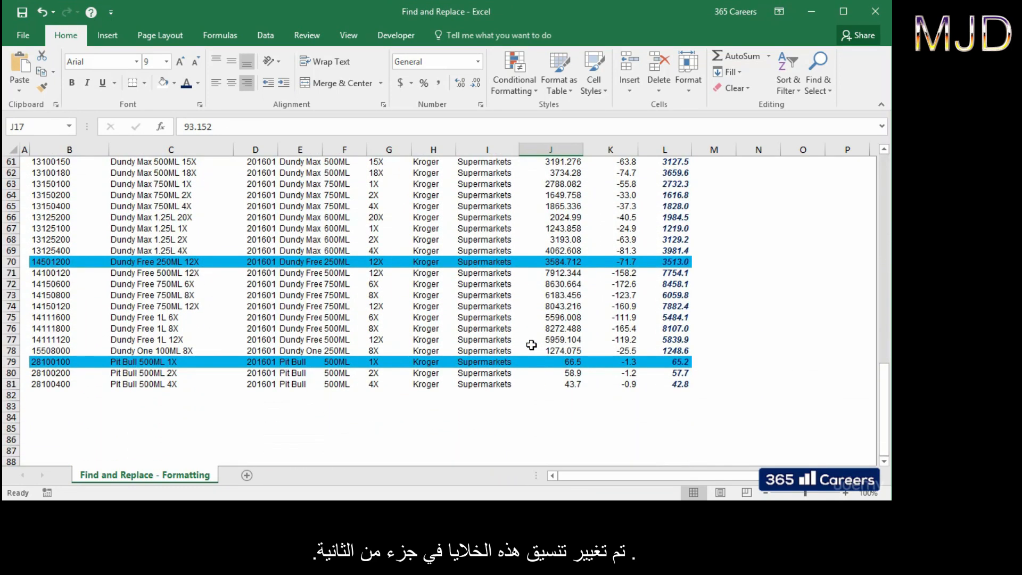
{"action": "scroll", "coordinate": [532, 345], "scroll_direction": "up", "scroll_amount": 16}
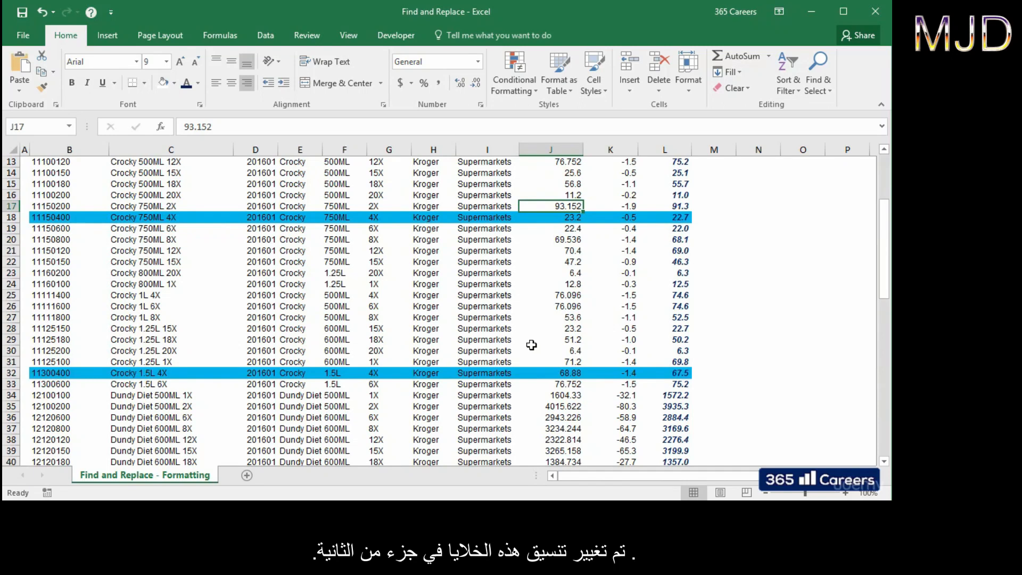
{"action": "scroll", "coordinate": [531, 345], "scroll_direction": "up", "scroll_amount": 4}
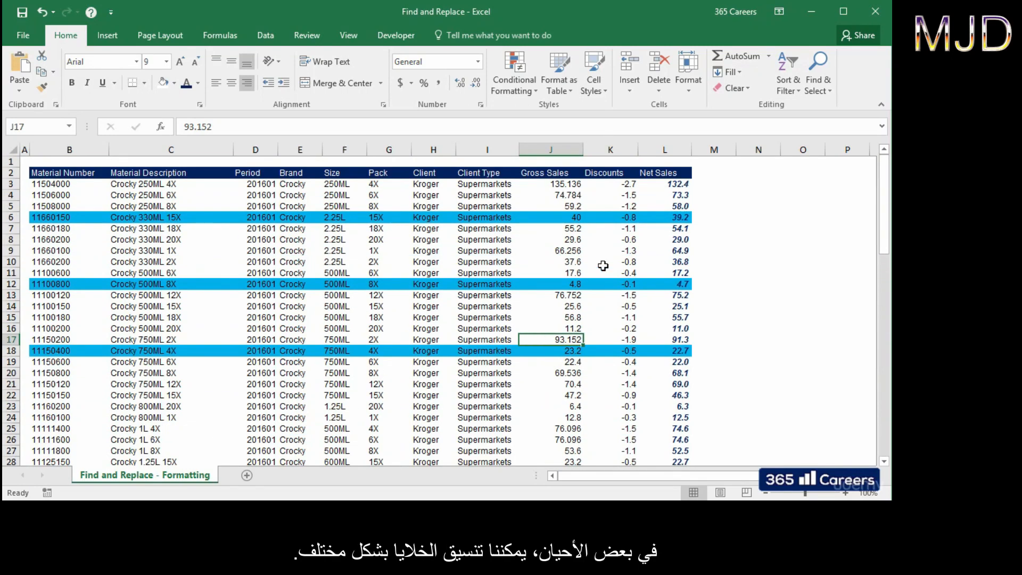
Step: In Find and Replace, take the search format from cell J17 and the replacement format from L3
{"action": "left_click", "coordinate": [816, 90]}
{"action": "left_click", "coordinate": [826, 117]}
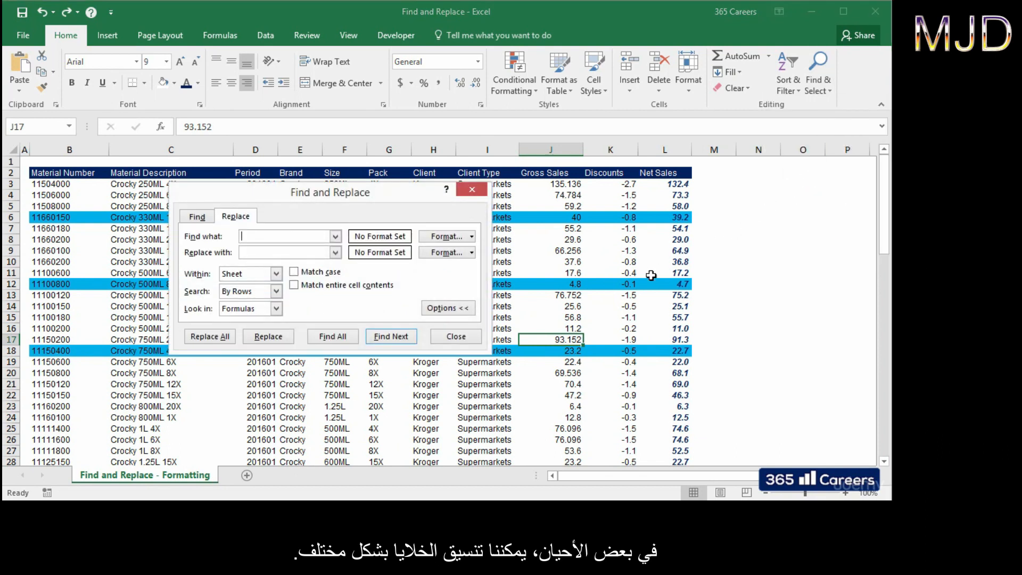
{"action": "left_click", "coordinate": [472, 239]}
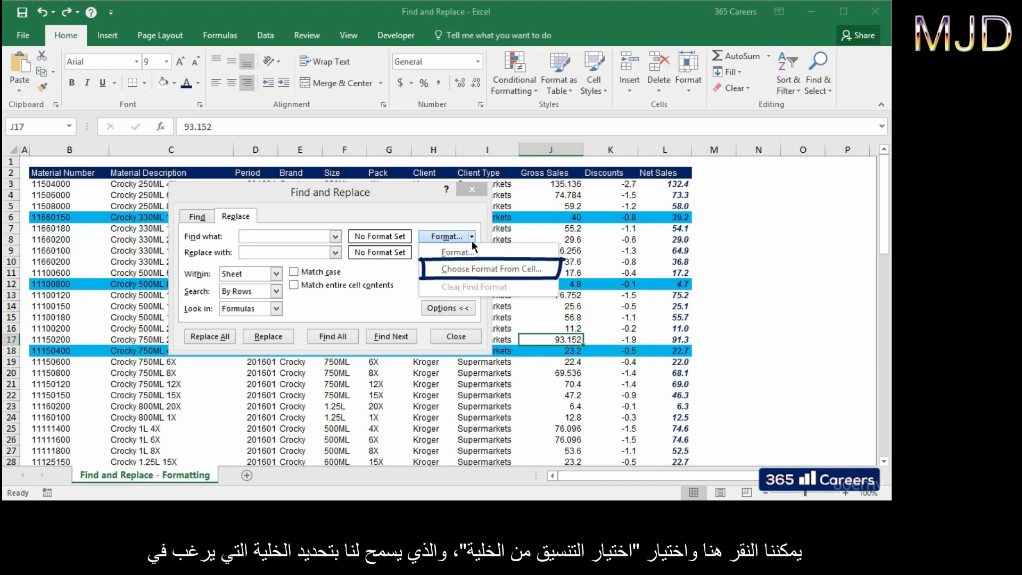
{"action": "left_click", "coordinate": [549, 272]}
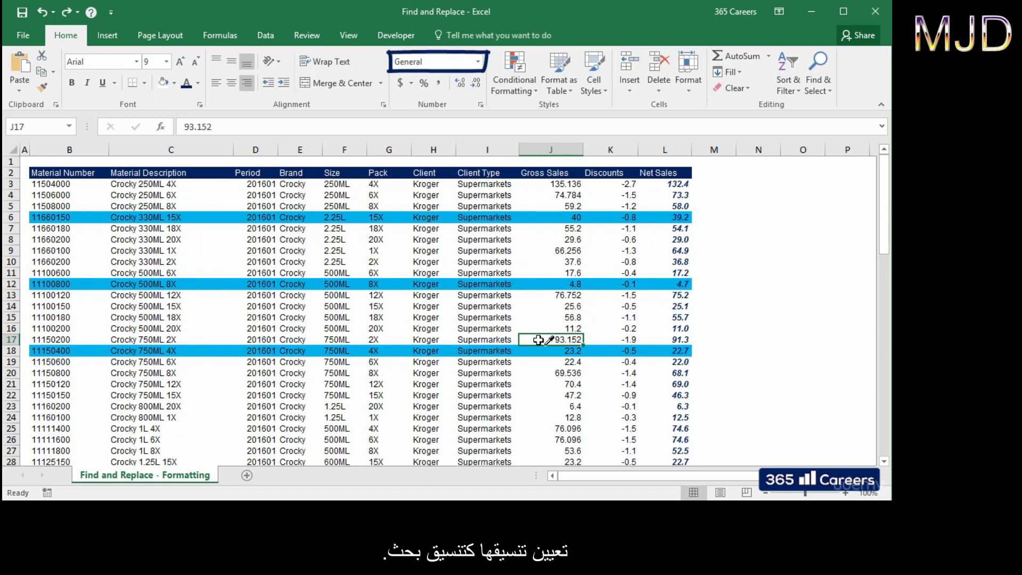
{"action": "left_click", "coordinate": [539, 340]}
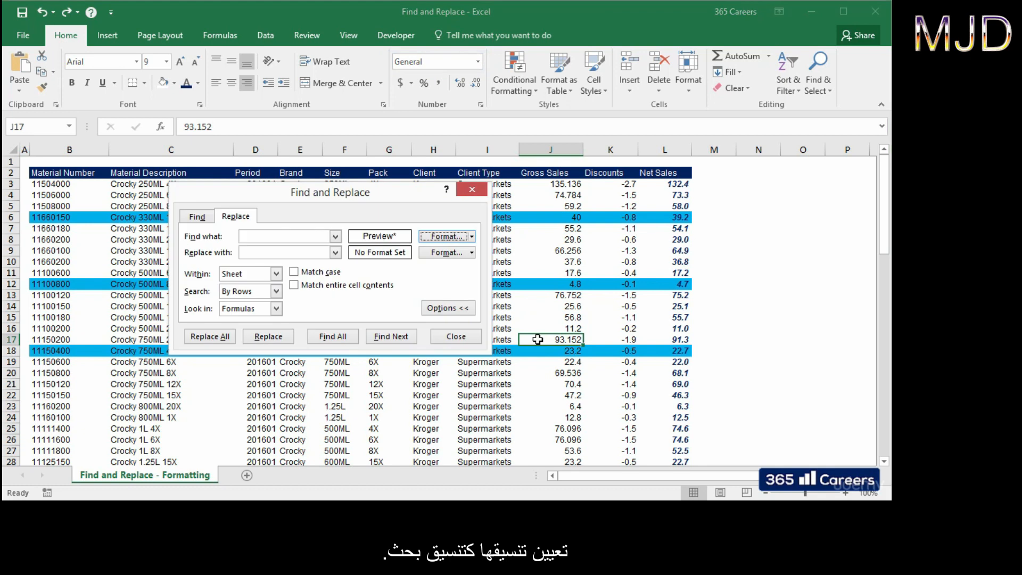
{"action": "left_click", "coordinate": [471, 252]}
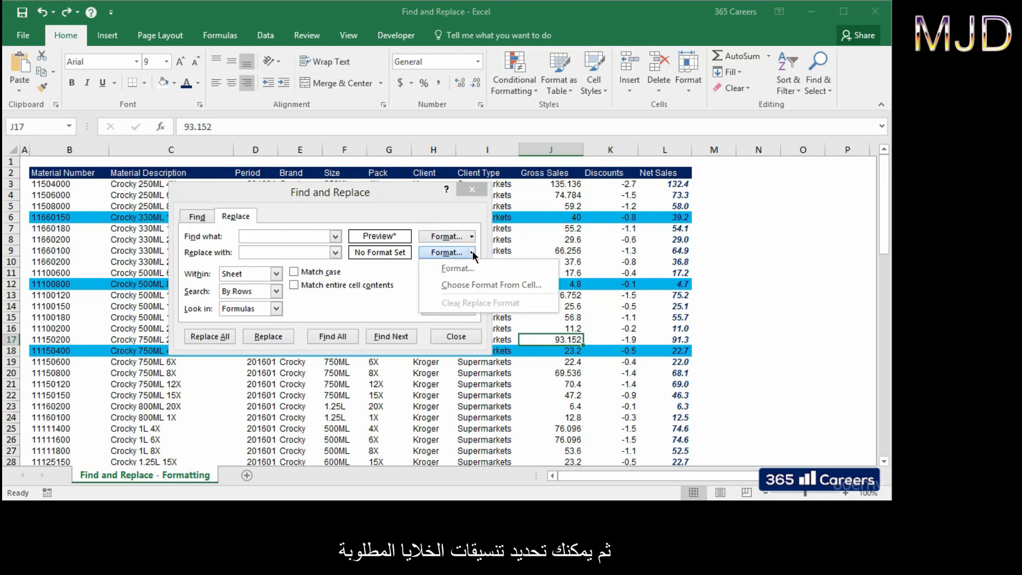
{"action": "left_click", "coordinate": [543, 285]}
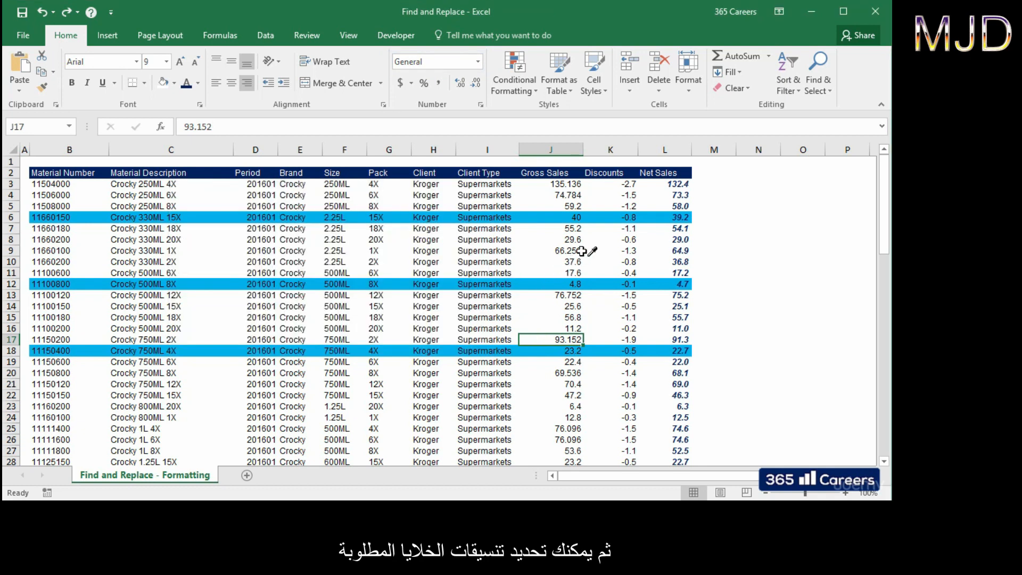
{"action": "left_click", "coordinate": [662, 183]}
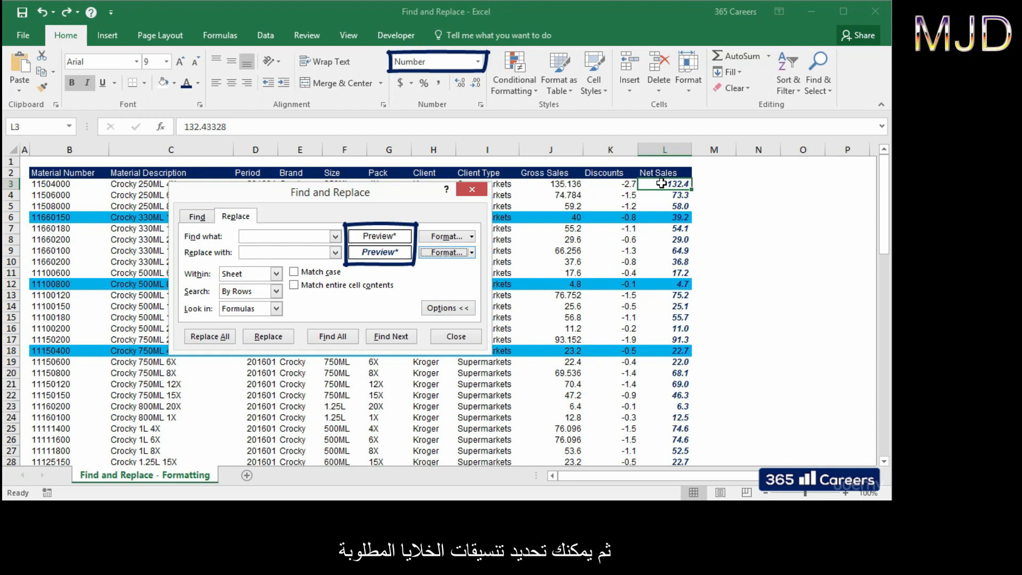
Step: Replace All 70 cells formatted like J17 with L3's bold-italic format, then scroll to review
{"action": "left_click", "coordinate": [229, 339]}
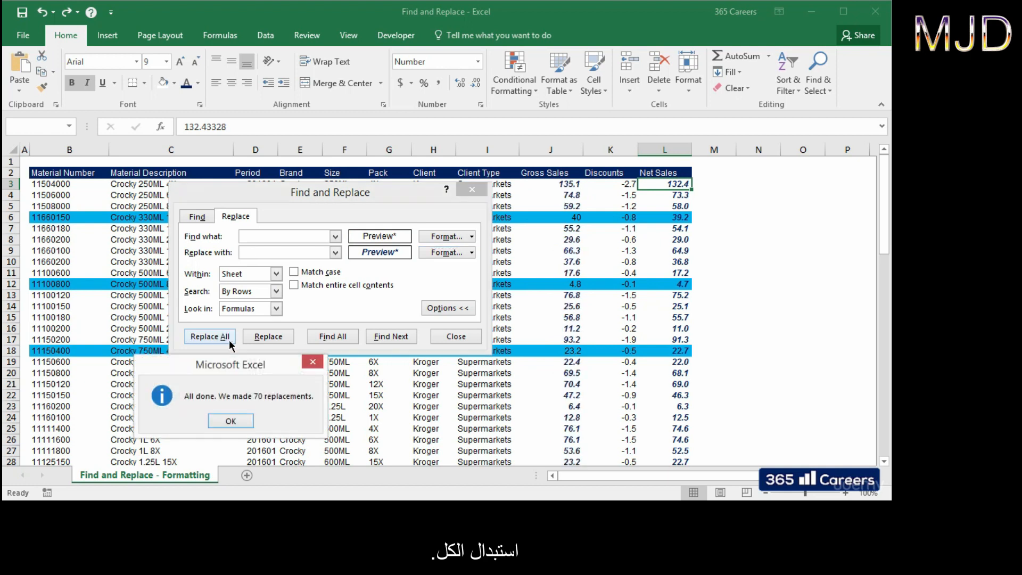
{"action": "left_click", "coordinate": [238, 423]}
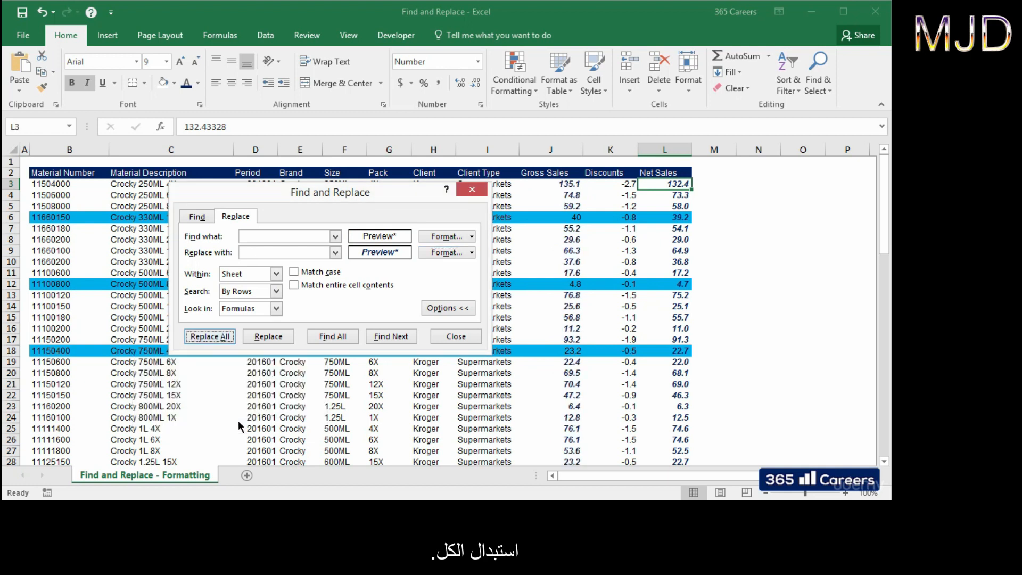
{"action": "left_click", "coordinate": [468, 338]}
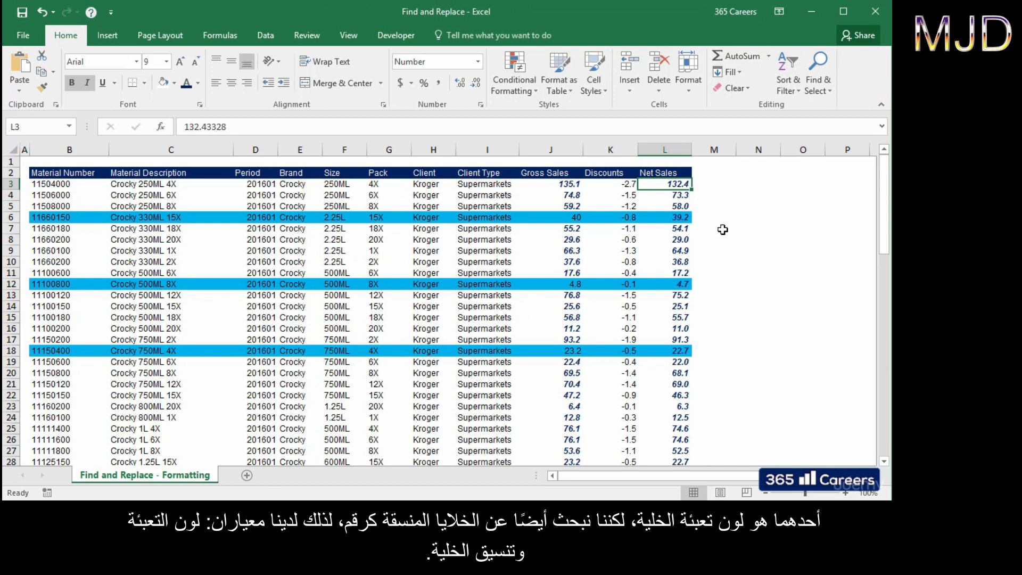
{"action": "scroll", "coordinate": [723, 229], "scroll_direction": "down", "scroll_amount": 9}
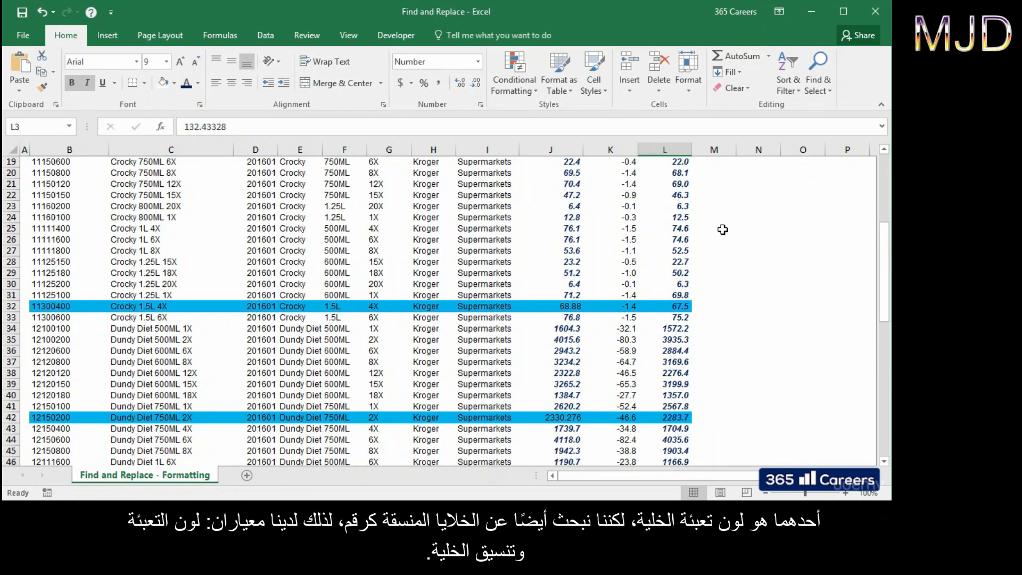
{"action": "scroll", "coordinate": [723, 230], "scroll_direction": "down", "scroll_amount": 5}
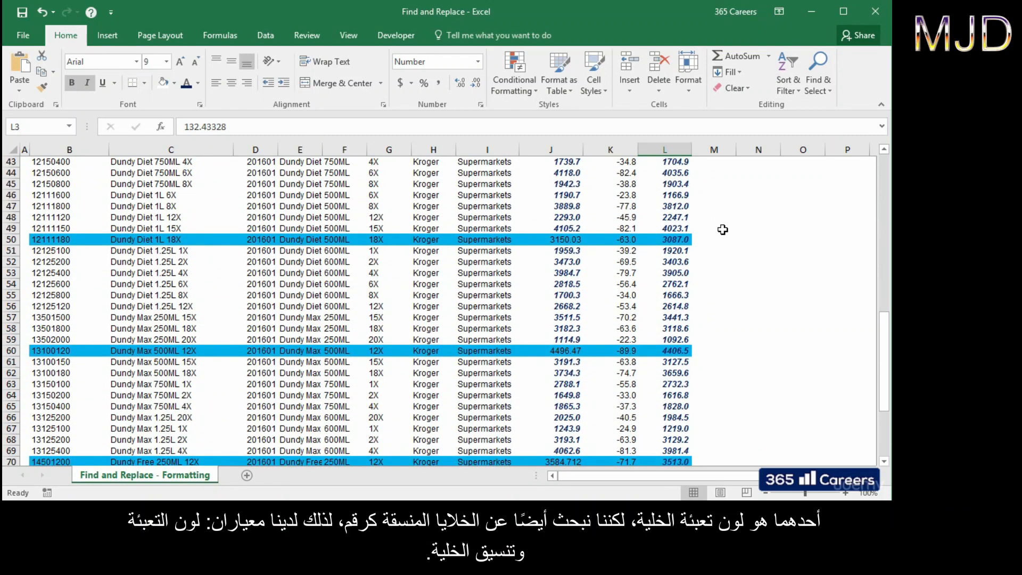
{"action": "scroll", "coordinate": [723, 230], "scroll_direction": "down", "scroll_amount": 6}
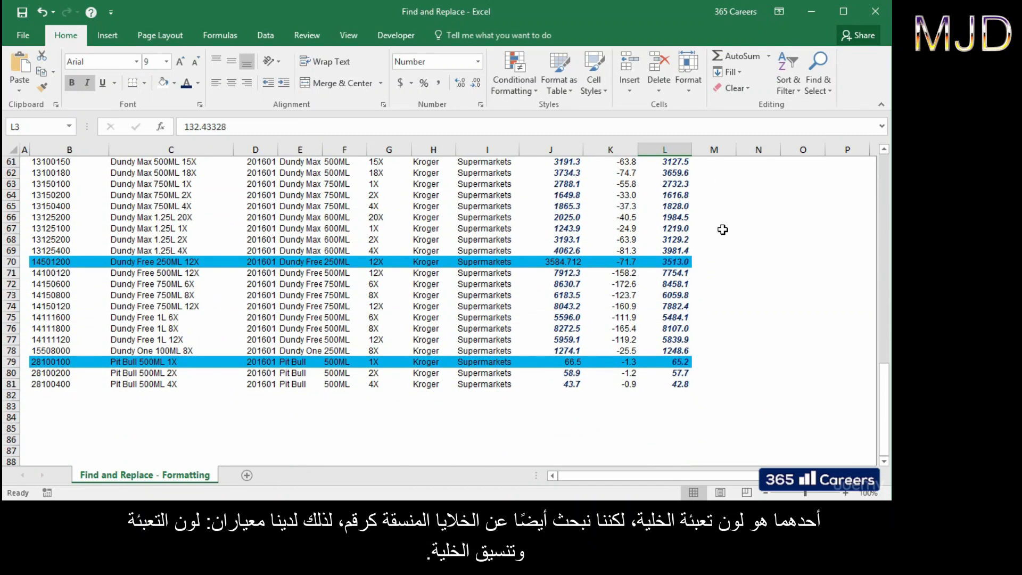
{"action": "scroll", "coordinate": [722, 229], "scroll_direction": "up", "scroll_amount": 16}
{"action": "scroll", "coordinate": [723, 230], "scroll_direction": "up", "scroll_amount": 4}
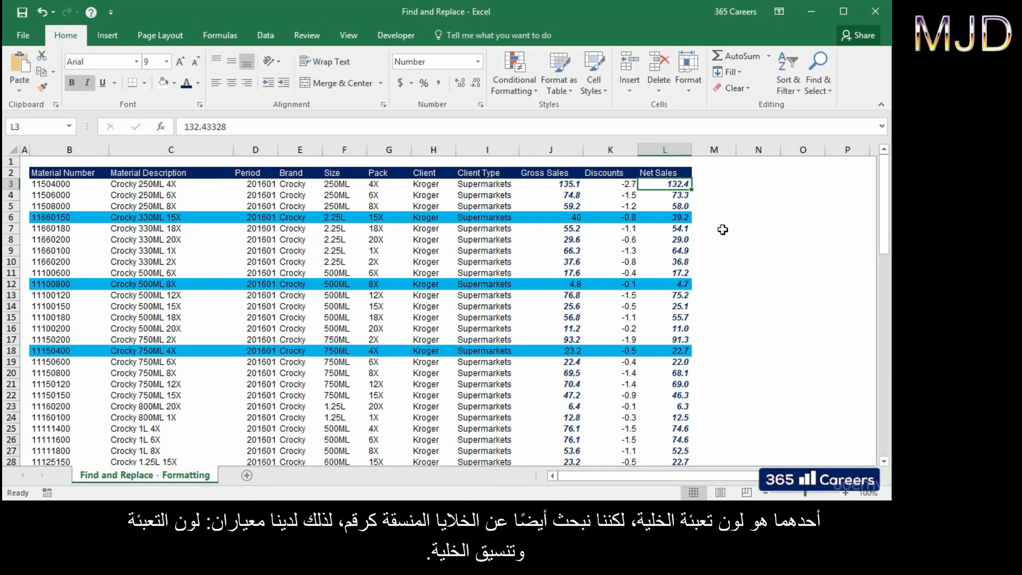
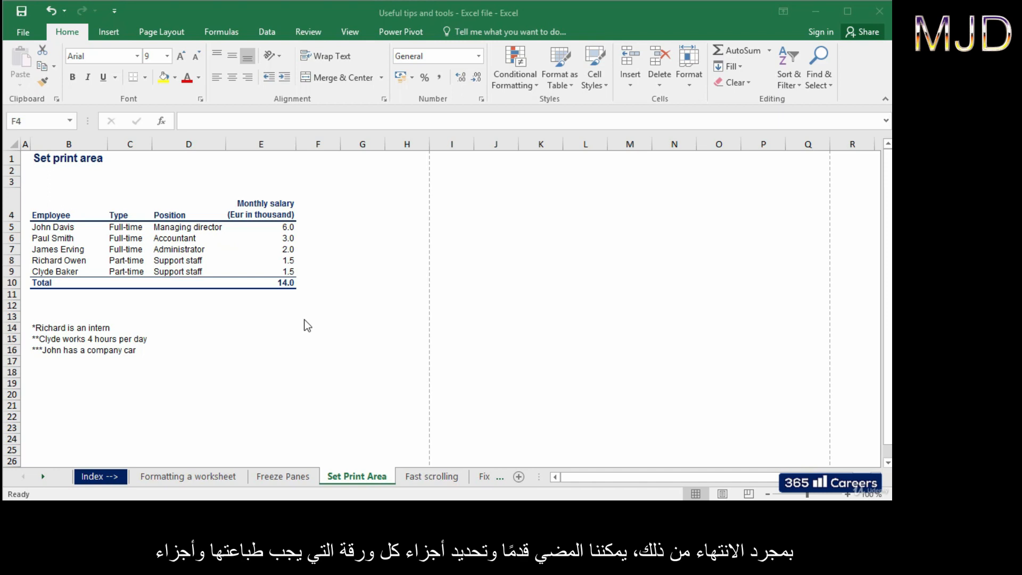
Step: Select B1:E16 and make it the print area from Page Layout, then deselect to see the boundary
{"action": "left_click", "coordinate": [76, 161]}
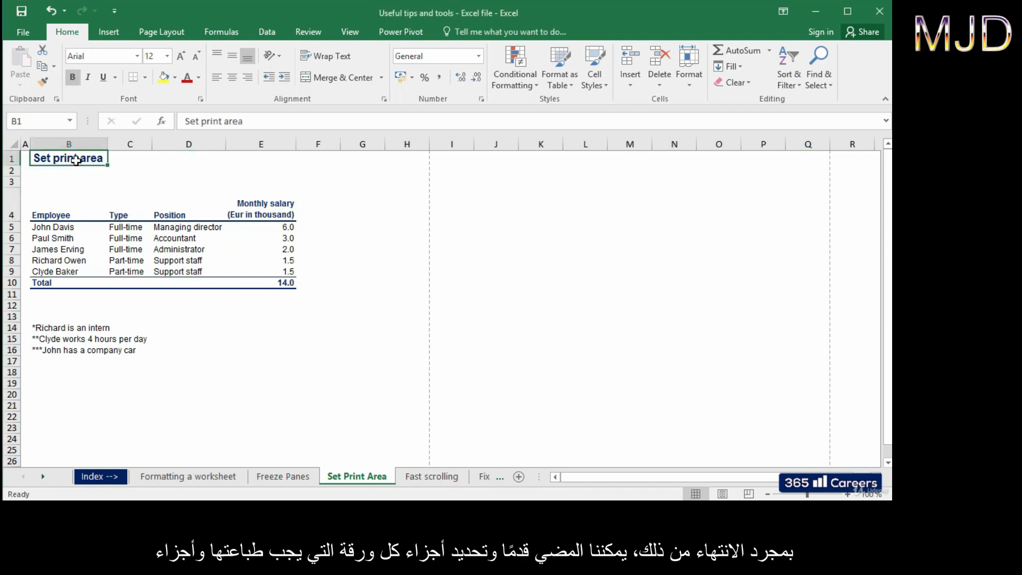
{"action": "left_click_drag", "start_coordinate": [74, 158], "coordinate": [239, 350]}
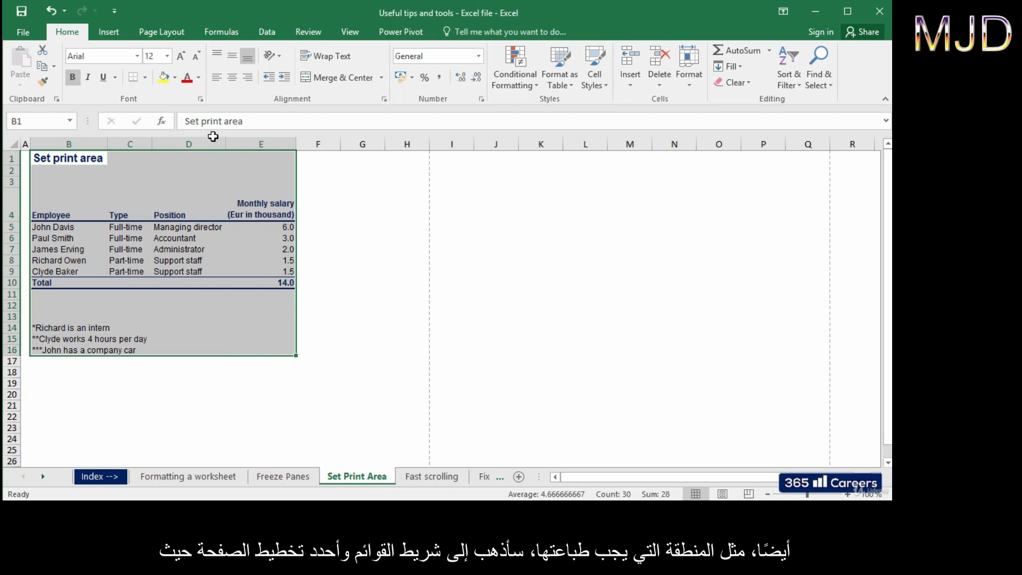
{"action": "left_click", "coordinate": [173, 35]}
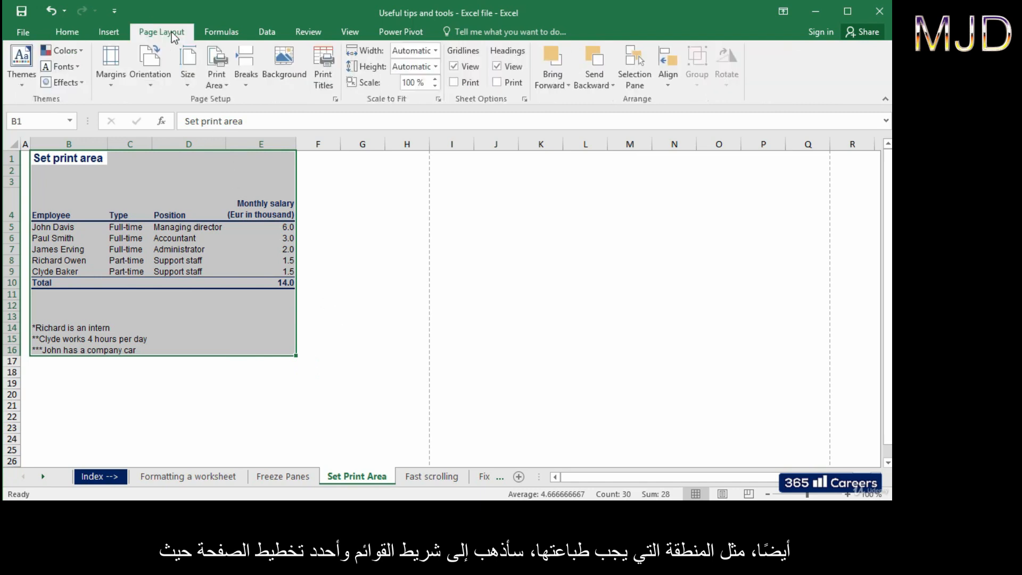
{"action": "left_click", "coordinate": [224, 83]}
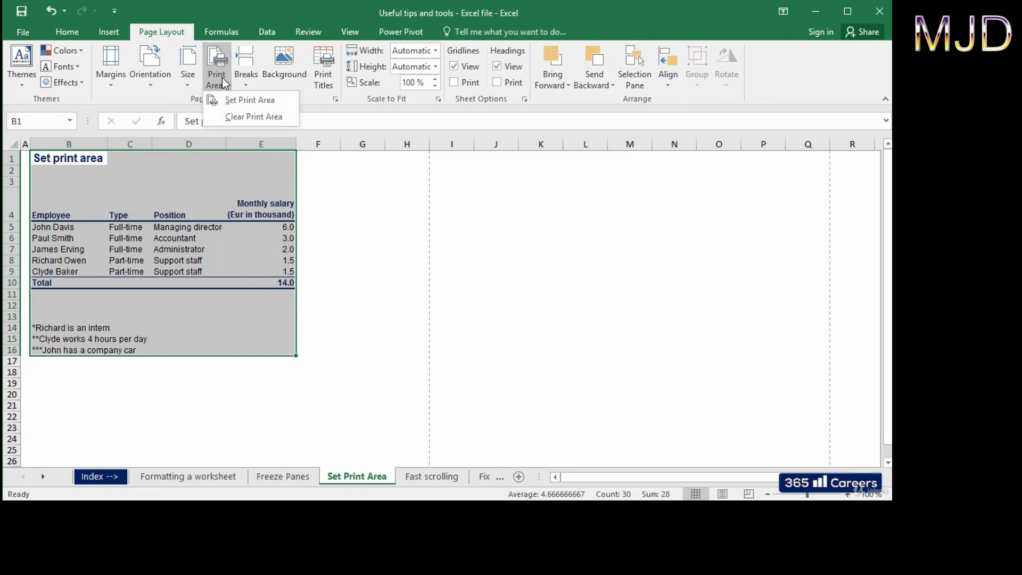
{"action": "left_click", "coordinate": [238, 101]}
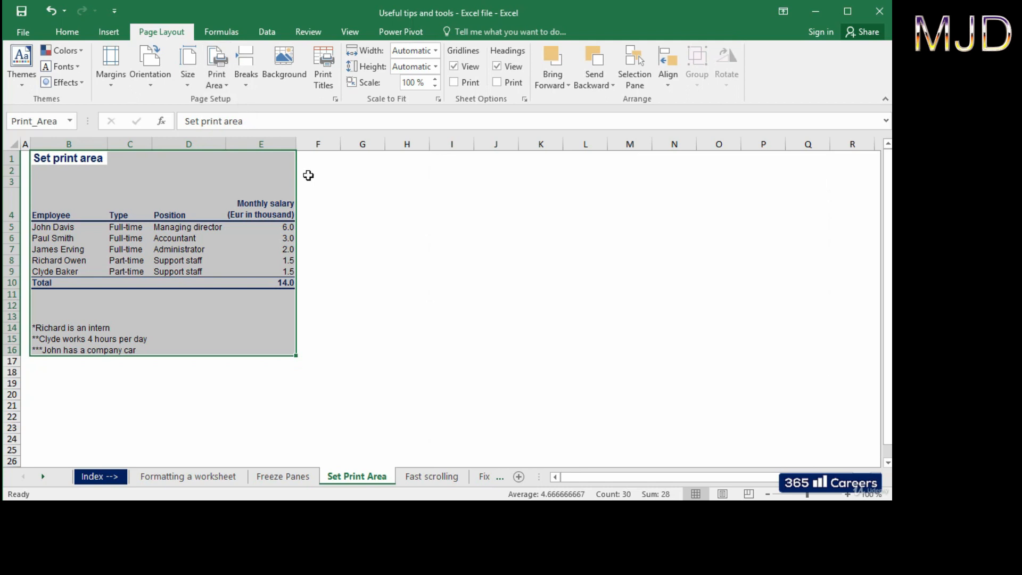
{"action": "left_click", "coordinate": [322, 197]}
{"action": "left_click", "coordinate": [371, 227]}
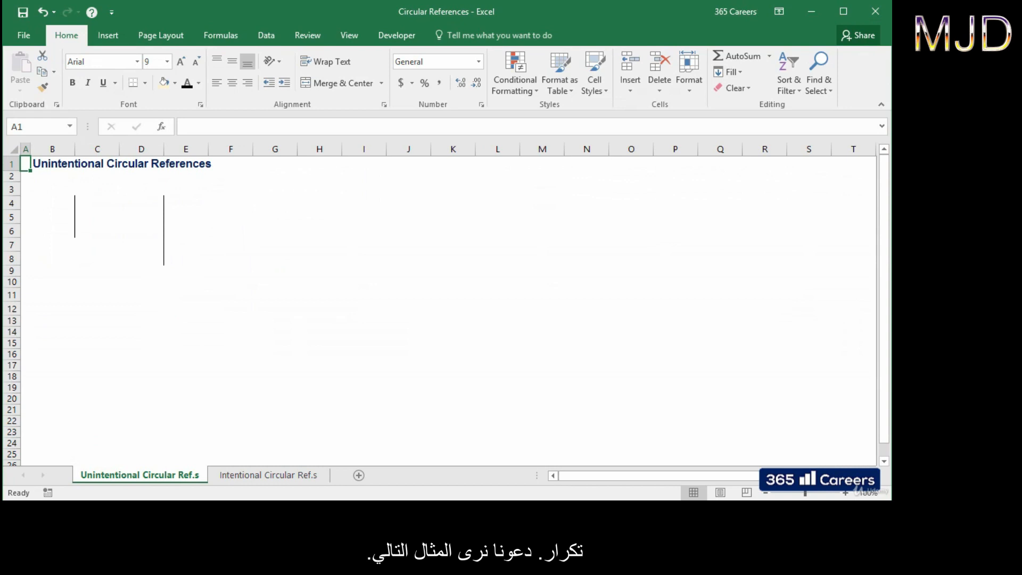
Step: Enter 1 in B4, 3 in B5, and =B4+B5 in B6, giving 4
{"action": "key", "text": "Down"}
{"action": "key", "text": "Down"}
{"action": "key", "text": "Down"}
{"action": "key", "text": "Right"}
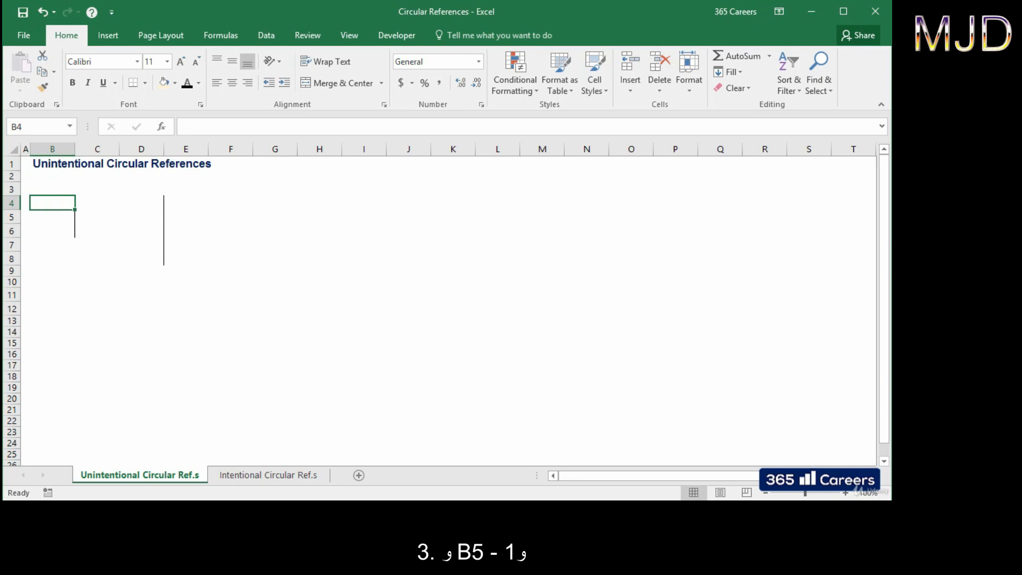
{"action": "type", "text": "1"}
{"action": "key", "text": "Return"}
{"action": "type", "text": "3"}
{"action": "key", "text": "Return"}
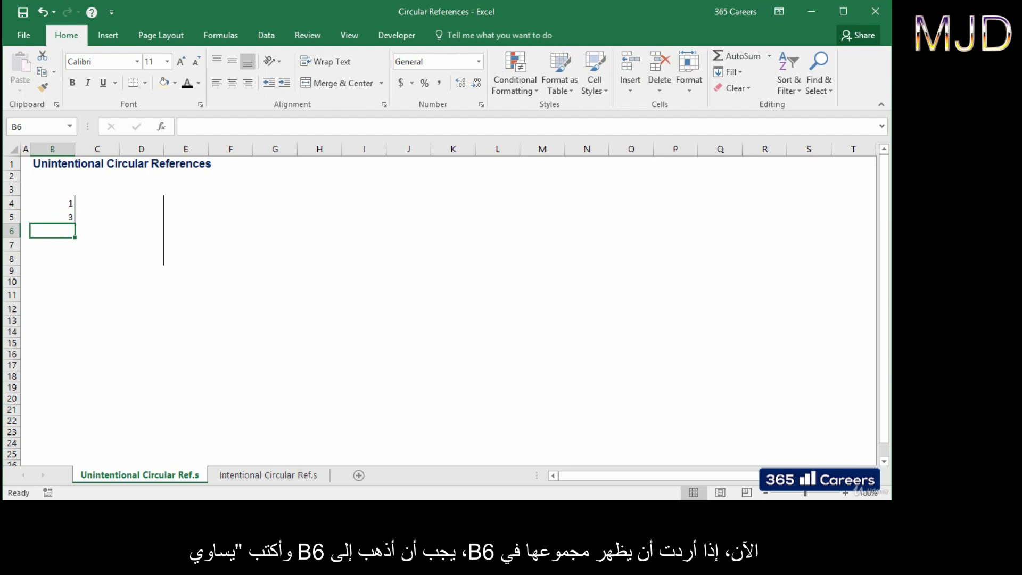
{"action": "type", "text": "="}
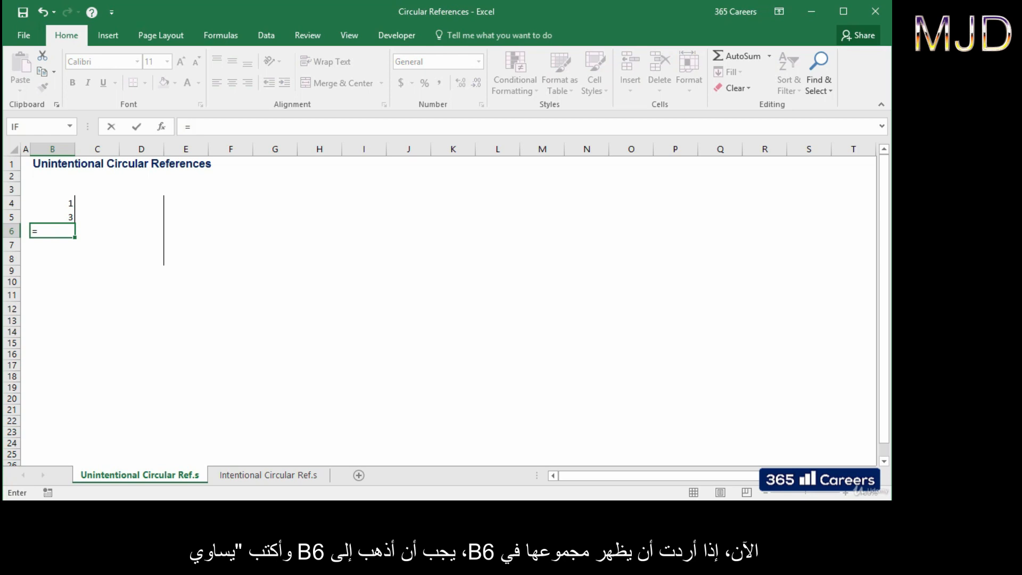
{"action": "key", "text": "Up"}
{"action": "key", "text": "Up"}
{"action": "type", "text": "+"}
{"action": "key", "text": "Up"}
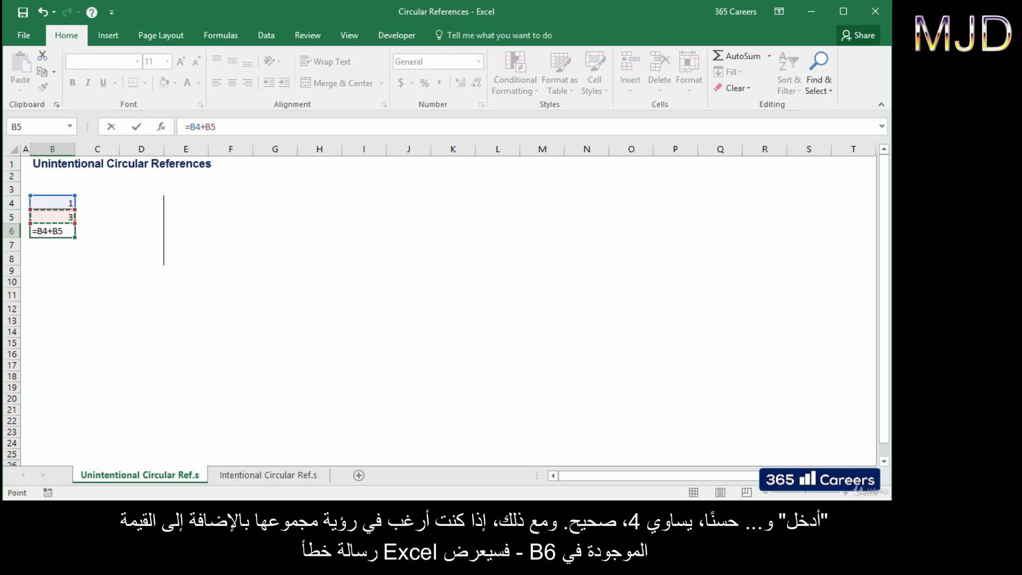
{"action": "key", "text": "Return"}
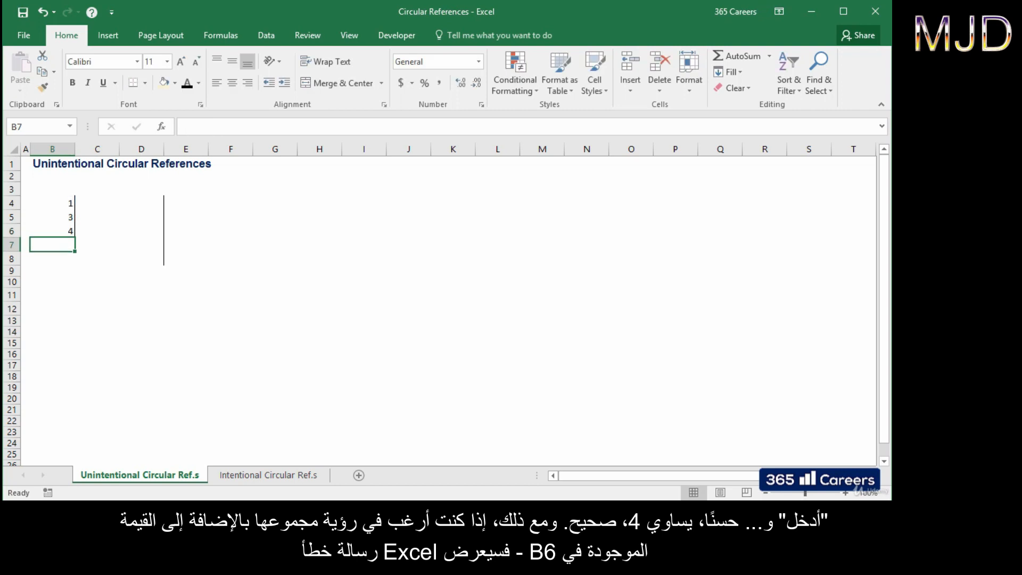
Step: Edit B6 to =B4+B5+B6 so it references itself
{"action": "key", "text": "Up"}
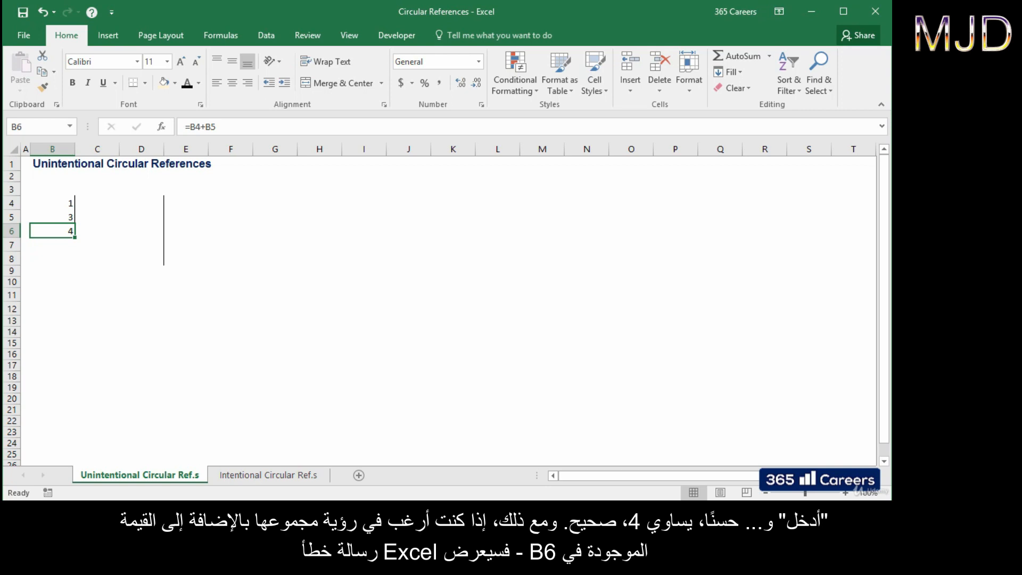
{"action": "key", "text": "F2"}
{"action": "type", "text": "+"}
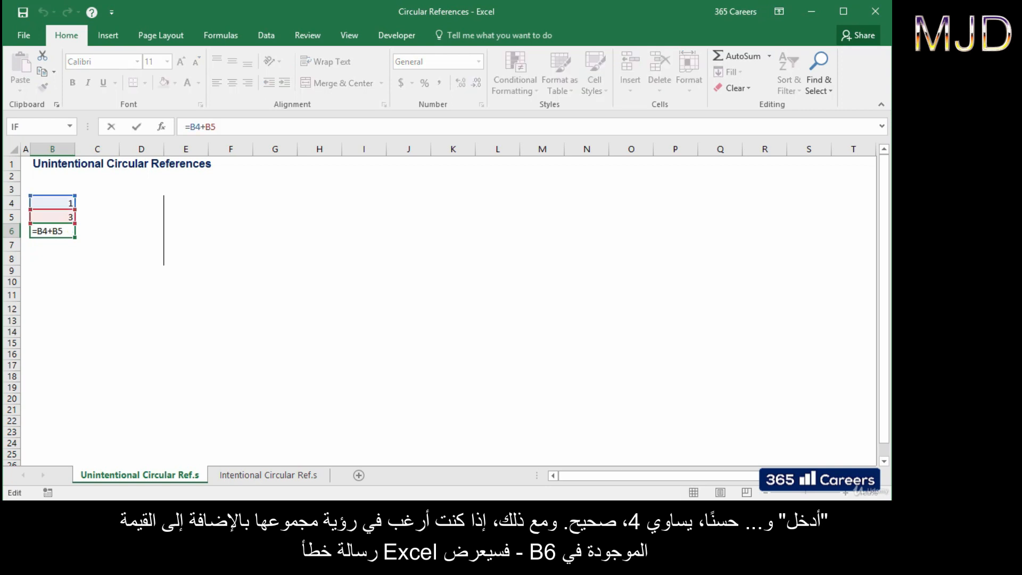
{"action": "type", "text": "B6"}
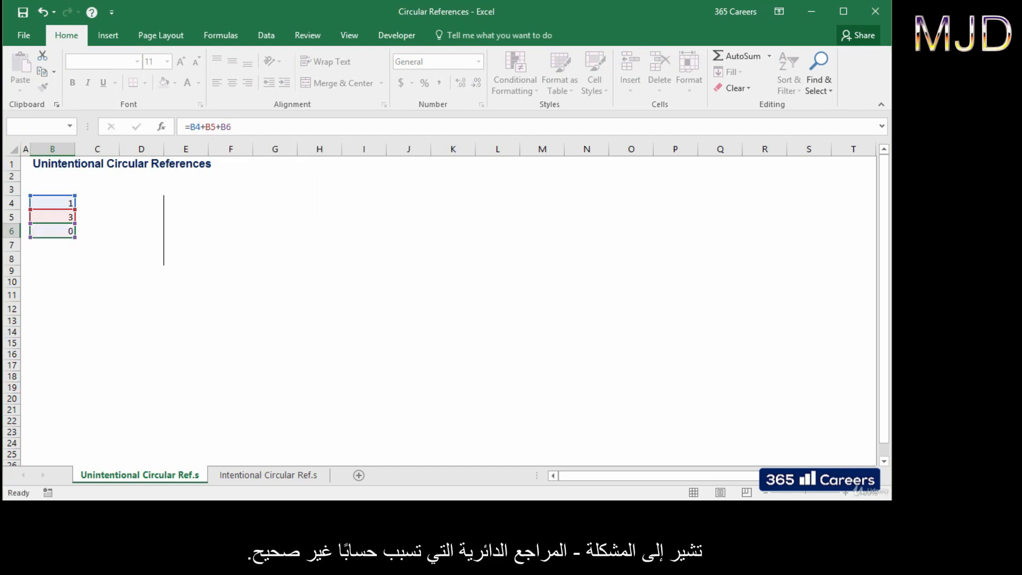
{"action": "key", "text": "Return"}
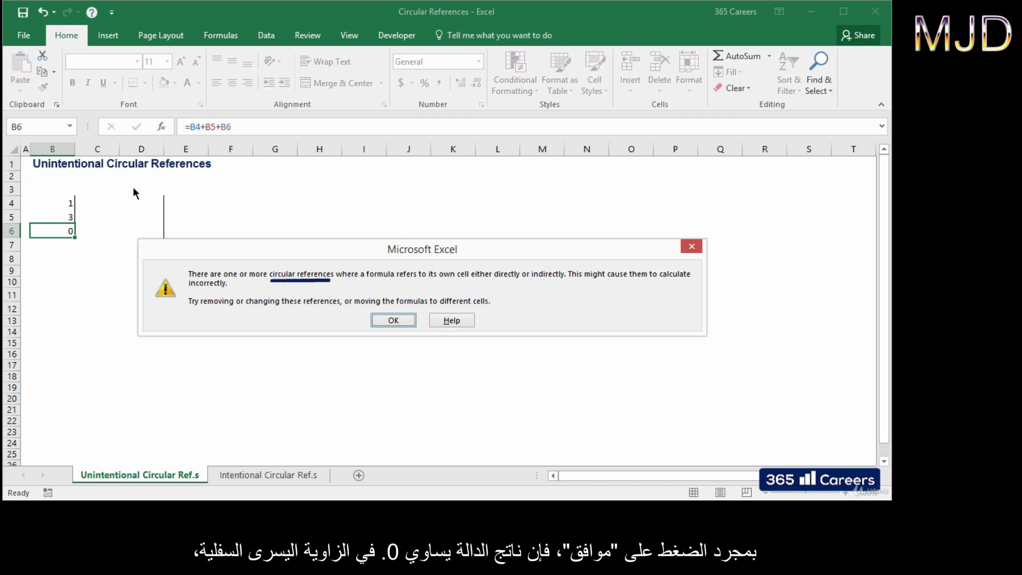
Step: Close the circular-reference warning with OK and return to B6, now showing 0
{"action": "left_click", "coordinate": [401, 319]}
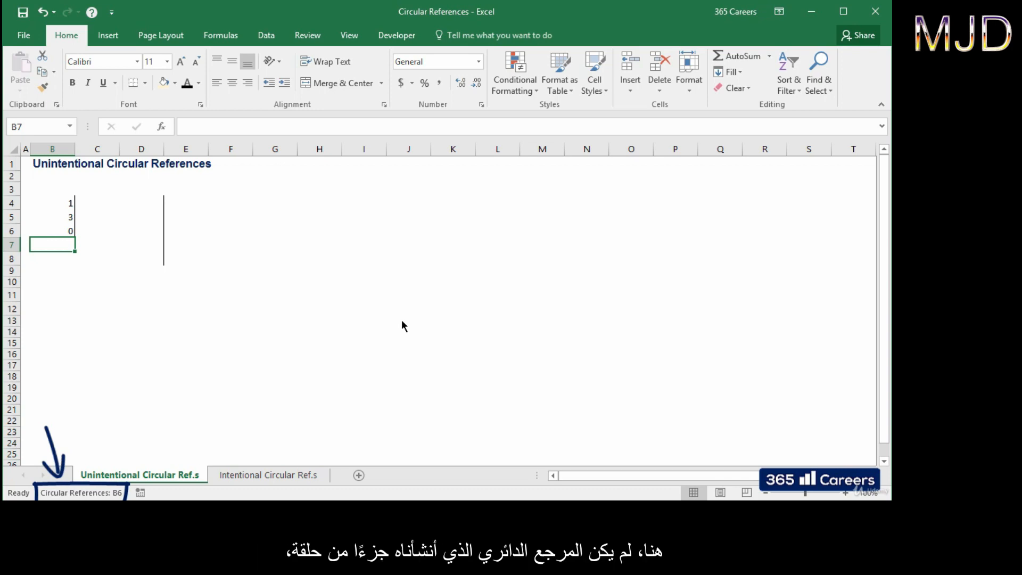
{"action": "key", "text": "Up"}
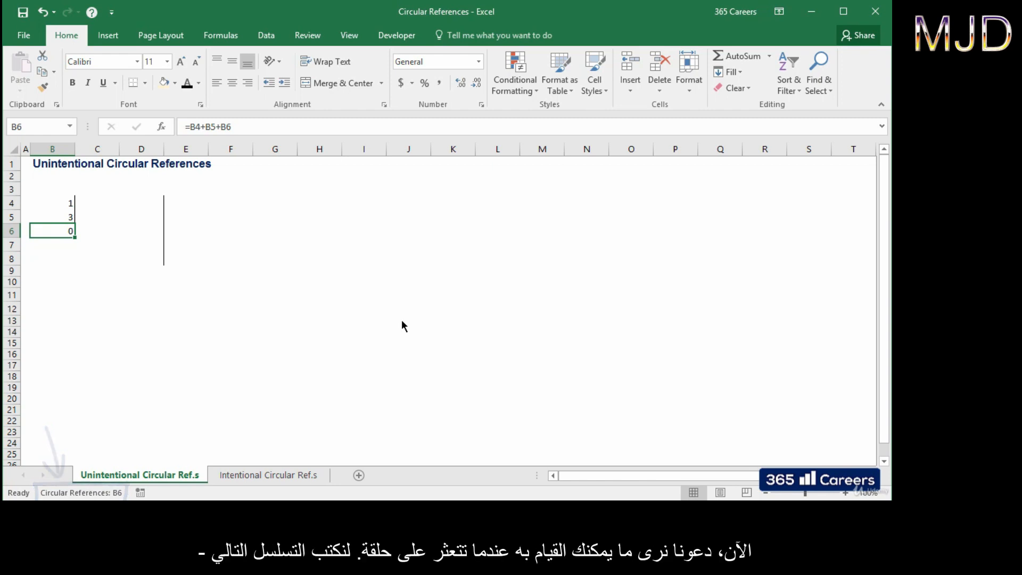
Step: Start a chain in column D: =D4*10 in D5 and =D5*10 in D6
{"action": "key", "text": "Up"}
{"action": "key", "text": "Up"}
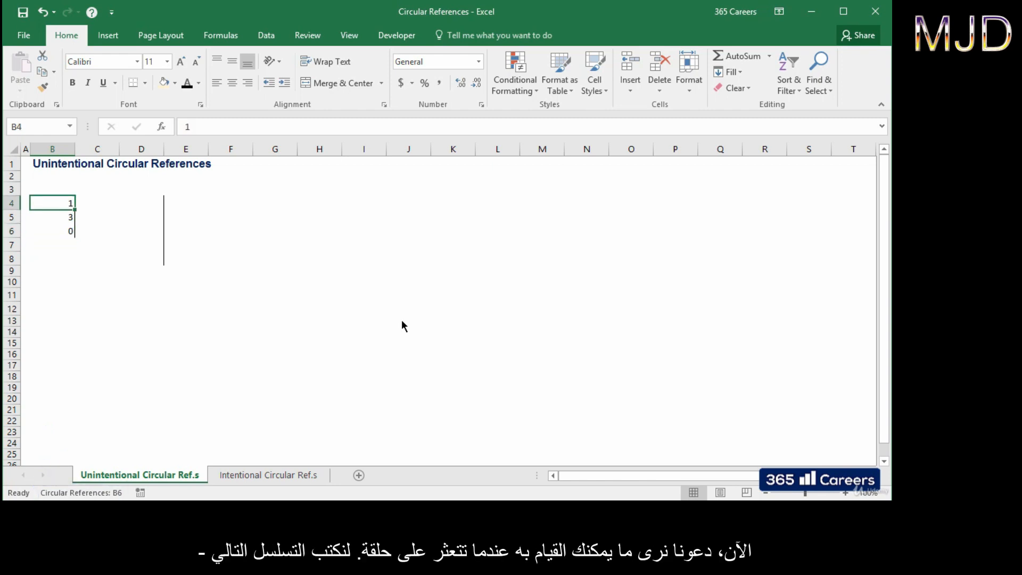
{"action": "left_click", "coordinate": [154, 201]}
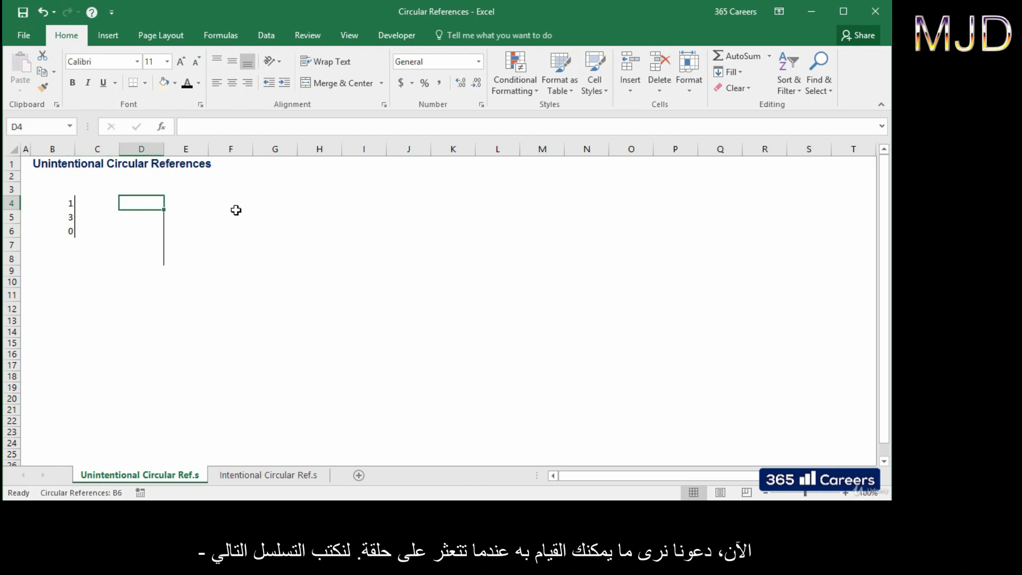
{"action": "key", "text": "Down"}
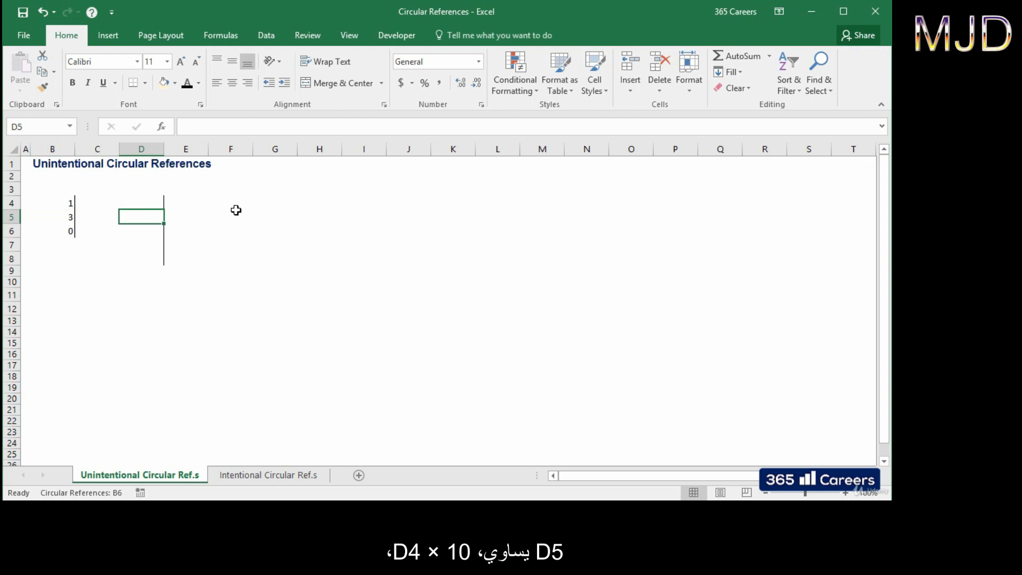
{"action": "type", "text": "="}
{"action": "key", "text": "Up"}
{"action": "type", "text": "*10"}
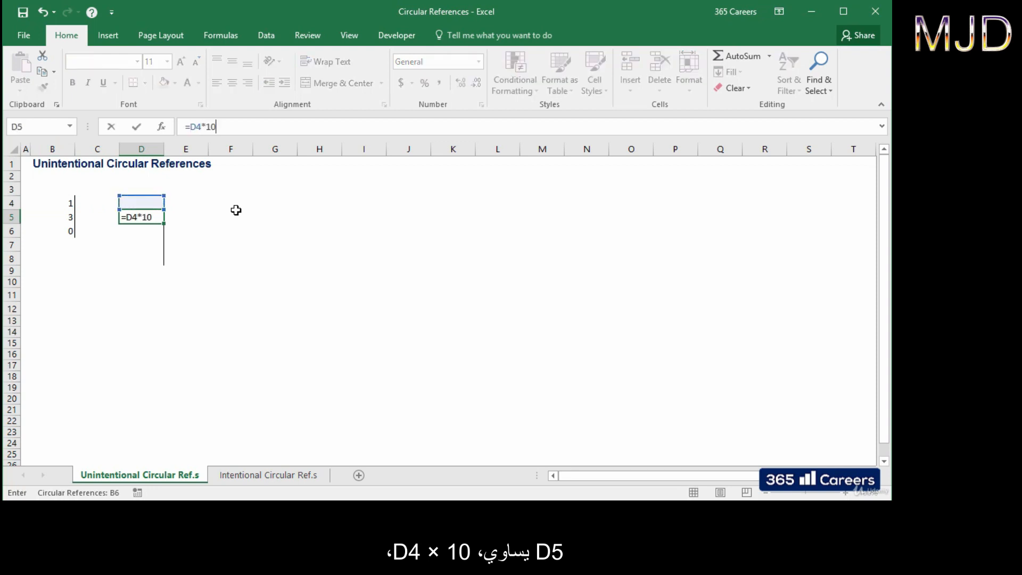
{"action": "key", "text": "Return"}
{"action": "type", "text": "="}
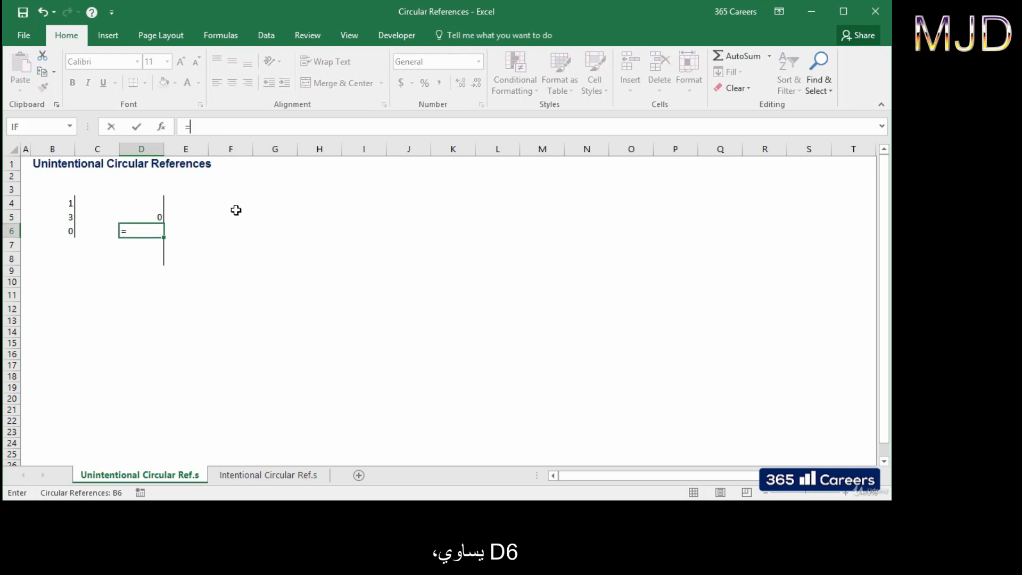
{"action": "key", "text": "Up"}
{"action": "type", "text": "*10"}
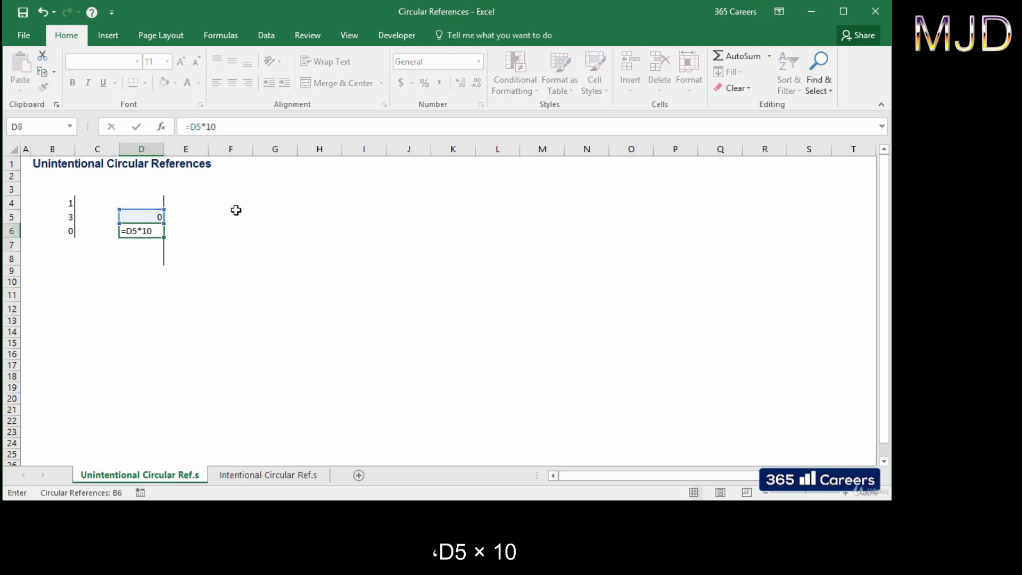
{"action": "key", "text": "Return"}
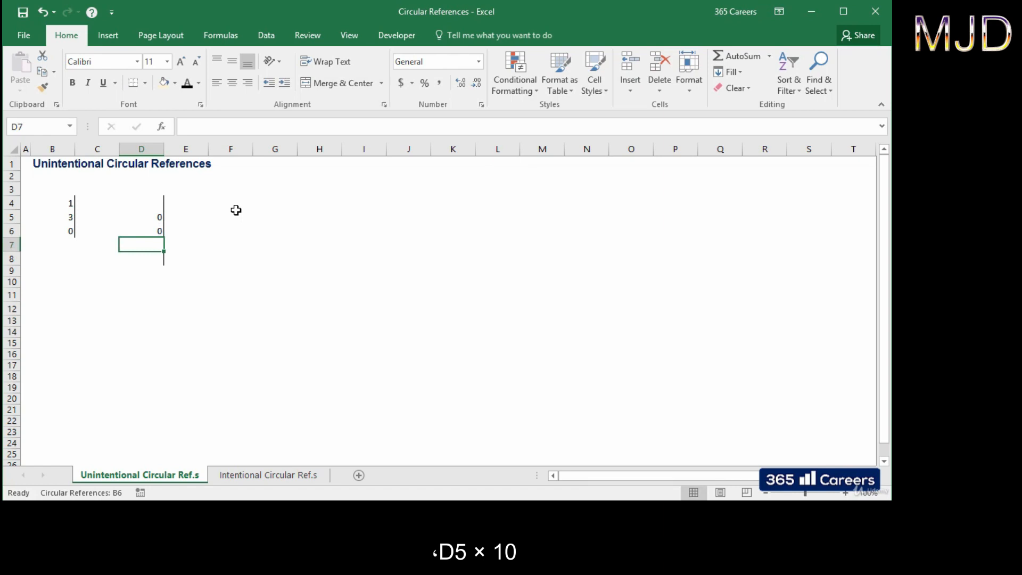
Step: Continue the chain with =D6*10 in D7 and =D7*10 in D8
{"action": "type", "text": "="}
{"action": "key", "text": "Up"}
{"action": "type", "text": "*10"}
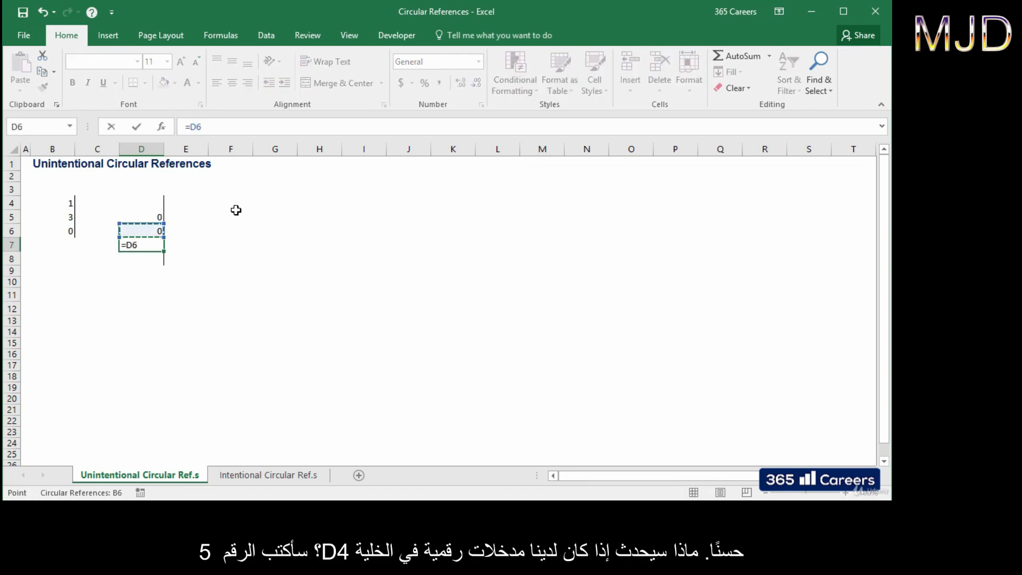
{"action": "key", "text": "Return"}
{"action": "type", "text": "="}
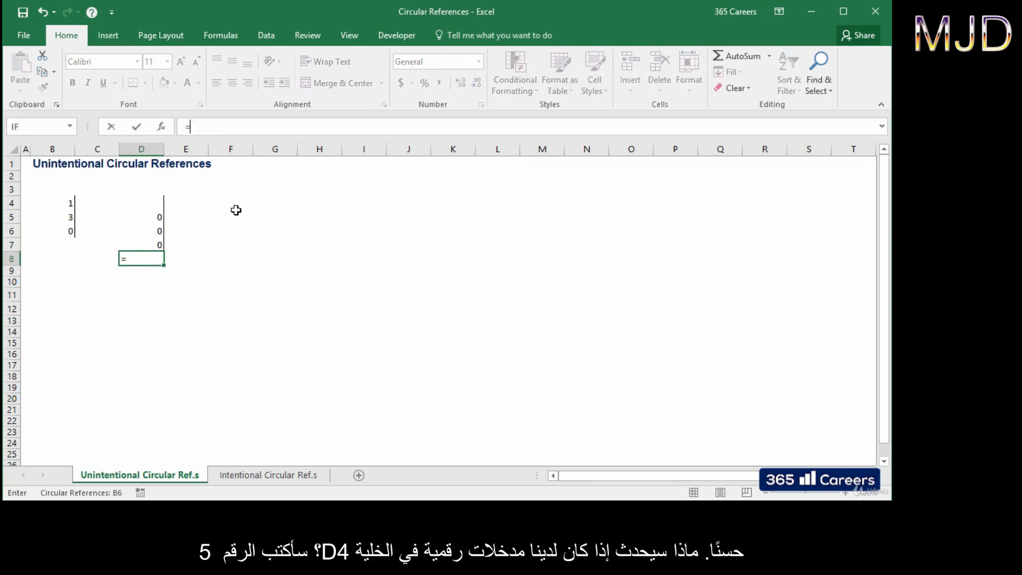
{"action": "key", "text": "Up"}
{"action": "type", "text": "*10"}
{"action": "key", "text": "Return"}
Step: Put 5 in D4 so D4:D8 runs 5 to 50000, then begin =D8 in D4
{"action": "key", "text": "Up"}
{"action": "key", "text": "Up"}
{"action": "key", "text": "Up"}
{"action": "key", "text": "Up"}
{"action": "key", "text": "Up"}
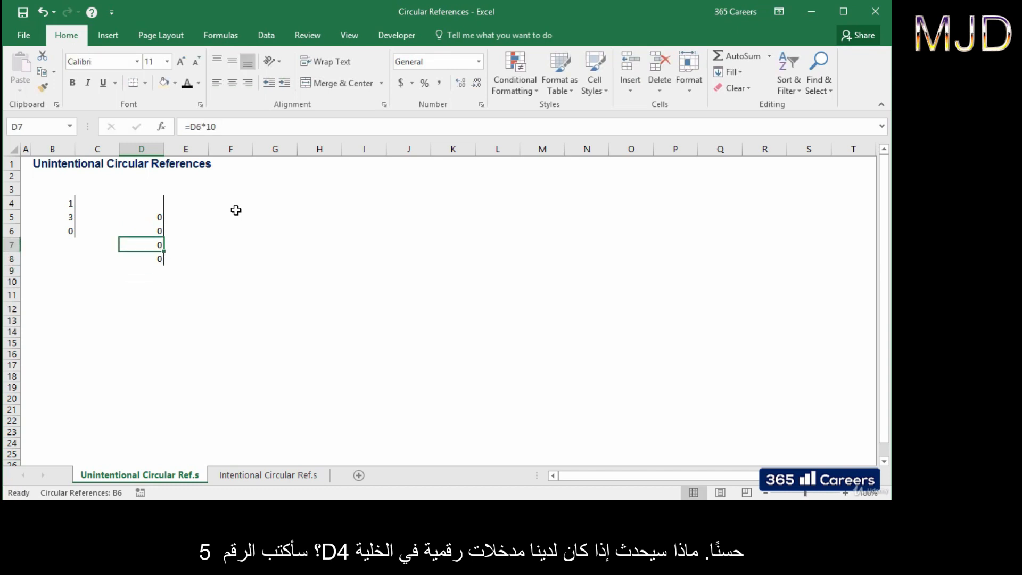
{"action": "type", "text": "5"}
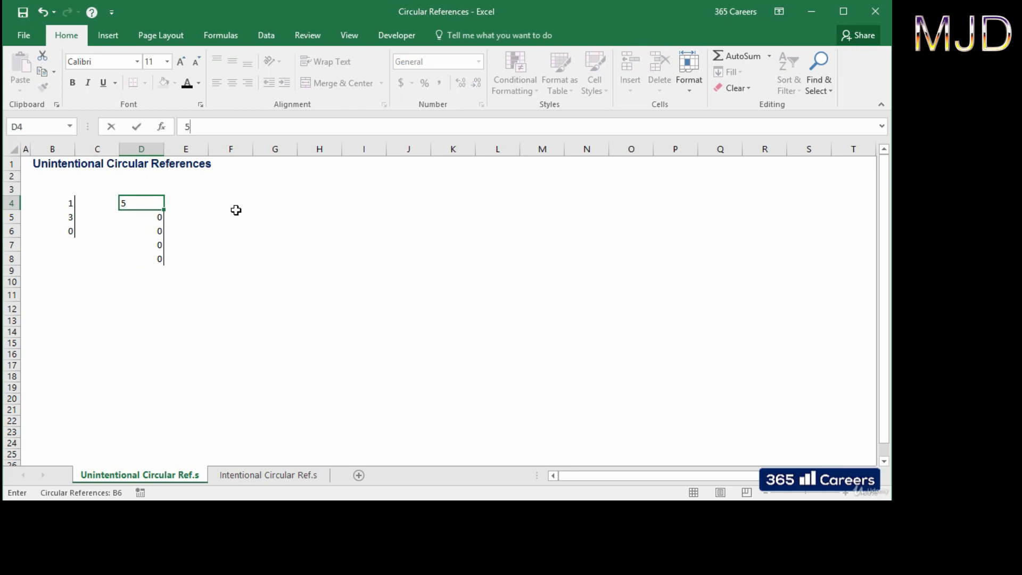
{"action": "key", "text": "Return"}
{"action": "key", "text": "Down"}
{"action": "key", "text": "Down"}
{"action": "key", "text": "Down"}
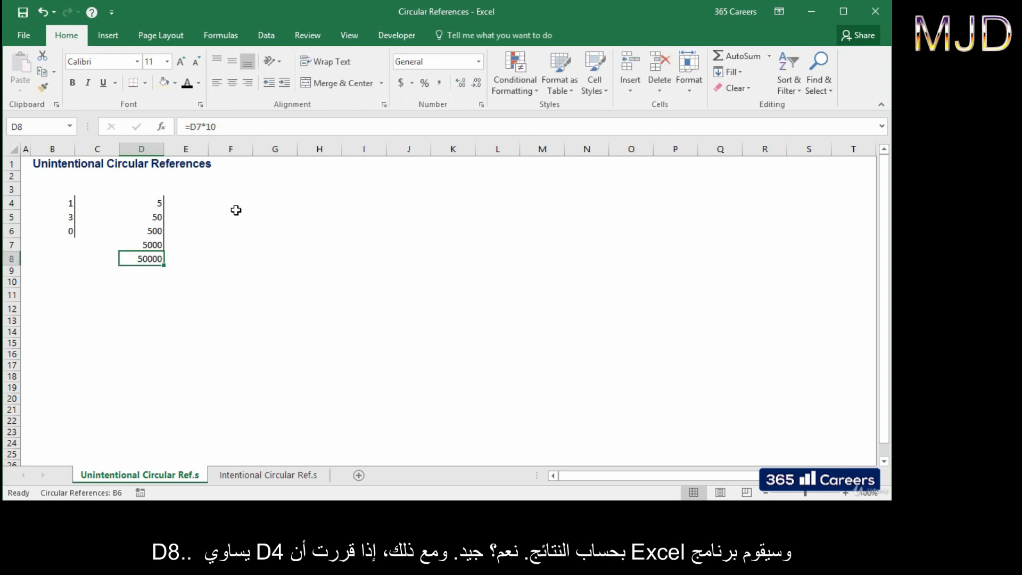
{"action": "key", "text": "Up"}
{"action": "key", "text": "Up"}
{"action": "key", "text": "Up"}
{"action": "key", "text": "Up"}
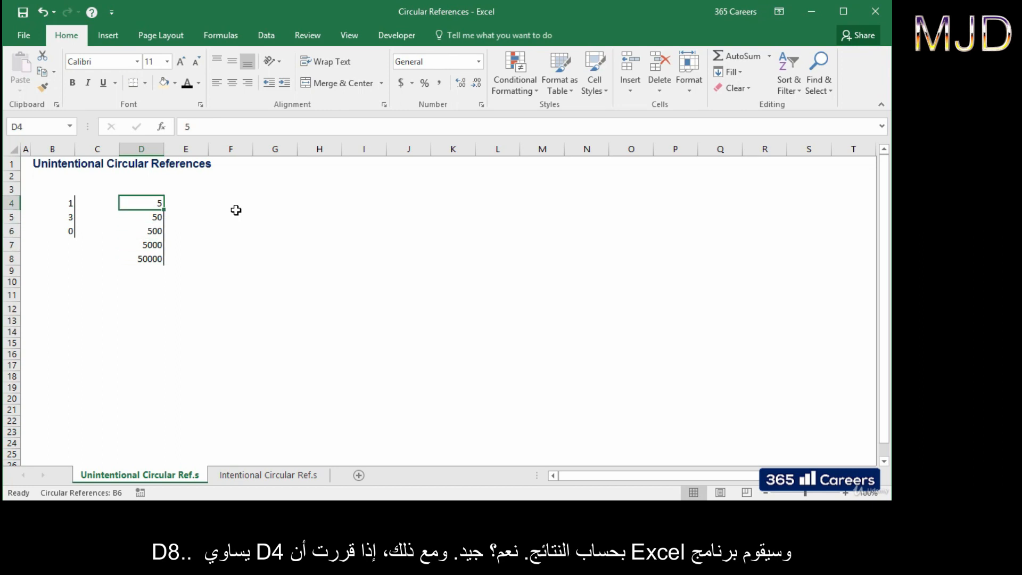
{"action": "type", "text": "="}
{"action": "key", "text": "Down"}
{"action": "key", "text": "Down"}
{"action": "key", "text": "Down"}
{"action": "key", "text": "Down"}
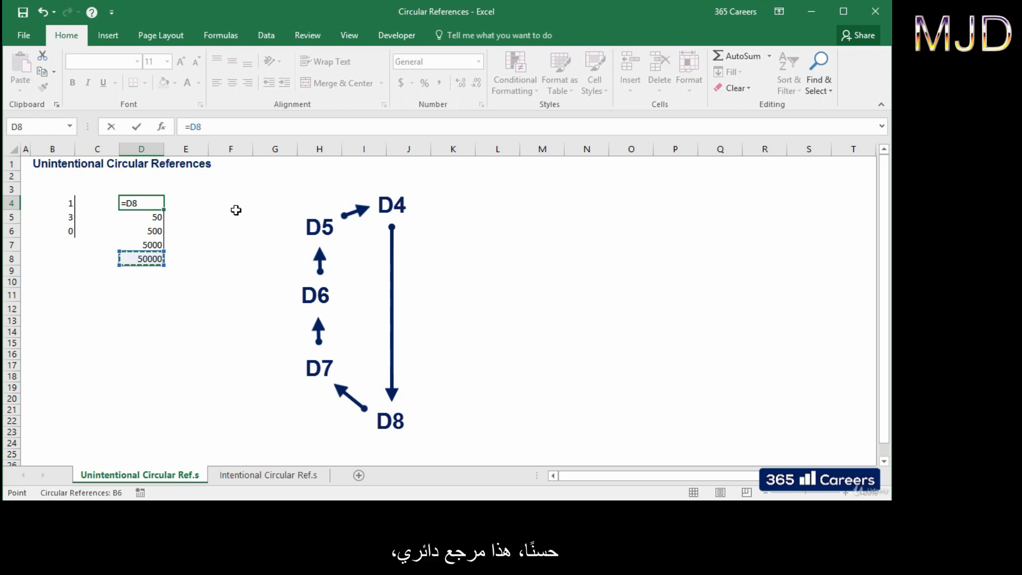
Step: Commit =D8 in D4, closing the D4–D8 loop so D4 drops to 0, and reselect D4
{"action": "key", "text": "Return"}
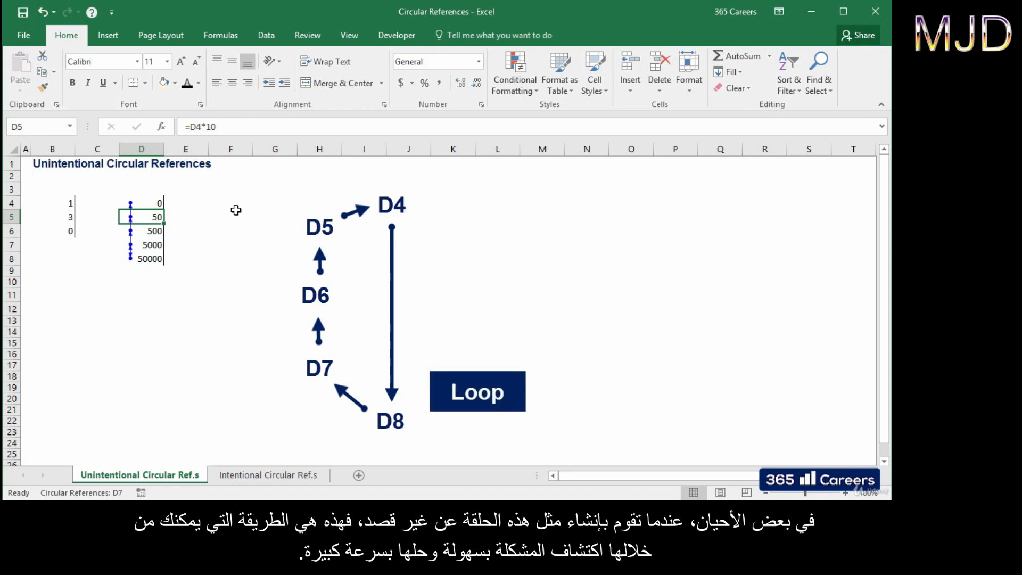
{"action": "key", "text": "Up"}
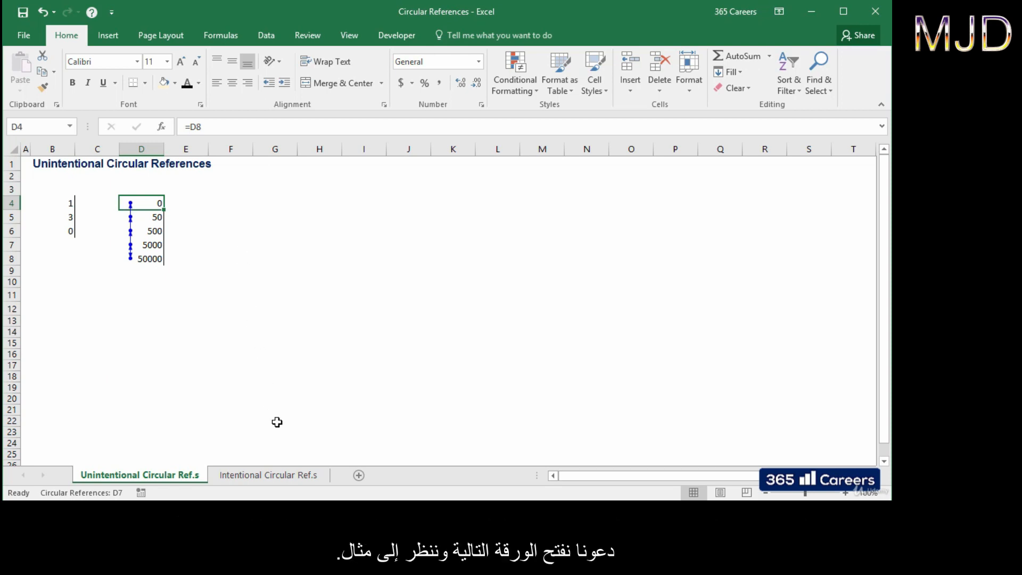
Step: Open the Intentional Circular Ref.s sheet and move to the Net Revenue (C8) and Bonuses (C7) cells
{"action": "left_click", "coordinate": [287, 476]}
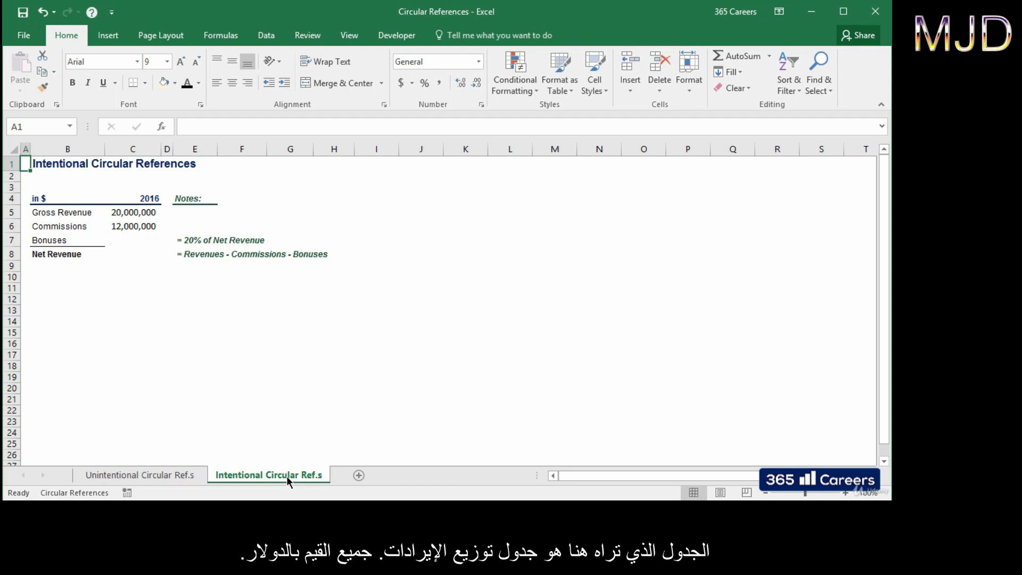
{"action": "key", "text": "Right"}
{"action": "key", "text": "ctrl+Down"}
{"action": "key", "text": "ctrl+Down"}
{"action": "key", "text": "Right"}
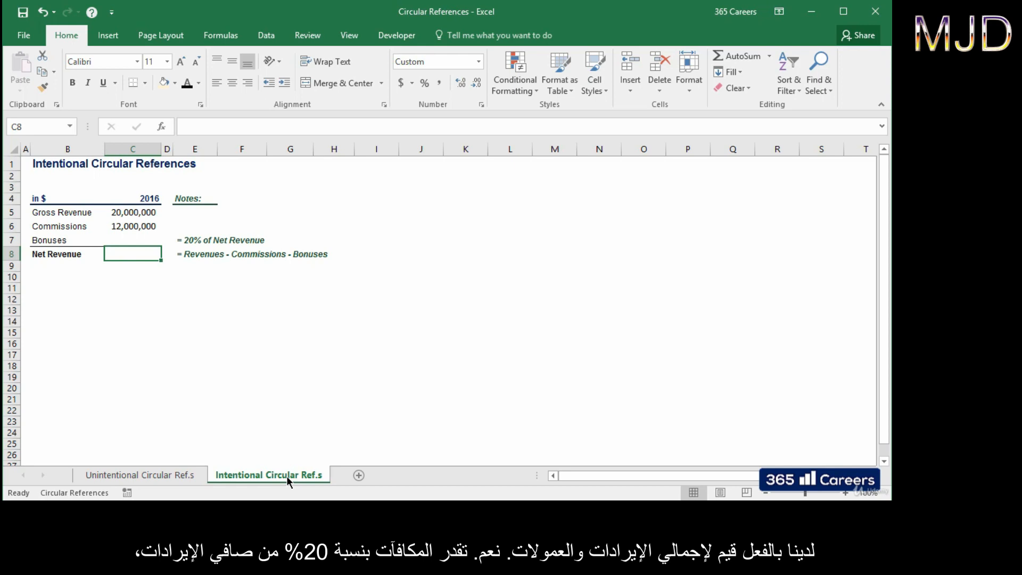
{"action": "key", "text": "Up"}
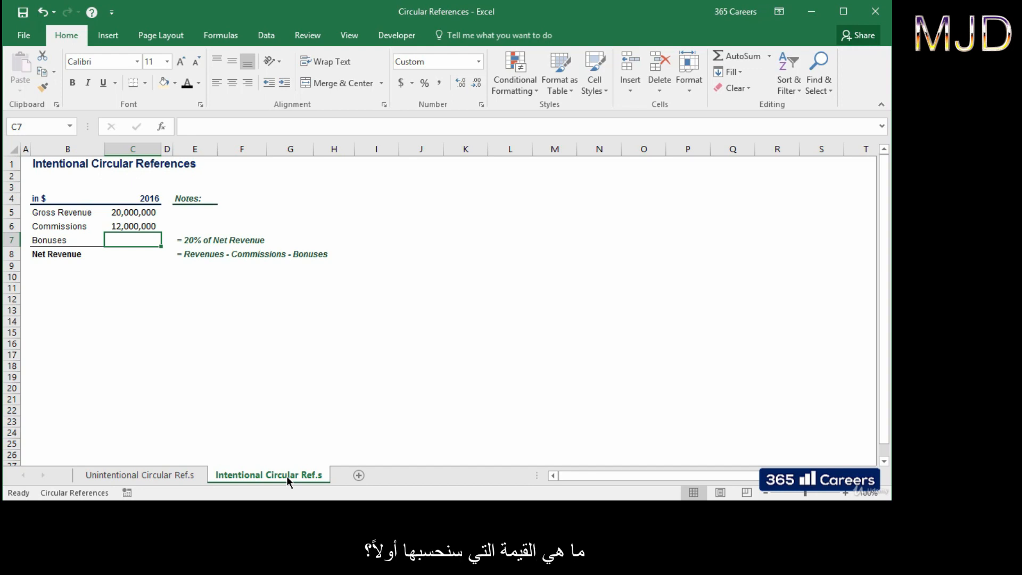
{"action": "key", "text": "Down"}
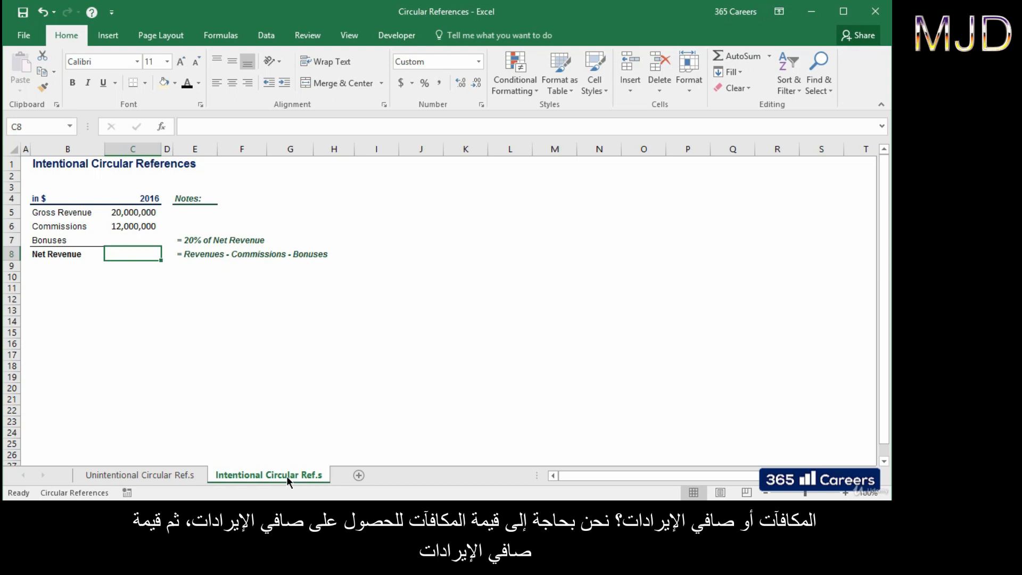
Step: Enter =C5-C6-C7 in C8 for Net Revenue
{"action": "key", "text": "Up"}
{"action": "key", "text": "Down"}
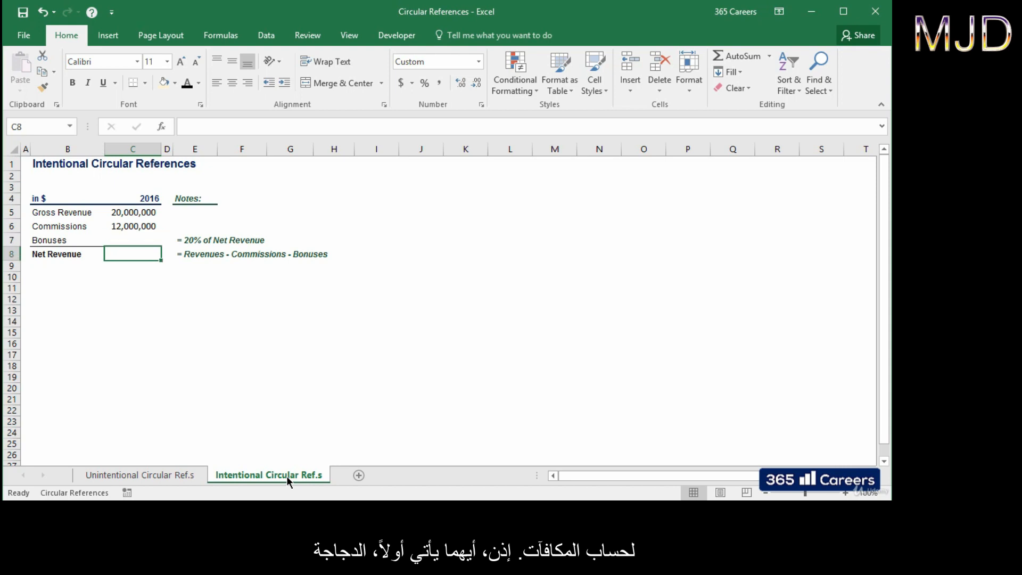
{"action": "type", "text": "="}
{"action": "key", "text": "Up"}
{"action": "key", "text": "Up"}
{"action": "key", "text": "Up"}
{"action": "type", "text": "-"}
{"action": "key", "text": "Up"}
{"action": "key", "text": "Up"}
{"action": "type", "text": "-"}
{"action": "key", "text": "Up"}
{"action": "key", "text": "Return"}
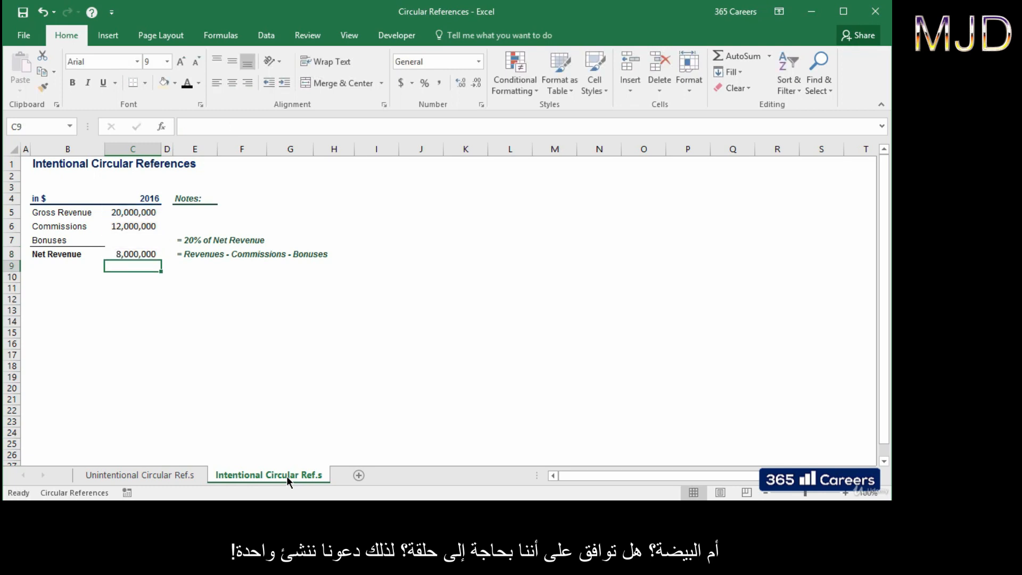
Step: Set Bonuses in C7 to =0.2*C8, creating the circular reference
{"action": "key", "text": "Up"}
{"action": "key", "text": "Up"}
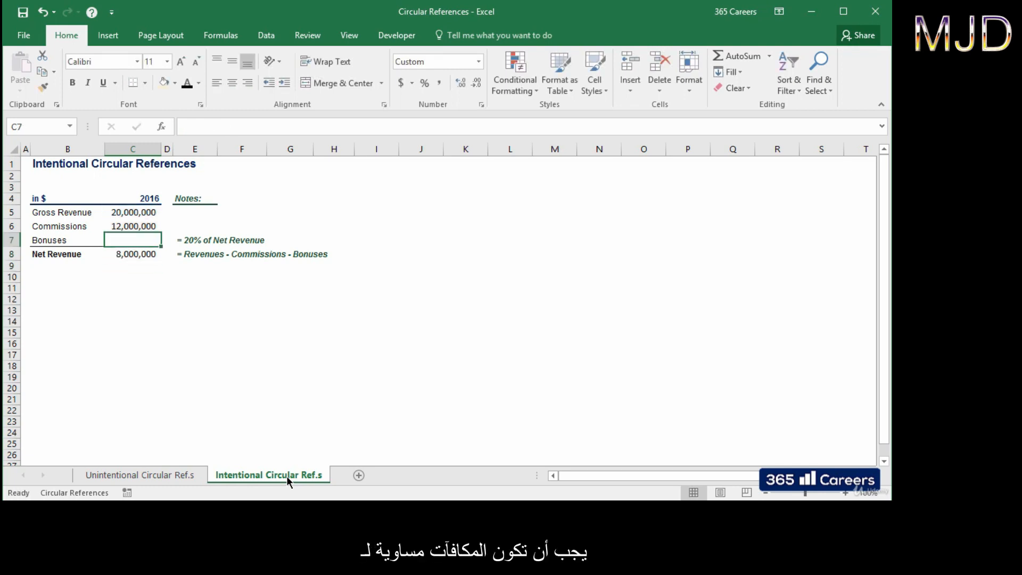
{"action": "type", "text": "=0.2"}
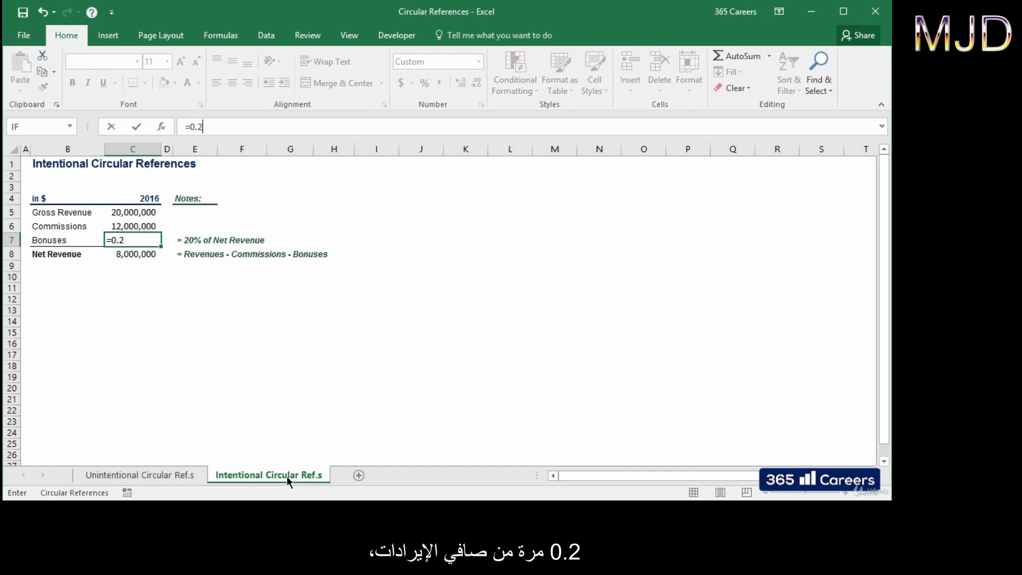
{"action": "type", "text": "*"}
{"action": "key", "text": "Down"}
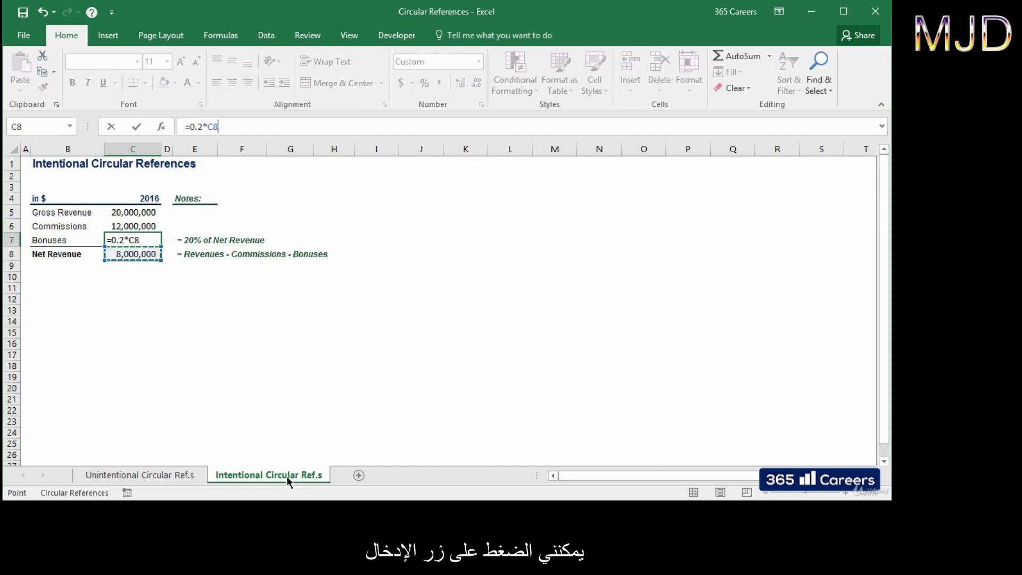
{"action": "key", "text": "Return"}
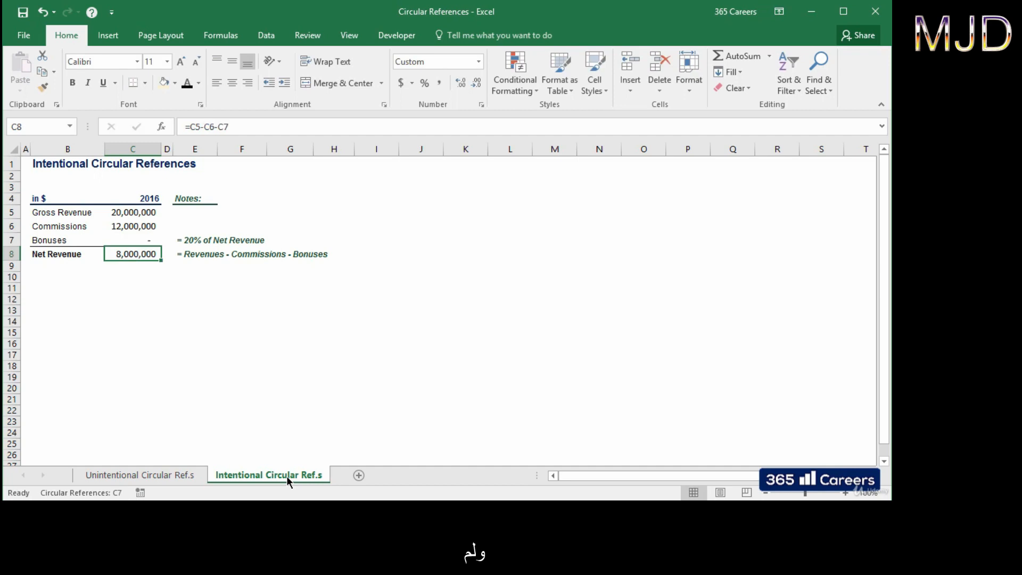
{"action": "key", "text": "Up"}
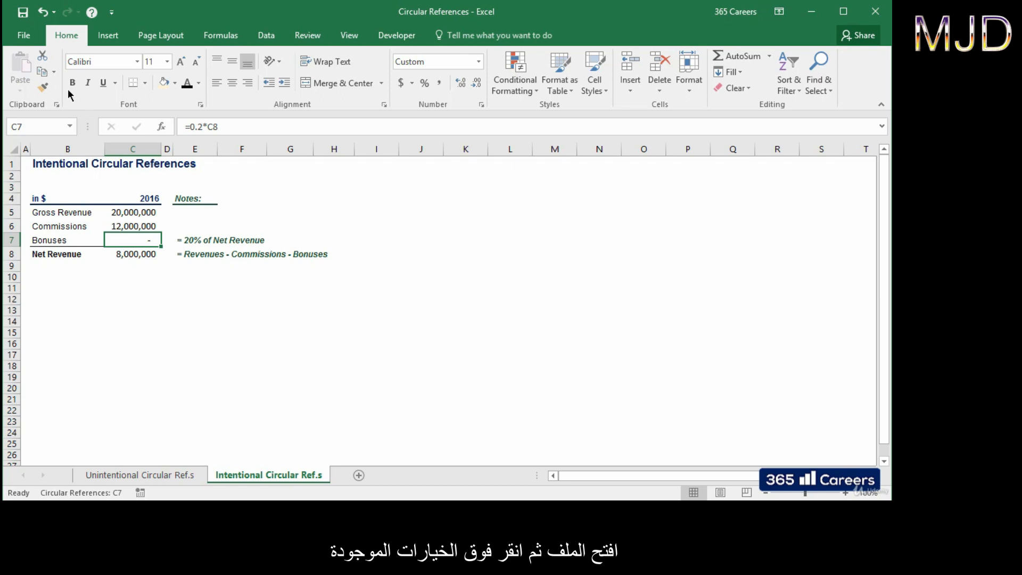
Step: Check Enable iterative calculation under File > Options > Formulas and confirm with OK
{"action": "left_click", "coordinate": [36, 38]}
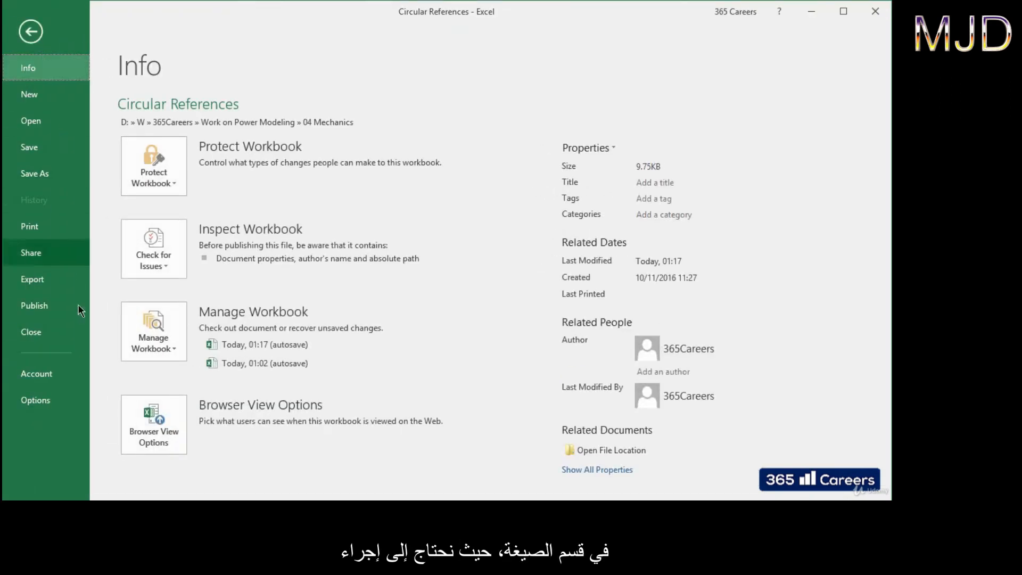
{"action": "left_click", "coordinate": [53, 407]}
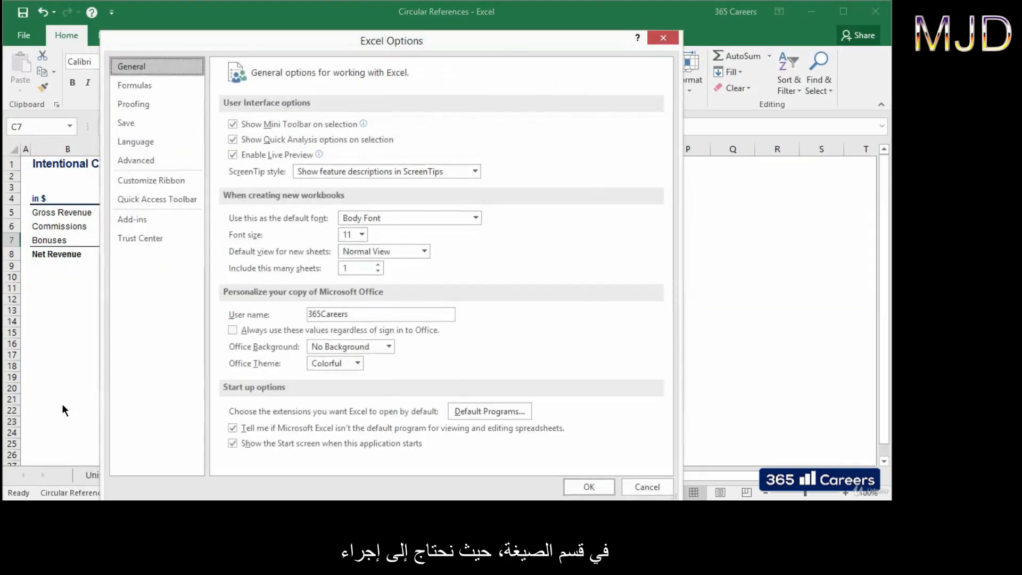
{"action": "left_click", "coordinate": [201, 87]}
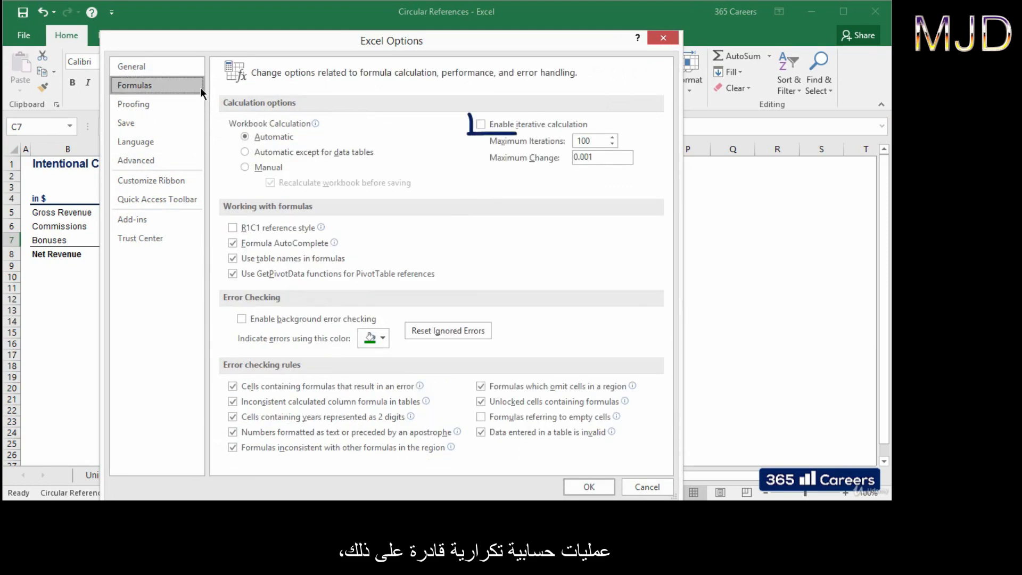
{"action": "left_click", "coordinate": [481, 124]}
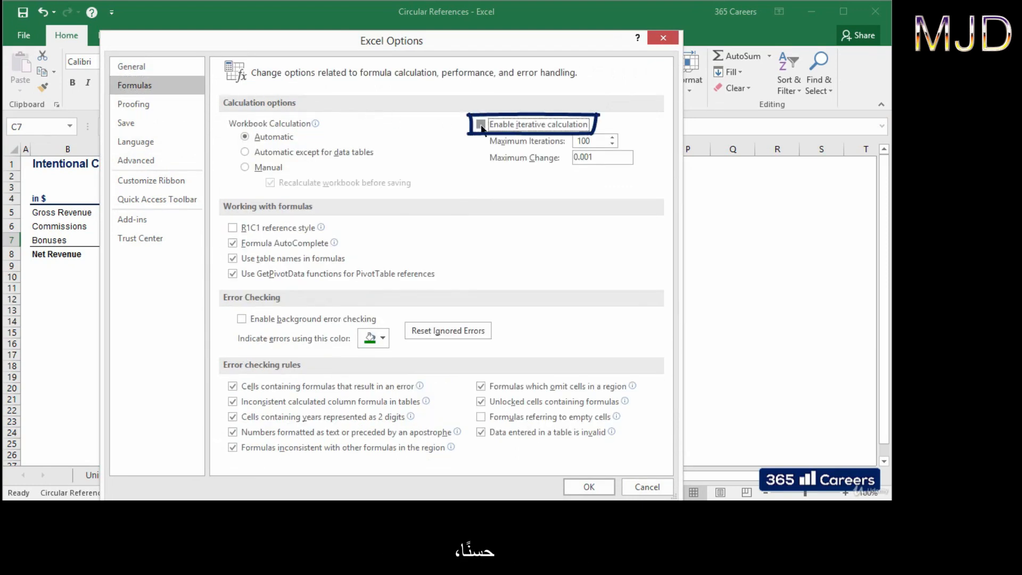
{"action": "left_click", "coordinate": [591, 483]}
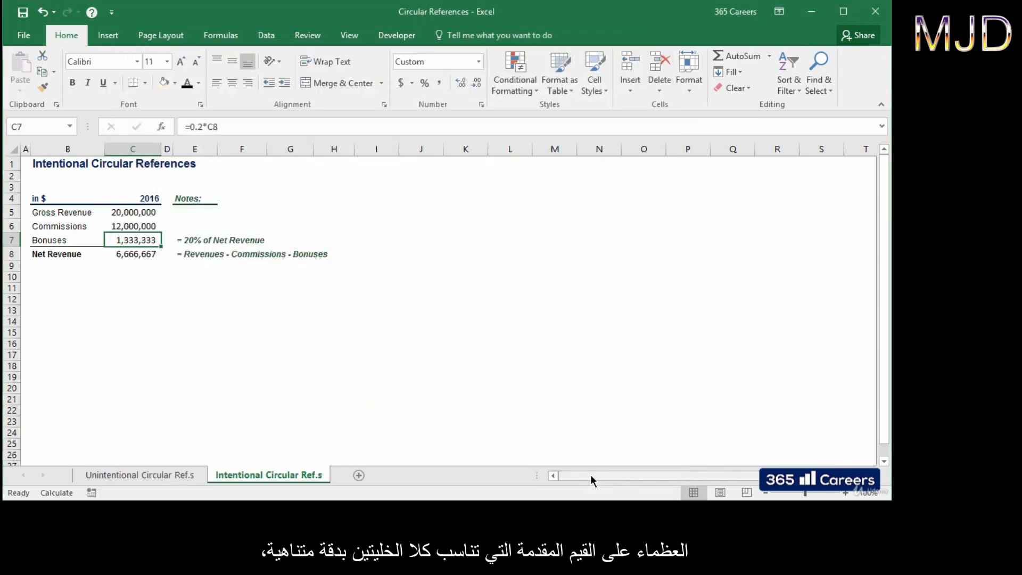
Step: Recheck the C8 and C7 formulas, then select the 2017 D&A cell on the Beginning PP&E sheet
{"action": "key", "text": "Down"}
{"action": "key", "text": "Up"}
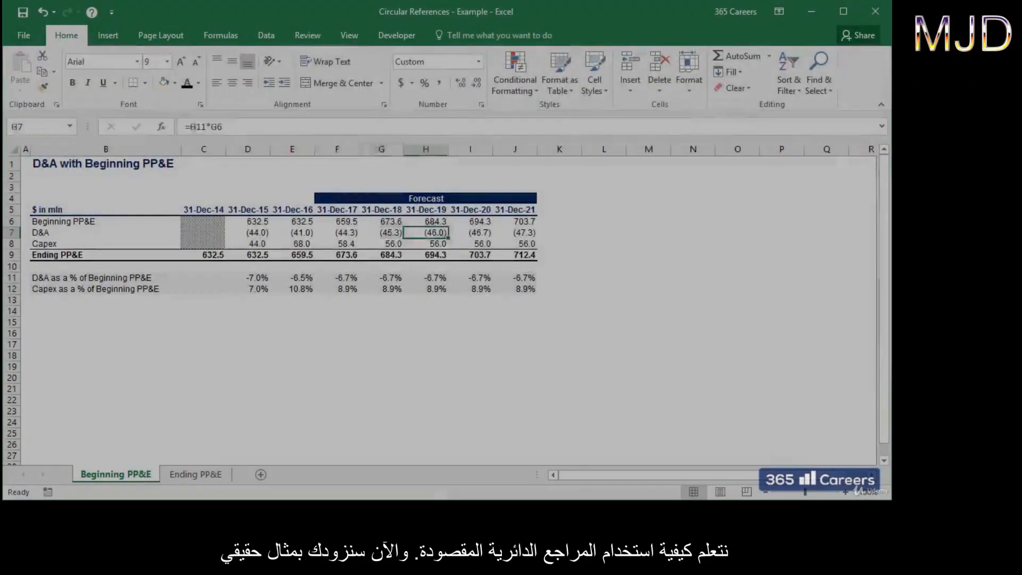
{"action": "left_click", "coordinate": [337, 232]}
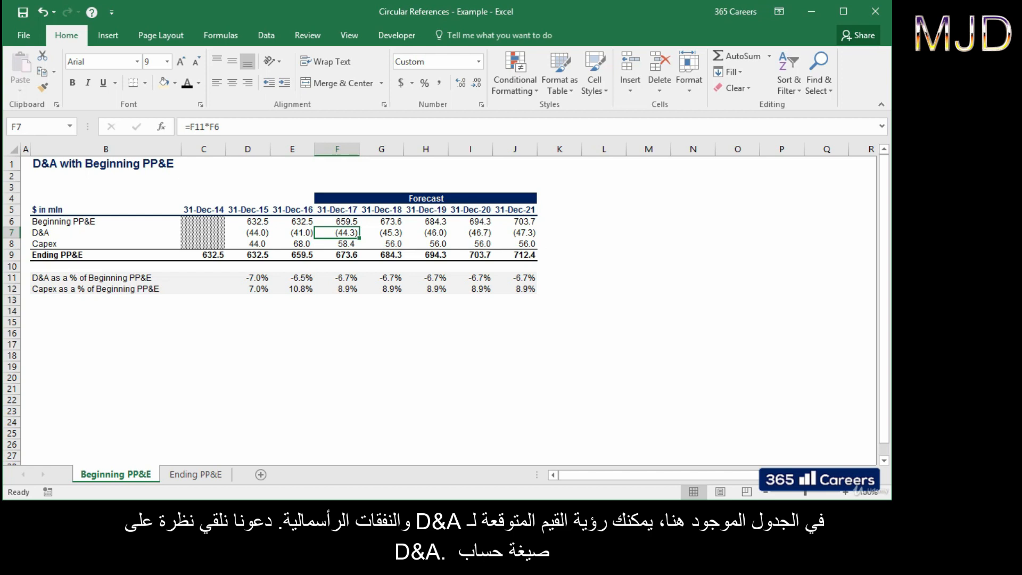
Step: Inspect the 2017 D&A and Capex formulas, step through 2018–2021 D&A, then go to Ending PP&E
{"action": "key", "text": "shift+Down"}
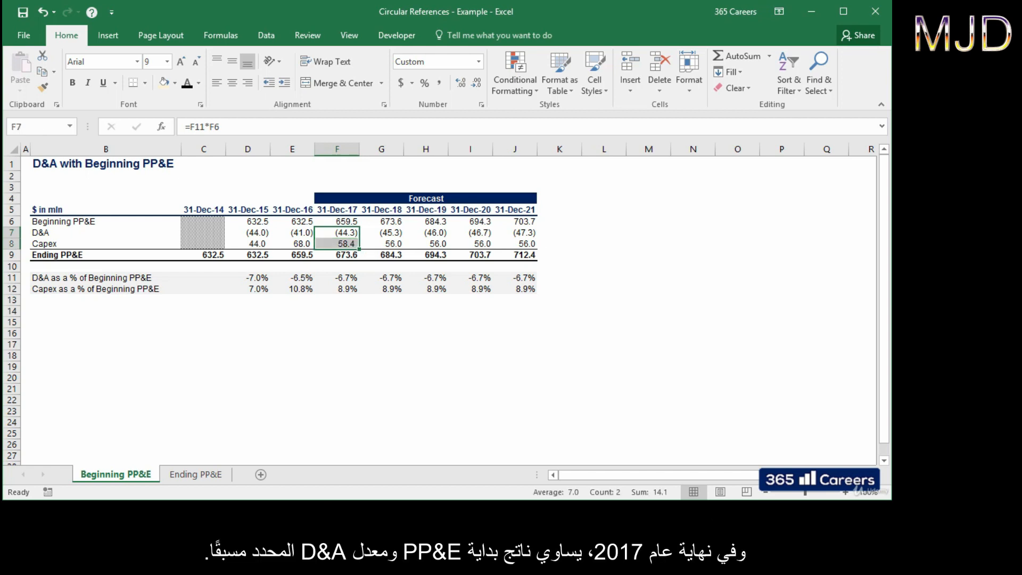
{"action": "key", "text": "Return"}
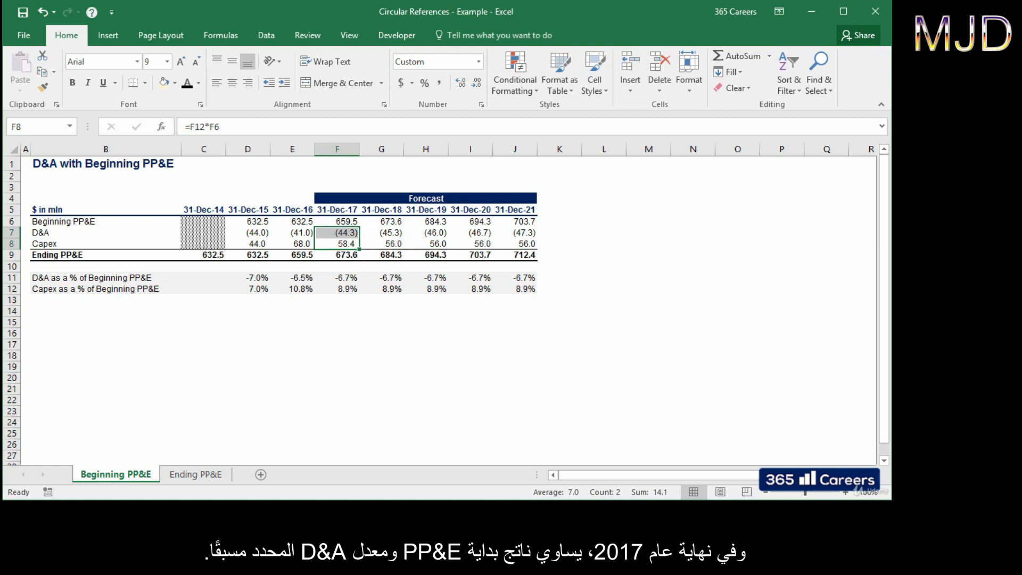
{"action": "key", "text": "Up"}
{"action": "key", "text": "F2"}
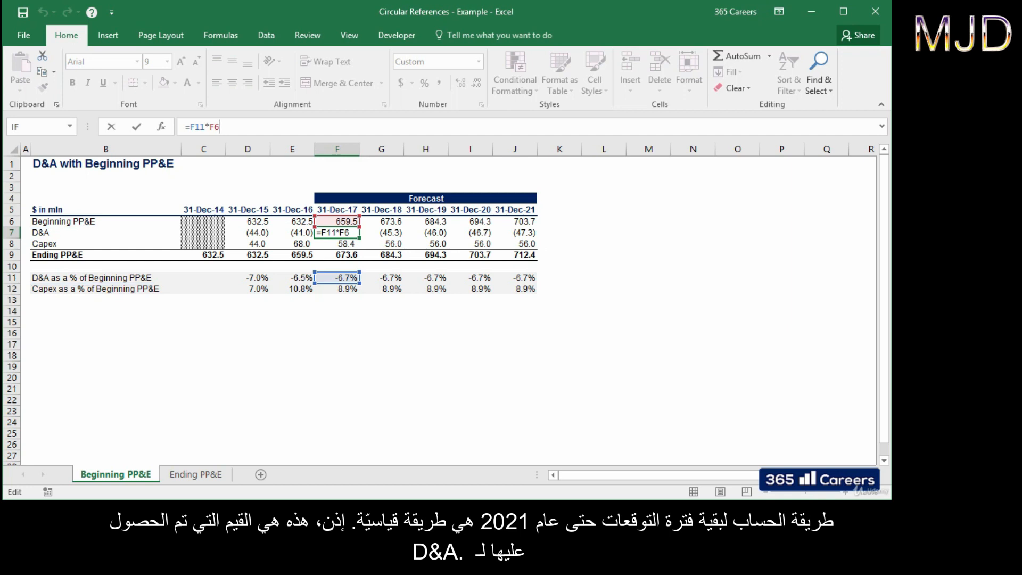
{"action": "key", "text": "Tab"}
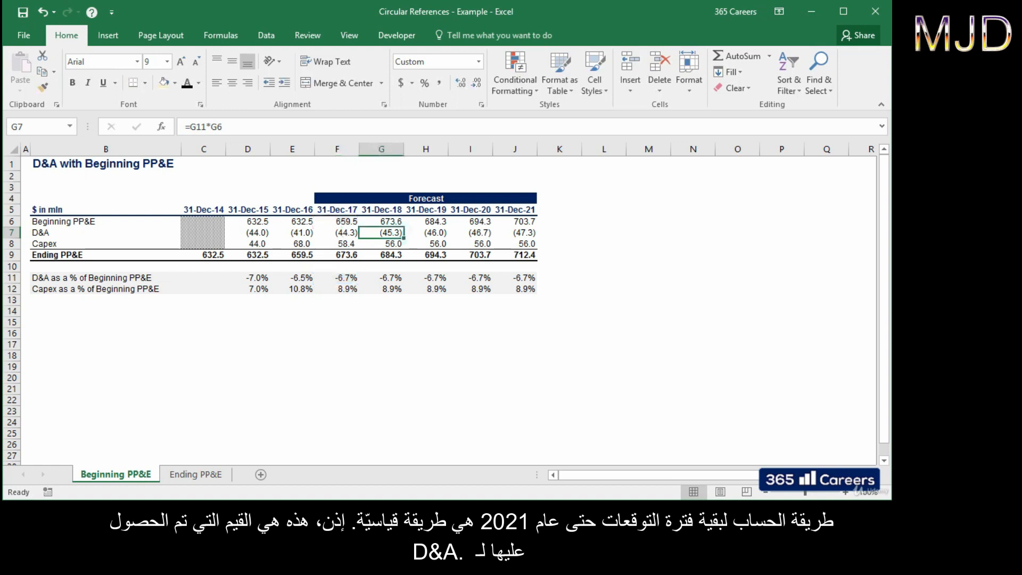
{"action": "key", "text": "Right"}
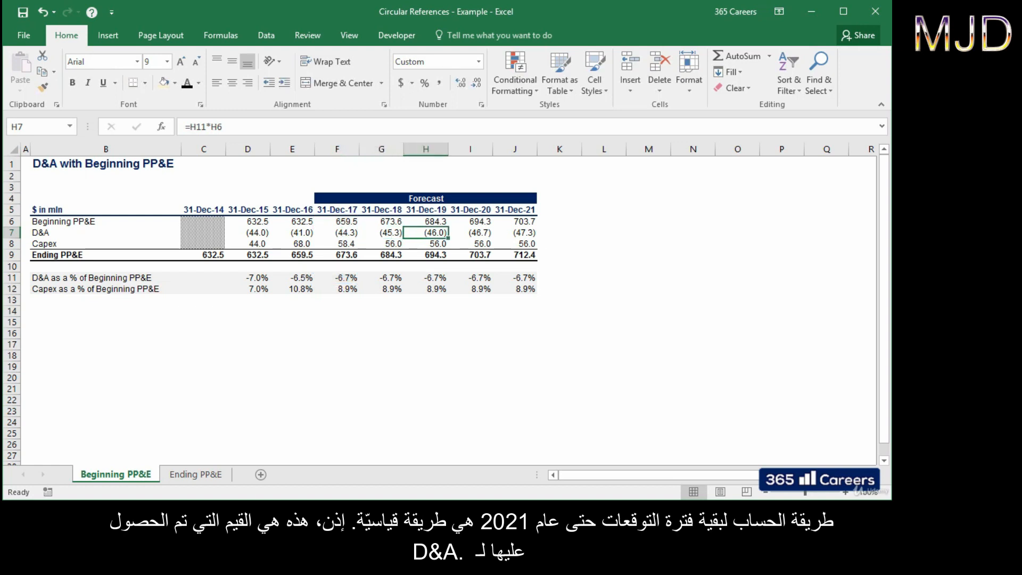
{"action": "key", "text": "Right"}
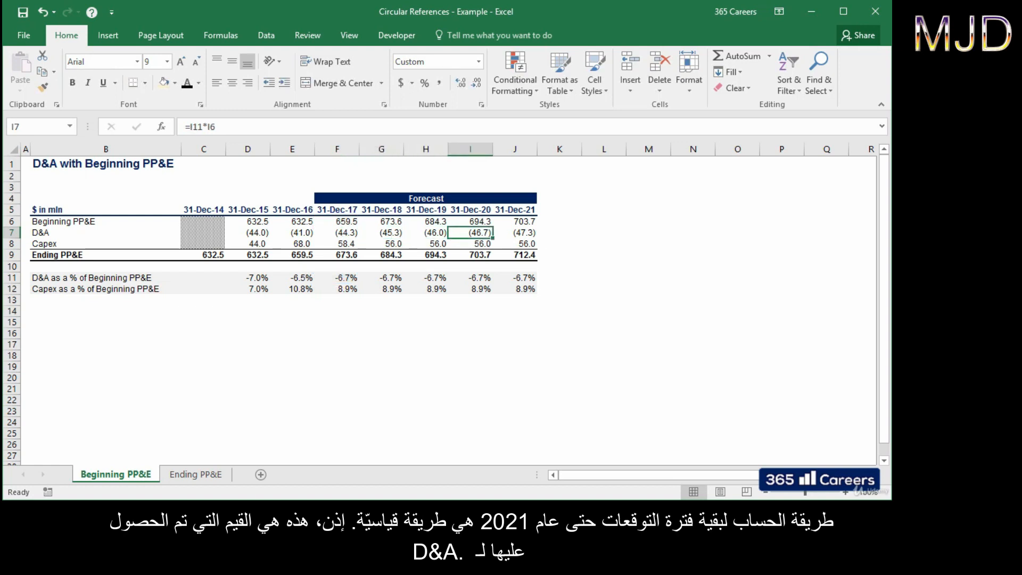
{"action": "key", "text": "Right"}
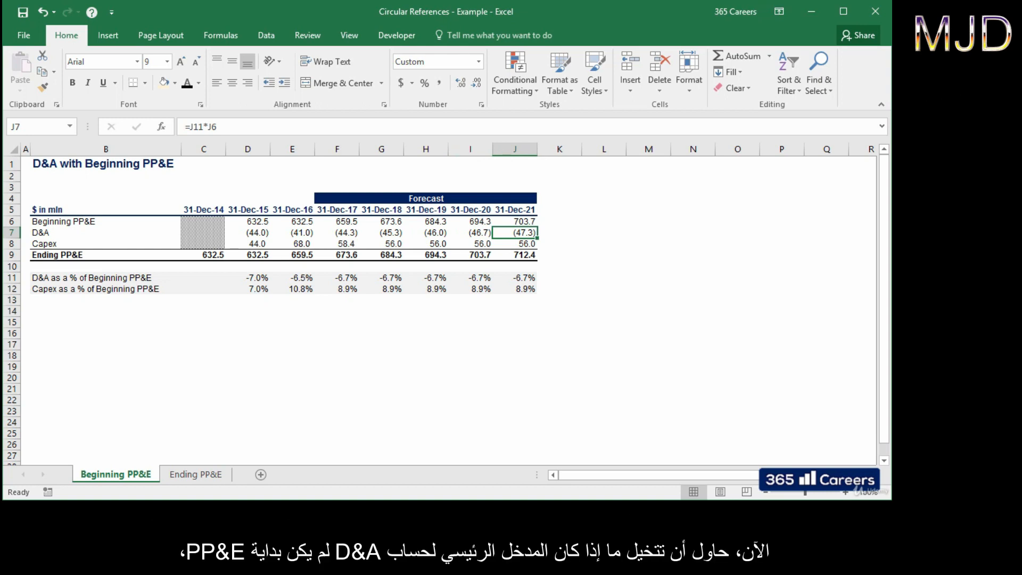
{"action": "key", "text": "ctrl+Page_Down"}
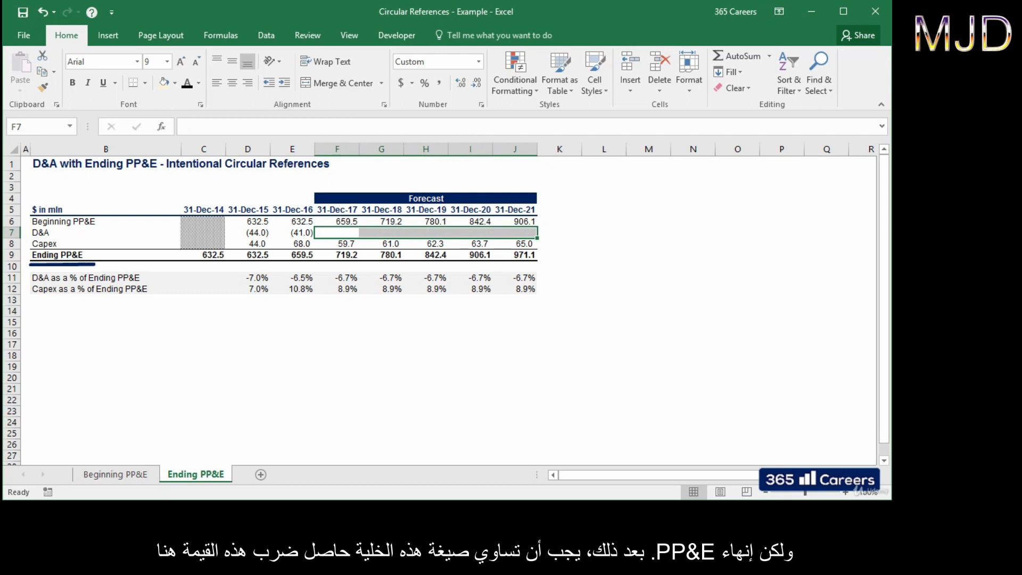
Step: Undo the last change and enter =F9*F11 as the 2017 D&A formula in F7
{"action": "key", "text": "ctrl+z"}
{"action": "key", "text": "Right"}
{"action": "key", "text": "Left"}
{"action": "type", "text": "="}
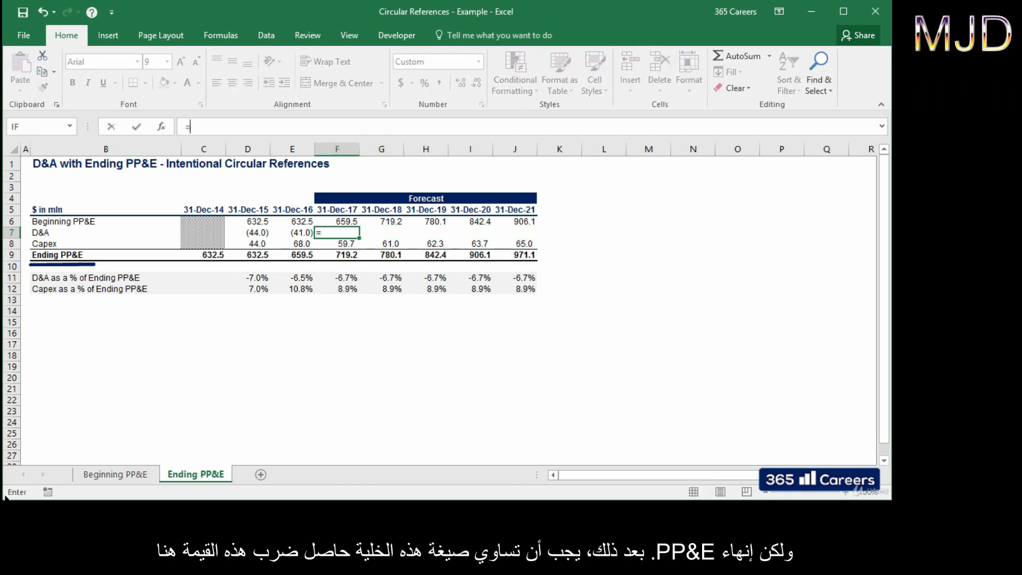
{"action": "key", "text": "Down"}
{"action": "key", "text": "Down"}
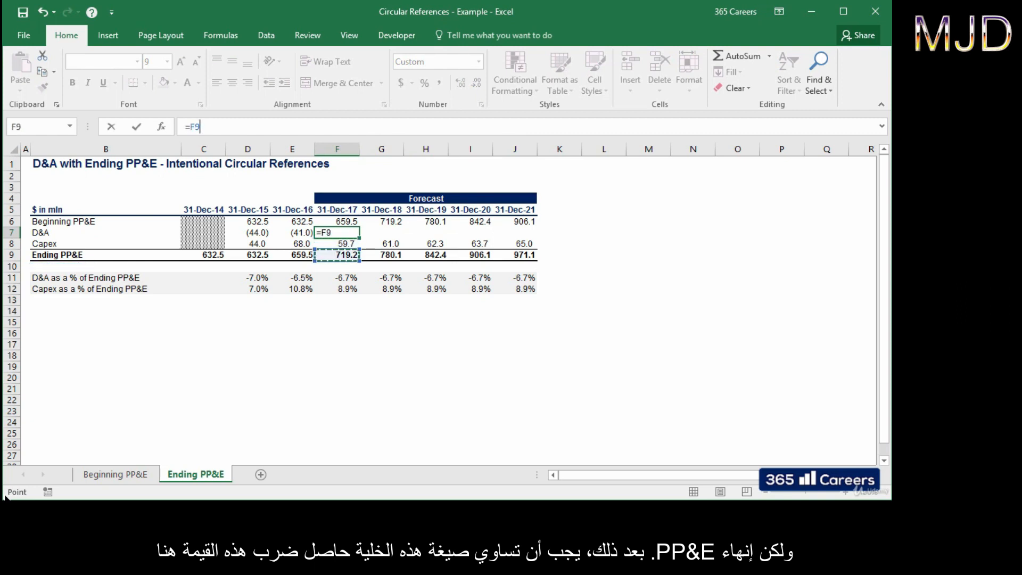
{"action": "type", "text": "*"}
{"action": "key", "text": "Down"}
{"action": "key", "text": "Down"}
{"action": "key", "text": "Down"}
{"action": "key", "text": "Down"}
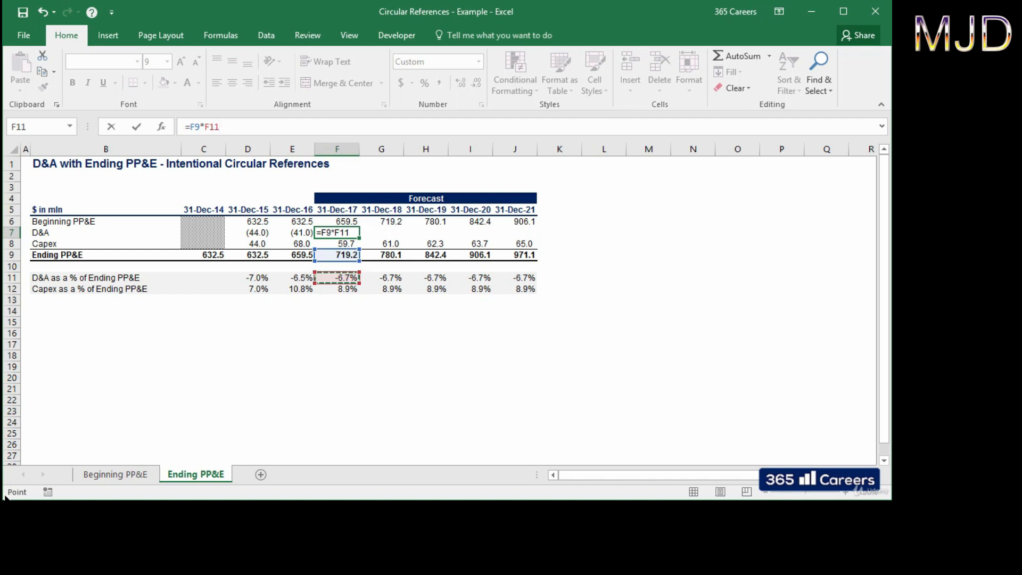
{"action": "key", "text": "Return"}
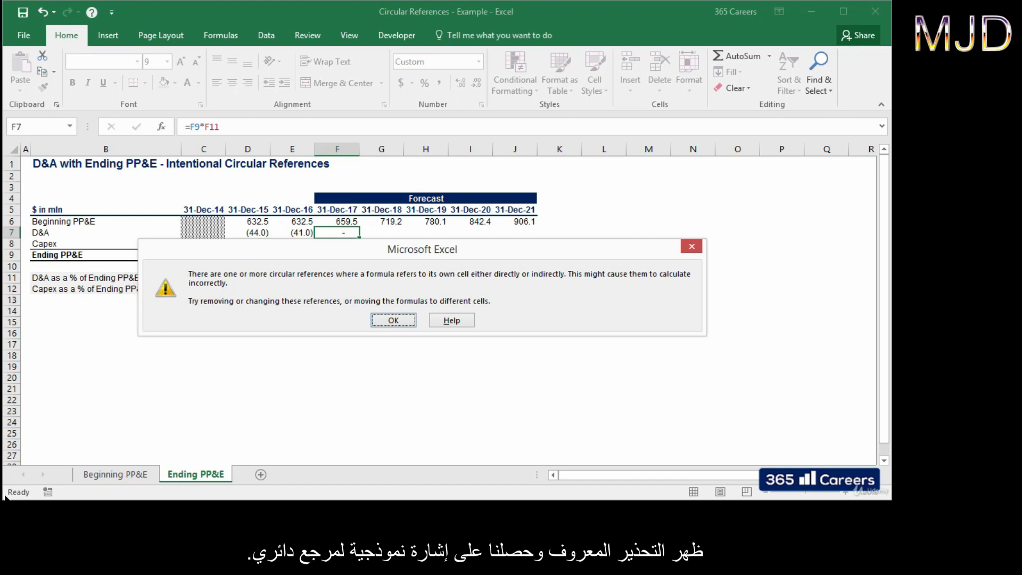
Step: Dismiss the circular-reference warning and open Excel Options from the File menu
{"action": "key", "text": "Return"}
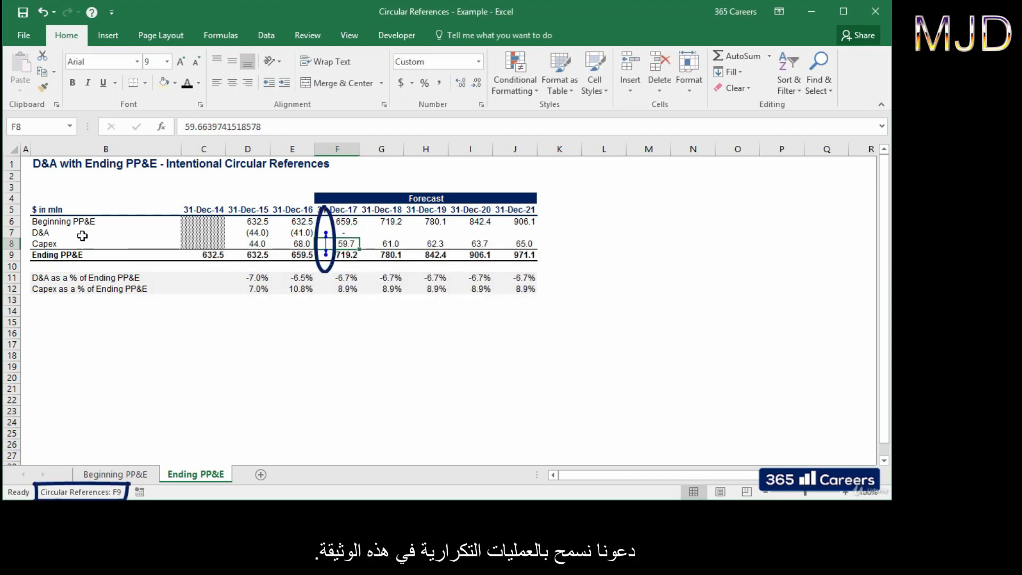
{"action": "left_click", "coordinate": [24, 35]}
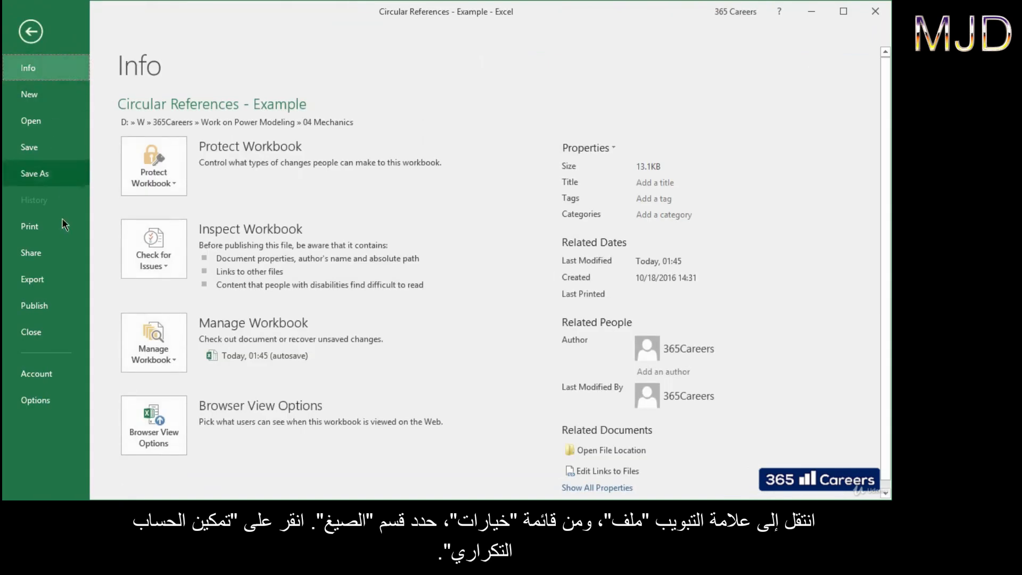
{"action": "left_click", "coordinate": [63, 400]}
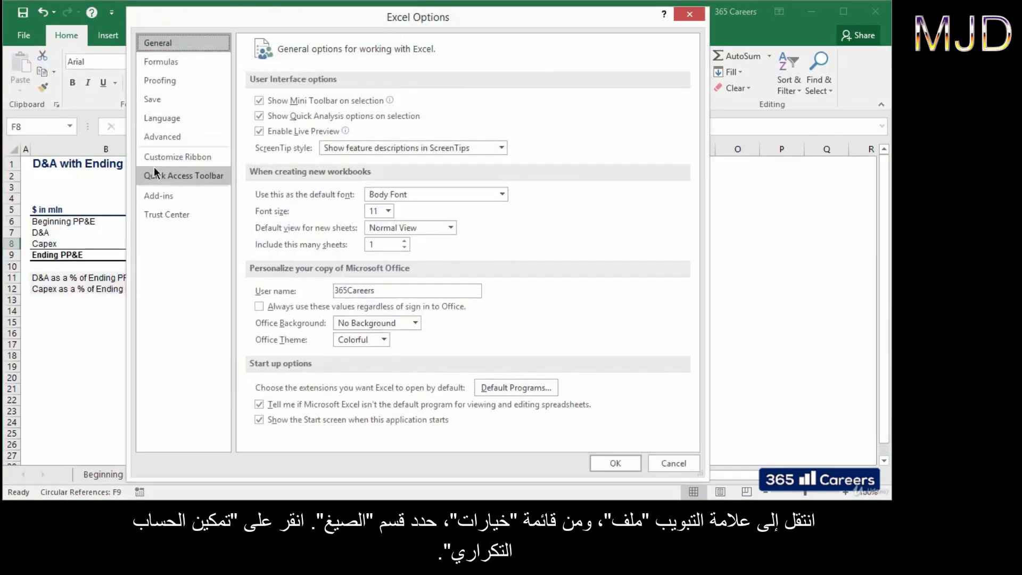
Step: Enable iterative calculation in the Formulas options so 2017 D&A resolves to (45.3)
{"action": "left_click", "coordinate": [185, 64]}
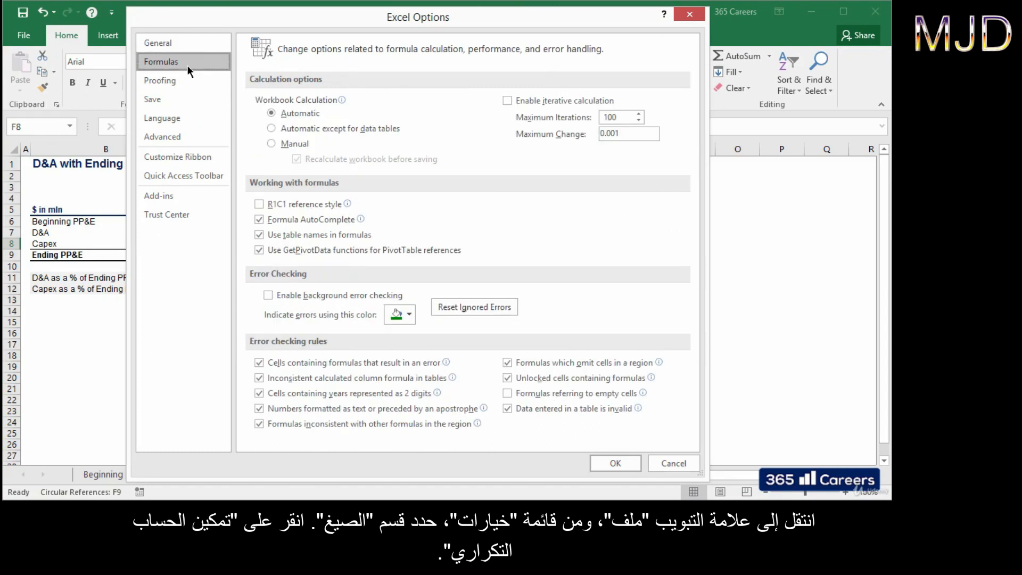
{"action": "left_click", "coordinate": [507, 100]}
{"action": "key", "text": "Return"}
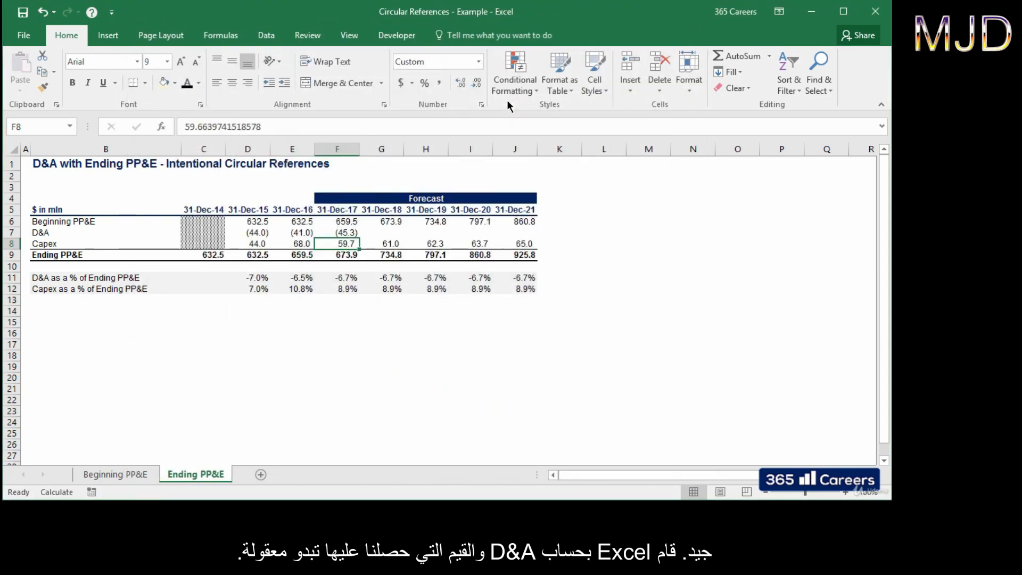
Step: Copy the 2017 D&A formula into 2018–2021, giving values through (49.4)
{"action": "key", "text": "Up"}
{"action": "key", "text": "ctrl+c"}
{"action": "key", "text": "shift+Right"}
{"action": "key", "text": "shift+Right"}
{"action": "key", "text": "shift+Right"}
{"action": "key", "text": "shift+Right"}
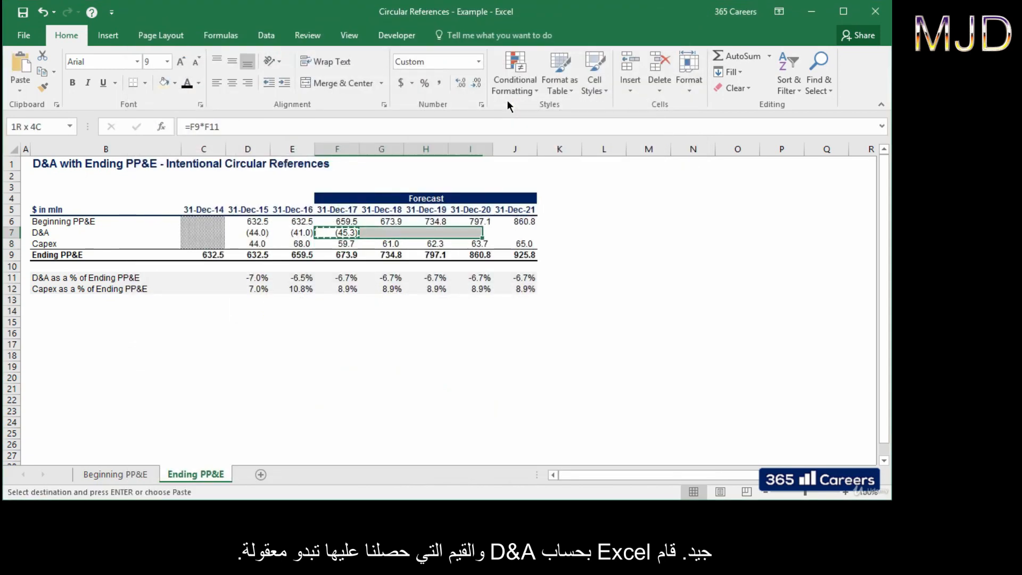
{"action": "key", "text": "Return"}
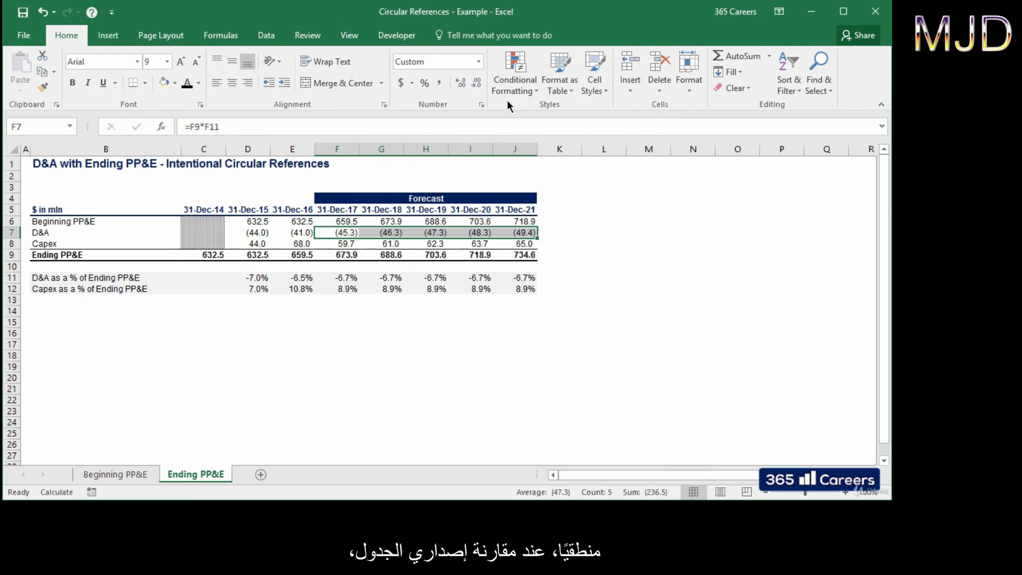
Step: Compare forecast D&A F7:J7 between the Beginning PP&E and Ending PP&E sheets
{"action": "key", "text": "ctrl+Page_Up"}
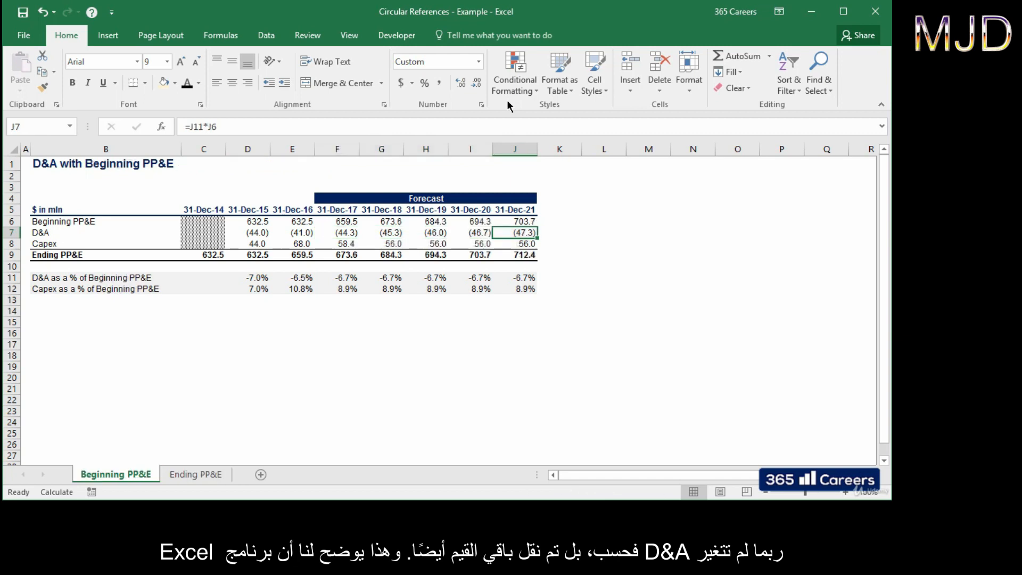
{"action": "key", "text": "shift+Left"}
{"action": "key", "text": "shift+Left"}
{"action": "key", "text": "shift+Left"}
{"action": "key", "text": "shift+Left"}
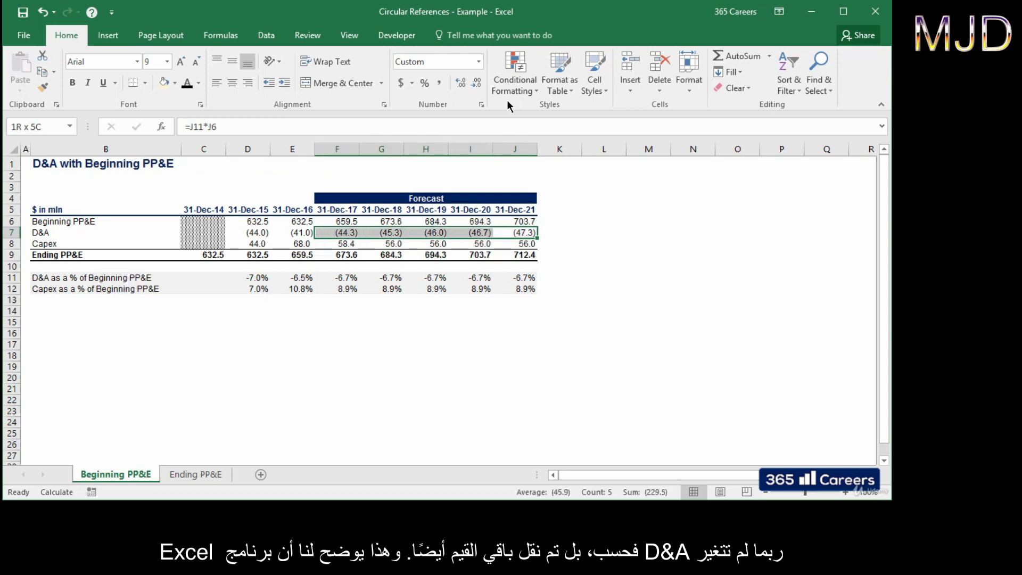
{"action": "key", "text": "ctrl+Page_Down"}
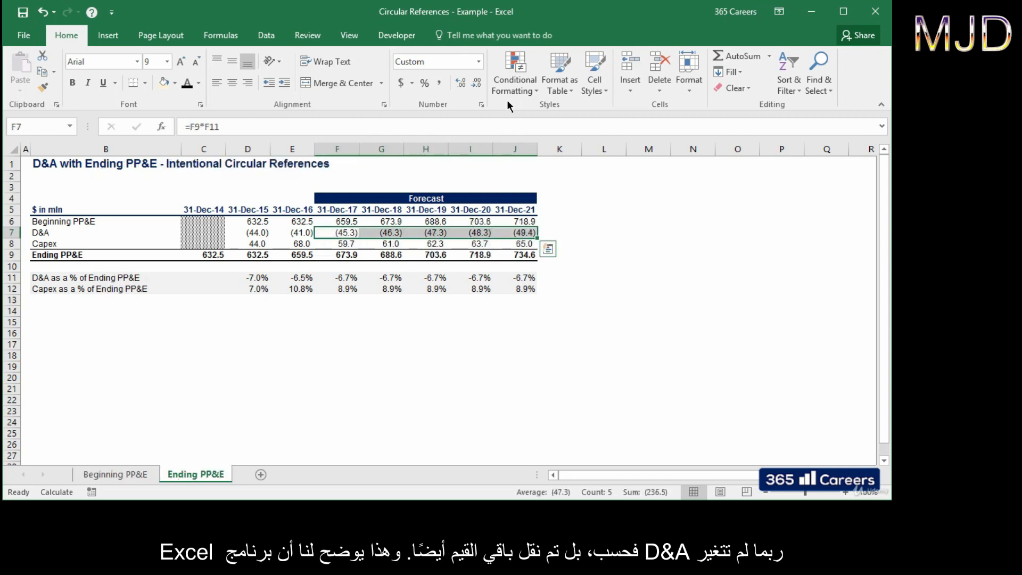
{"action": "key", "text": "ctrl+Page_Up"}
{"action": "key", "text": "ctrl+Page_Down"}
{"action": "key", "text": "ctrl+Page_Up"}
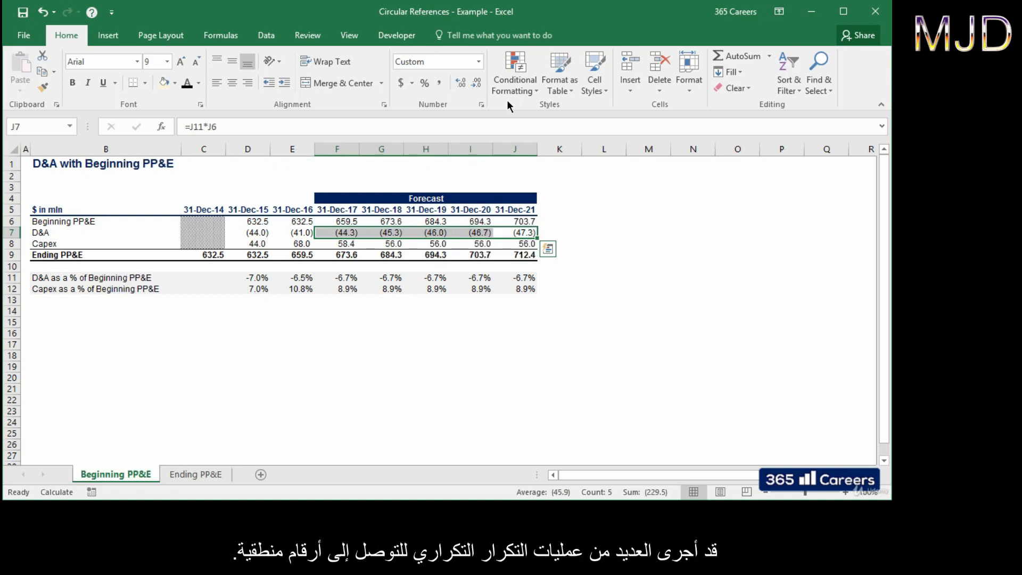
{"action": "key", "text": "ctrl+Page_Down"}
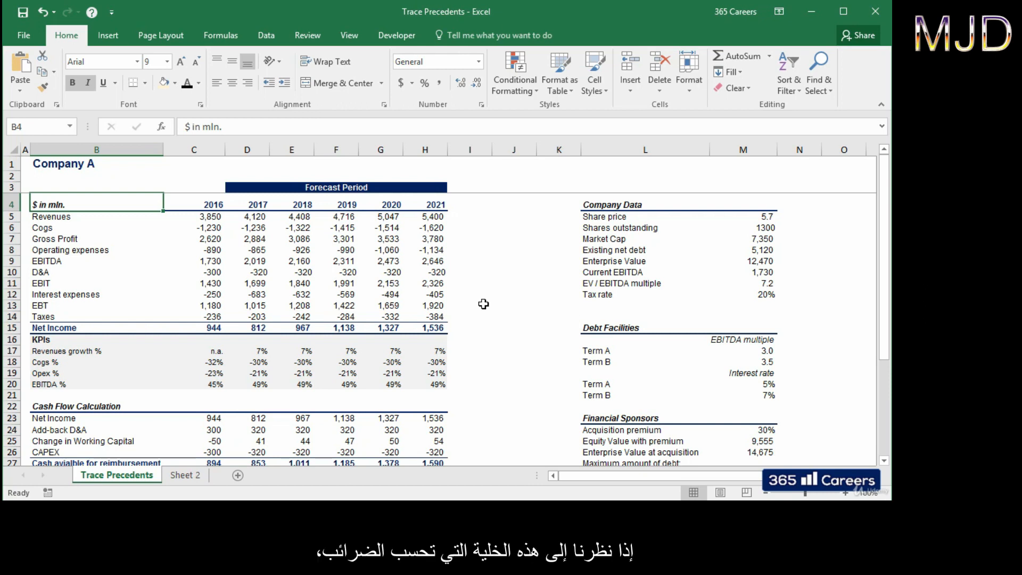
Step: Select the 2021 Taxes cell H14 (=-$M$12*H13) and show the Formulas ribbon
{"action": "left_click", "coordinate": [440, 317]}
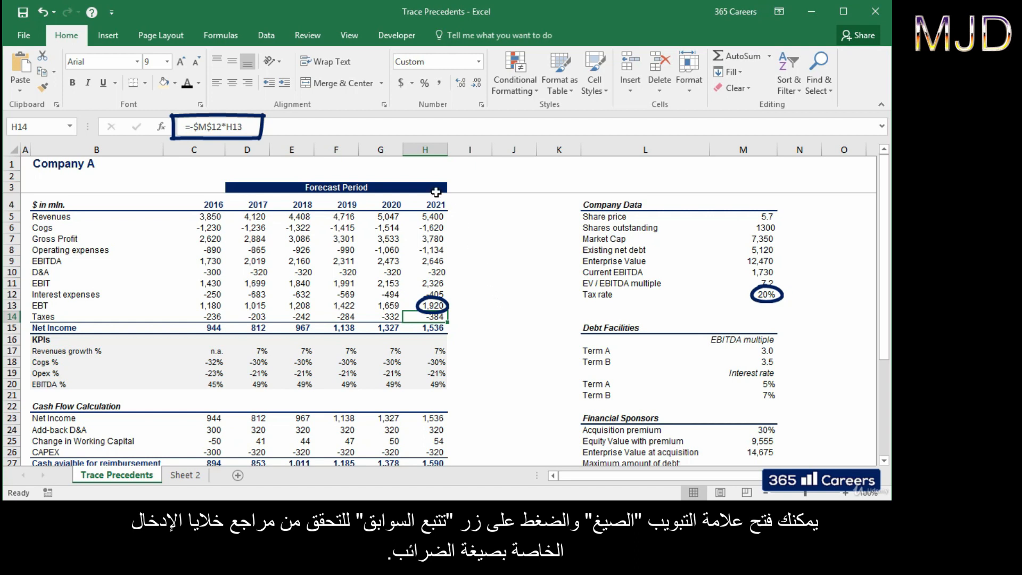
{"action": "left_click", "coordinate": [237, 41]}
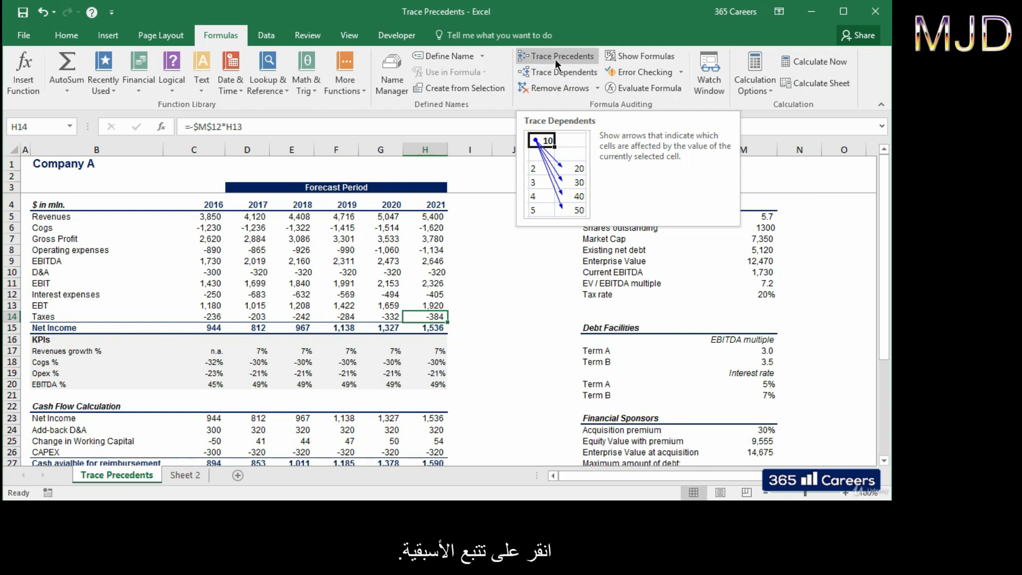
Step: Trace precedents of H14 twice: EBT and tax rate, then EBIT and interest expenses
{"action": "left_click", "coordinate": [556, 59]}
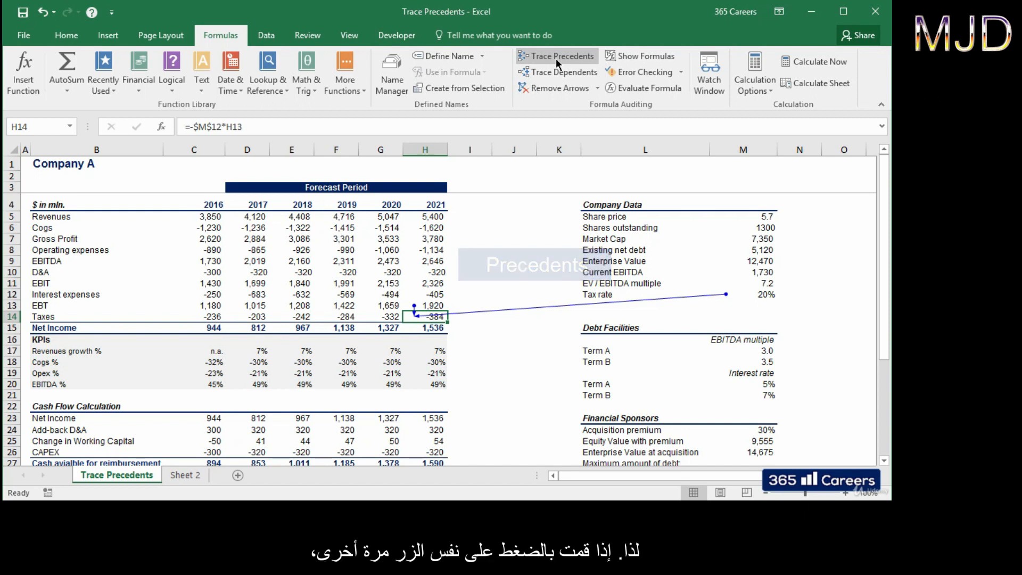
{"action": "left_click", "coordinate": [556, 58]}
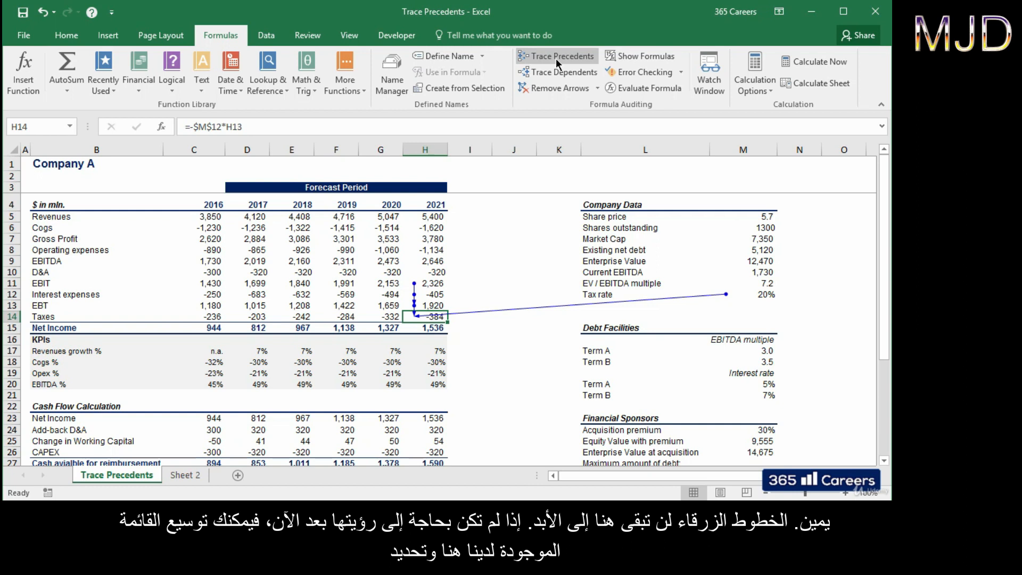
Step: Remove the outer precedent arrows, then the remaining precedent arrows around 2021 Taxes
{"action": "left_click", "coordinate": [599, 92]}
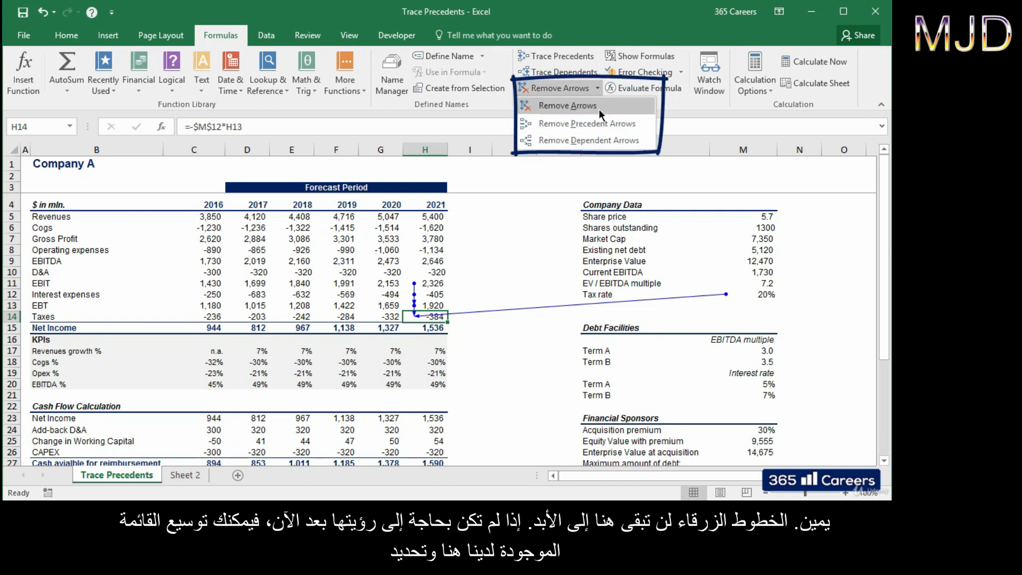
{"action": "left_click", "coordinate": [641, 124]}
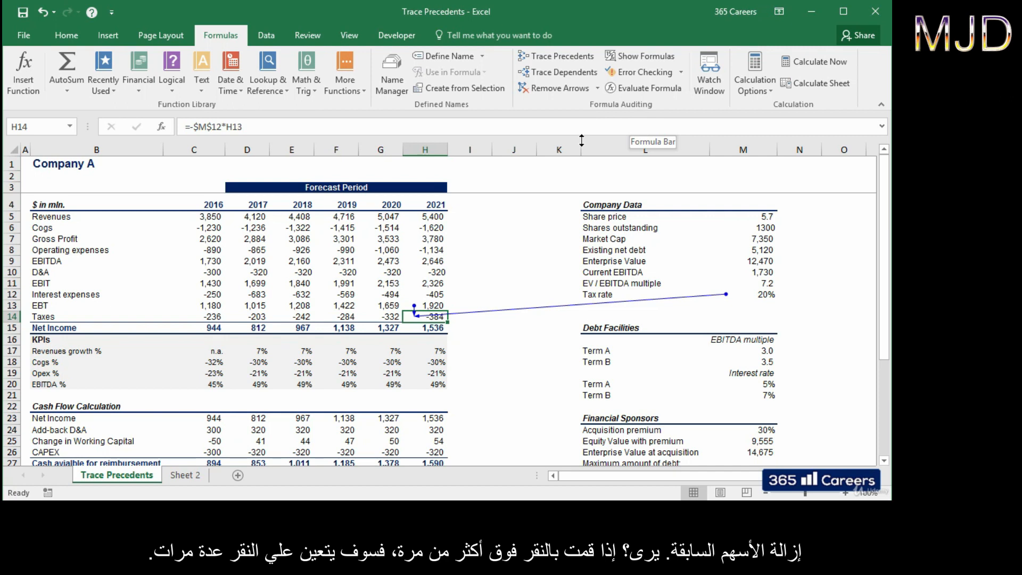
{"action": "left_click", "coordinate": [598, 89]}
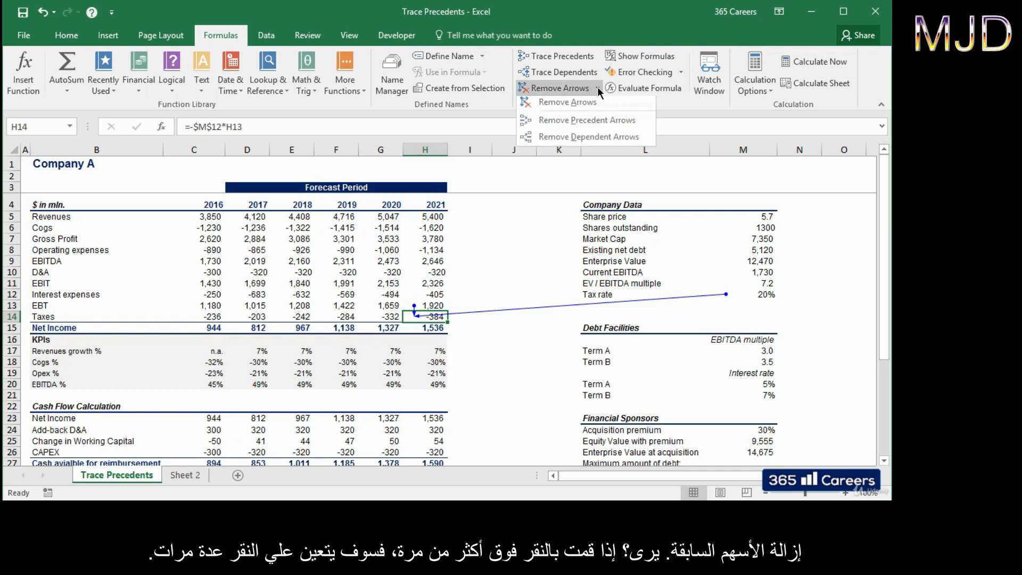
{"action": "left_click", "coordinate": [597, 131]}
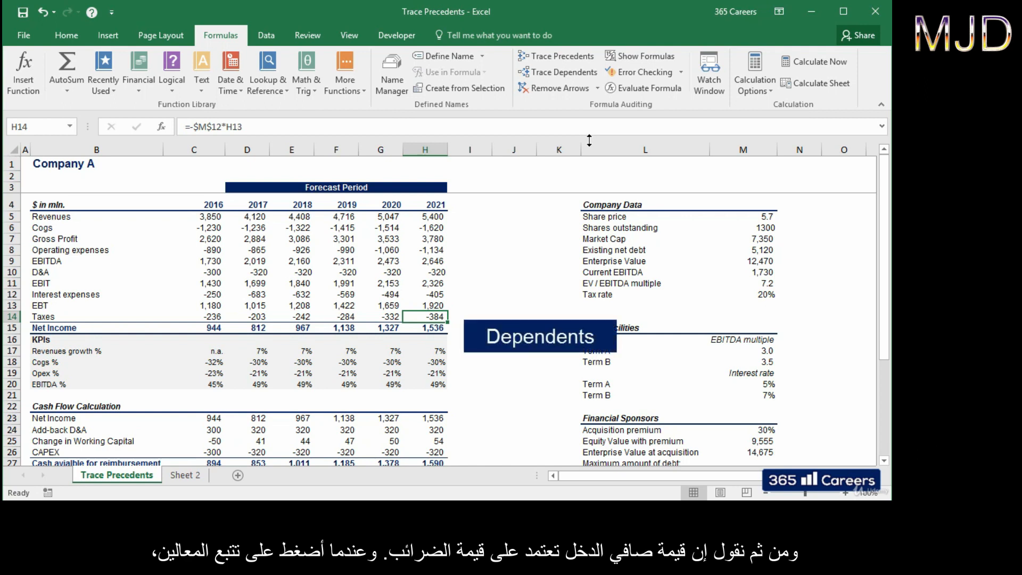
{"action": "left_click", "coordinate": [579, 75]}
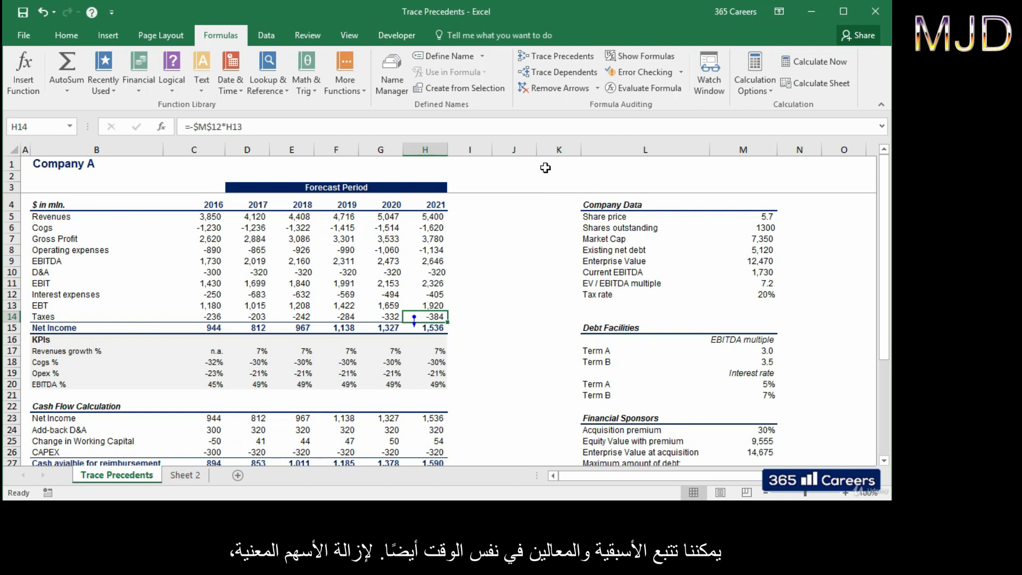
{"action": "left_click", "coordinate": [557, 57]}
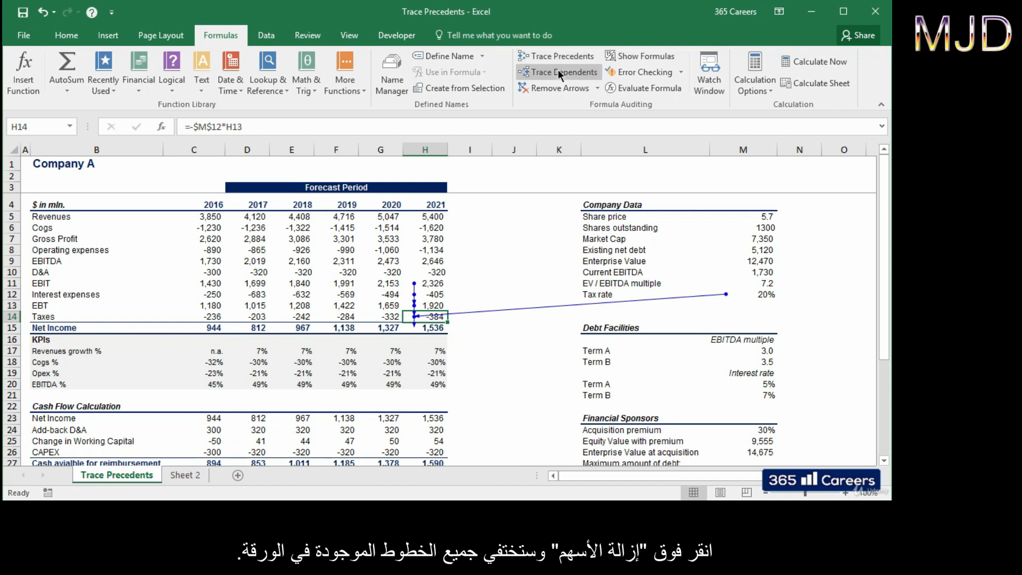
{"action": "left_click", "coordinate": [560, 91]}
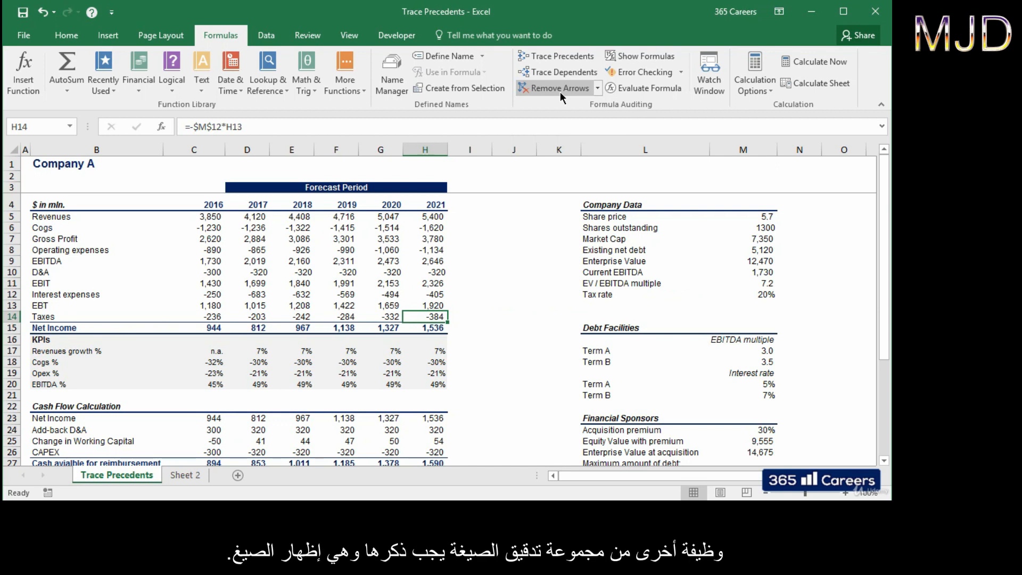
{"action": "left_click", "coordinate": [636, 59]}
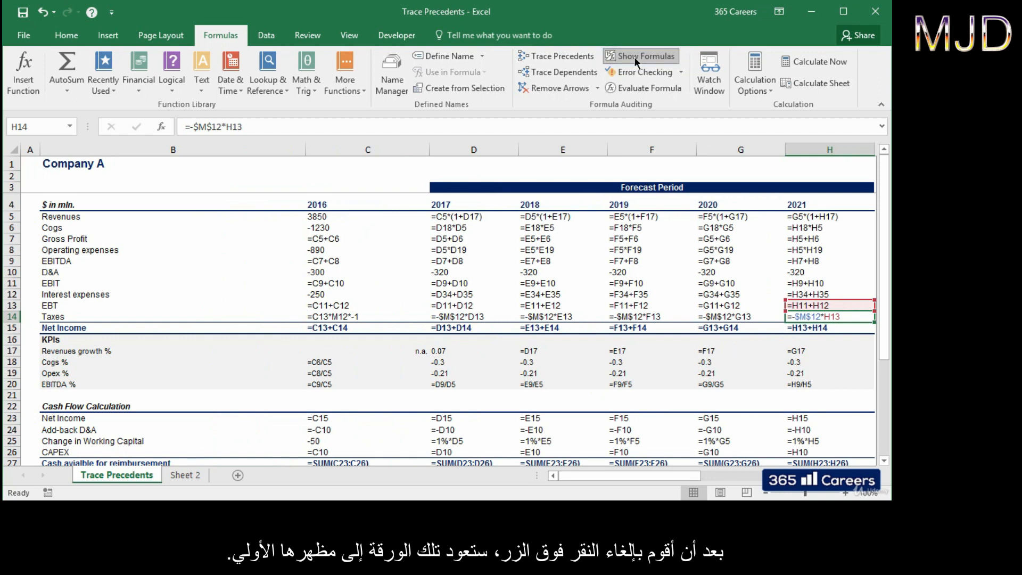
{"action": "left_click", "coordinate": [634, 57]}
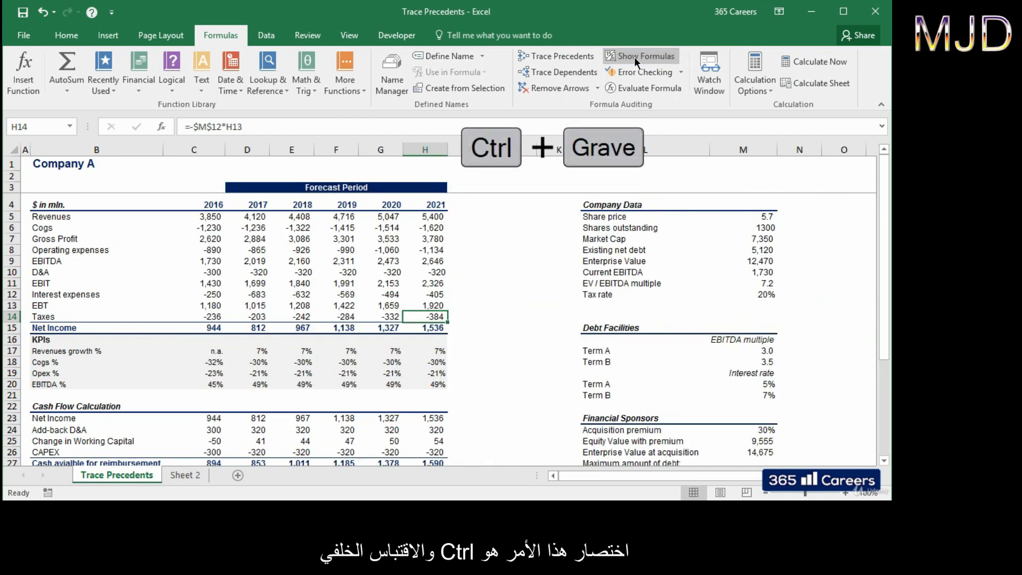
{"action": "key", "text": "ctrl+grave"}
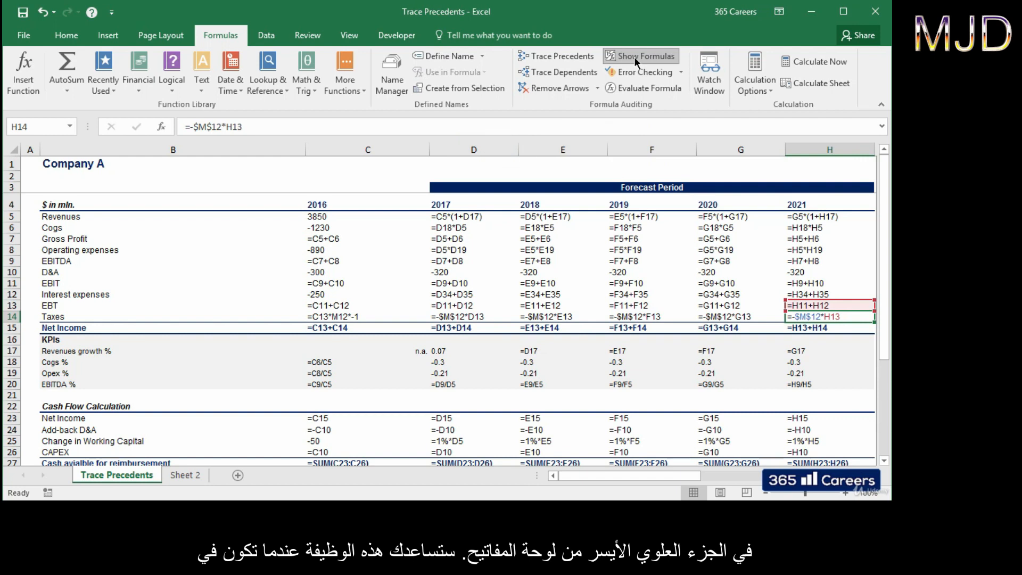
{"action": "left_click", "coordinate": [634, 57]}
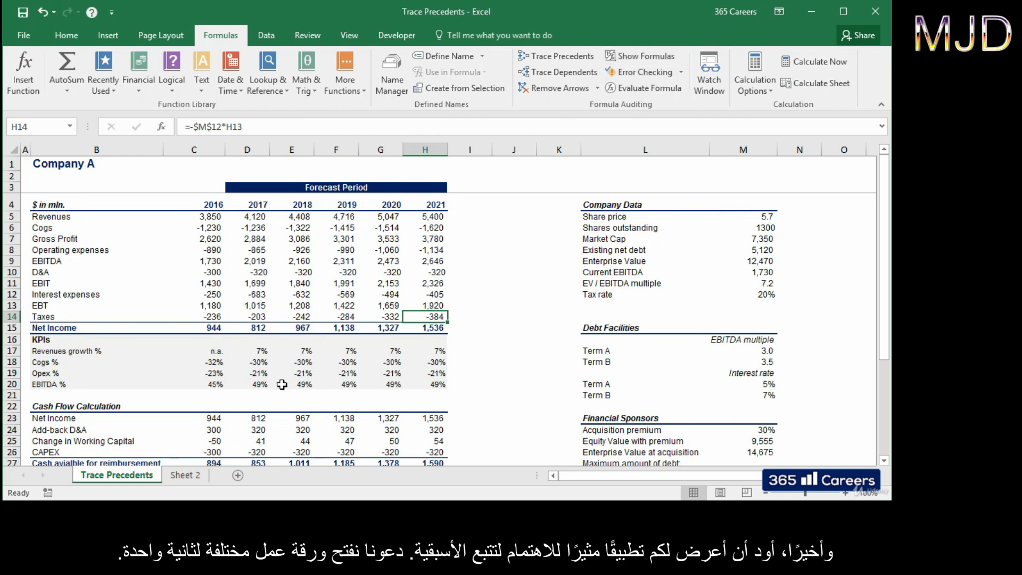
Step: On Sheet 2, trace precedents of Implied Enterprise Value at exit C7 (19,072)
{"action": "left_click", "coordinate": [188, 473]}
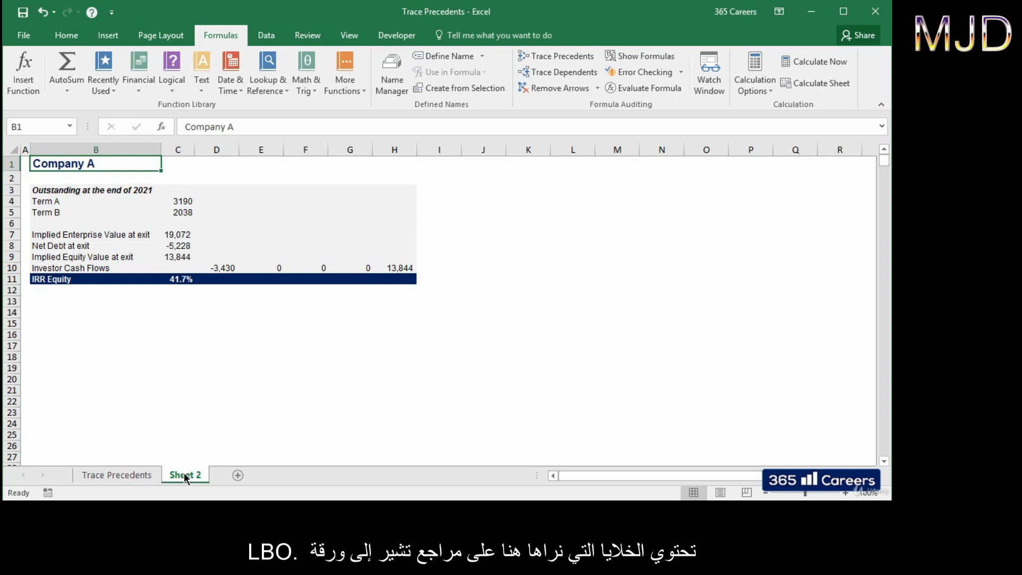
{"action": "left_click", "coordinate": [185, 232]}
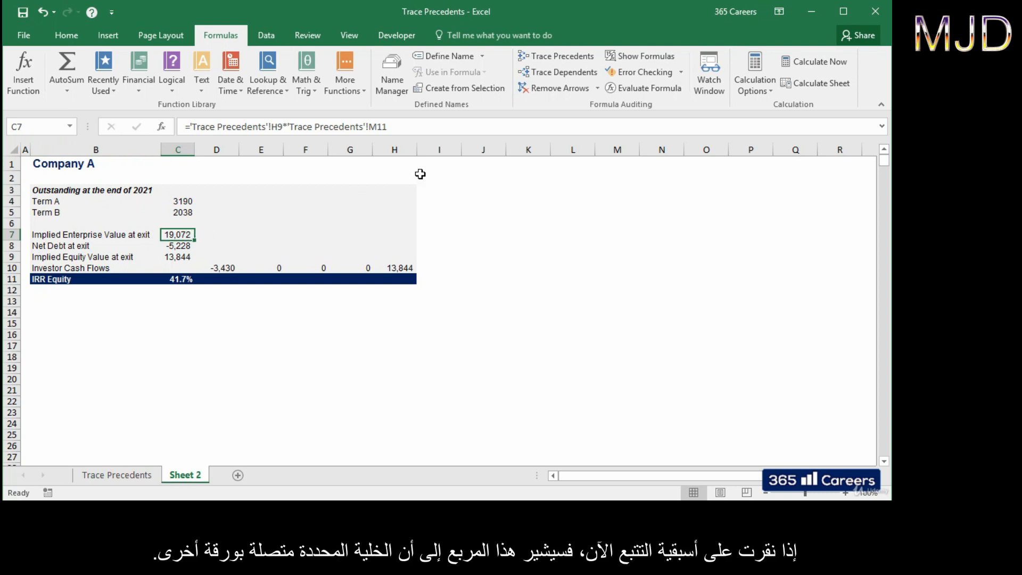
{"action": "left_click", "coordinate": [559, 55]}
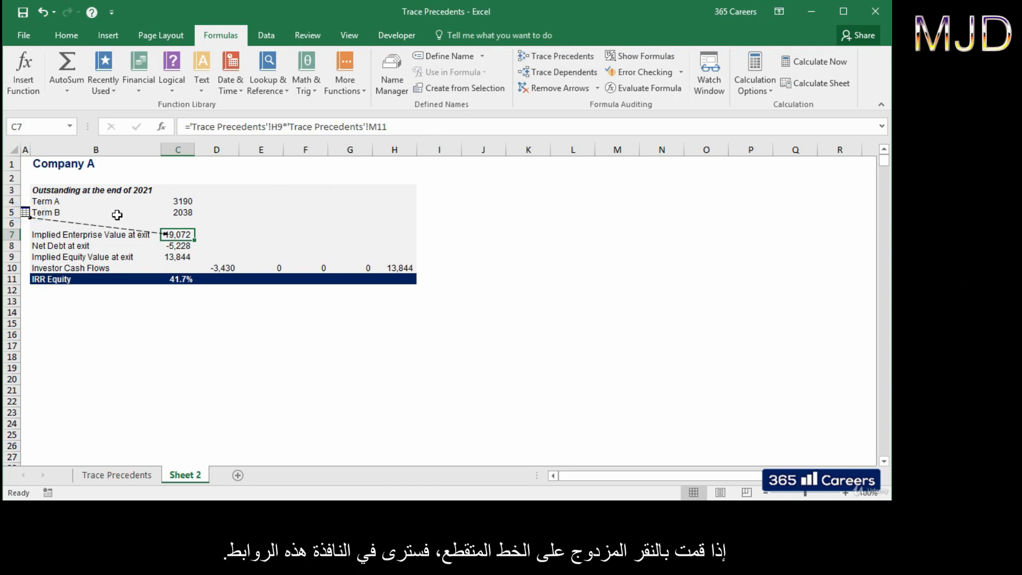
{"action": "double_click", "coordinate": [95, 226]}
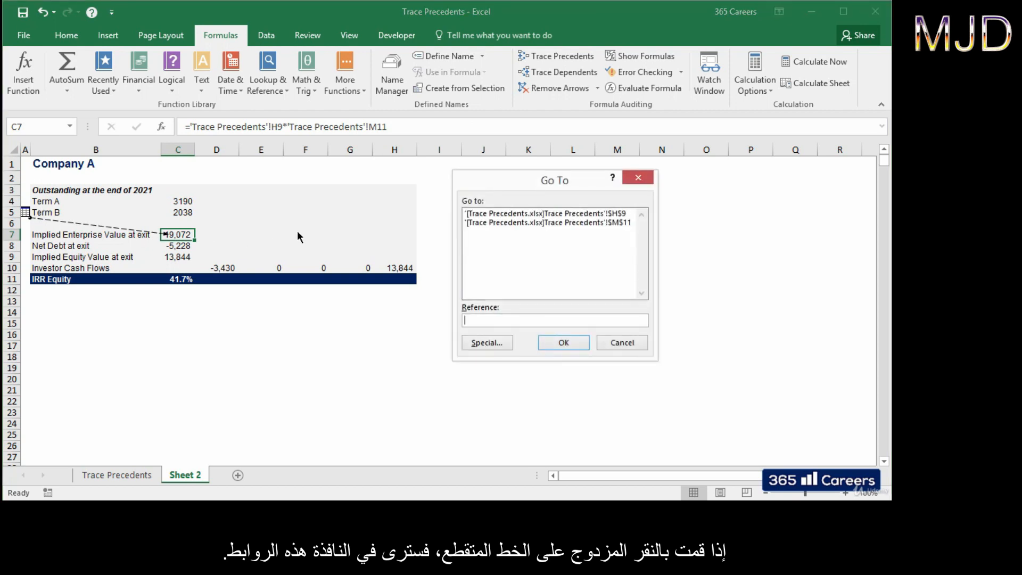
{"action": "left_click", "coordinate": [535, 214]}
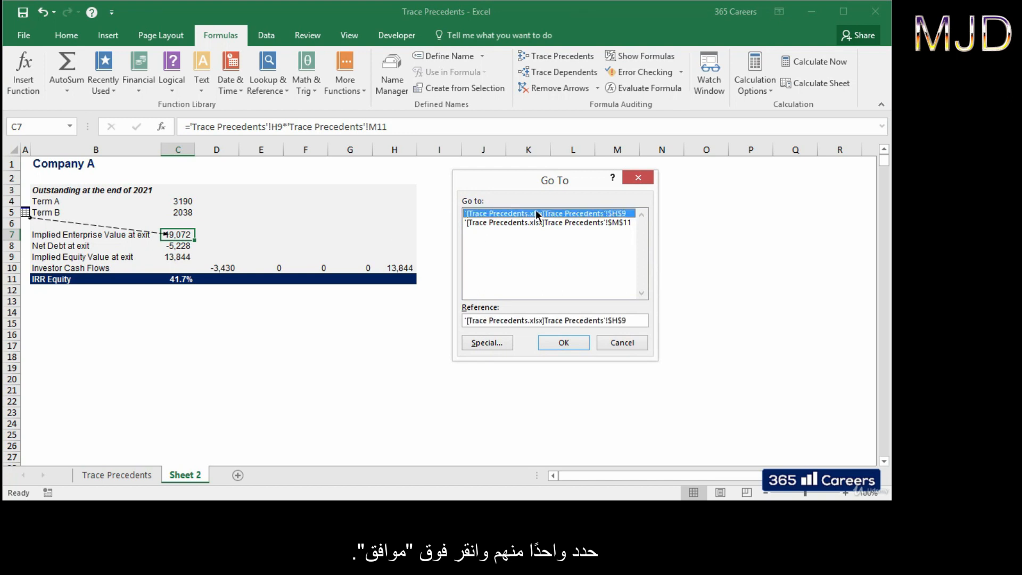
{"action": "left_click", "coordinate": [559, 344]}
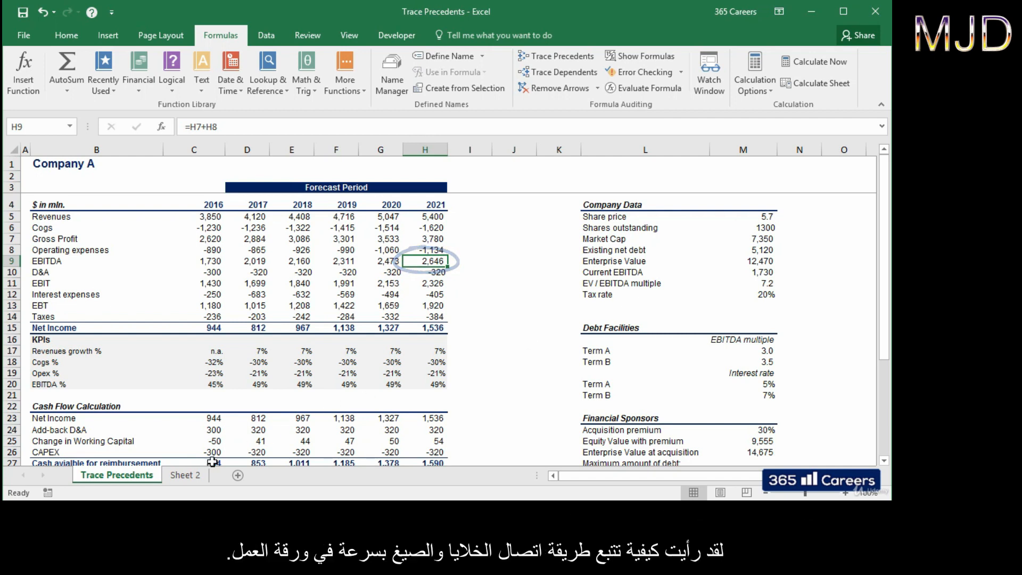
{"action": "left_click", "coordinate": [196, 478]}
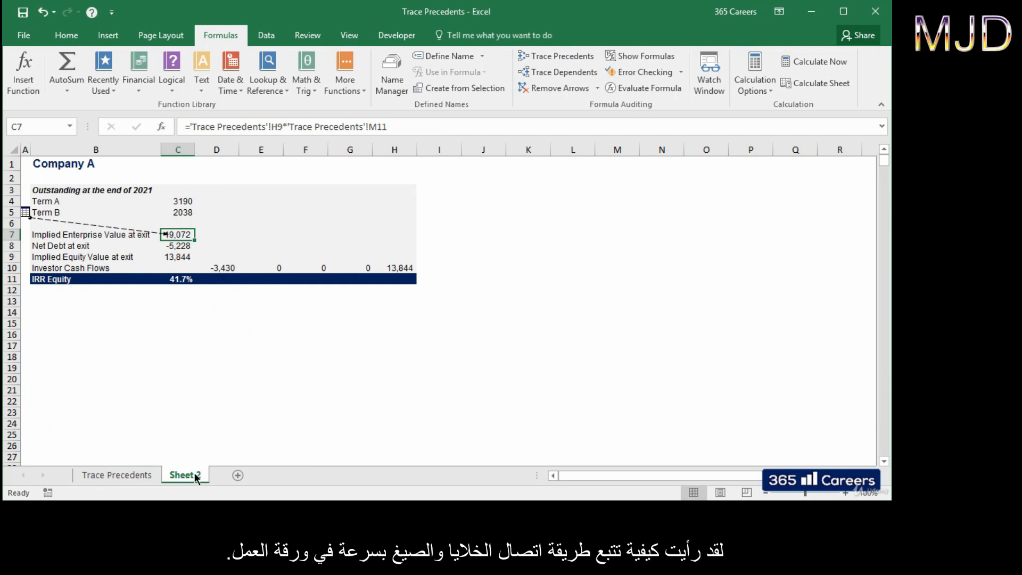